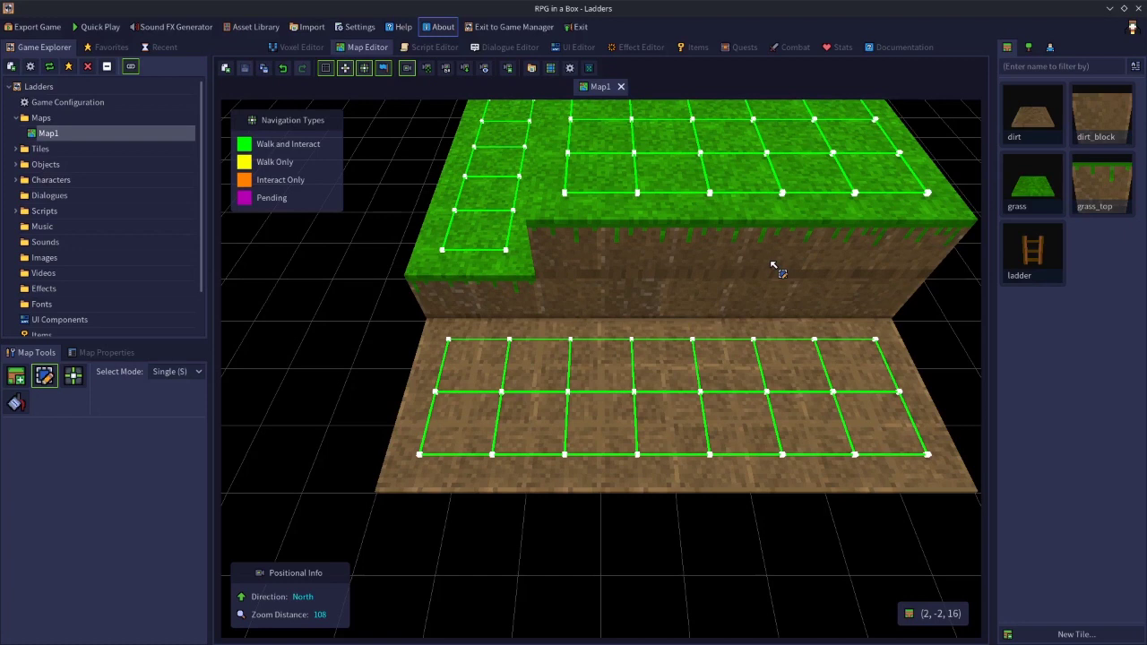
Step: Look over the ladder tile's voxel model and the ladder entry in the Asset Library without importing it, and return to Map1
{"action": "double_click", "coordinate": [1035, 251]}
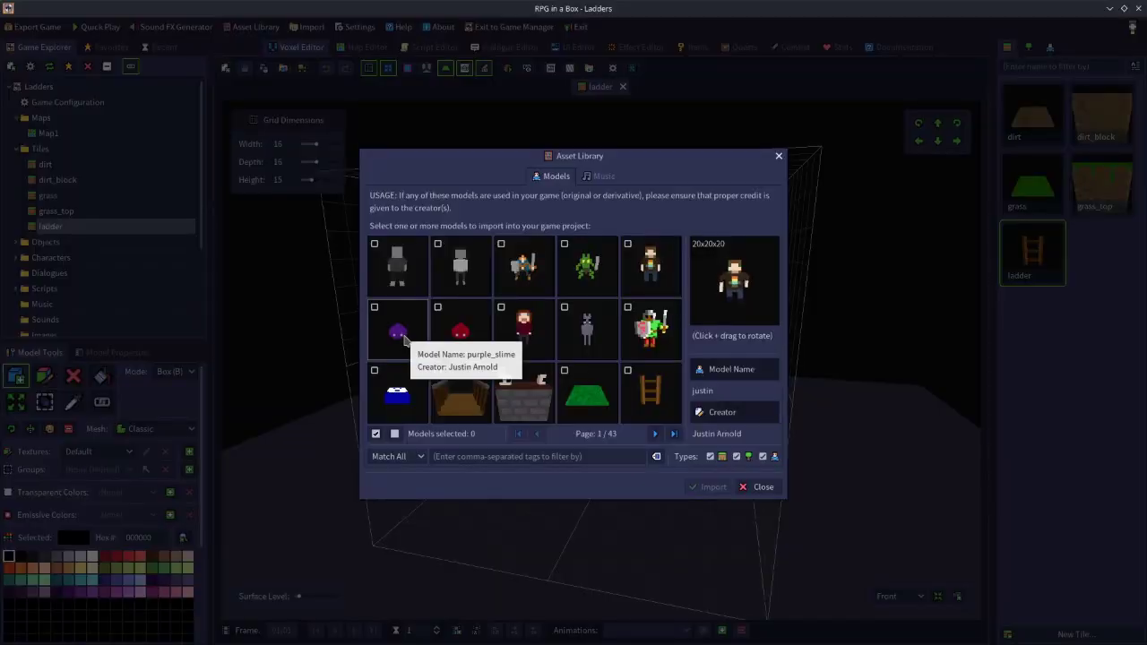
{"action": "left_click", "coordinate": [648, 383]}
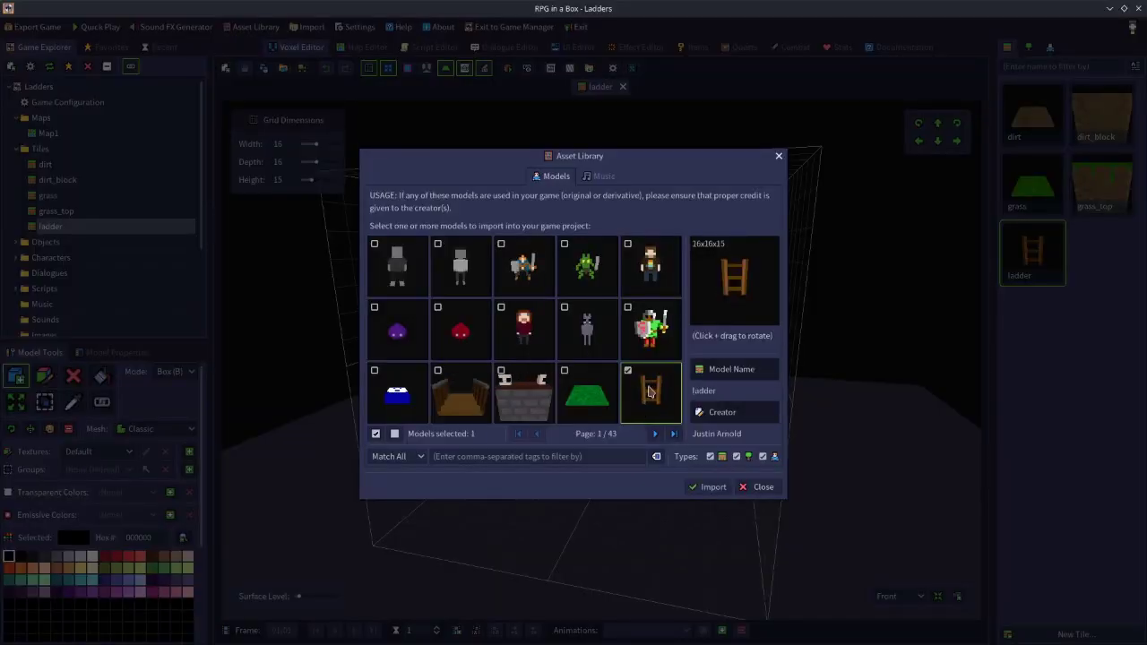
{"action": "left_click", "coordinate": [776, 488]}
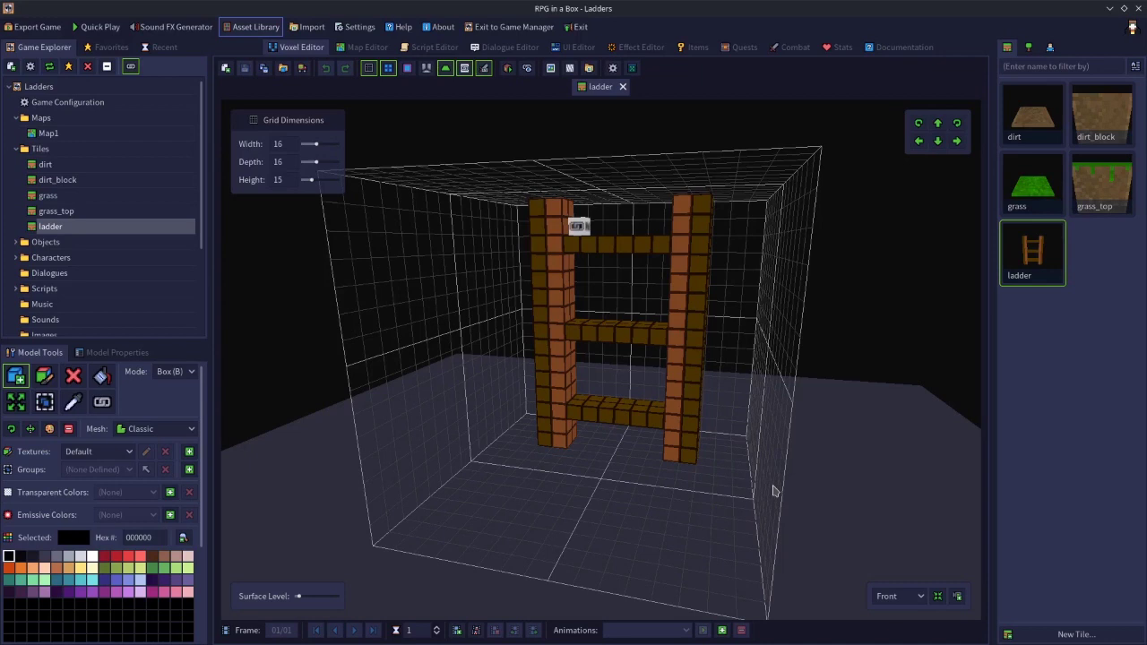
{"action": "left_click", "coordinate": [368, 48]}
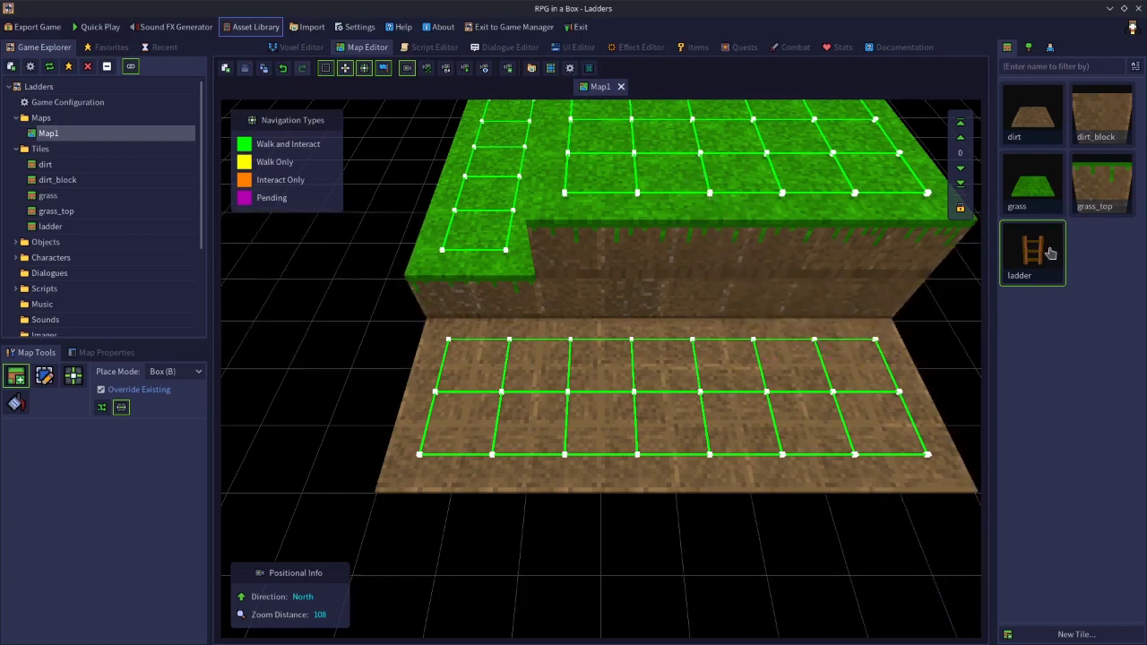
{"action": "left_click", "coordinate": [962, 128]}
{"action": "left_click", "coordinate": [961, 183]}
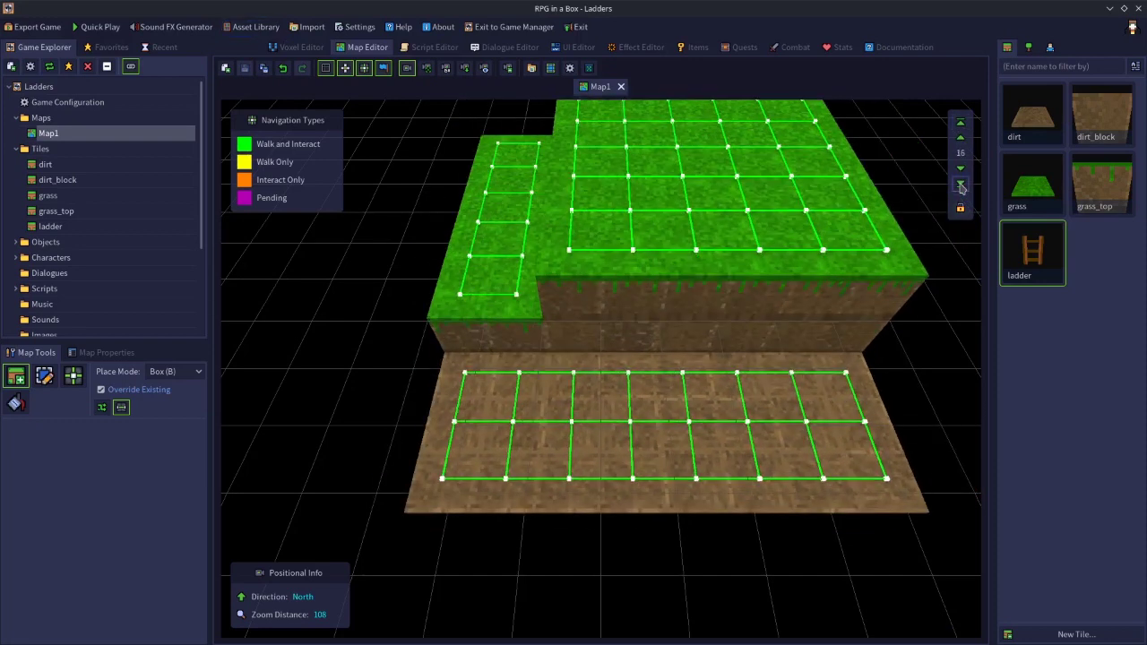
{"action": "left_click", "coordinate": [961, 184]}
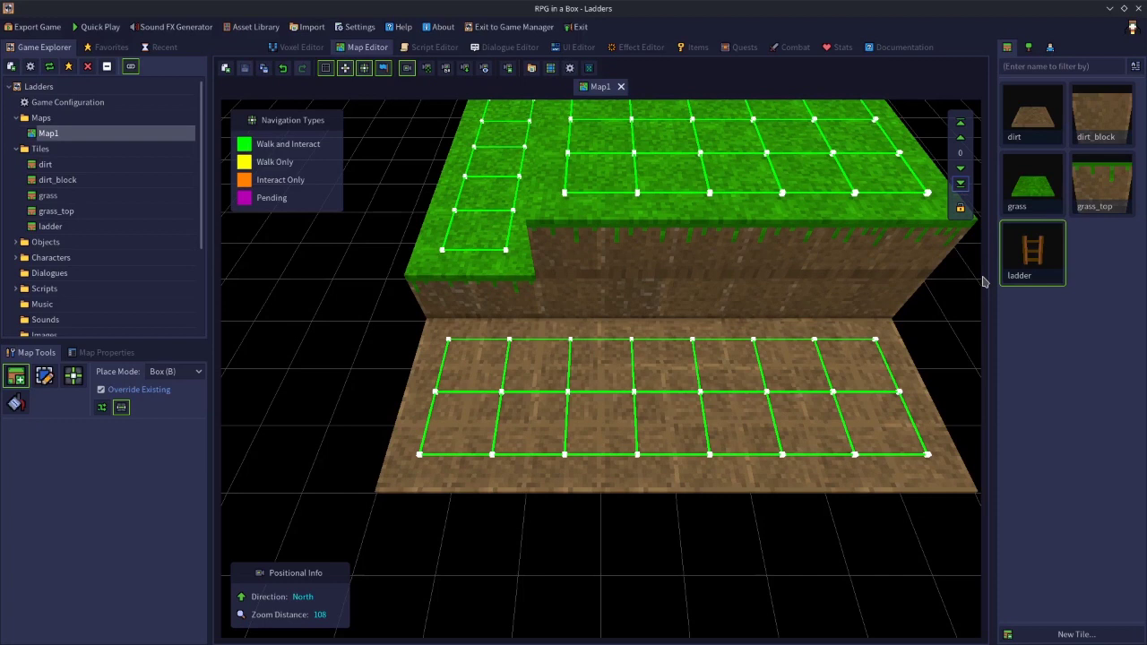
{"action": "left_click", "coordinate": [1030, 48]}
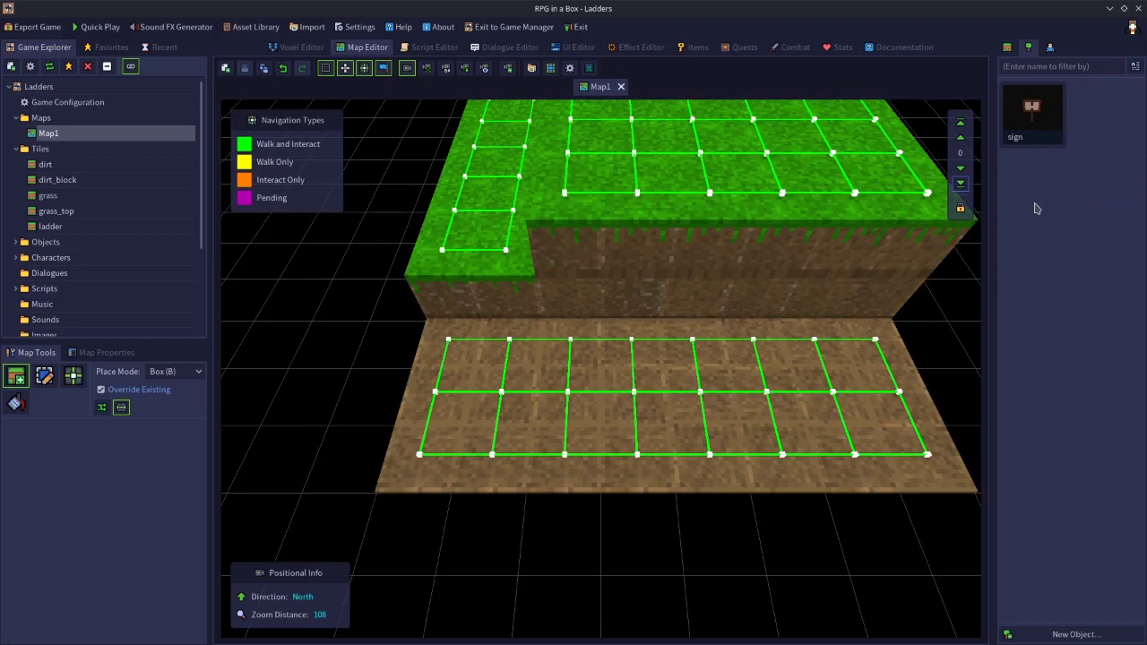
{"action": "left_click", "coordinate": [1008, 48]}
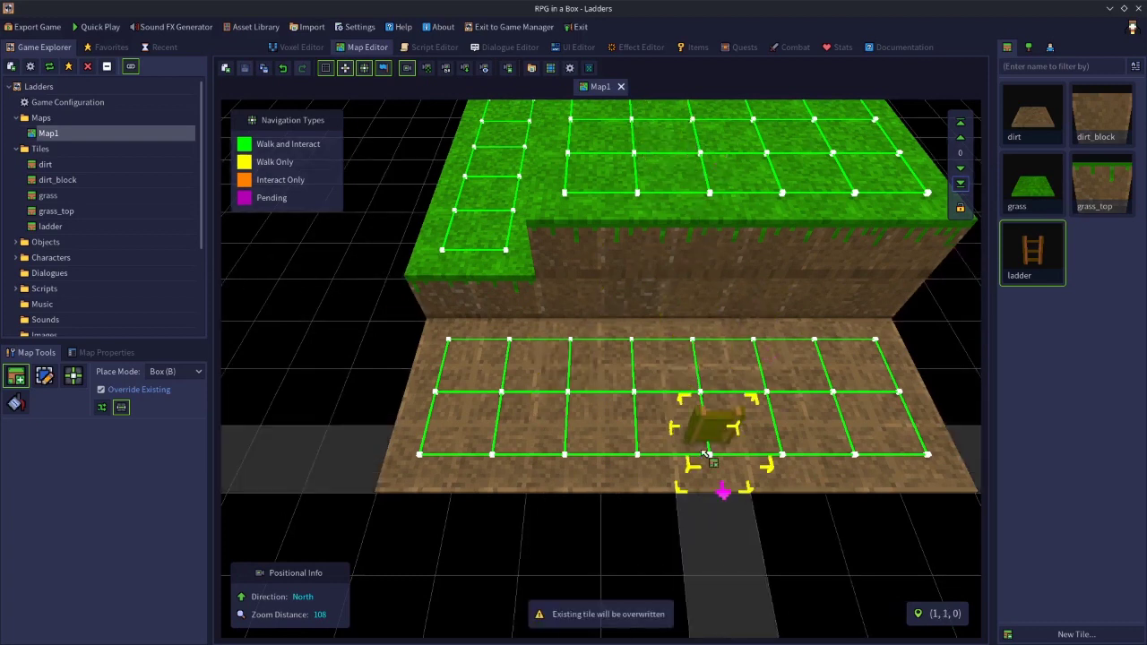
{"action": "key", "text": "3"}
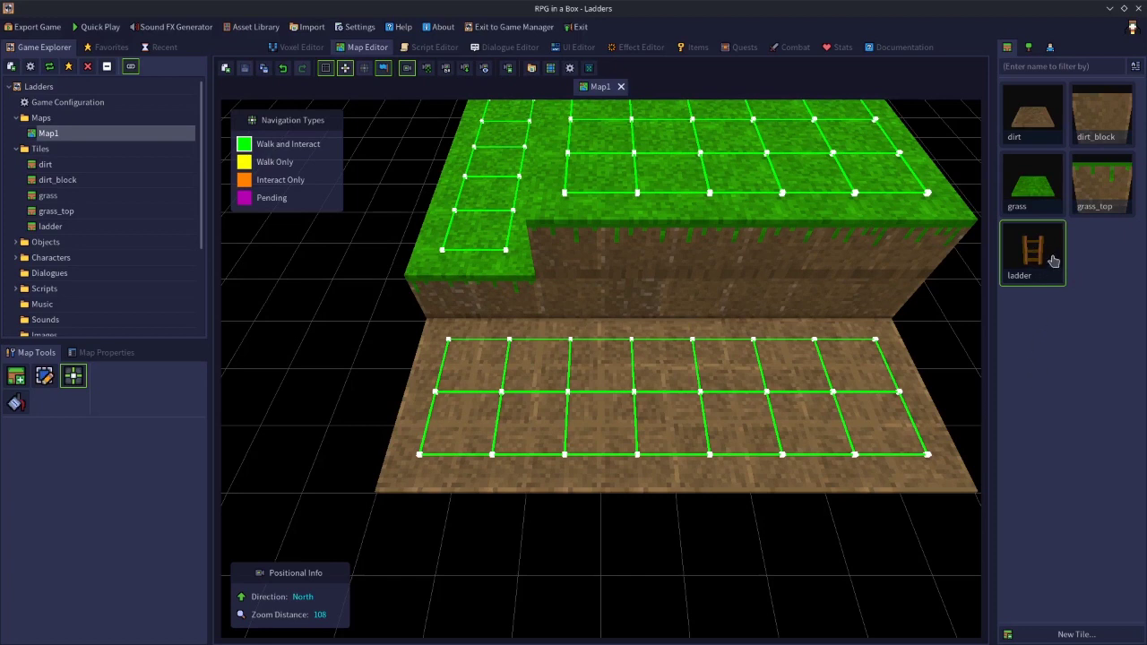
{"action": "left_click", "coordinate": [1053, 259]}
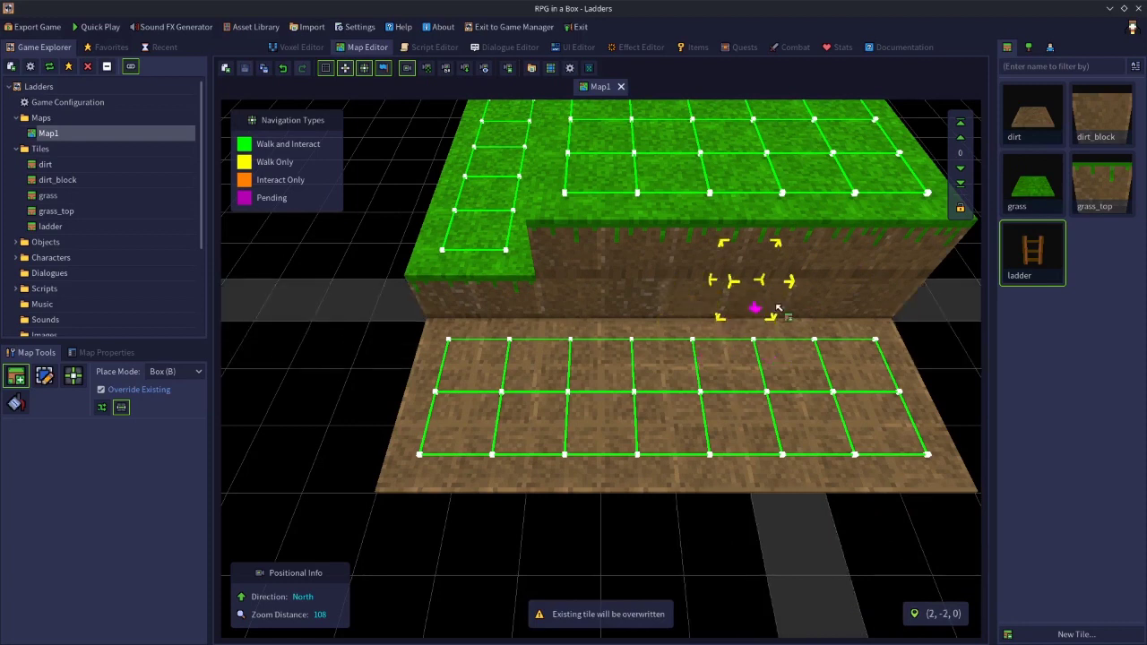
Step: Select the dirt tile at (-3, 0, 0) to view its coordinate and overview, and clear the selection
{"action": "key", "text": "e"}
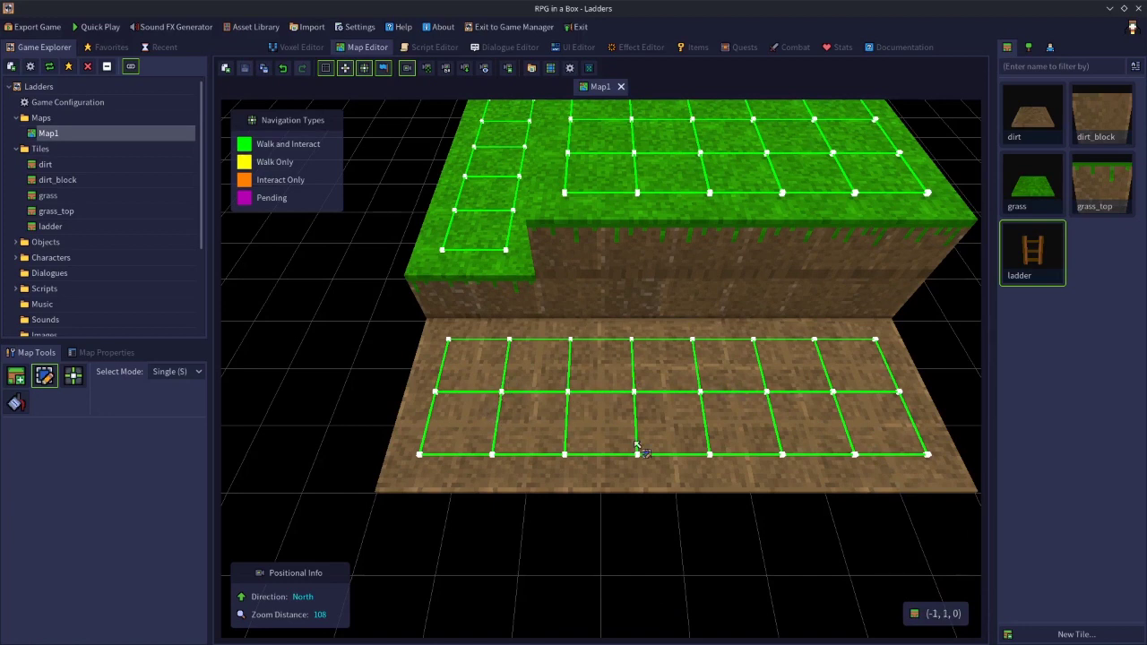
{"action": "left_click", "coordinate": [455, 383]}
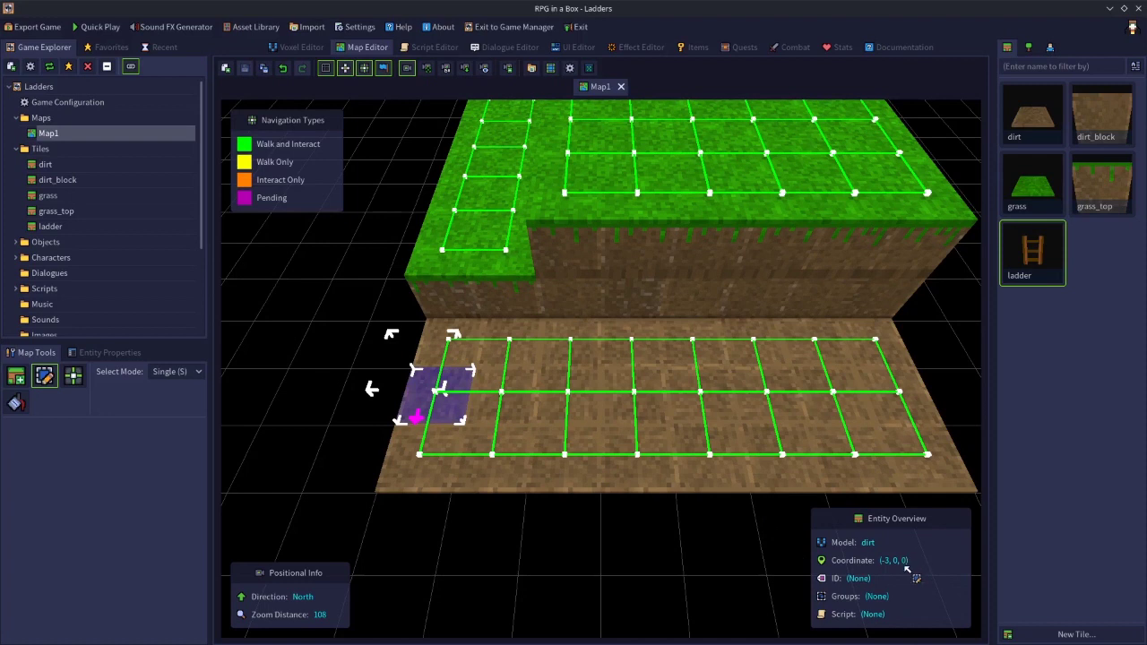
{"action": "left_click", "coordinate": [717, 528]}
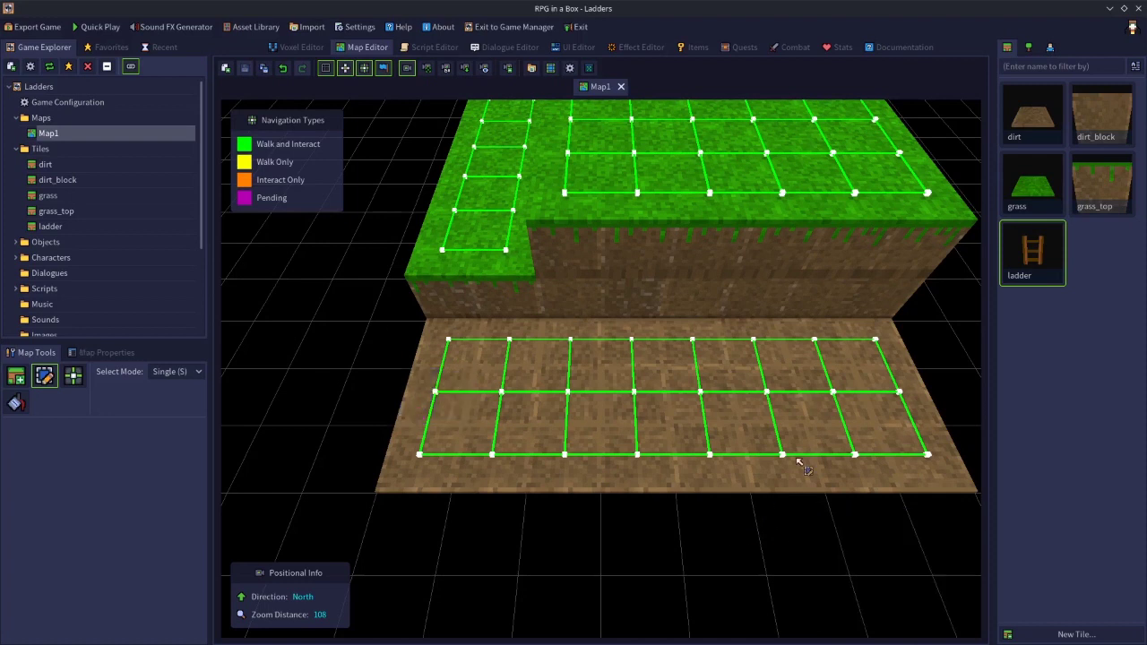
Step: Try placing the ladder tile against the dirt wall at (1, -1) at height 0, and undo the placement
{"action": "left_click", "coordinate": [1035, 261]}
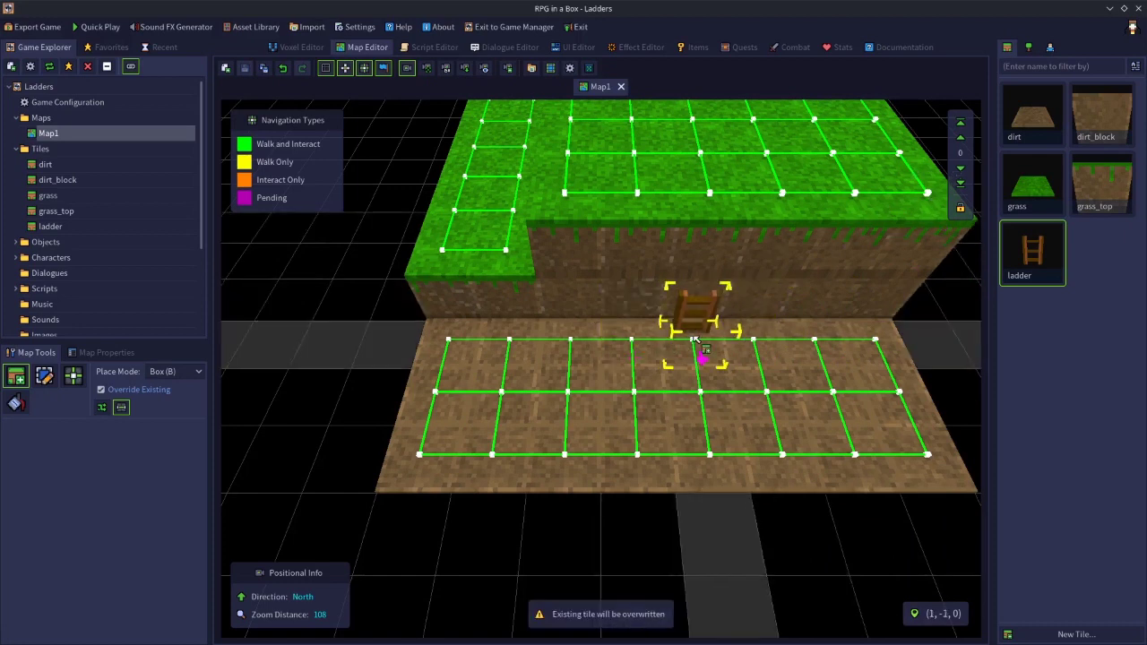
{"action": "left_click", "coordinate": [693, 342]}
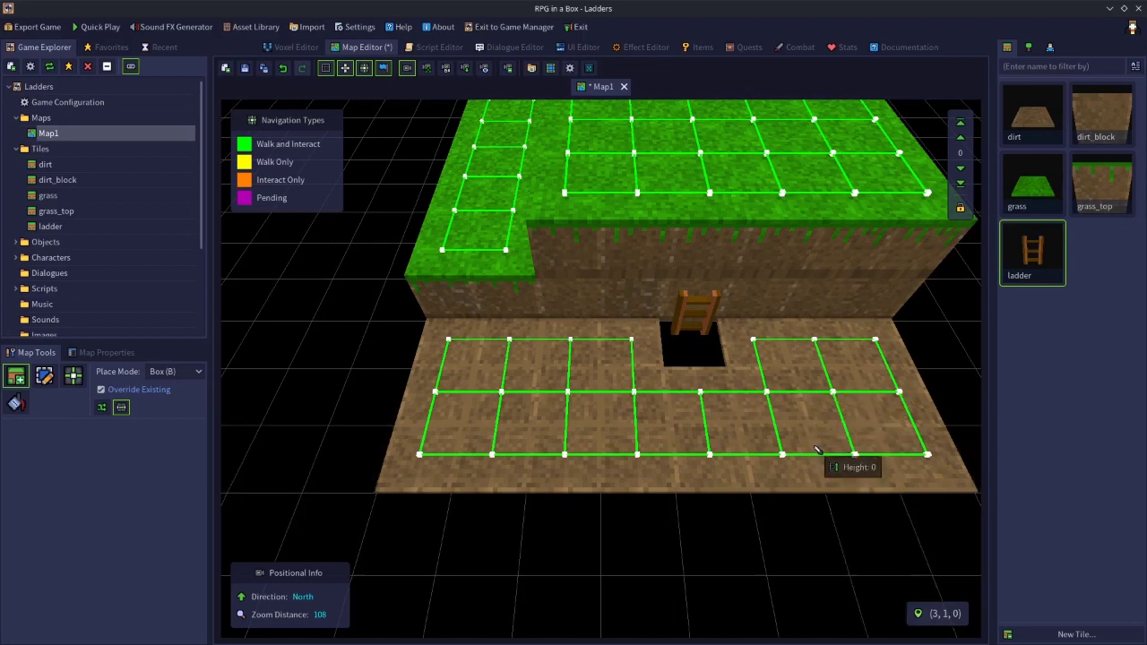
{"action": "key", "text": "ctrl+z"}
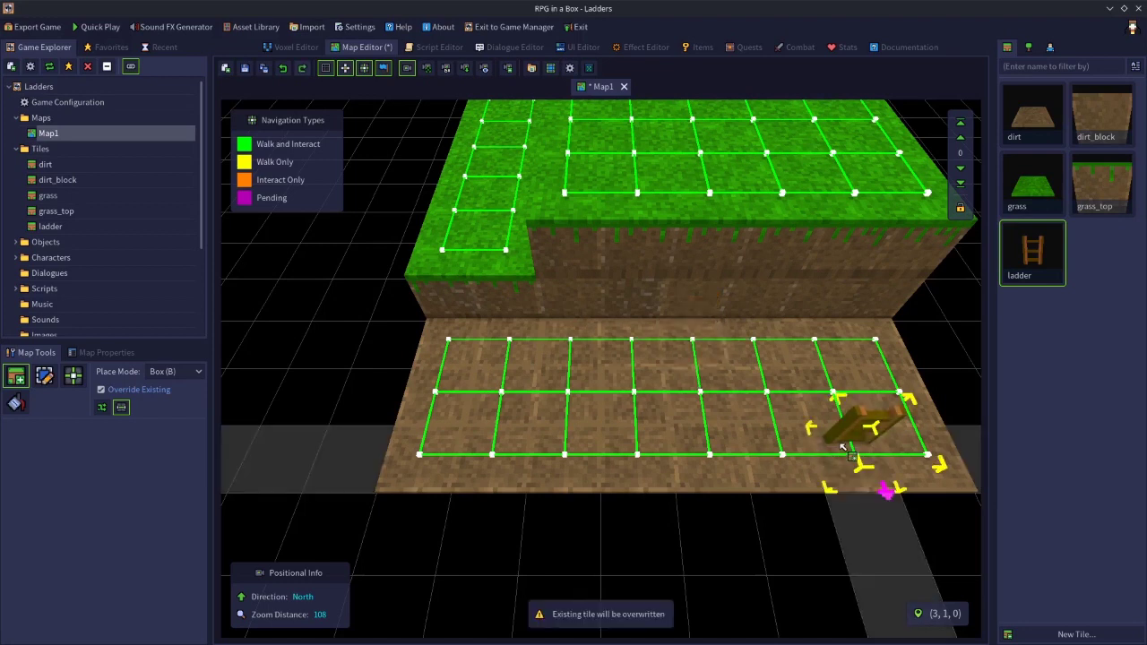
Step: Try placing the ladder tile against the wall at (1, -1) with the height raised to 1, and undo it
{"action": "left_click", "coordinate": [960, 141]}
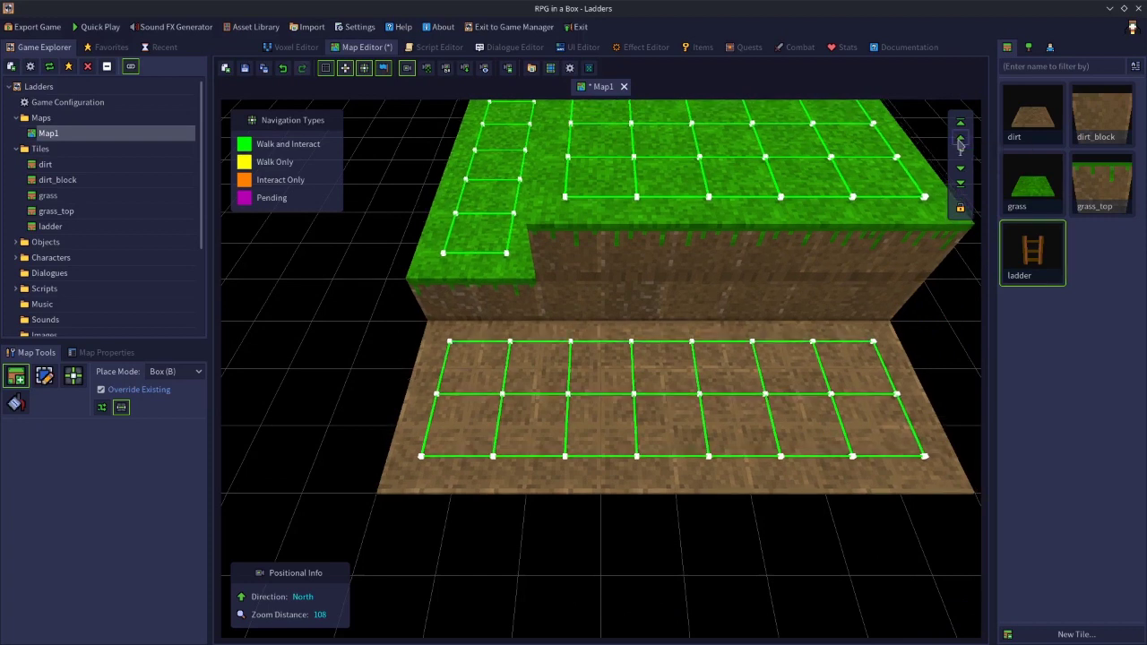
{"action": "left_click", "coordinate": [700, 335]}
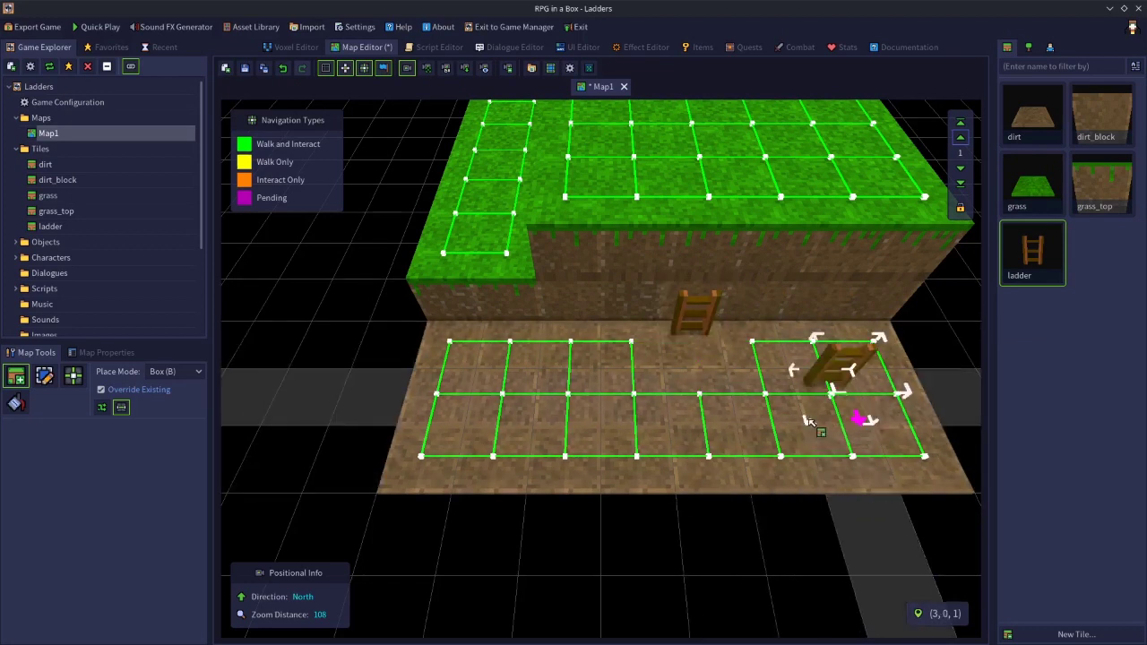
{"action": "key", "text": "ctrl+z"}
Step: Place a ladder tile against the dirt wall at coordinate (1, -1, 1), on top of the existing dirt tile
{"action": "scroll", "coordinate": [814, 394], "scroll_direction": "down", "scroll_amount": 1, "text": "shift"}
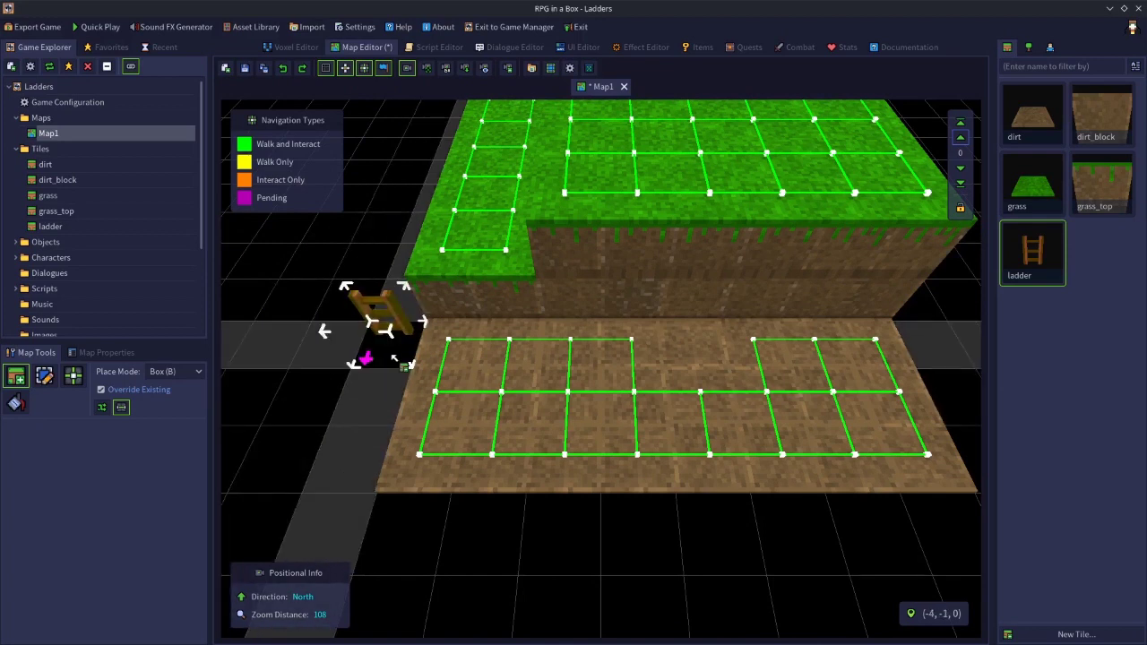
{"action": "left_click", "coordinate": [698, 356]}
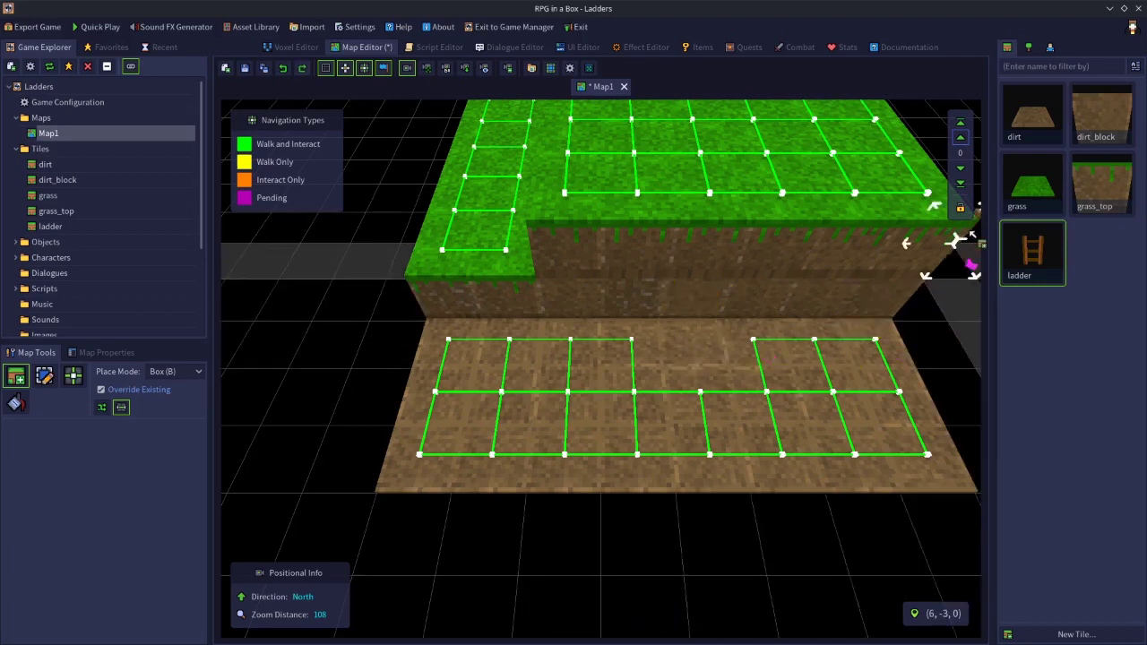
{"action": "left_click", "coordinate": [961, 137]}
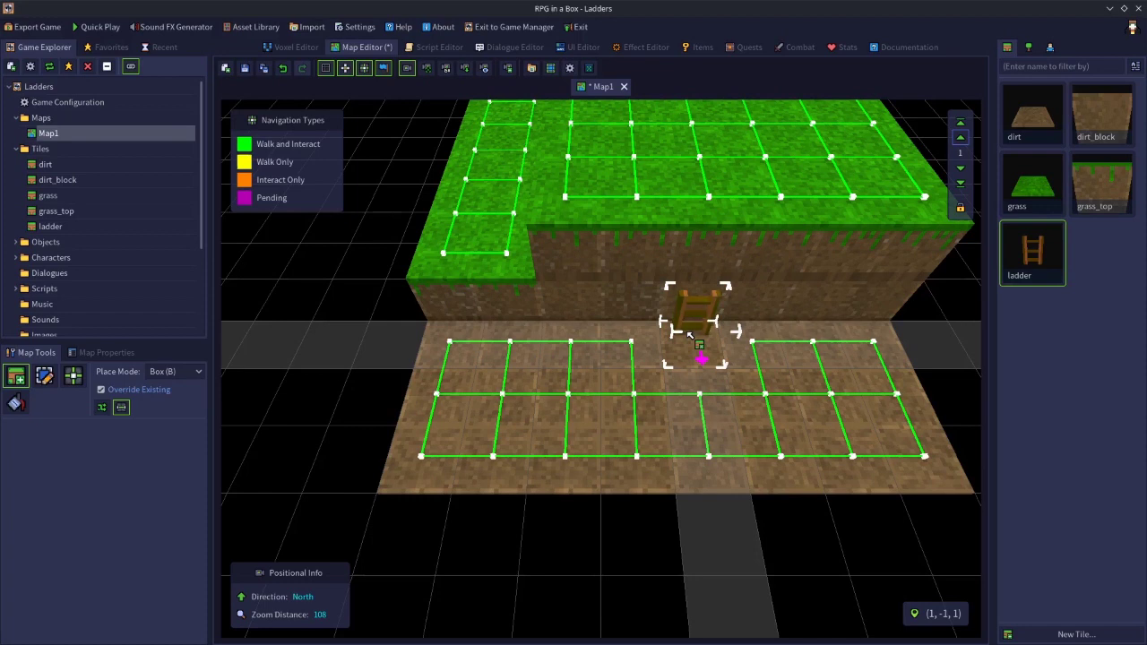
{"action": "left_click", "coordinate": [689, 335]}
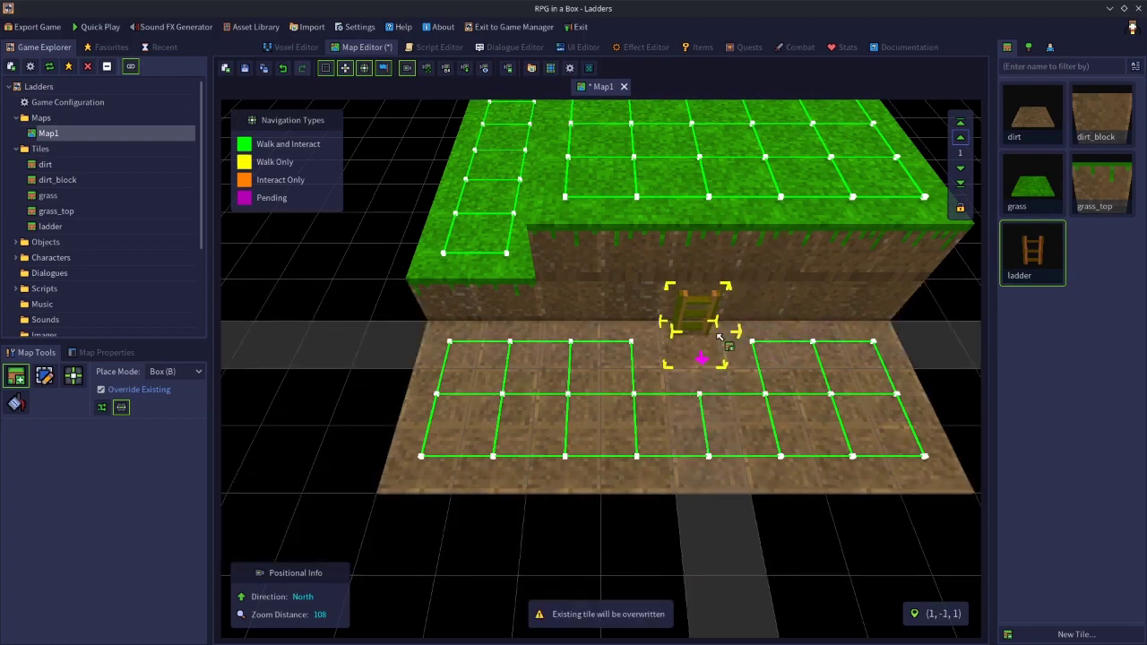
Step: Stack a second ladder tile directly on top of the first one at coordinate (1, -1, 16)
{"action": "left_click", "coordinate": [961, 125]}
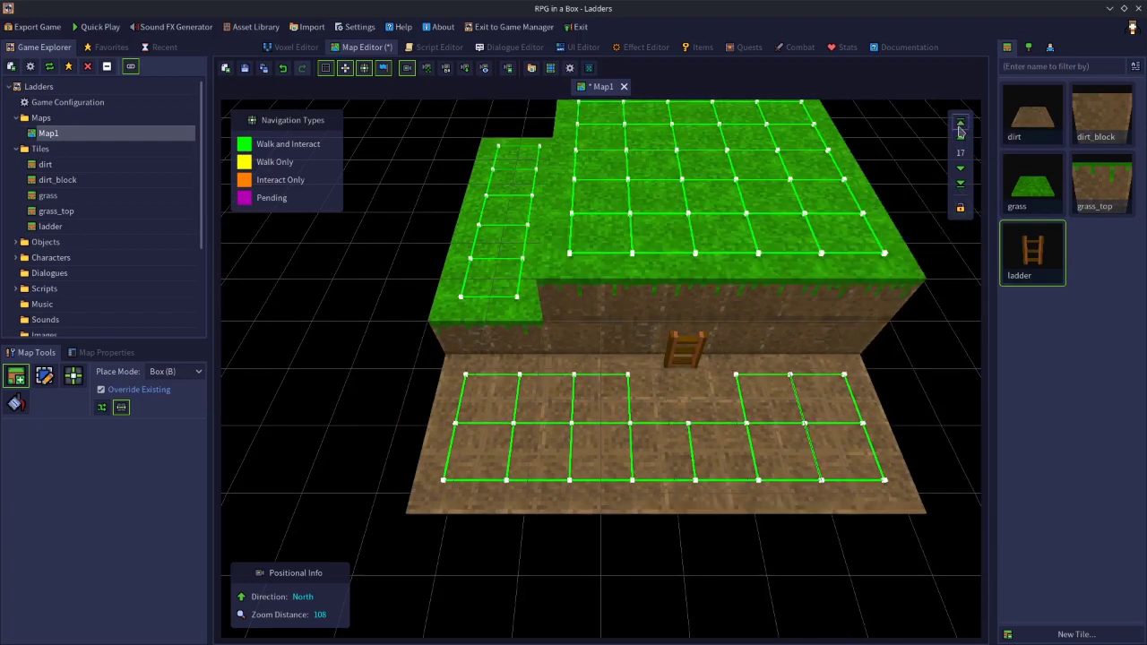
{"action": "left_click", "coordinate": [671, 348]}
{"action": "scroll", "coordinate": [713, 381], "scroll_direction": "up", "scroll_amount": 5}
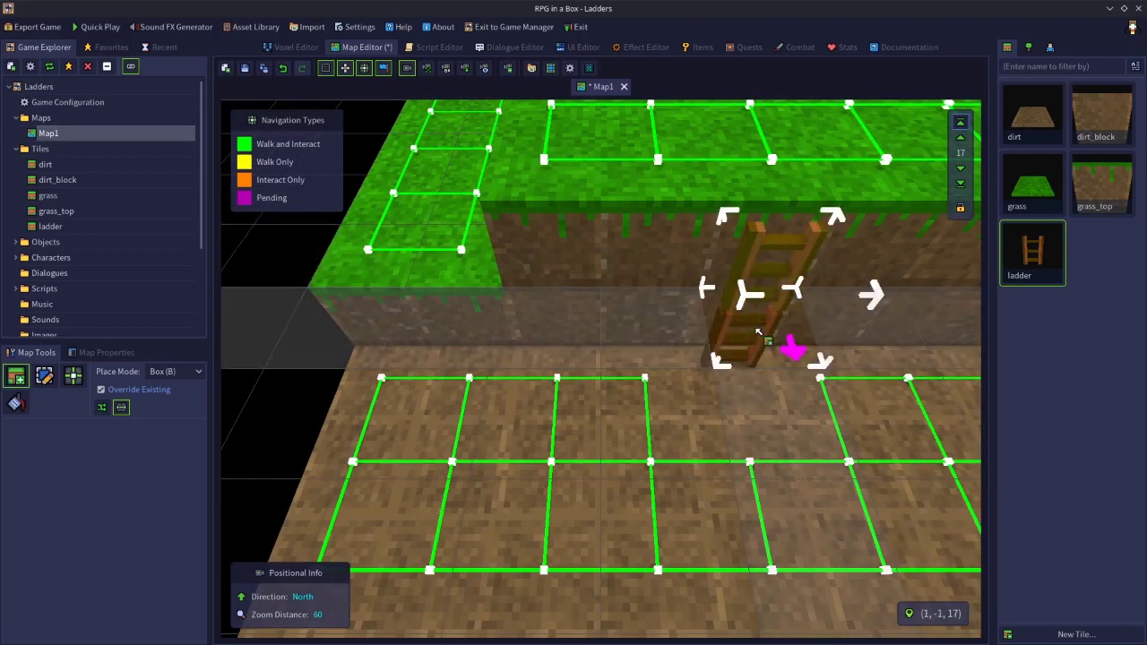
{"action": "key", "text": "r"}
{"action": "key", "text": "r"}
{"action": "key", "text": "r"}
{"action": "key", "text": "r"}
{"action": "key", "text": "r"}
{"action": "key", "text": "r"}
{"action": "key", "text": "r"}
{"action": "key", "text": "r"}
{"action": "key", "text": "r"}
{"action": "key", "text": "r"}
{"action": "key", "text": "r"}
{"action": "key", "text": "r"}
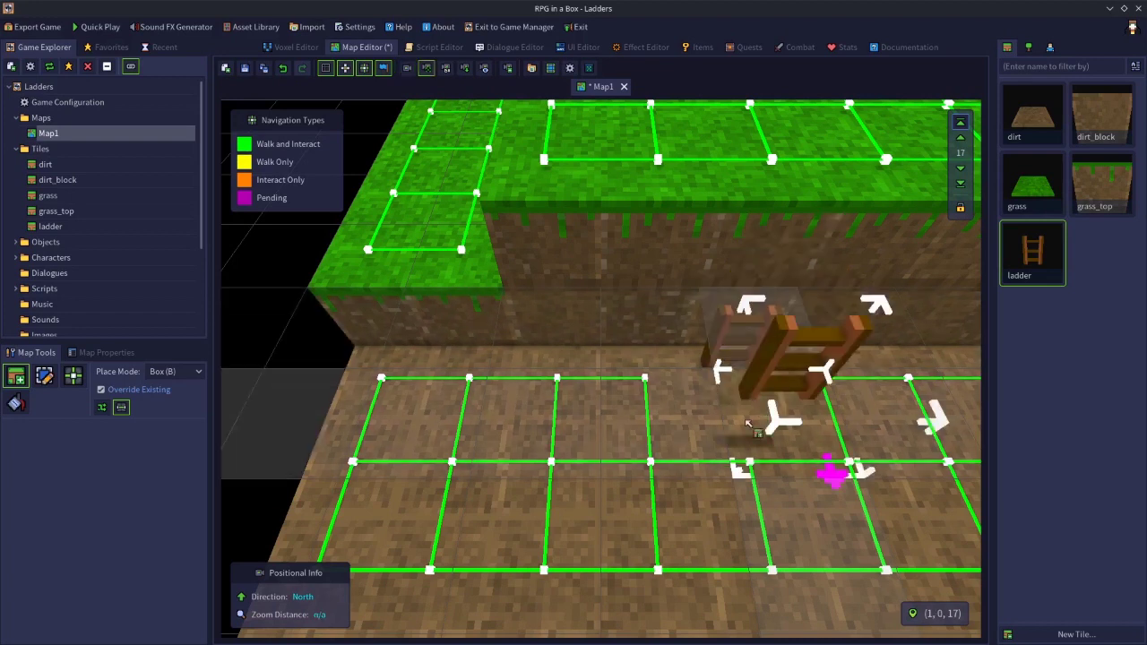
{"action": "right_click_drag", "start_coordinate": [740, 499], "coordinate": [614, 314]}
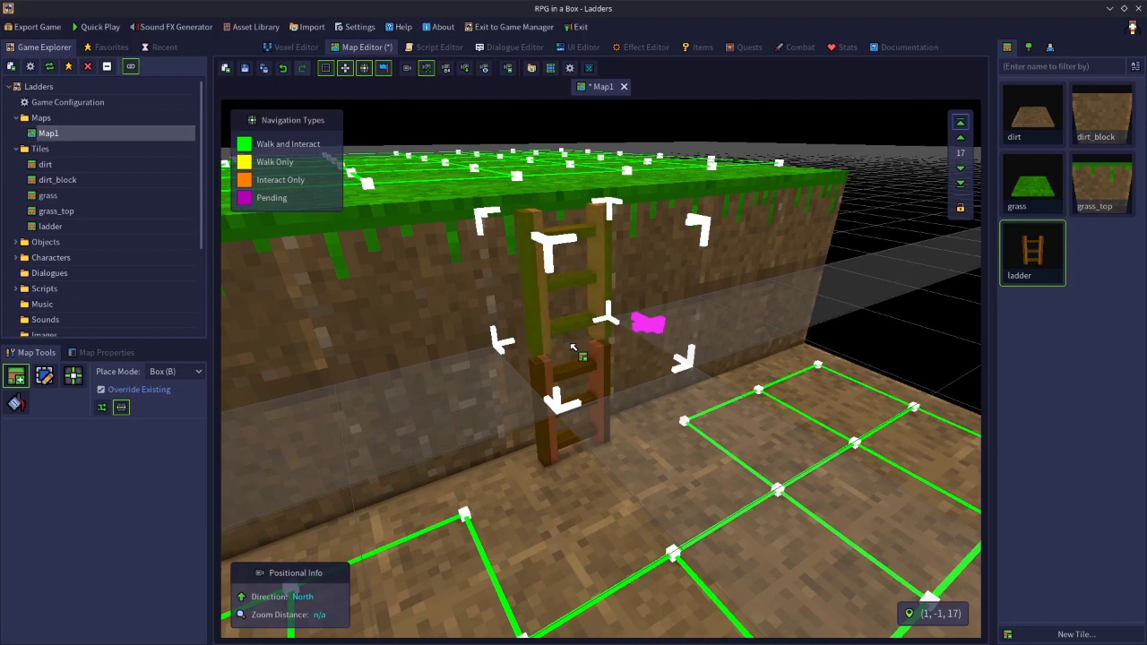
{"action": "left_click", "coordinate": [961, 169]}
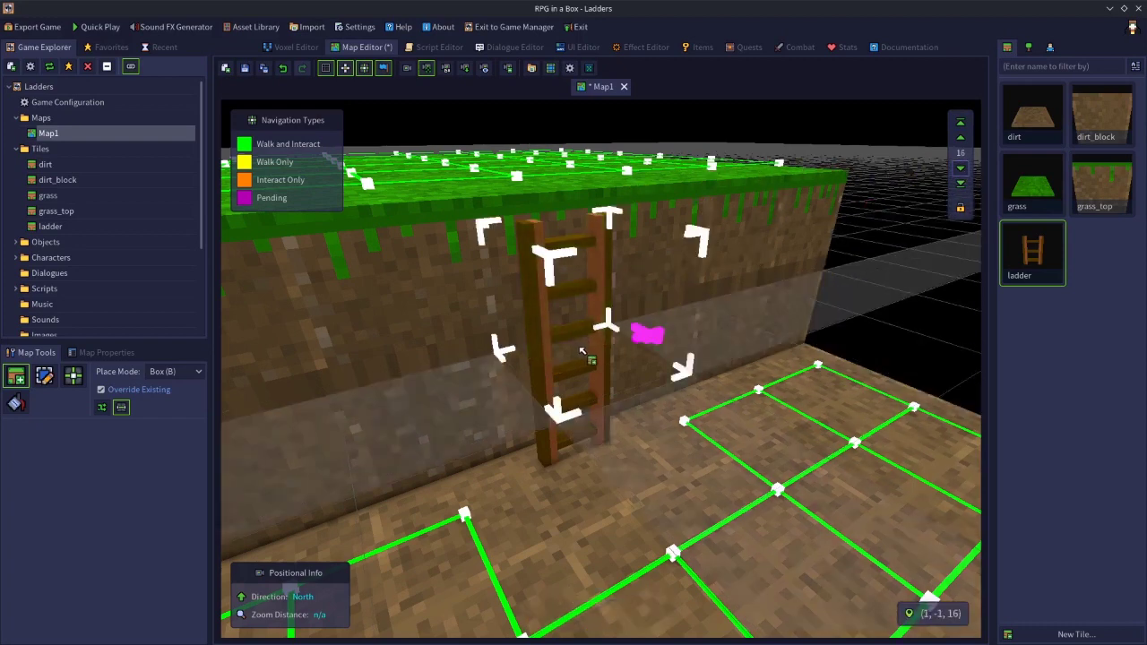
{"action": "scroll", "coordinate": [772, 468], "scroll_direction": "down", "scroll_amount": 2}
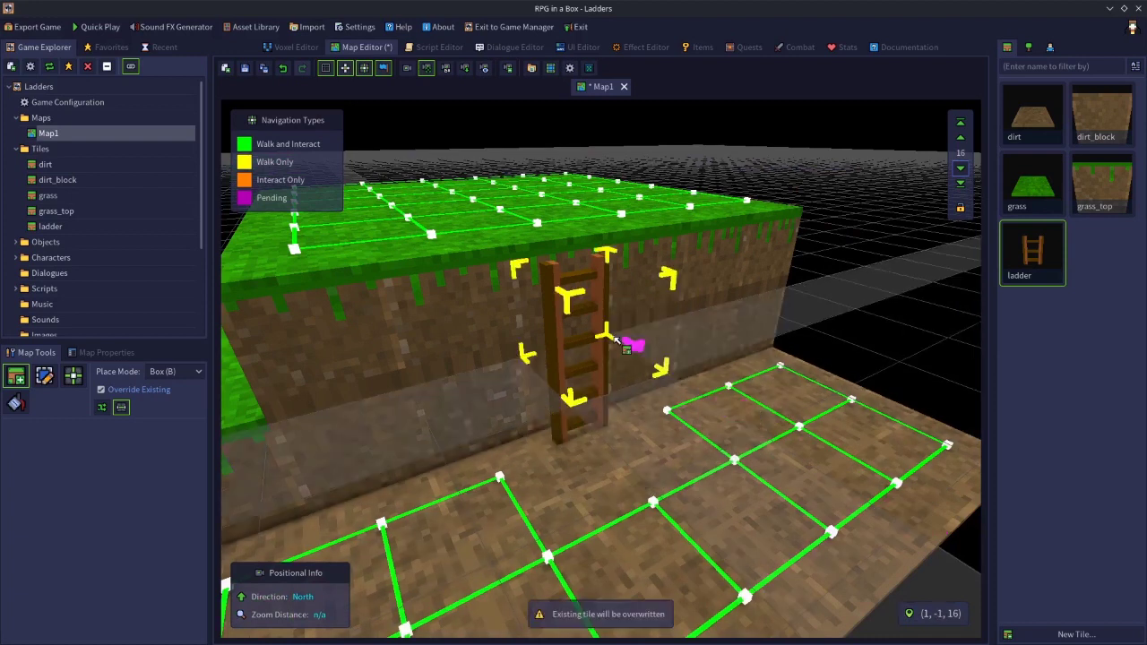
{"action": "scroll", "coordinate": [585, 359], "scroll_direction": "down", "scroll_amount": 2}
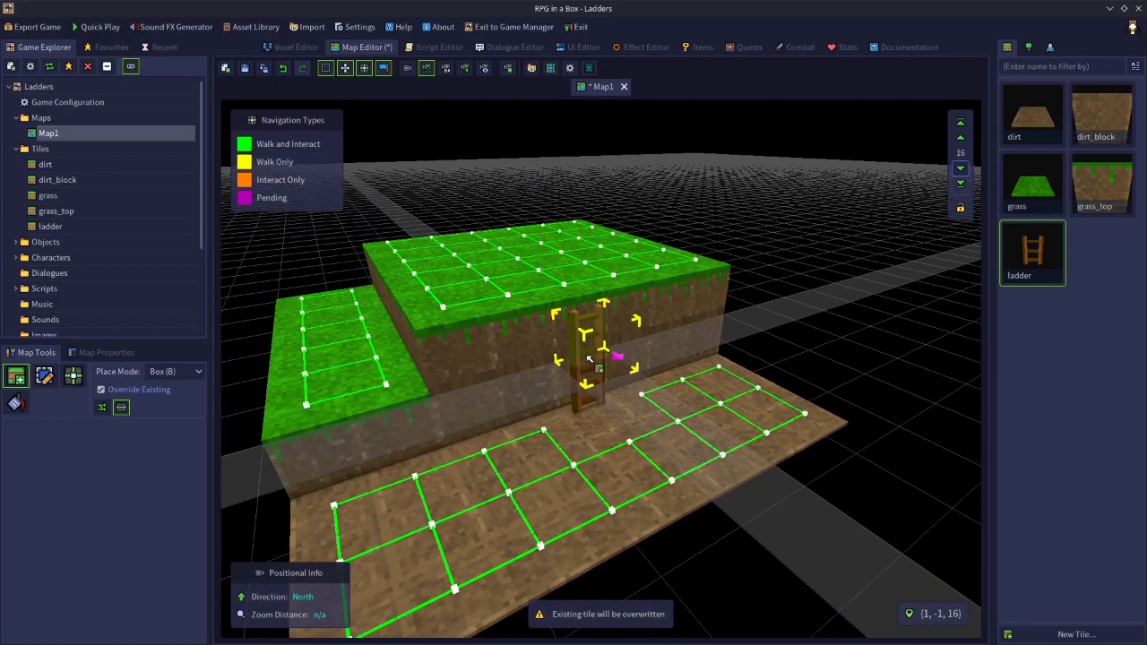
Step: Check the upper ladder's coordinate and stack a third ladder tile above it at height 31, ending placement mode
{"action": "key", "text": "2"}
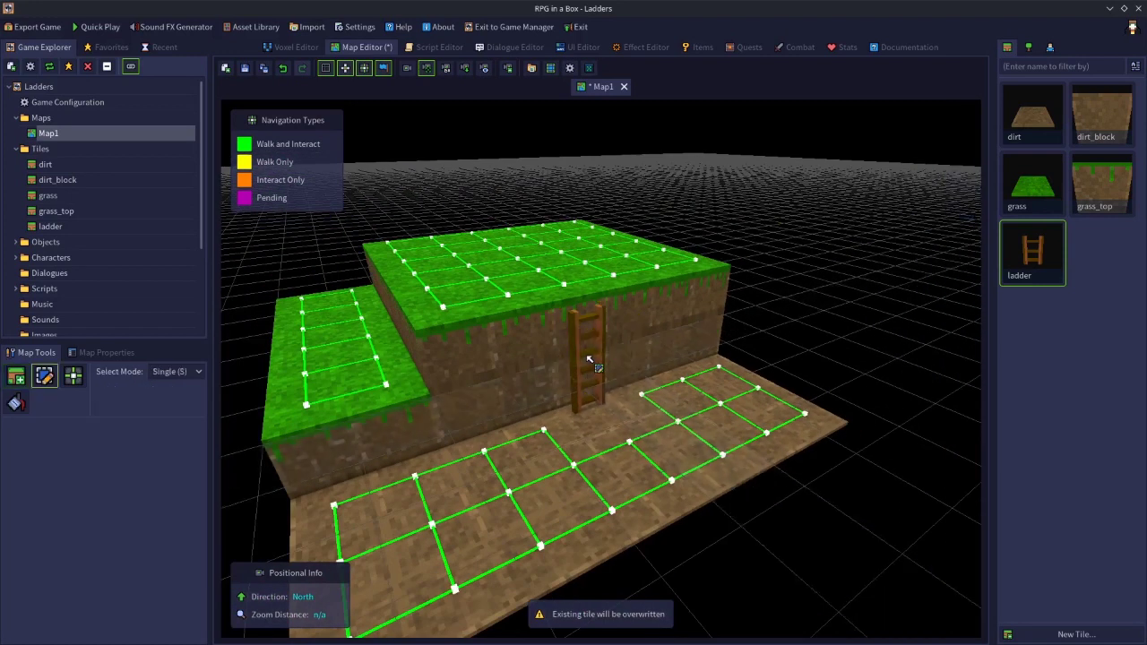
{"action": "left_click", "coordinate": [581, 301]}
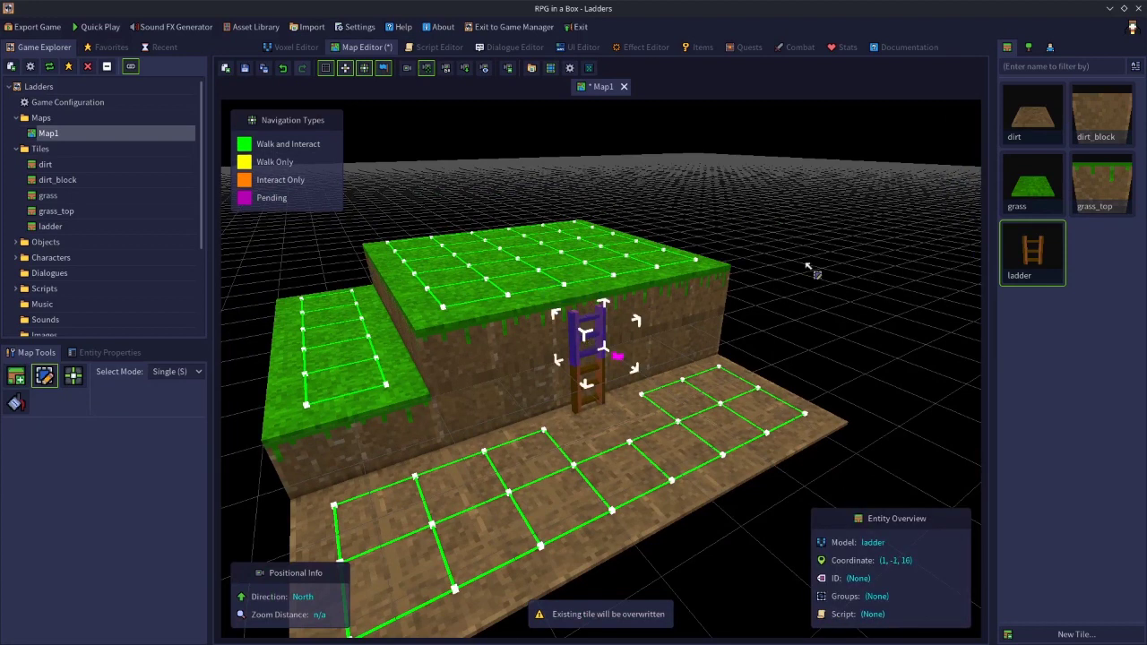
{"action": "key", "text": "1"}
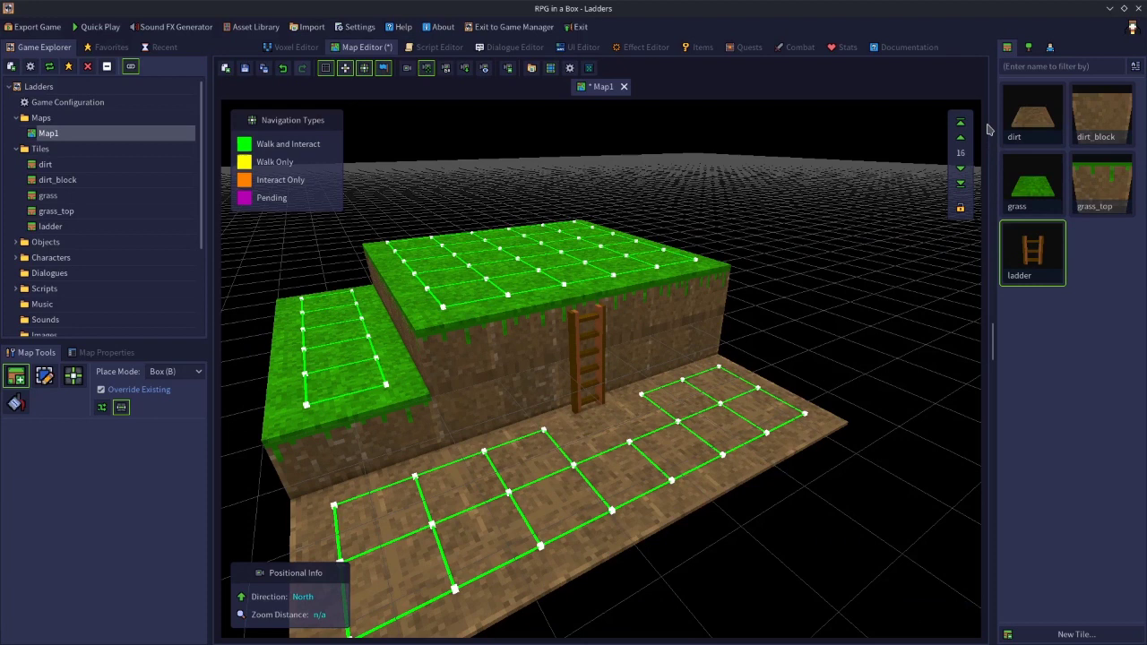
{"action": "left_click", "coordinate": [960, 122]}
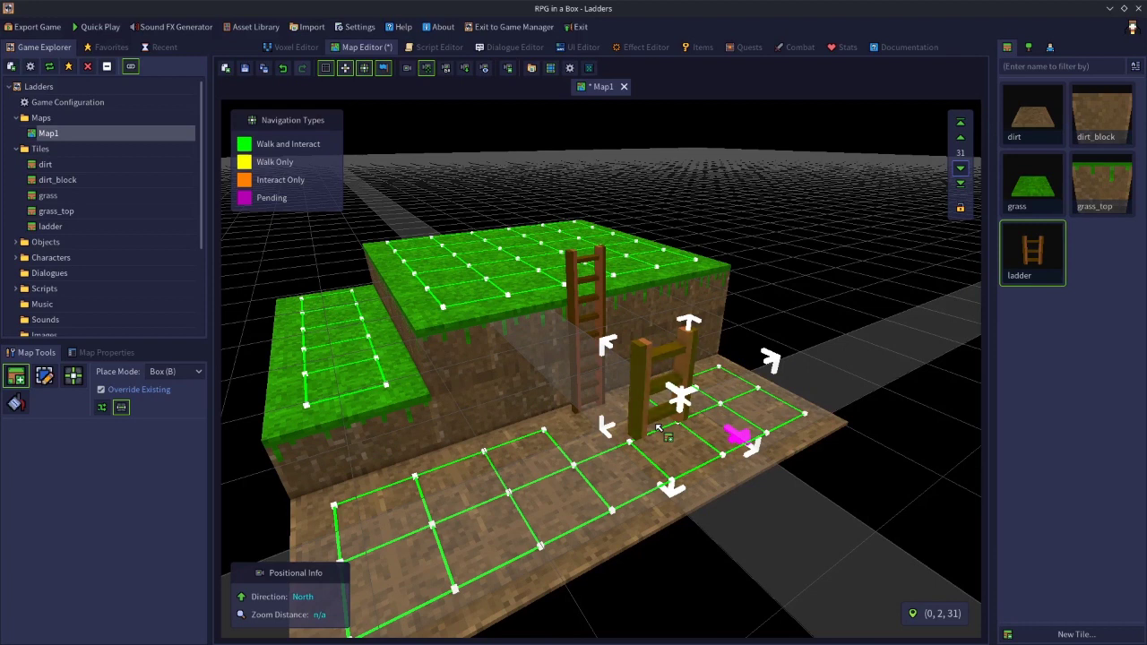
{"action": "key", "text": "Escape"}
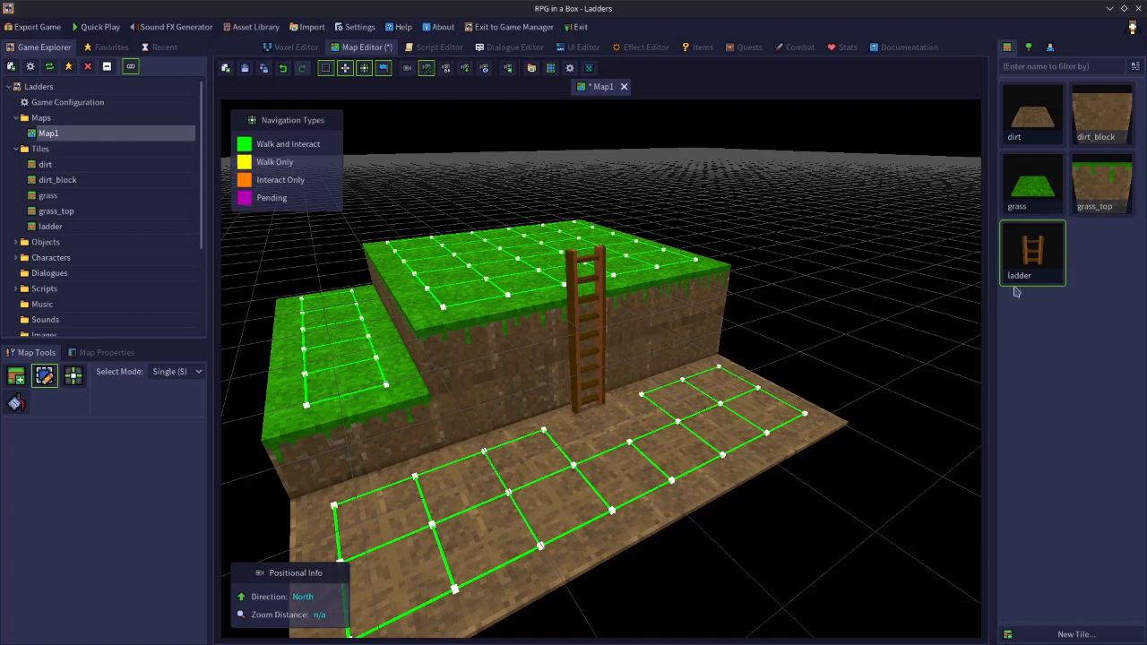
Step: Open the ladder tile's voxel model to examine its grid height and shape
{"action": "double_click", "coordinate": [1043, 248]}
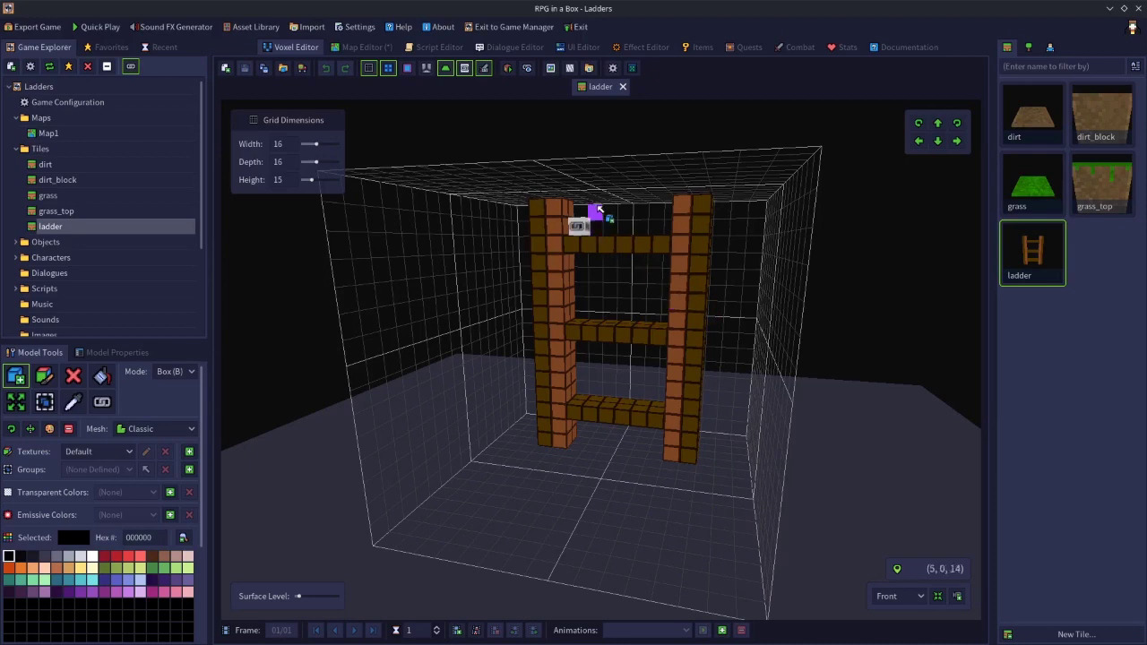
Step: Return to Map1, end tile placement, and restore walk-and-interact navigation on the dirt tile at the ladder's base, coordinate (1, -1, 0)
{"action": "left_click", "coordinate": [359, 49]}
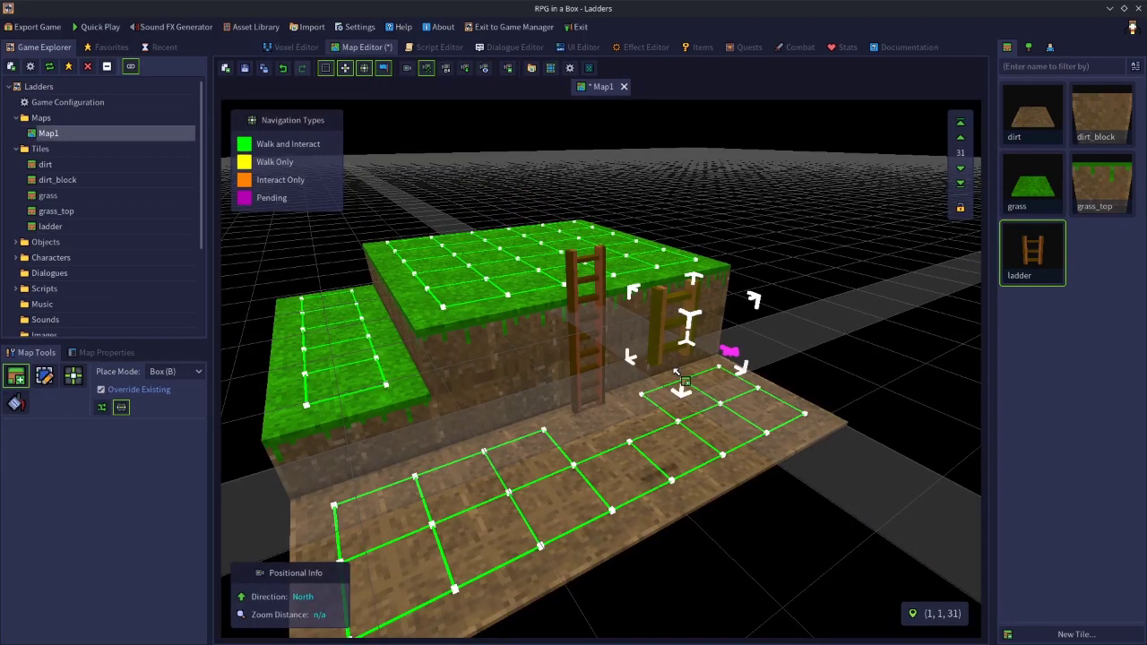
{"action": "key", "text": "Escape"}
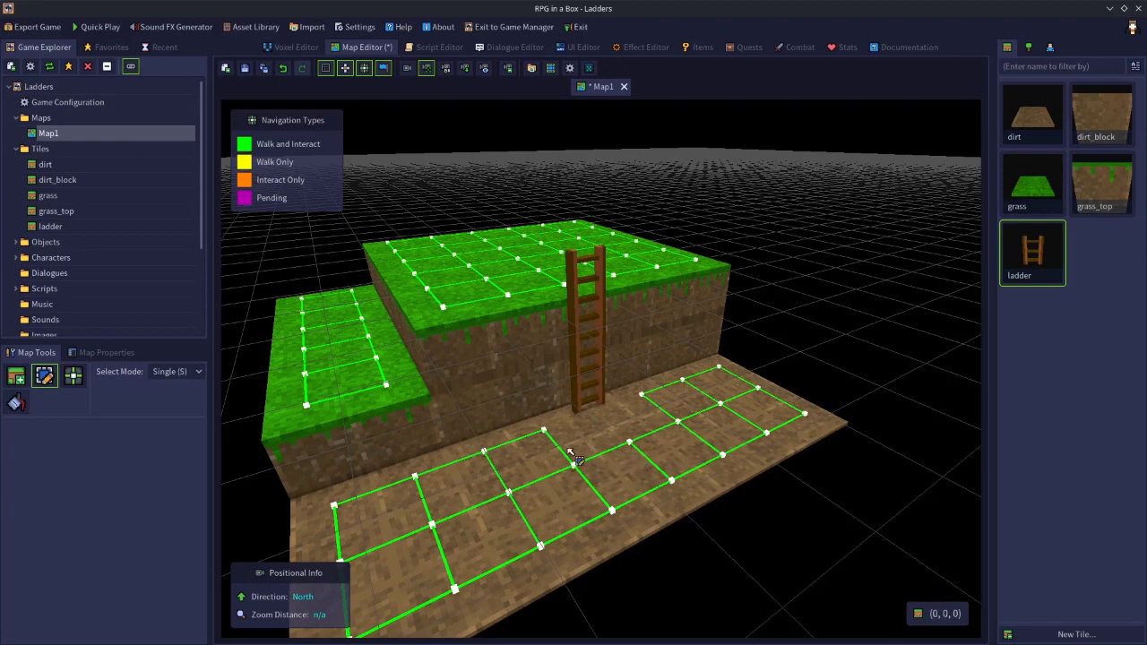
{"action": "key", "text": "3"}
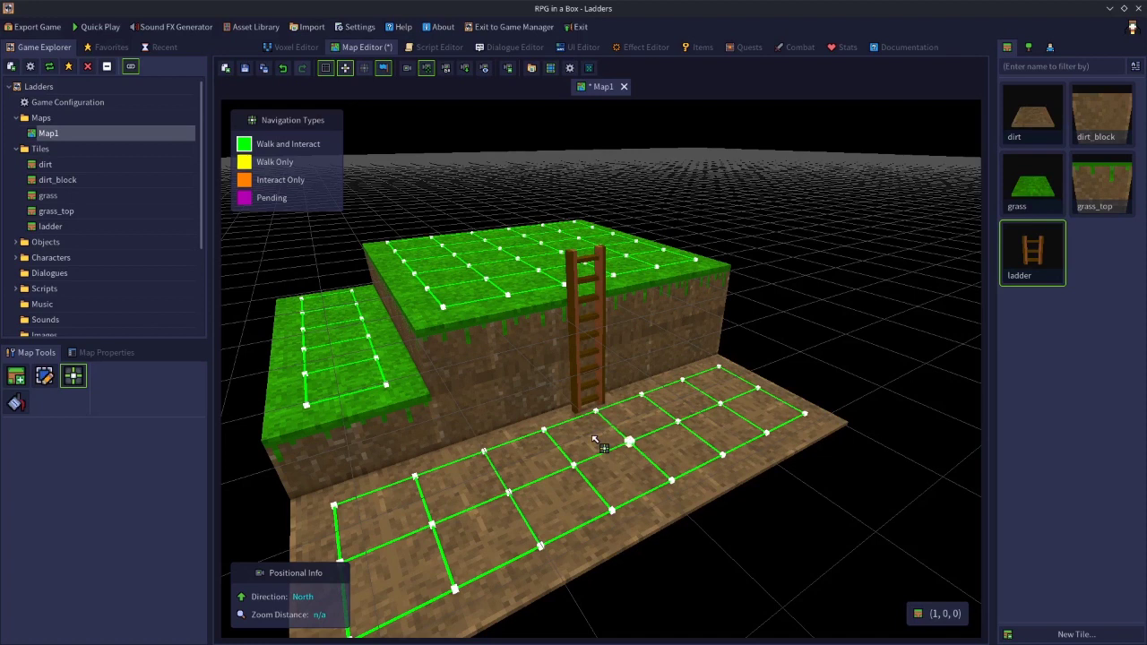
Step: Make the lowest ladder tile at coordinate (1, -1, 1) climbable
{"action": "key", "text": "s"}
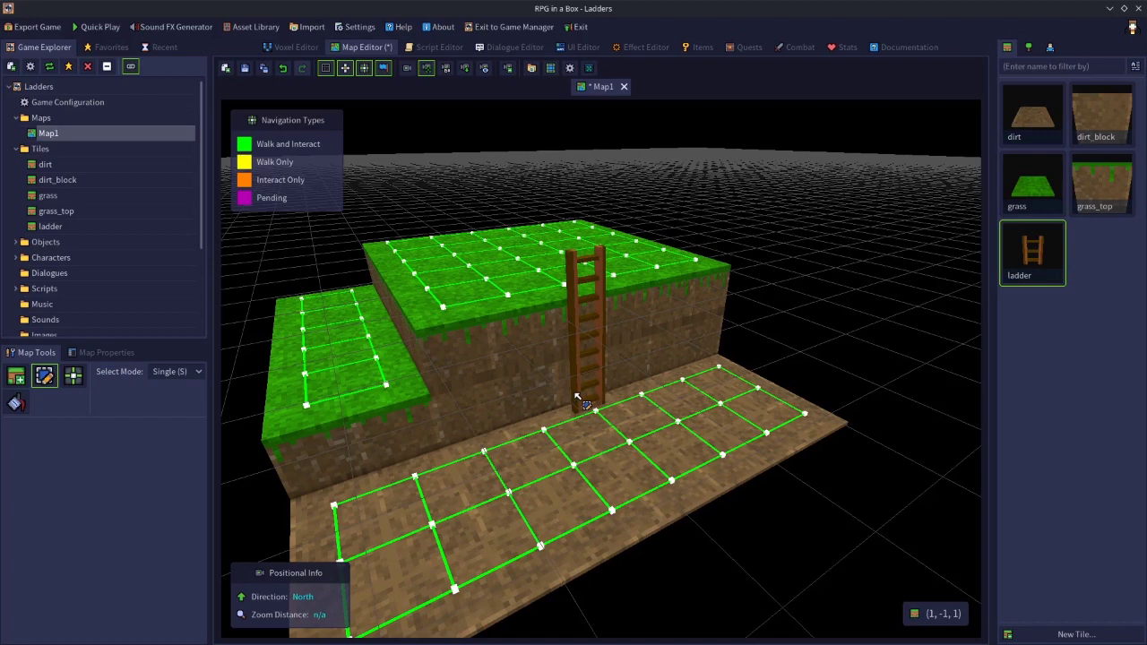
{"action": "left_click", "coordinate": [581, 394]}
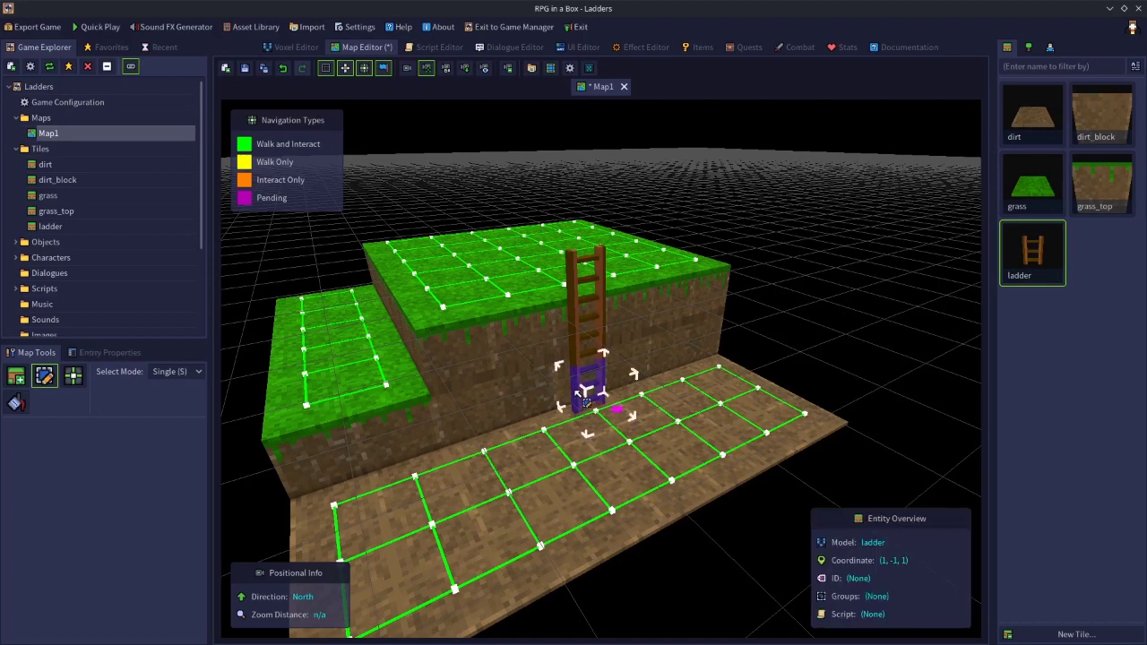
{"action": "left_click", "coordinate": [106, 353]}
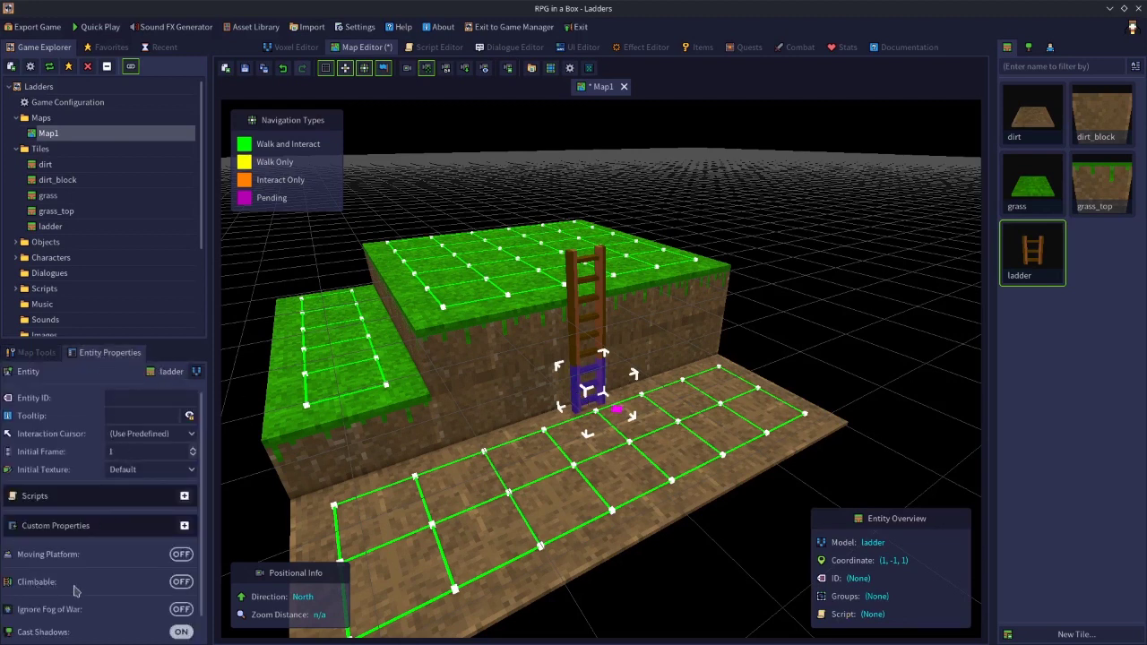
{"action": "left_click", "coordinate": [182, 583]}
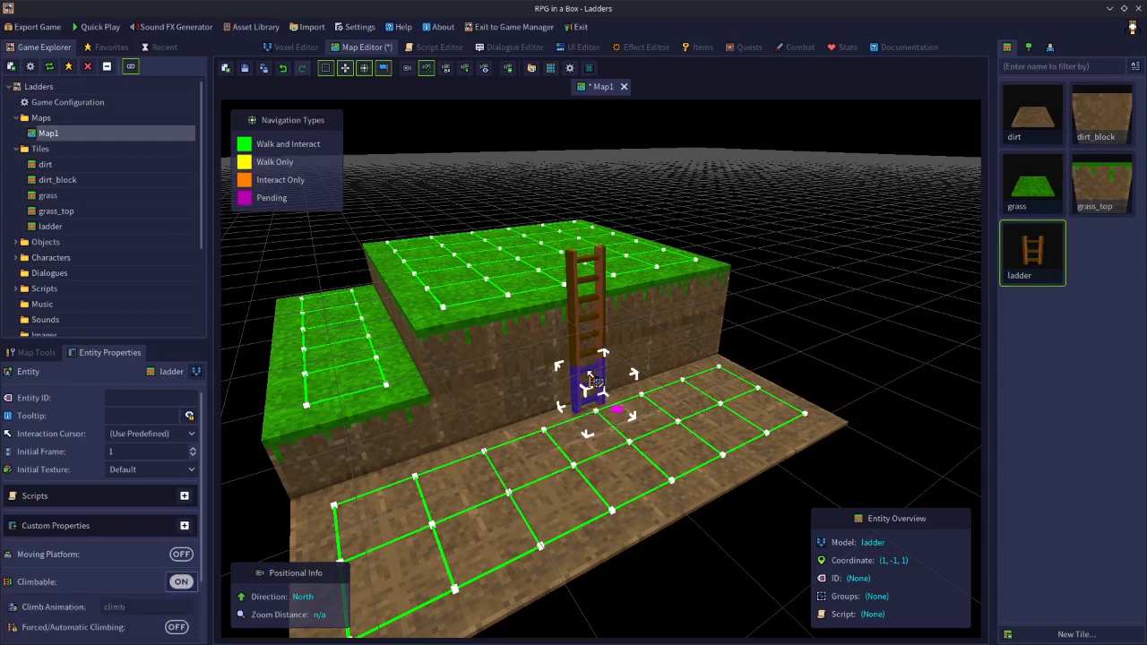
Step: Make the middle and upper ladder tiles at heights 16 and 31 climbable, then clear the selection
{"action": "scroll", "coordinate": [612, 419], "scroll_direction": "up", "scroll_amount": 5}
{"action": "scroll", "coordinate": [574, 431], "scroll_direction": "down", "scroll_amount": 4}
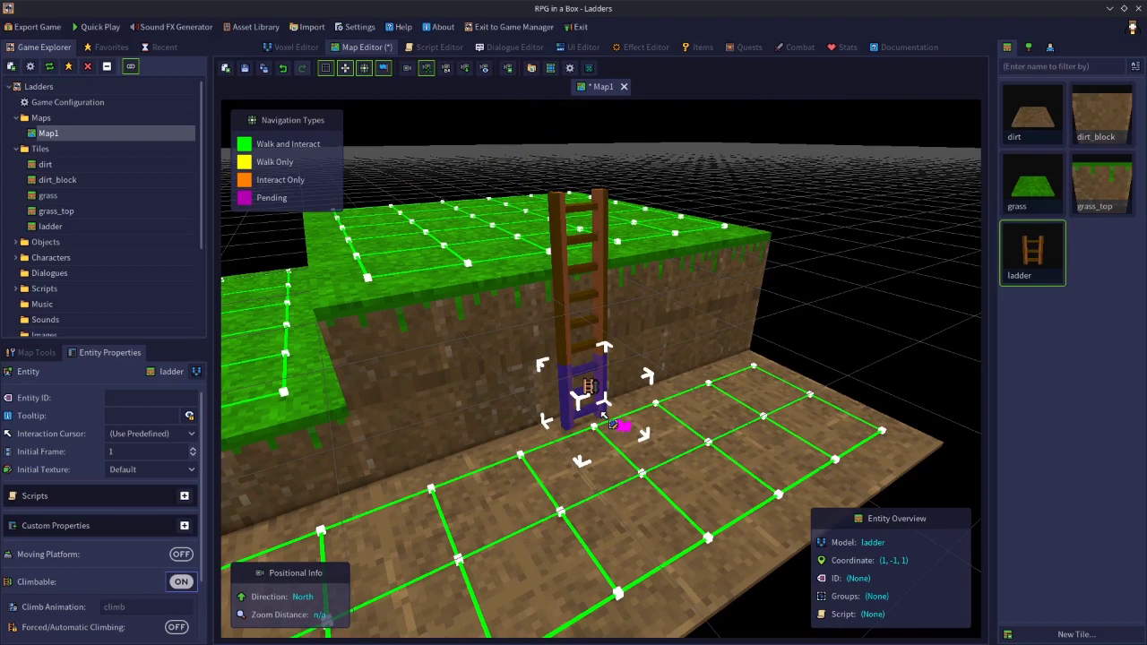
{"action": "left_click", "coordinate": [568, 327]}
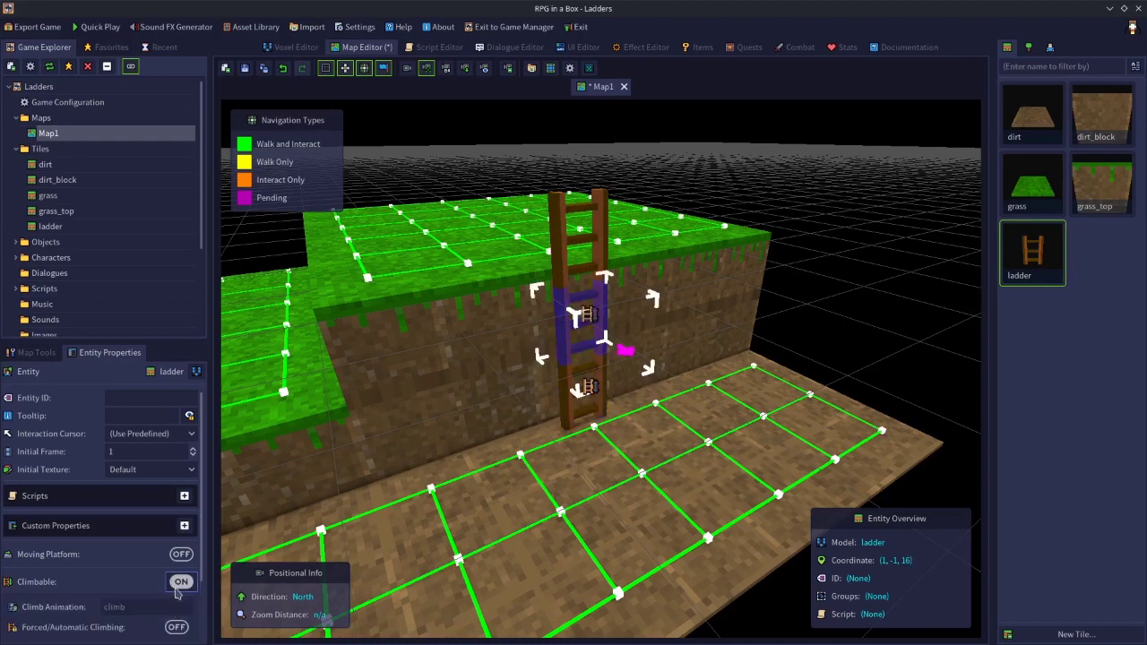
{"action": "left_click", "coordinate": [575, 240]}
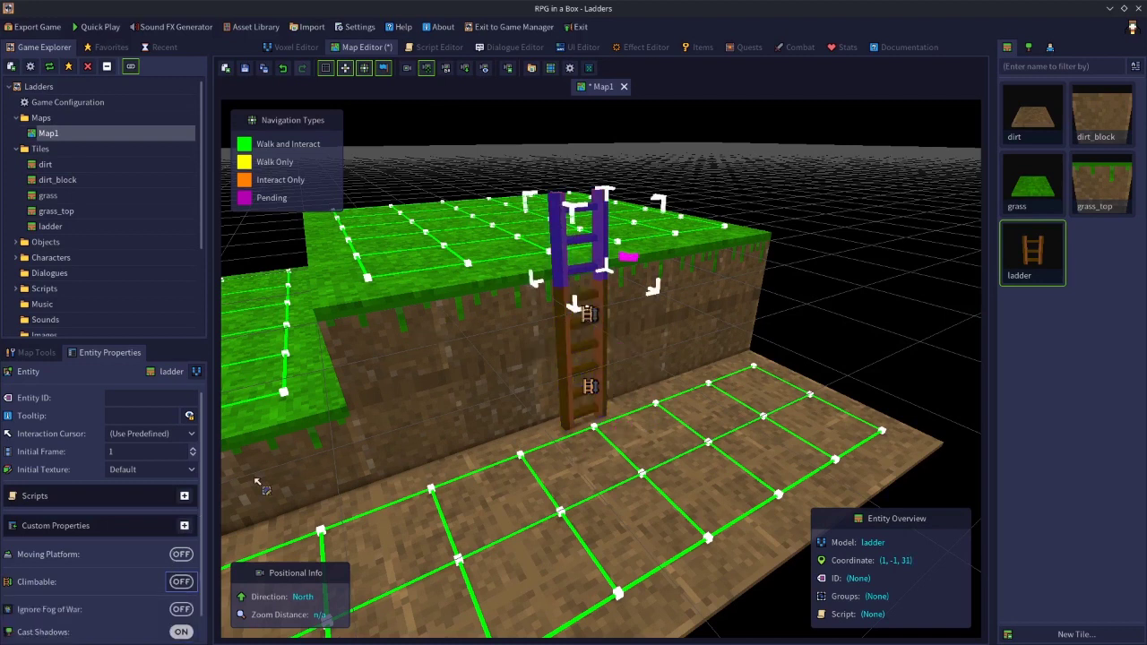
{"action": "left_click", "coordinate": [181, 582]}
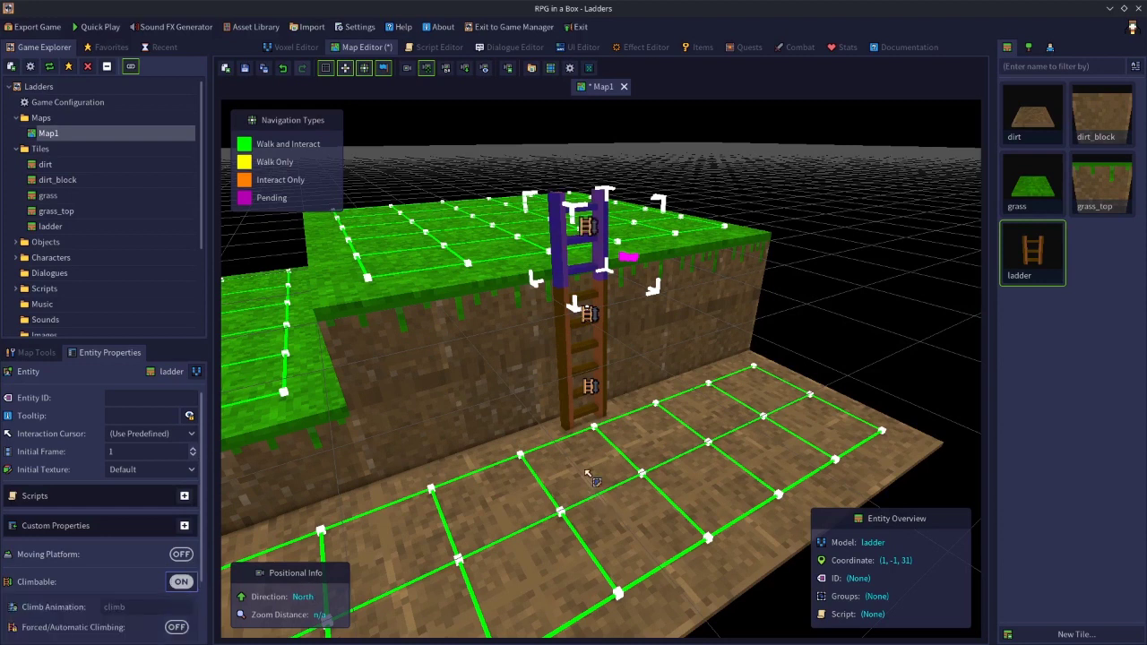
{"action": "left_click", "coordinate": [841, 354]}
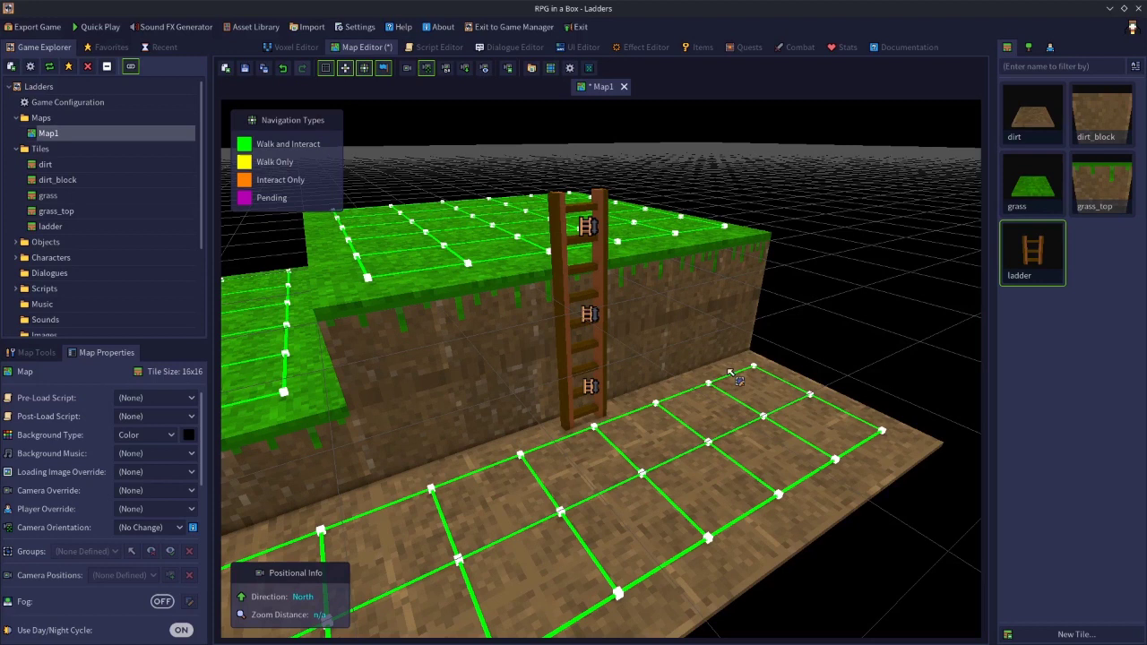
Step: Connect the lowest and middle ladder tiles with two-way Climb navigation
{"action": "left_click", "coordinate": [568, 402]}
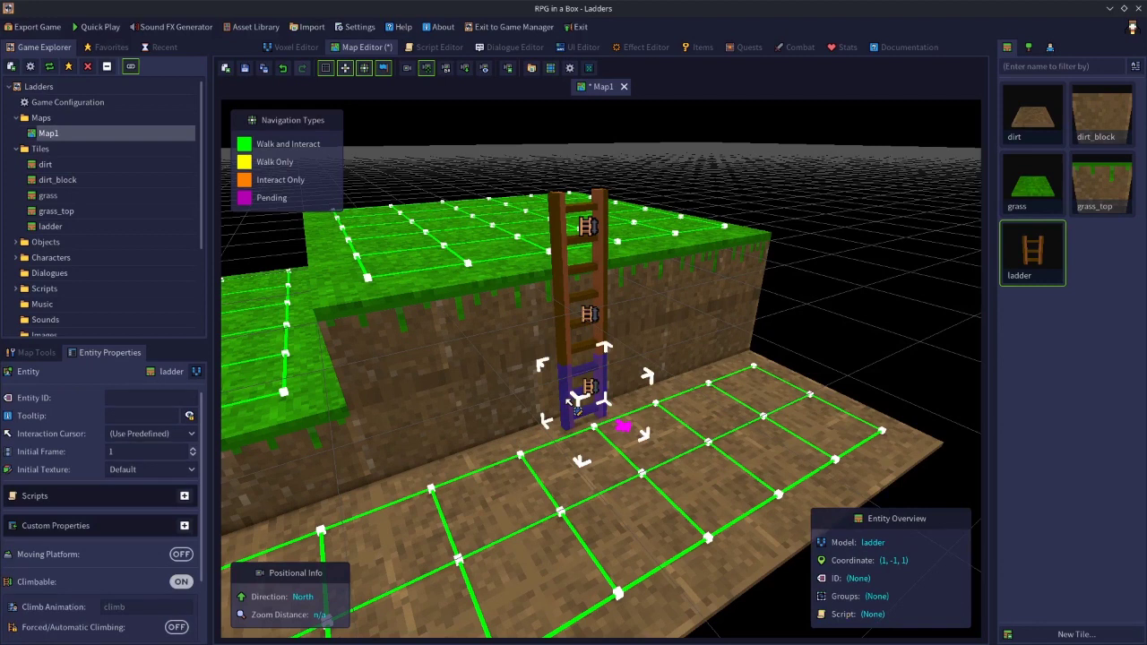
{"action": "left_click", "coordinate": [574, 330], "text": "shift"}
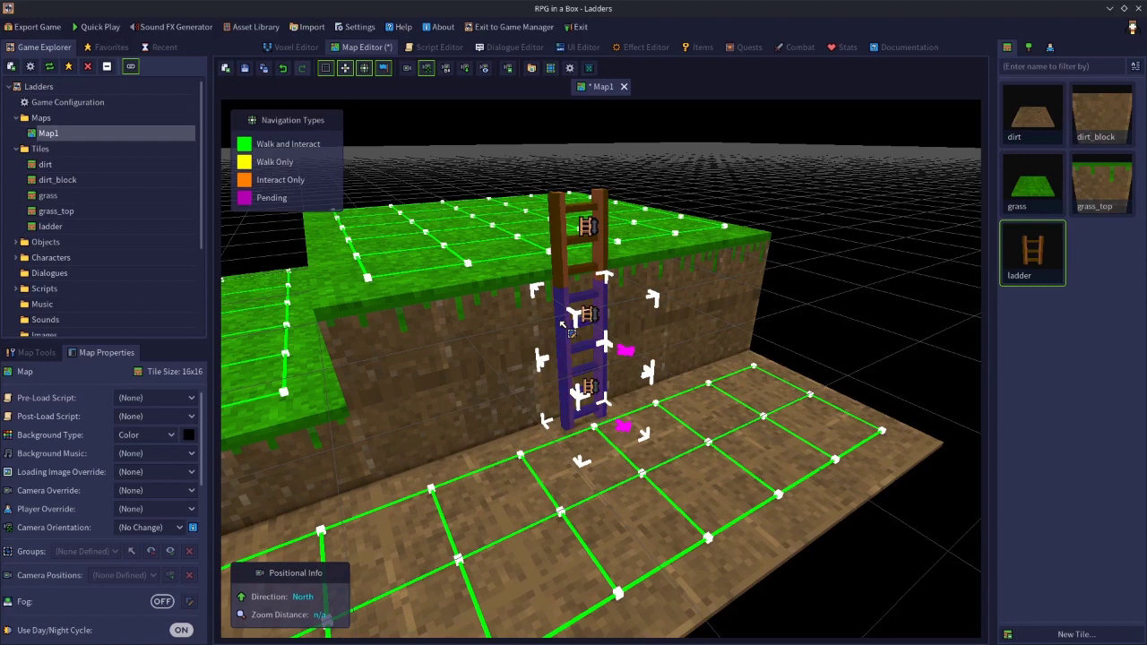
{"action": "right_click", "coordinate": [563, 323]}
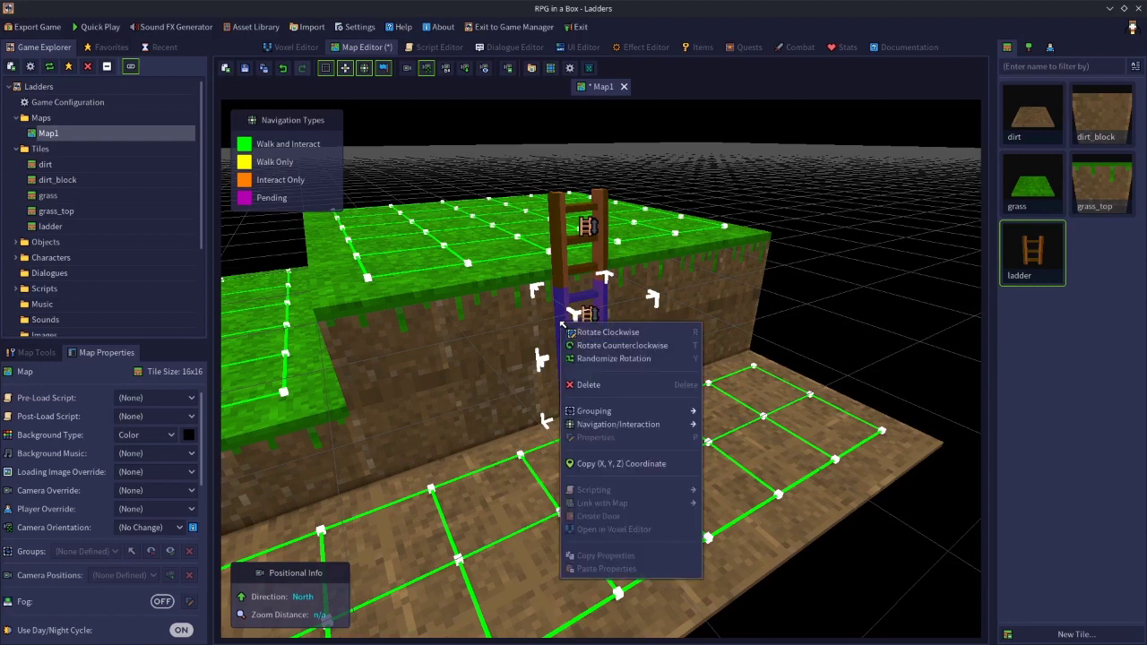
{"action": "mouse_move", "coordinate": [602, 430]}
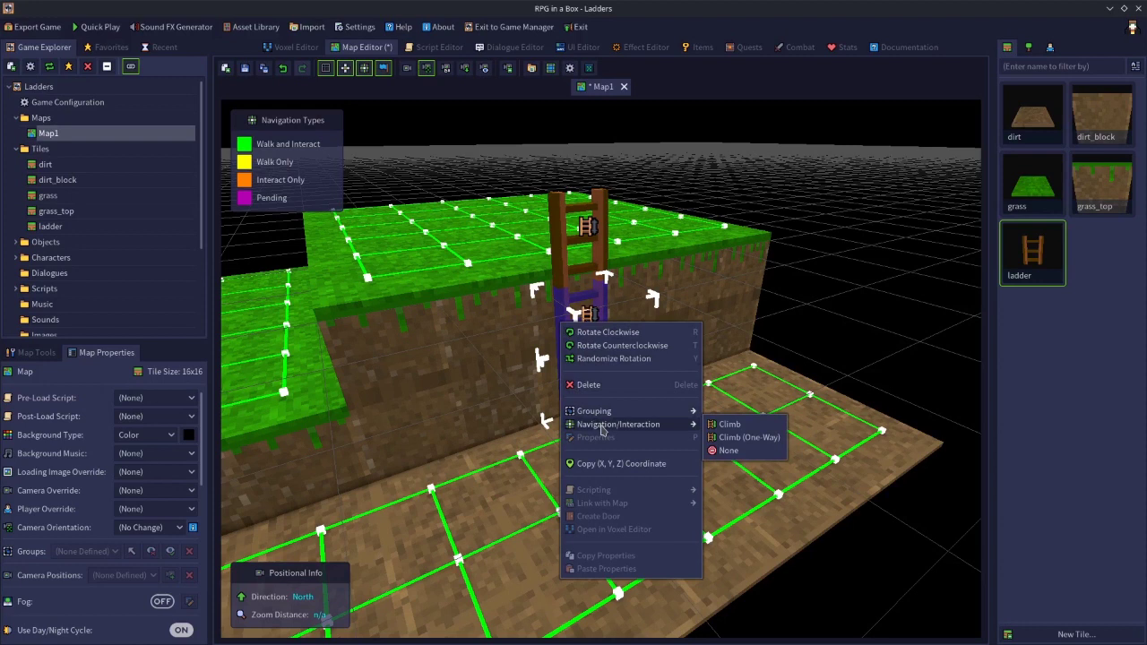
{"action": "left_click", "coordinate": [733, 426]}
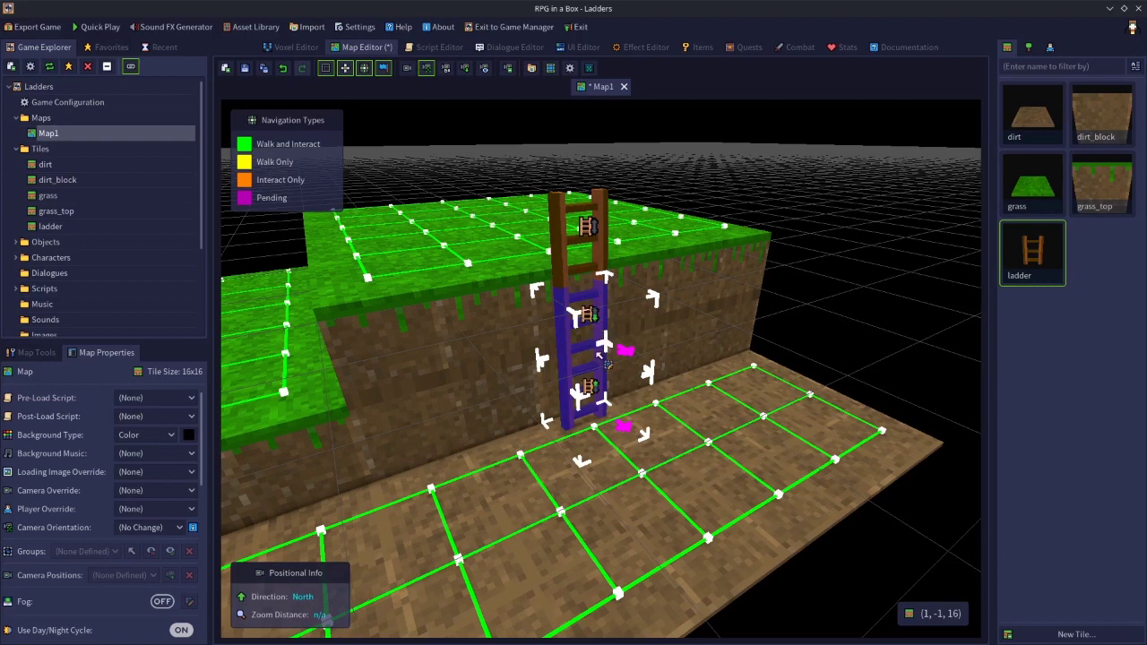
Step: Connect the middle and top ladder tiles with two-way Climb navigation and clear the selection
{"action": "left_click", "coordinate": [559, 330]}
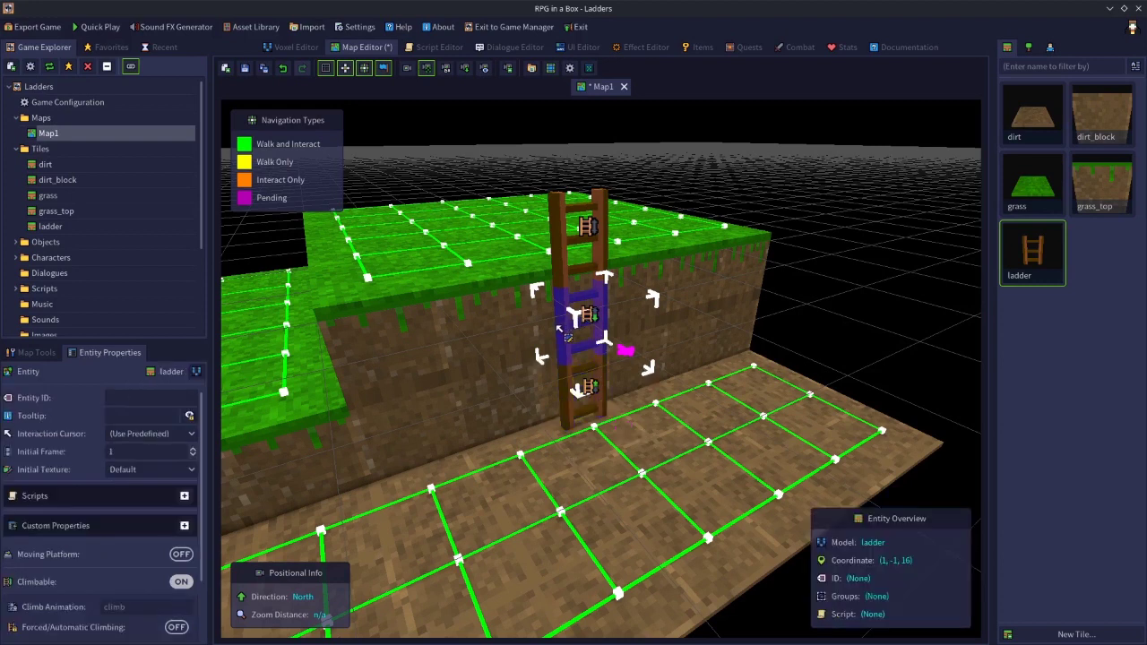
{"action": "left_click", "coordinate": [563, 245]}
{"action": "right_click", "coordinate": [563, 246]}
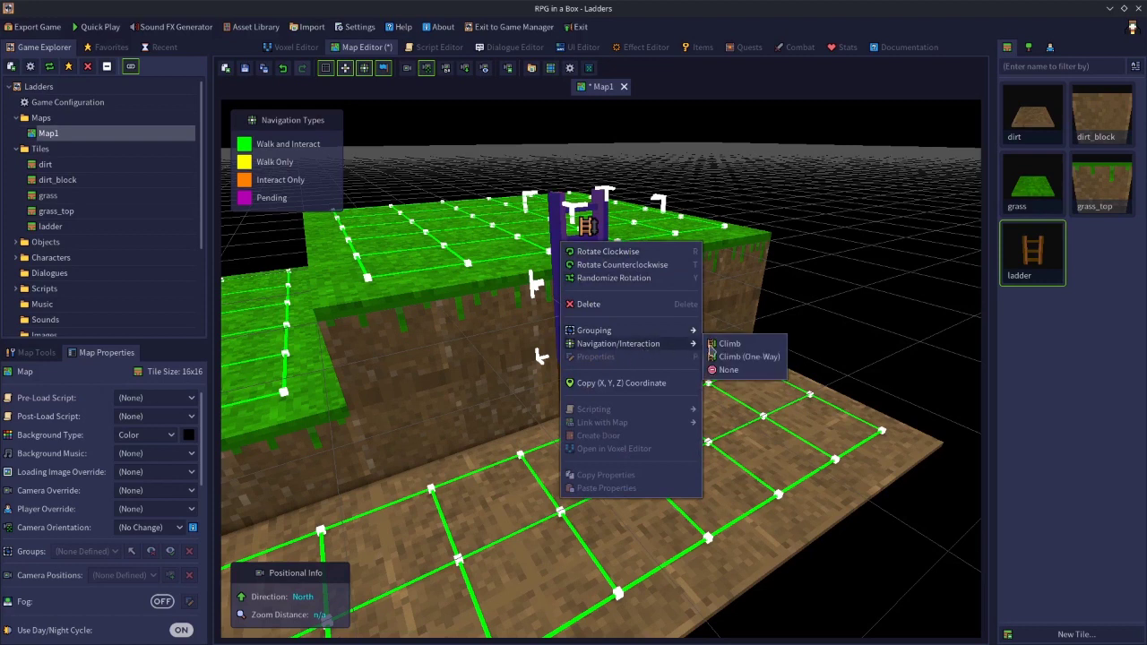
{"action": "left_click", "coordinate": [724, 346]}
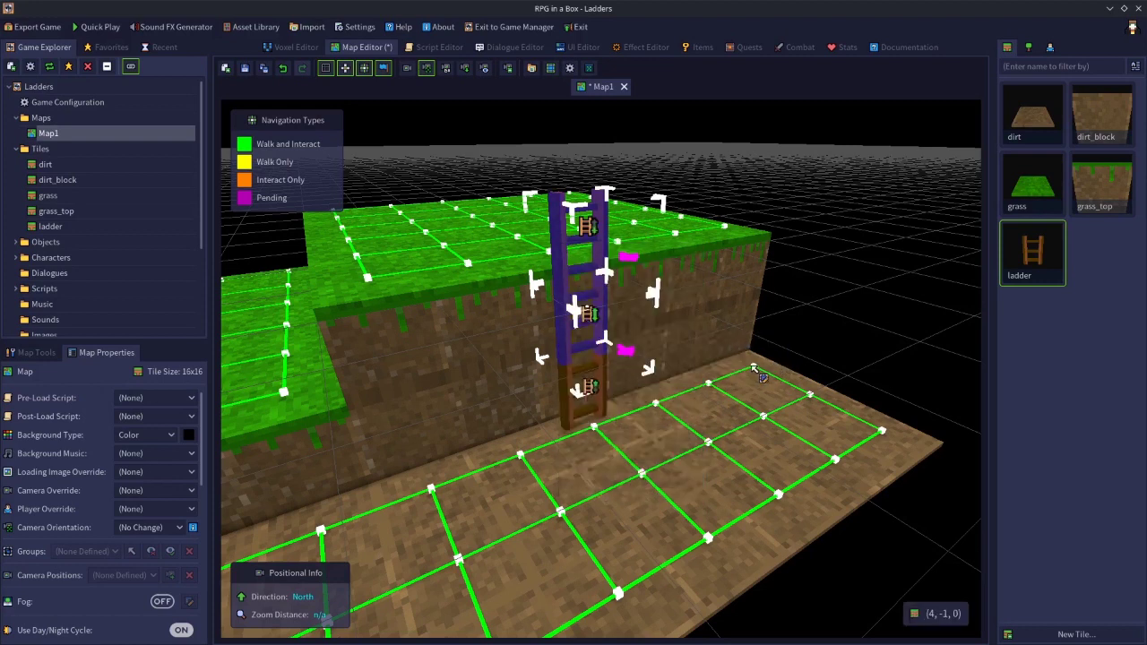
{"action": "left_click", "coordinate": [778, 354]}
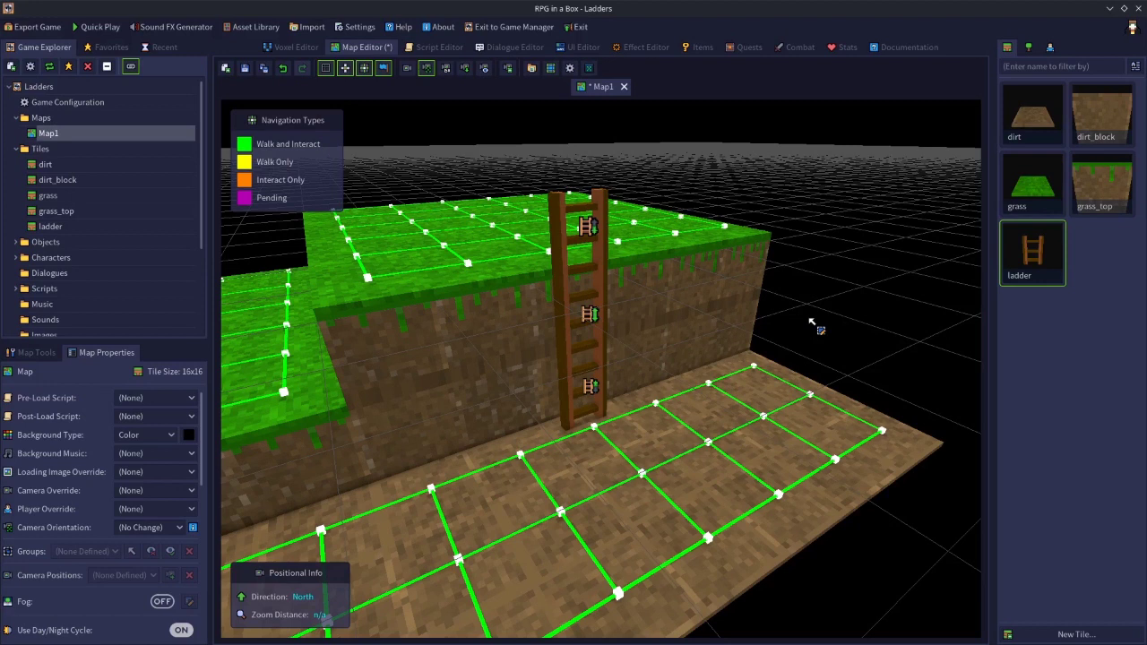
Step: Connect the dirt tile at coordinate (1, -1, 0) to the lowest ladder tile with Climb navigation, then deselect both
{"action": "left_click", "coordinate": [609, 445]}
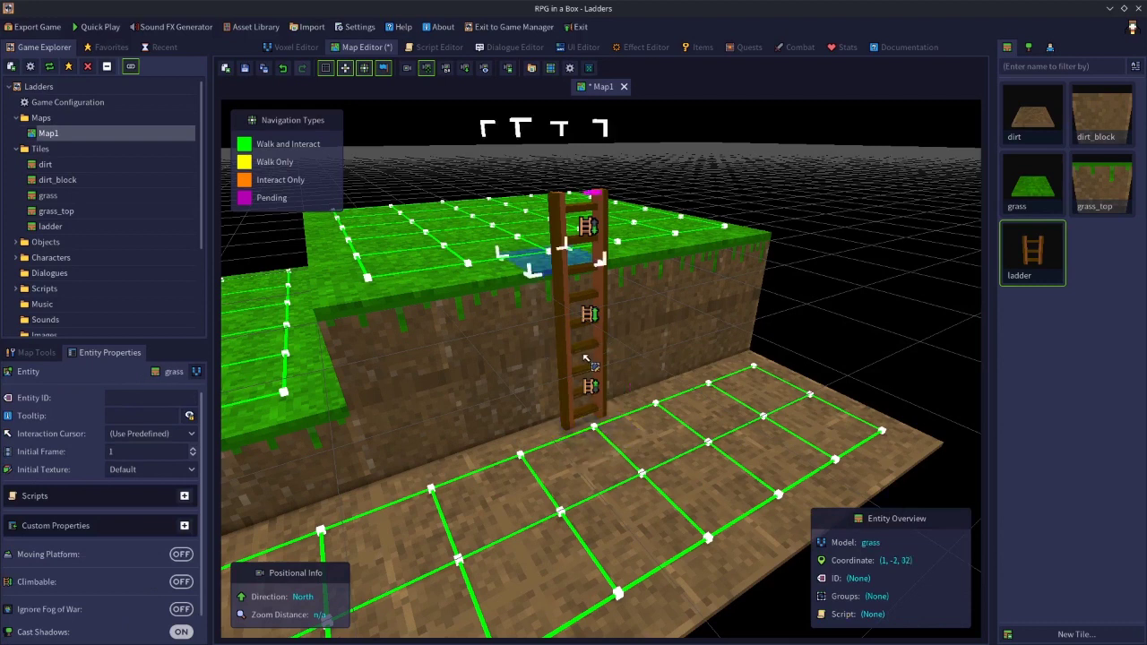
{"action": "left_click", "coordinate": [598, 436]}
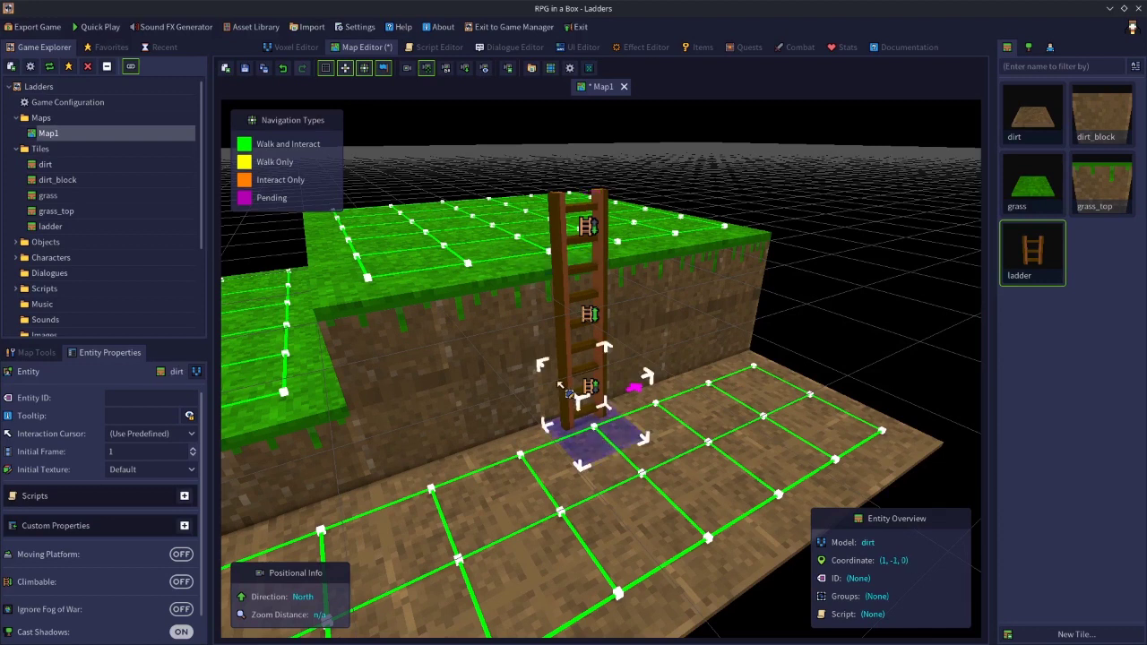
{"action": "key", "text": "Escape"}
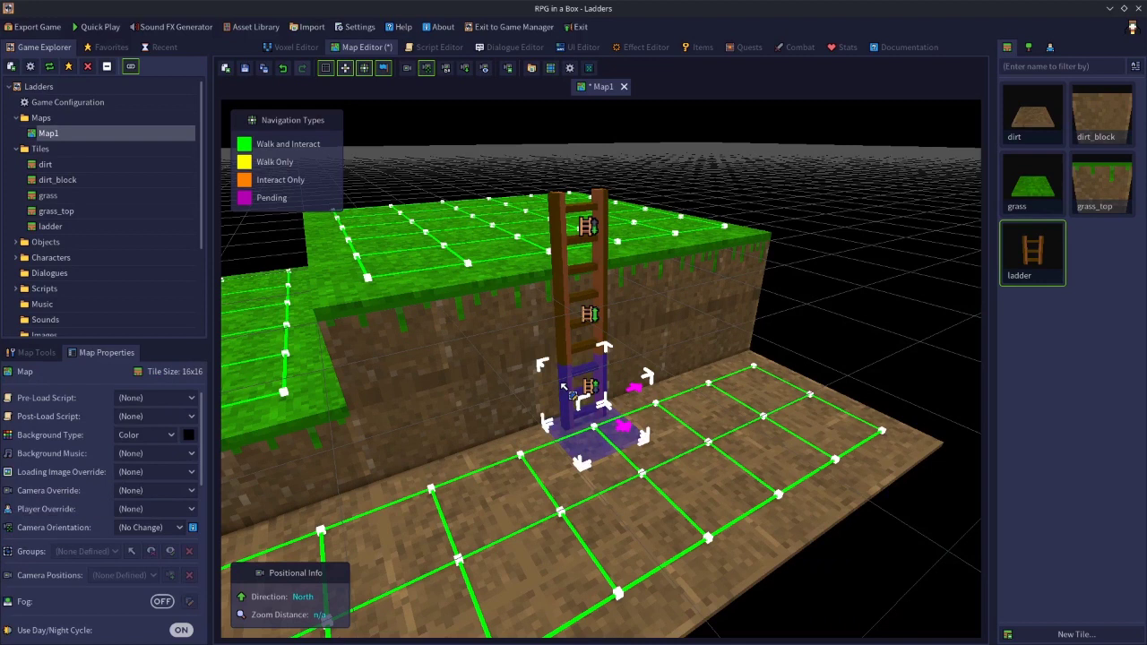
{"action": "right_click", "coordinate": [564, 386]}
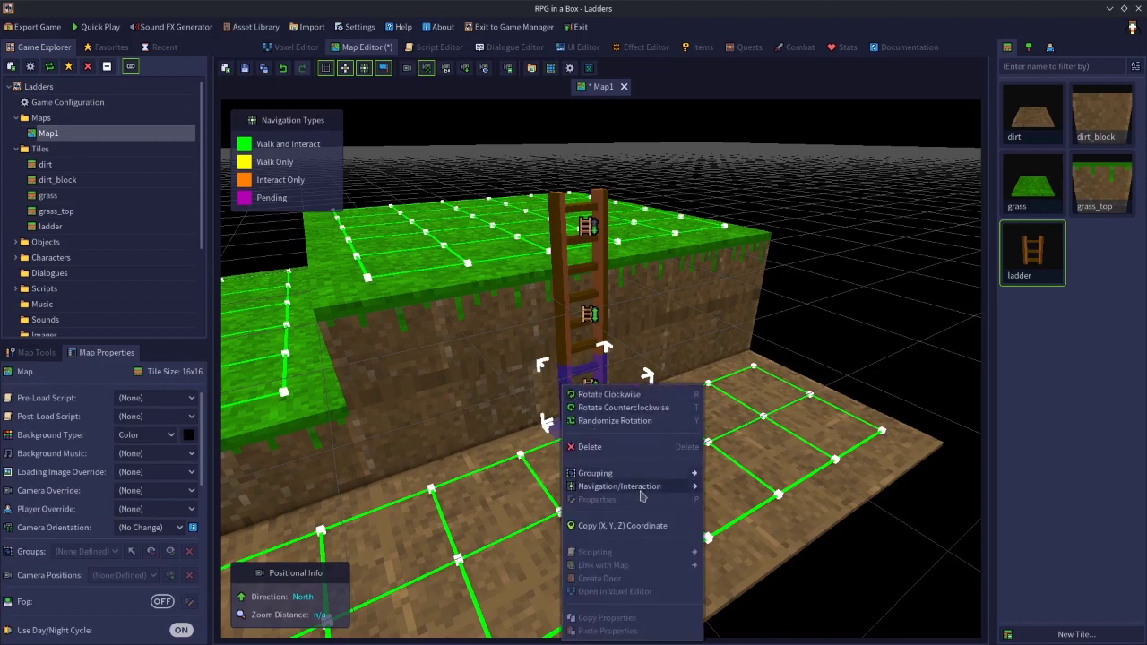
{"action": "mouse_move", "coordinate": [683, 492]}
{"action": "left_click", "coordinate": [728, 487]}
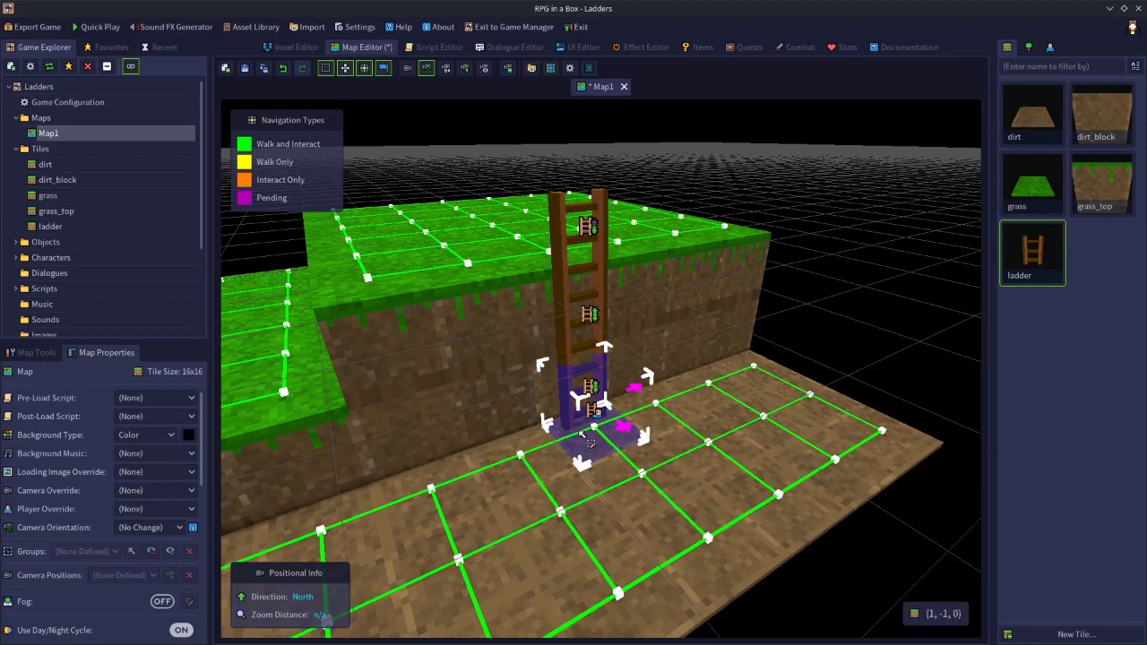
{"action": "key", "text": "Escape"}
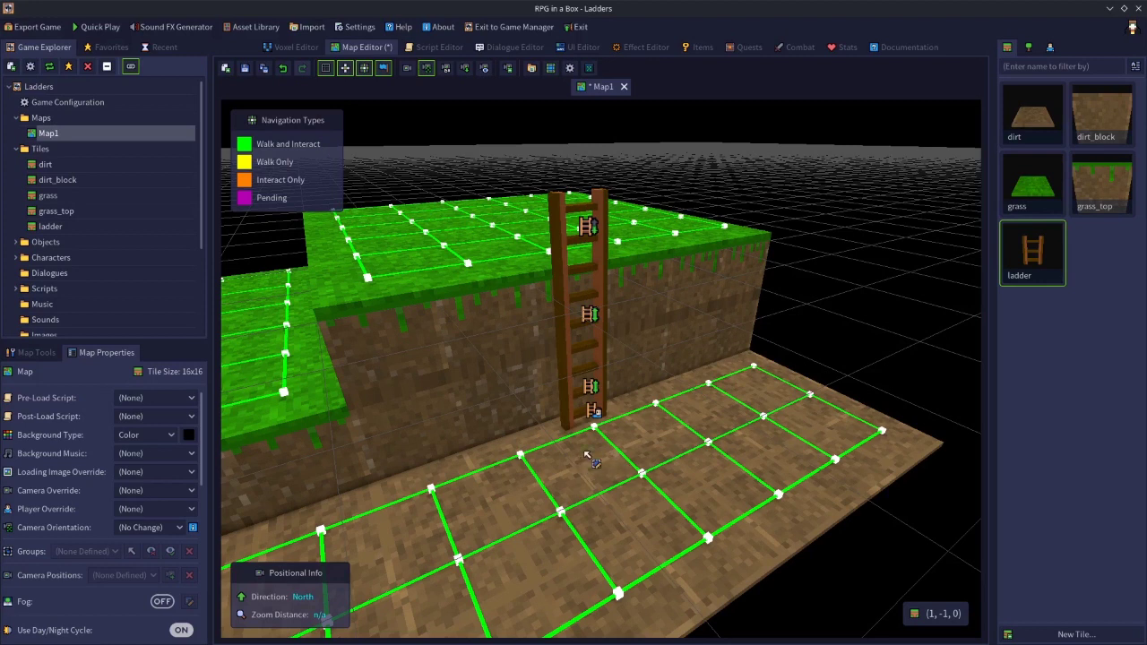
Step: Connect the plateau's grass tile at coordinate (1, -2, 32) to the top ladder tile with Climb navigation
{"action": "left_click", "coordinate": [536, 261]}
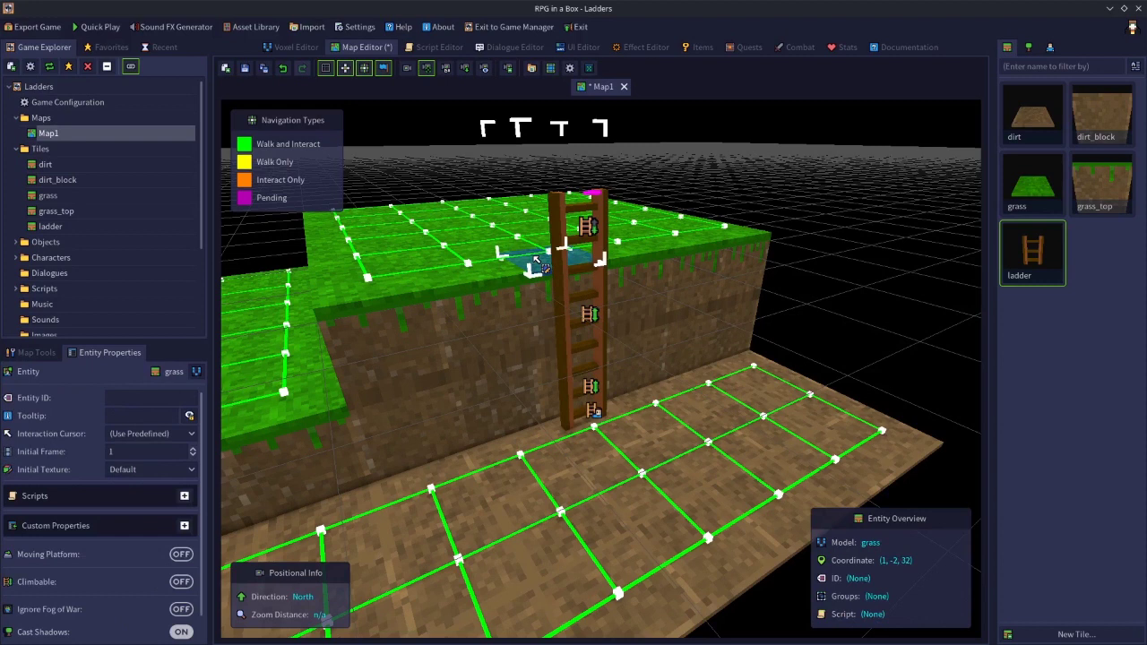
{"action": "left_click", "coordinate": [569, 227]}
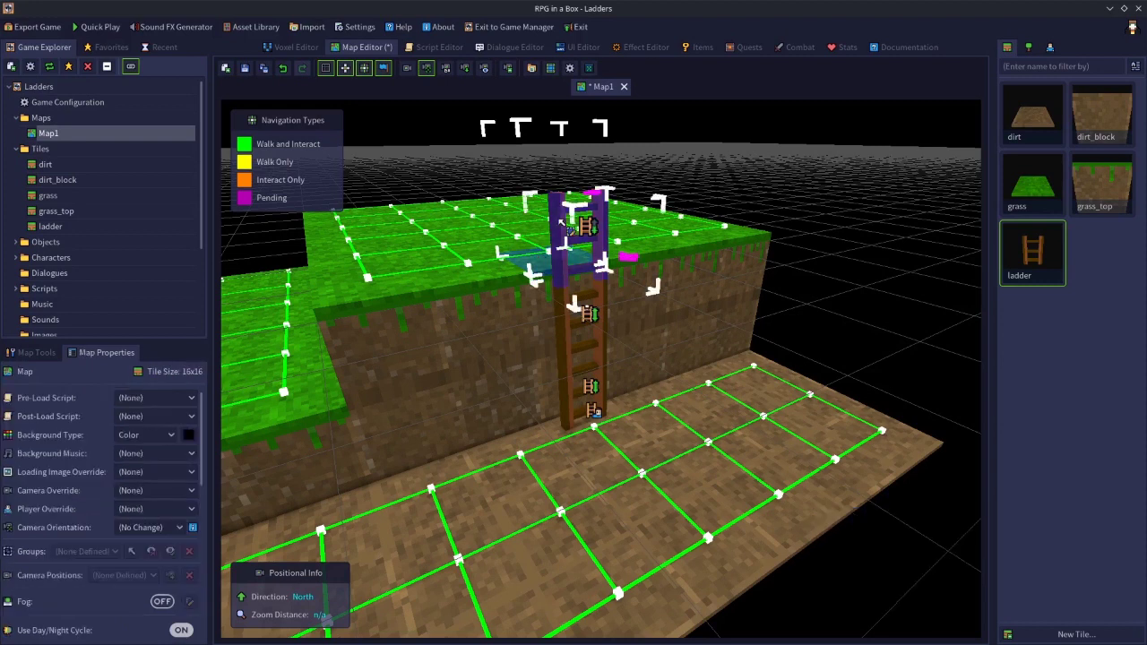
{"action": "right_click", "coordinate": [565, 228]}
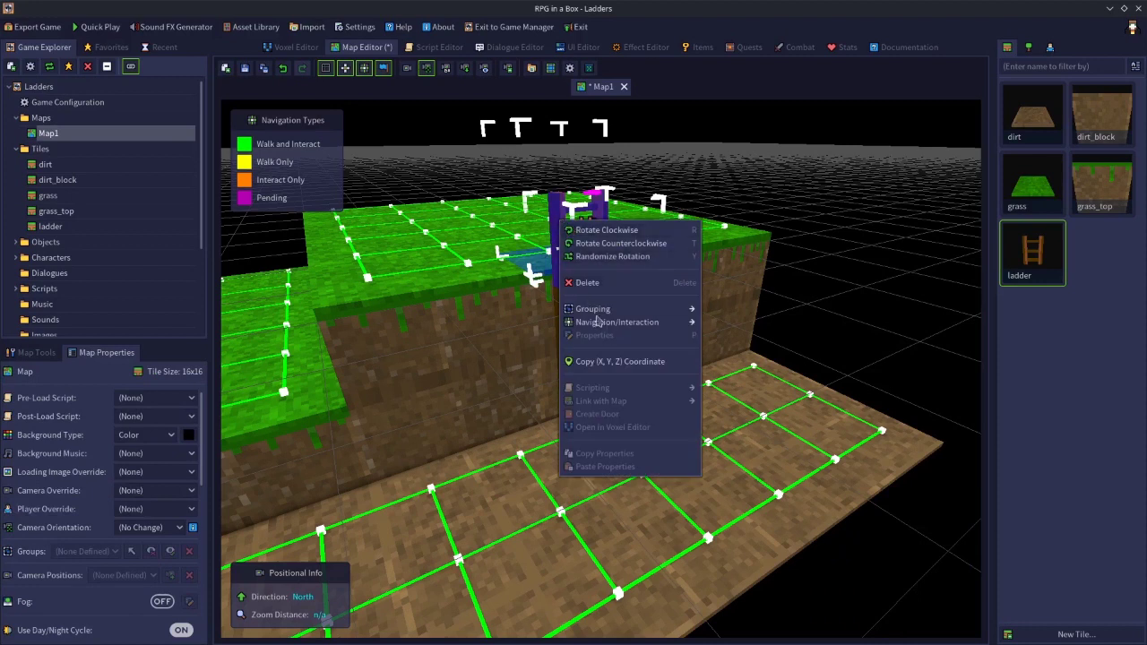
{"action": "mouse_move", "coordinate": [635, 323]}
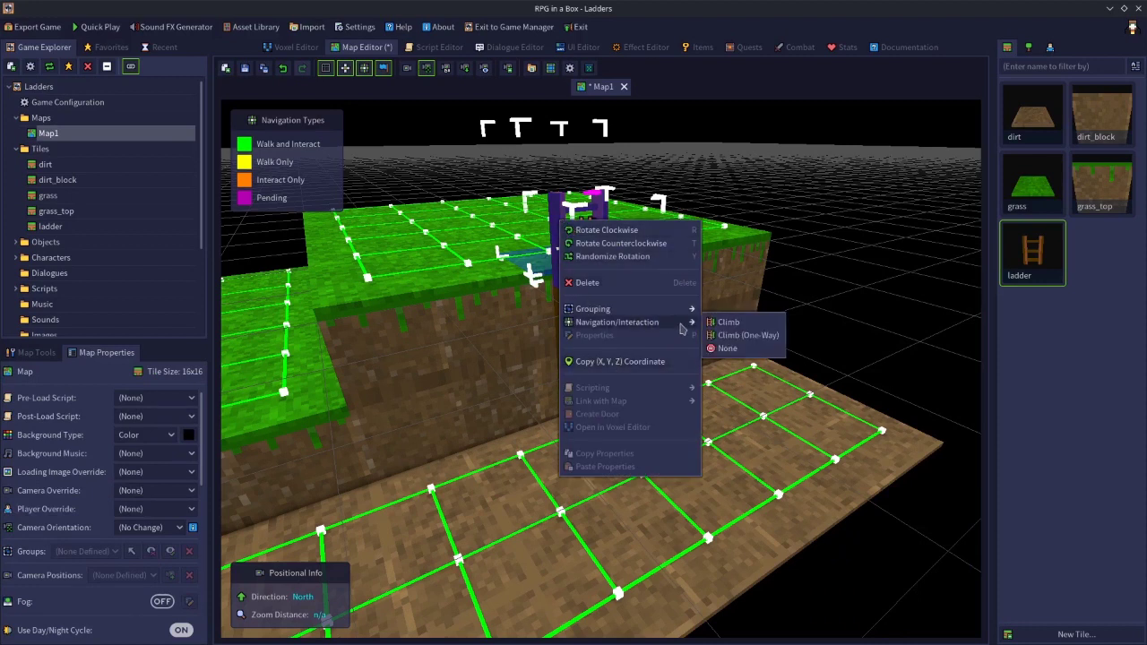
{"action": "left_click", "coordinate": [710, 332]}
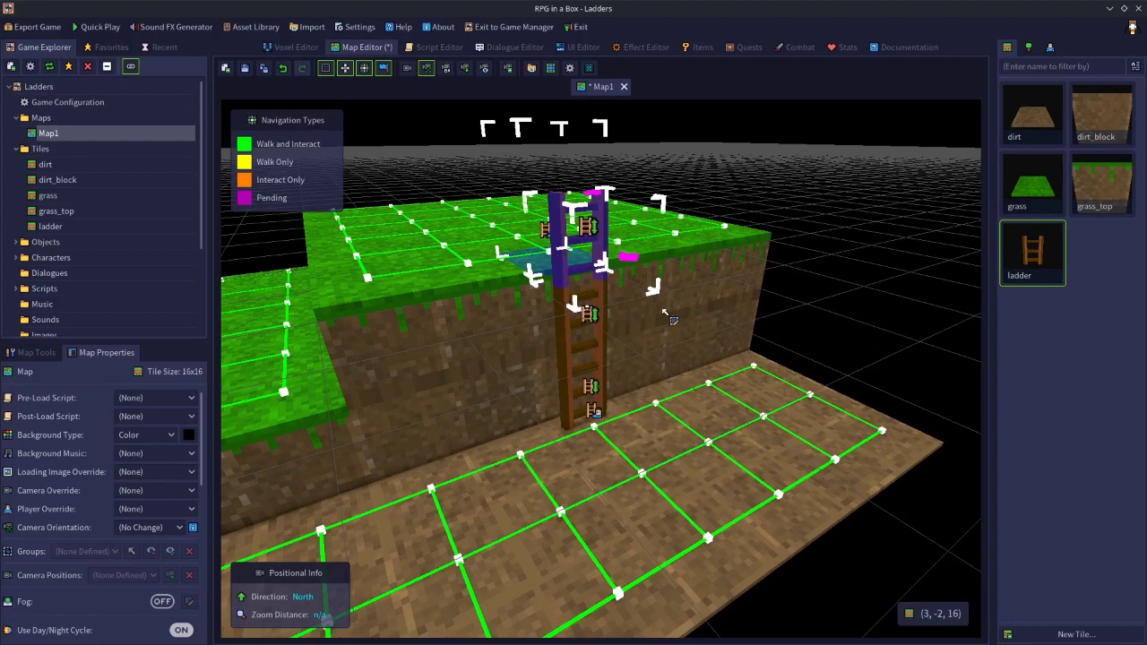
Step: Inspect the climb connections from the dirt floor up to the grass plateau and save Map1
{"action": "left_click", "coordinate": [599, 339]}
{"action": "left_click", "coordinate": [567, 409]}
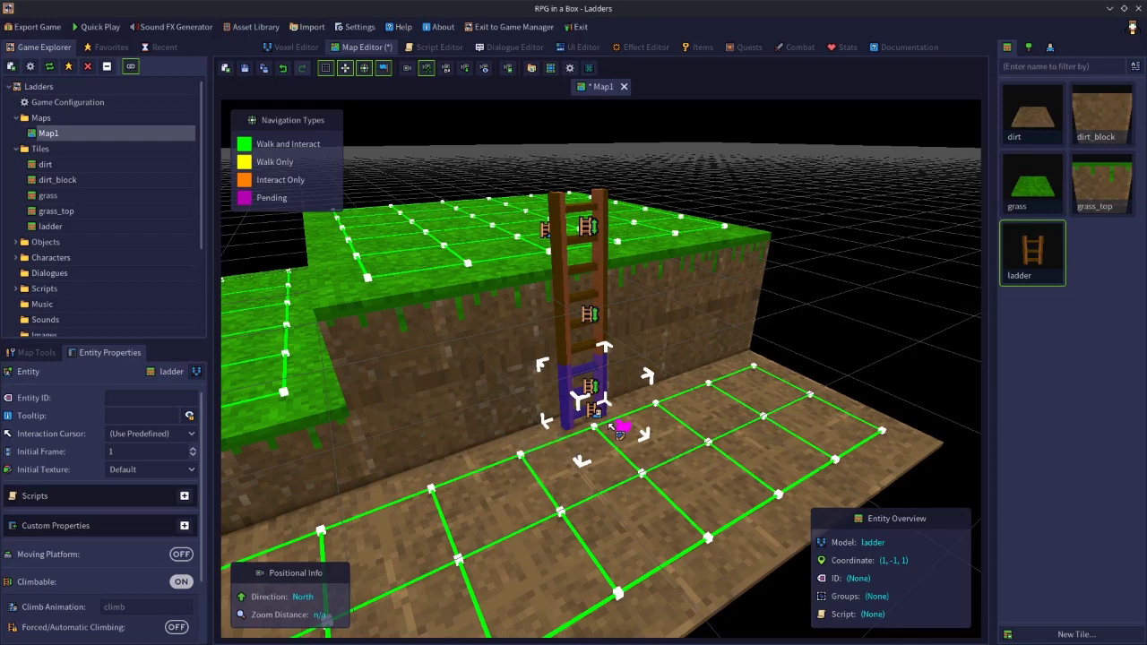
{"action": "left_click", "coordinate": [567, 439]}
{"action": "middle_click_drag", "start_coordinate": [479, 444], "coordinate": [557, 460]}
{"action": "key", "text": "a"}
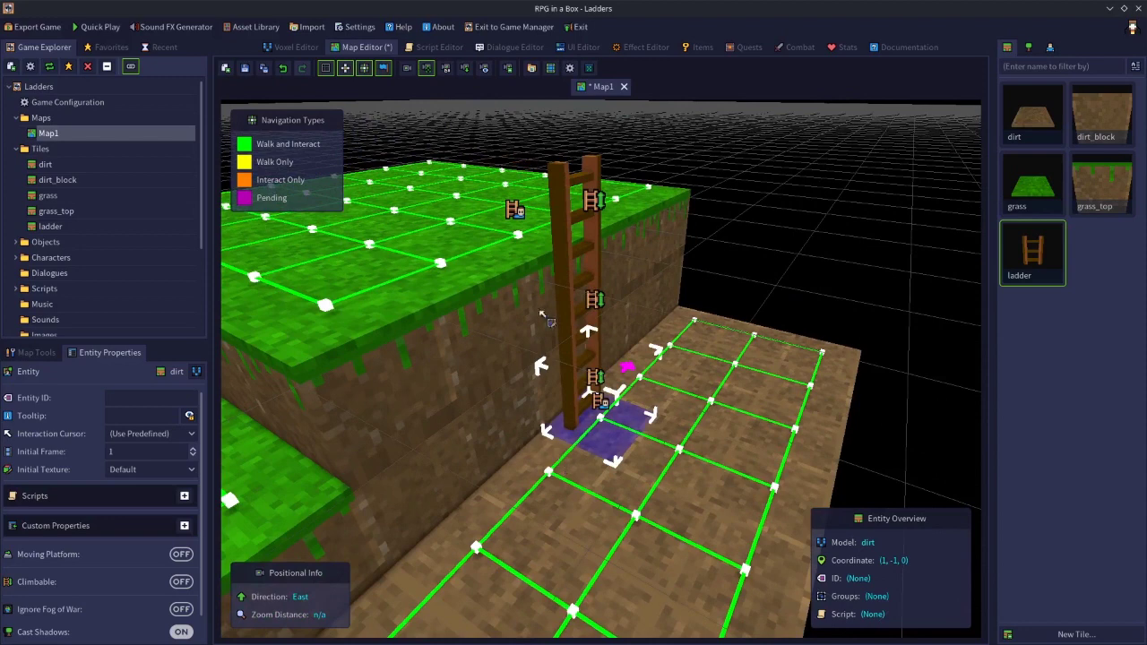
{"action": "middle_click_drag", "start_coordinate": [614, 337], "coordinate": [507, 335]}
{"action": "left_click", "coordinate": [246, 69]}
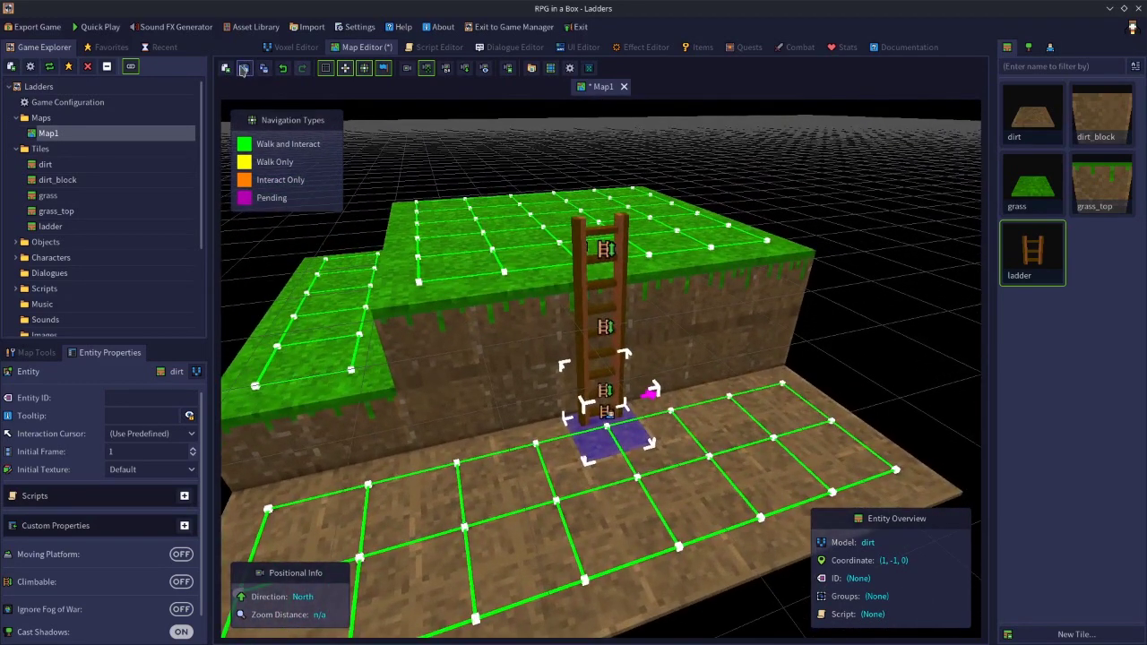
Step: Playtest the map and climb the ladder from the dirt floor up to the grass plateau
{"action": "left_click", "coordinate": [107, 28]}
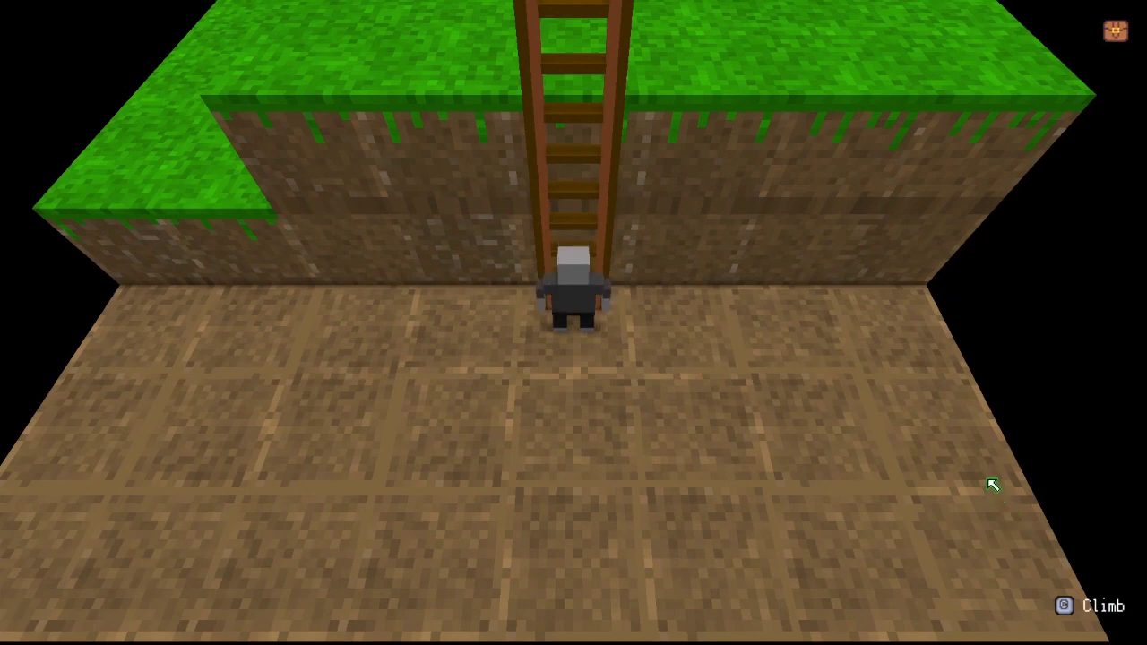
{"action": "key", "text": "c"}
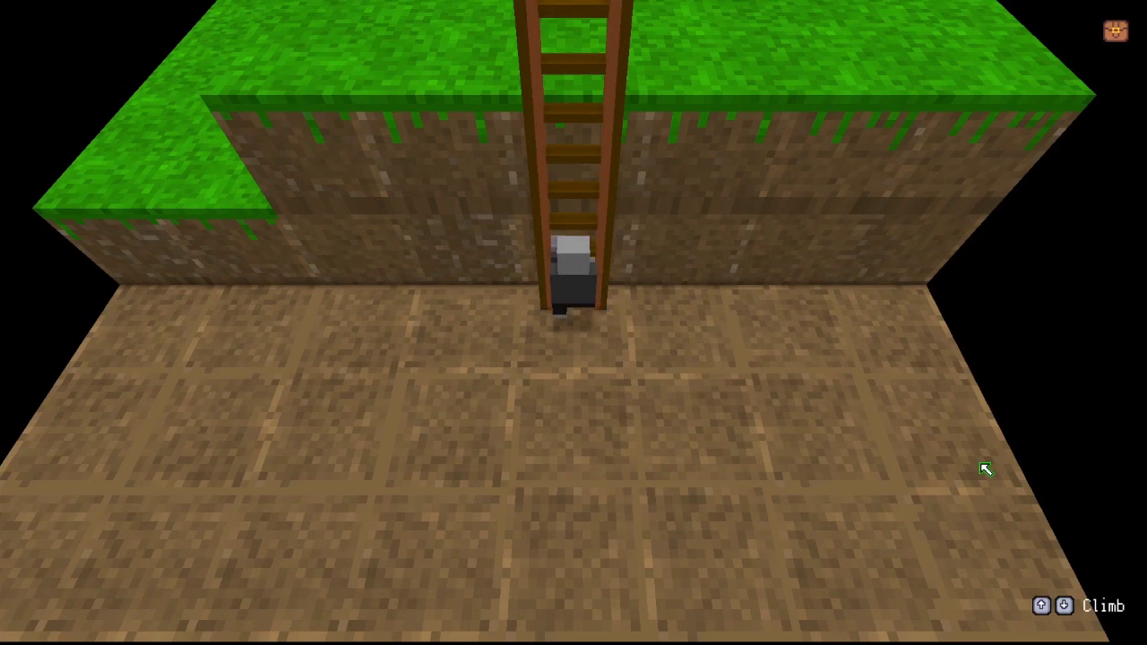
{"action": "key", "text": "Up"}
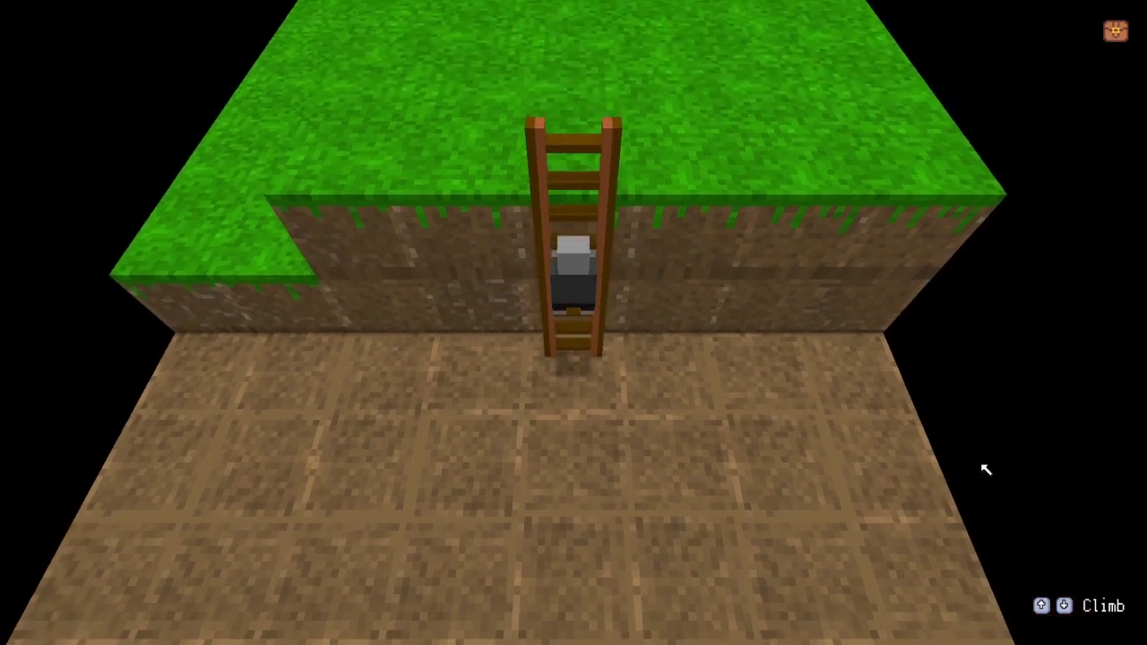
{"action": "key", "text": "Up"}
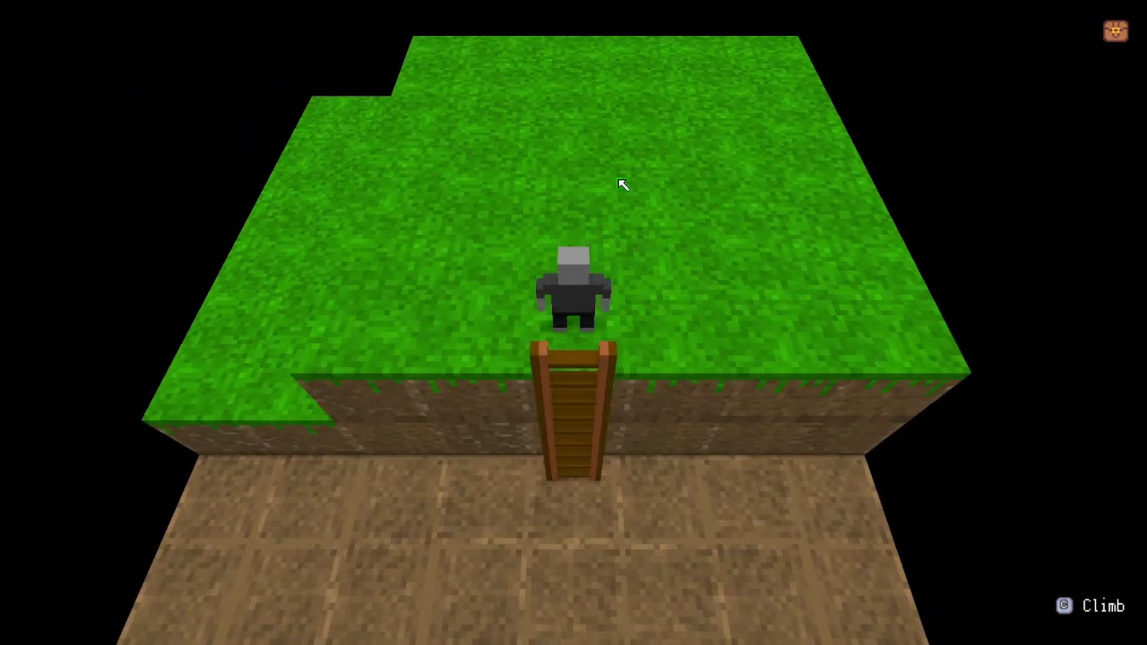
Step: Walk the character around the plateau, return to the ladder and climb back down it
{"action": "key", "text": "Up"}
{"action": "key", "text": "w"}
{"action": "key", "text": "d"}
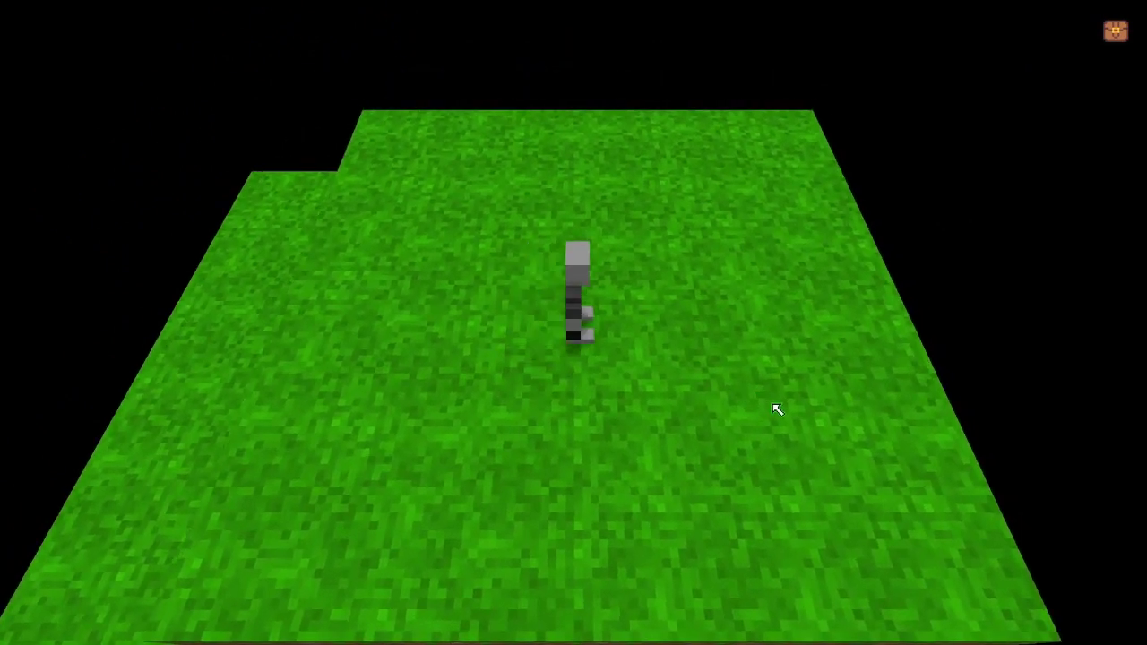
{"action": "key", "text": "s"}
{"action": "key", "text": "a"}
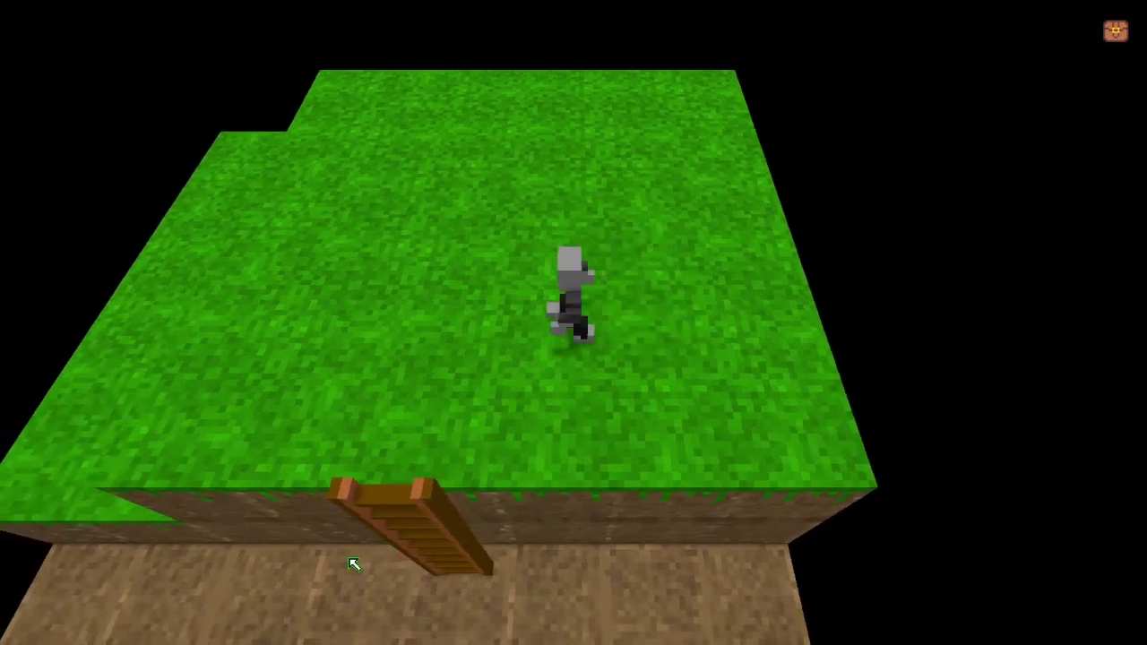
{"action": "key", "text": "Down"}
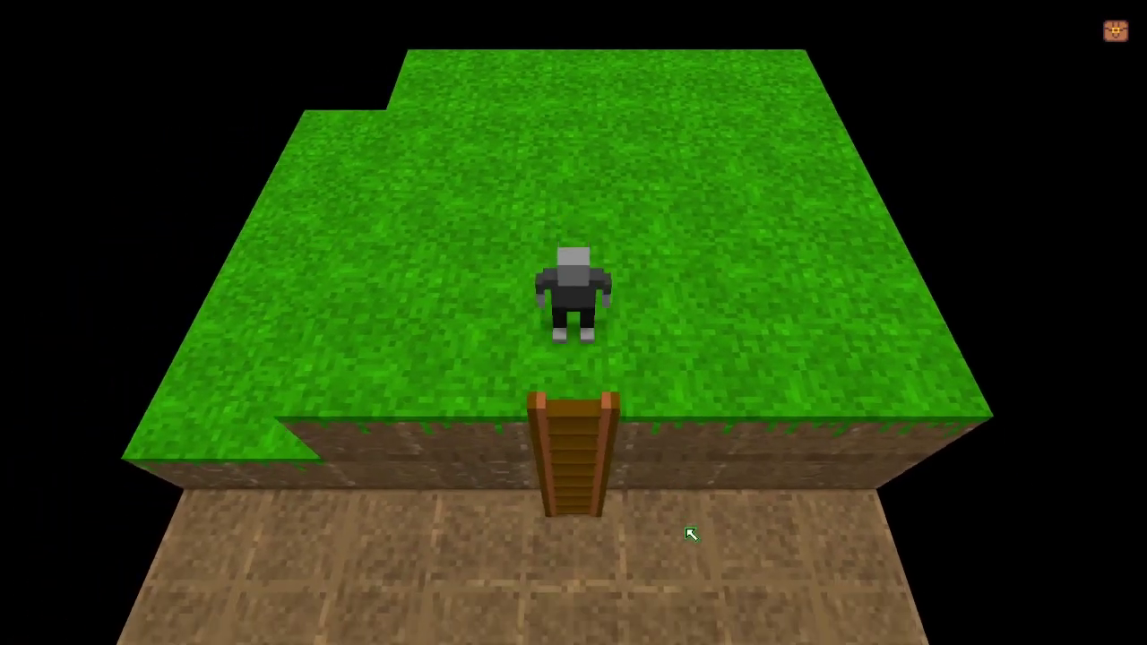
{"action": "key", "text": "Down"}
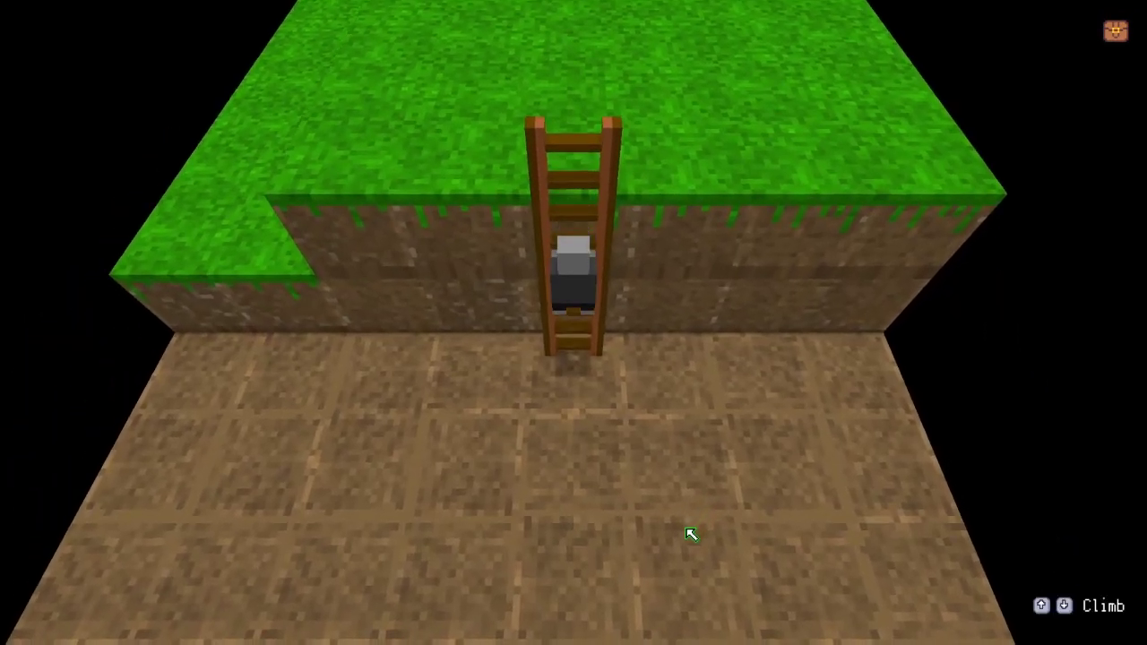
{"action": "key", "text": "a"}
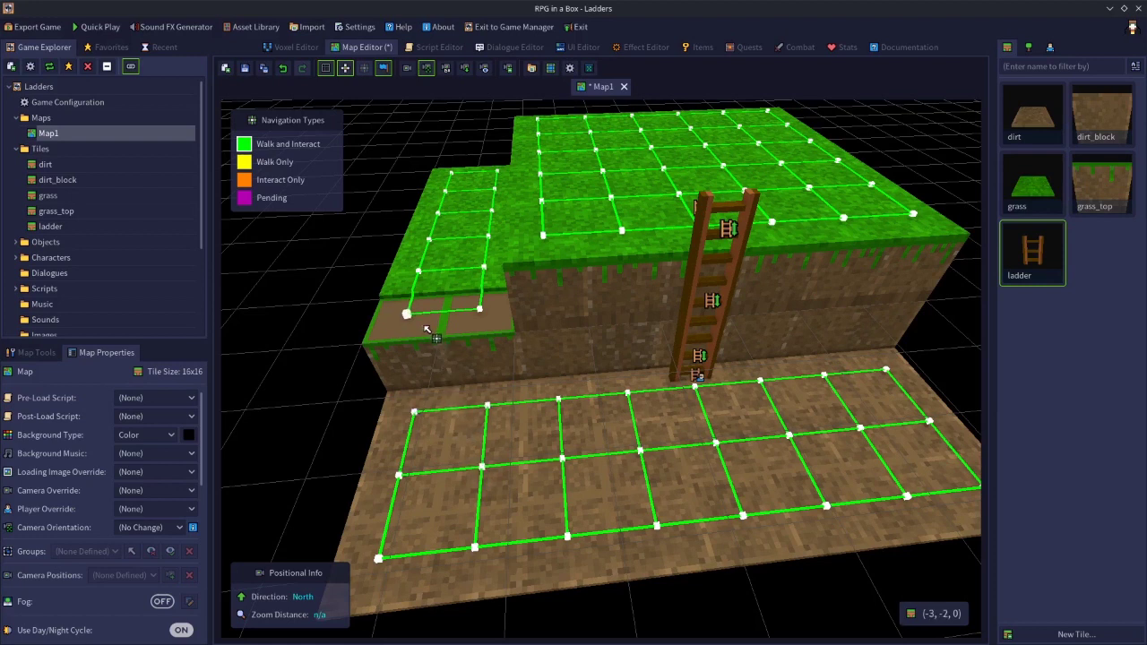
Step: Stack two ladder tiles against the lower grass ledge at coordinates (-2, -1, 1) and (-2, -1, 16)
{"action": "left_click", "coordinate": [1038, 269]}
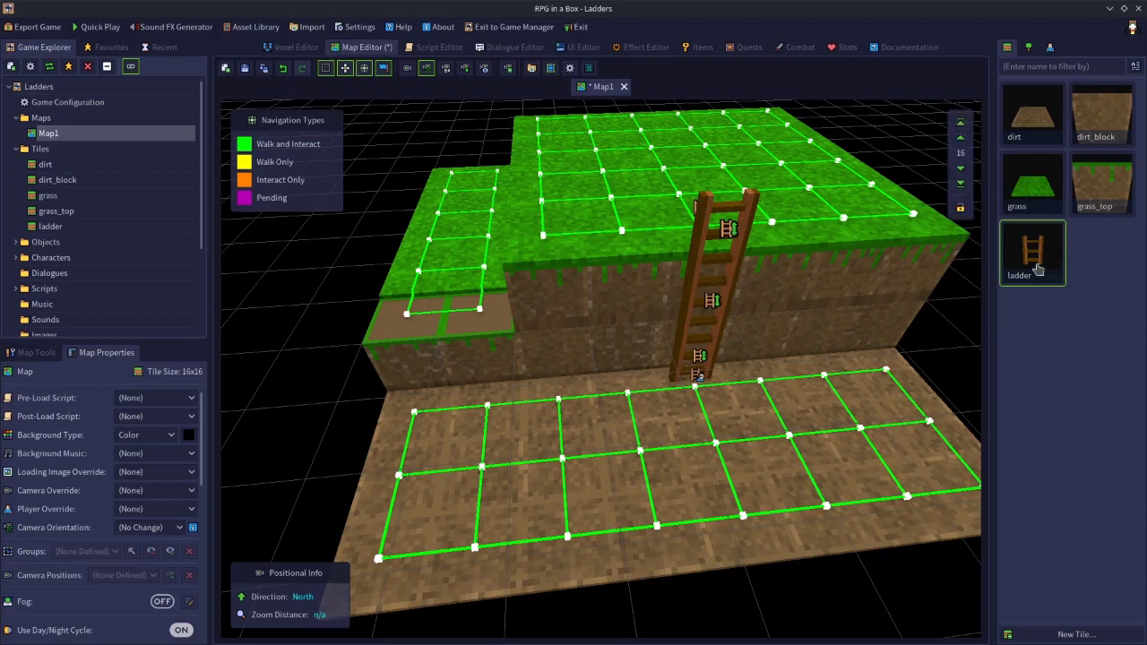
{"action": "left_click", "coordinate": [960, 183]}
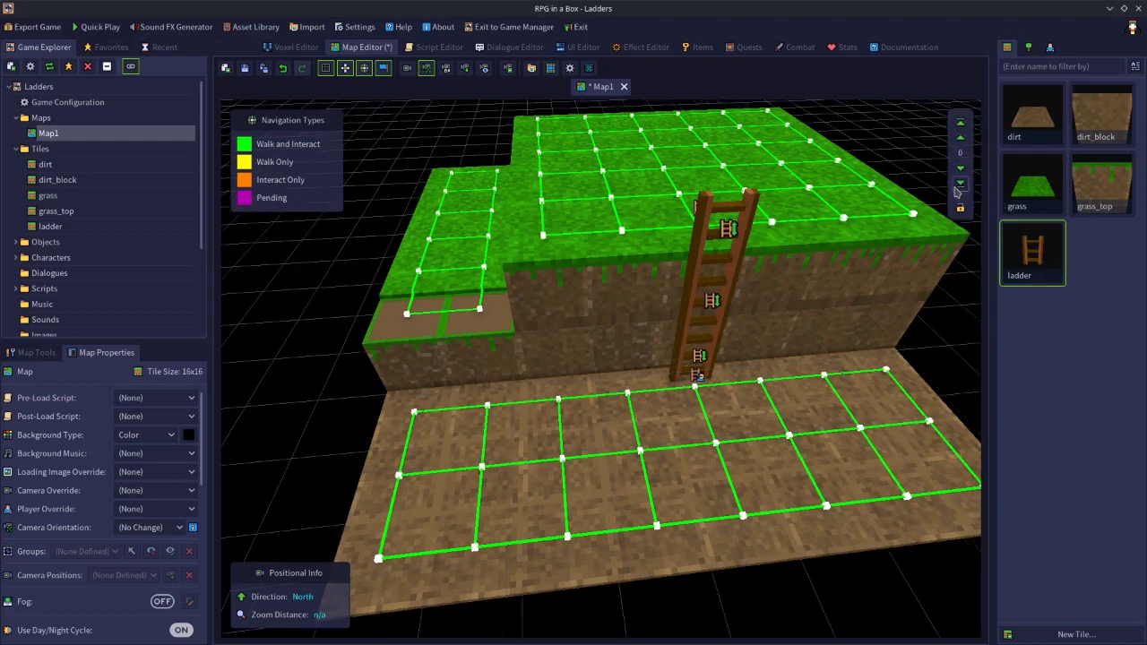
{"action": "left_click", "coordinate": [960, 138]}
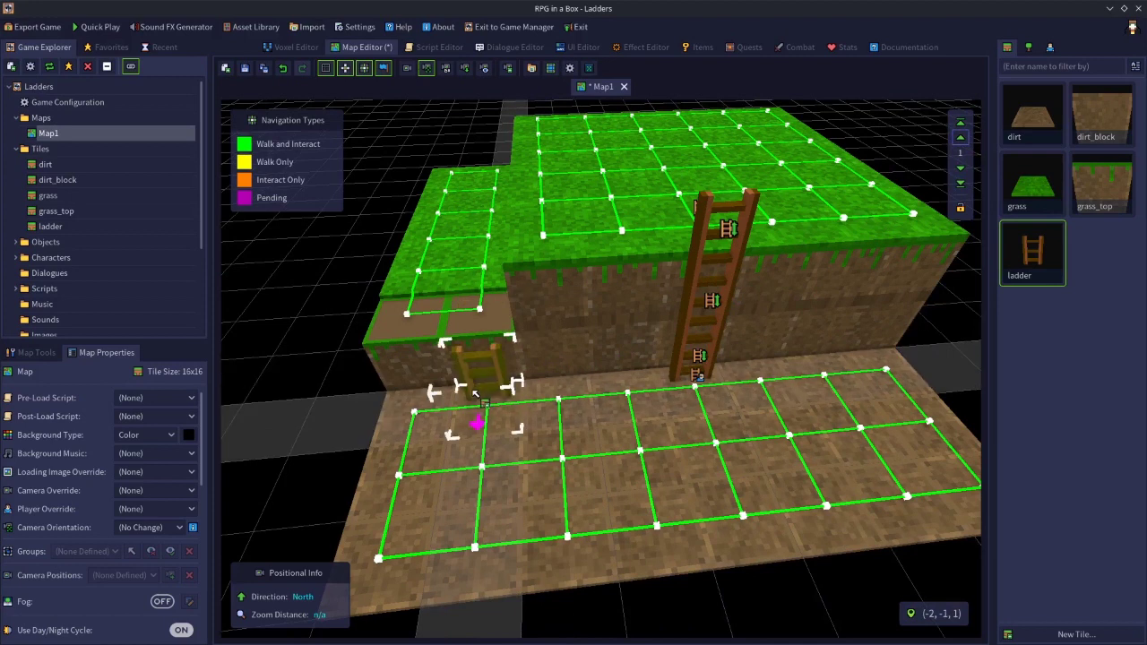
{"action": "left_click", "coordinate": [499, 430]}
{"action": "left_click", "coordinate": [960, 126]}
{"action": "left_click", "coordinate": [961, 169]}
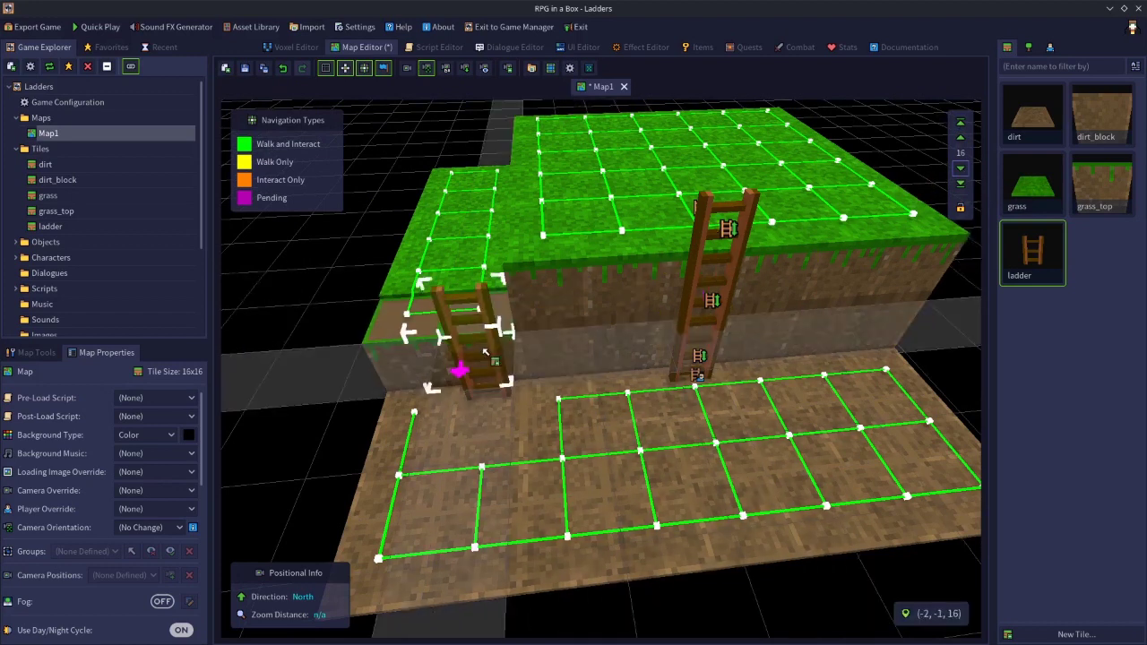
{"action": "left_click", "coordinate": [434, 363]}
{"action": "key", "text": "Escape"}
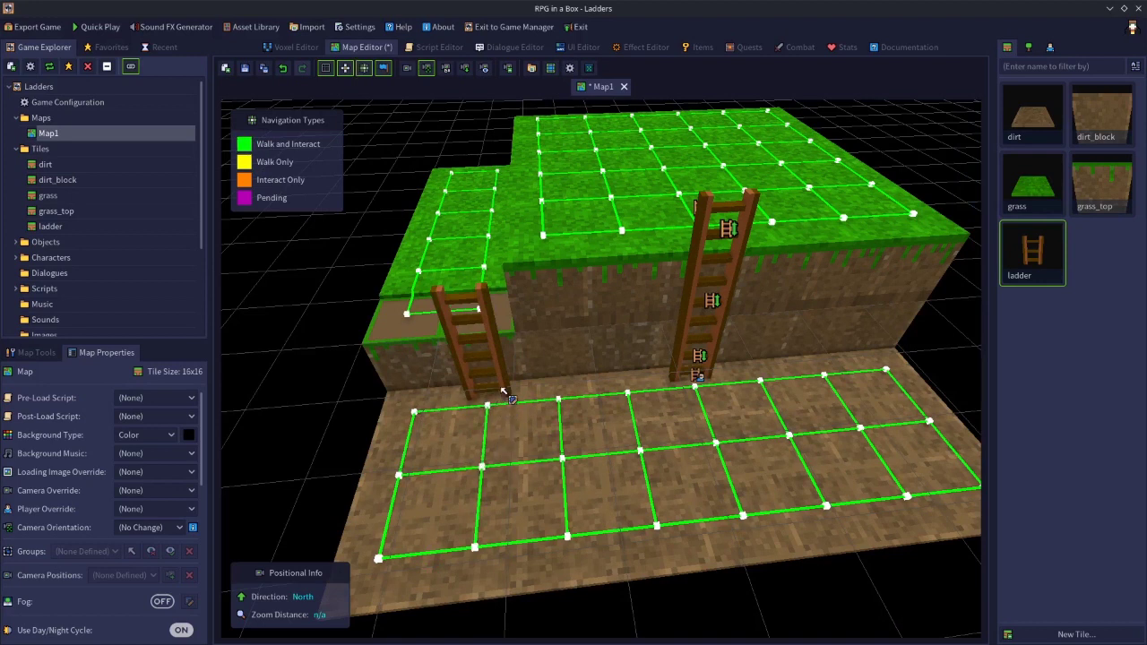
Step: Enable Climbable on both tiles of the new two-tile ladder
{"action": "left_click", "coordinate": [500, 396]}
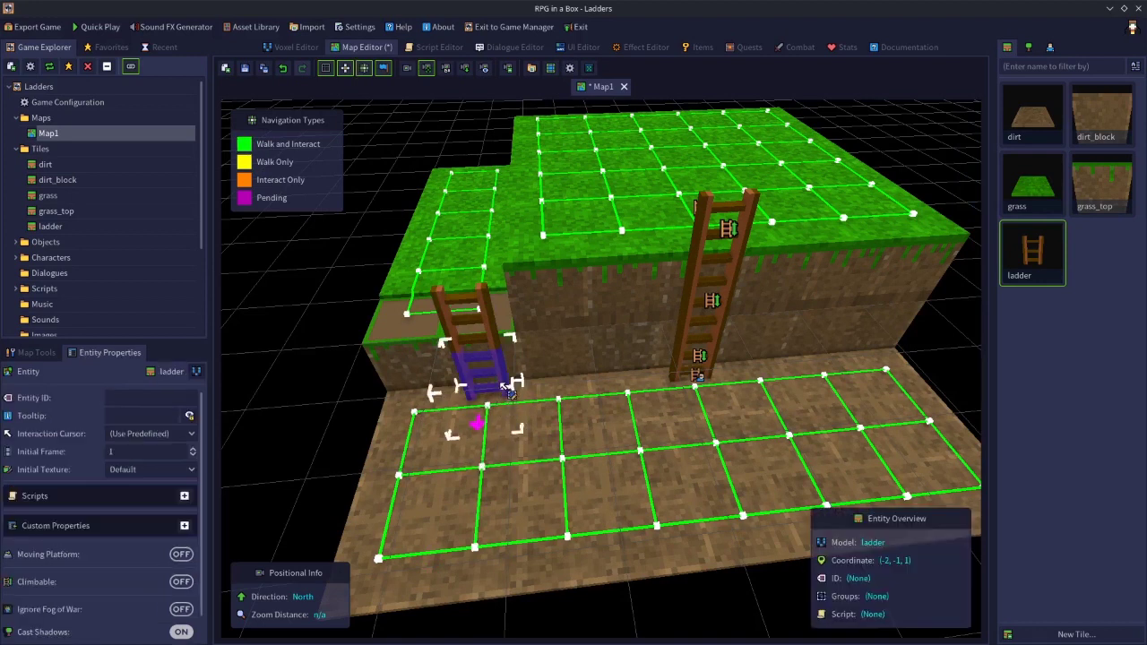
{"action": "left_click", "coordinate": [181, 582]}
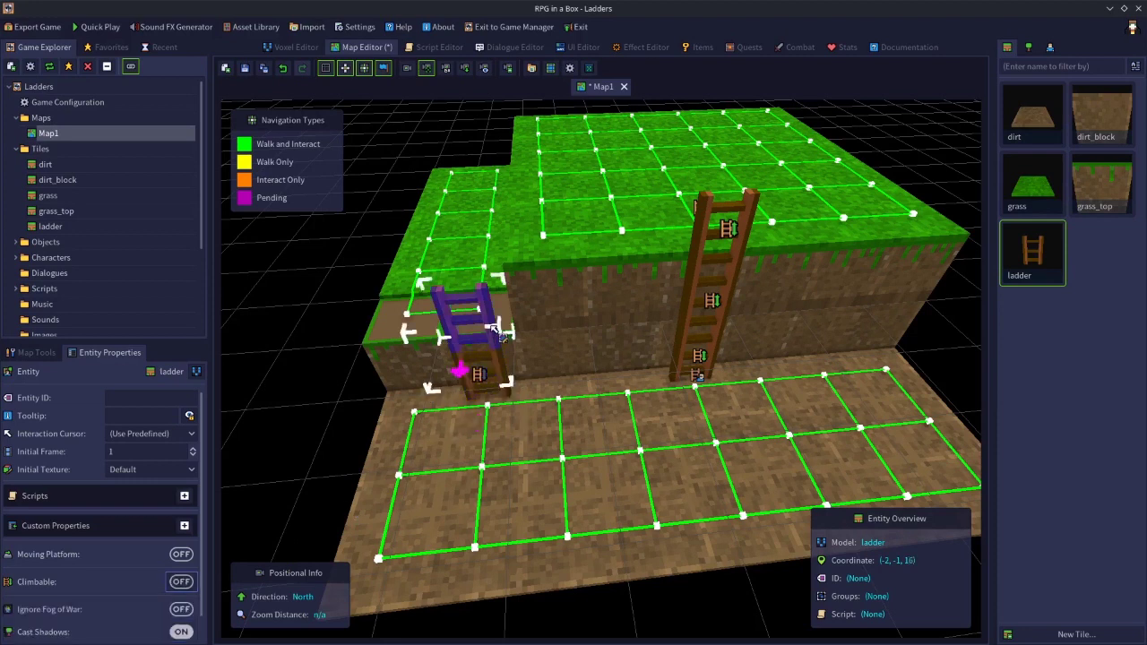
{"action": "left_click", "coordinate": [182, 582]}
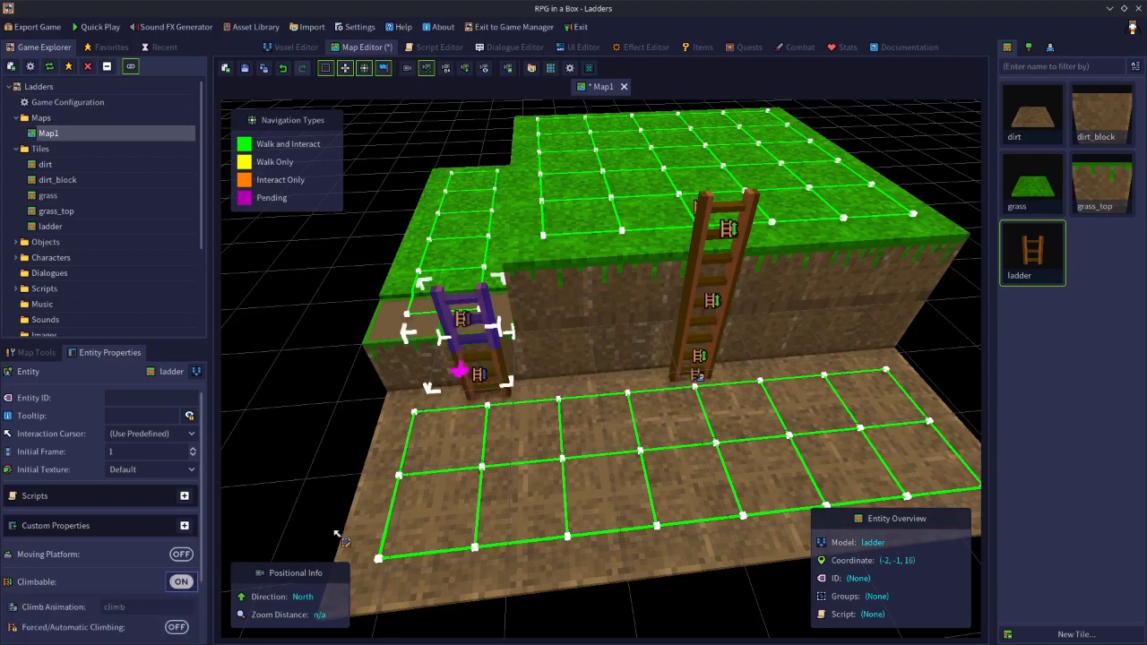
Step: Connect the new ladder's lower and upper tiles to each other with two-way Climb navigation
{"action": "left_click", "coordinate": [498, 332]}
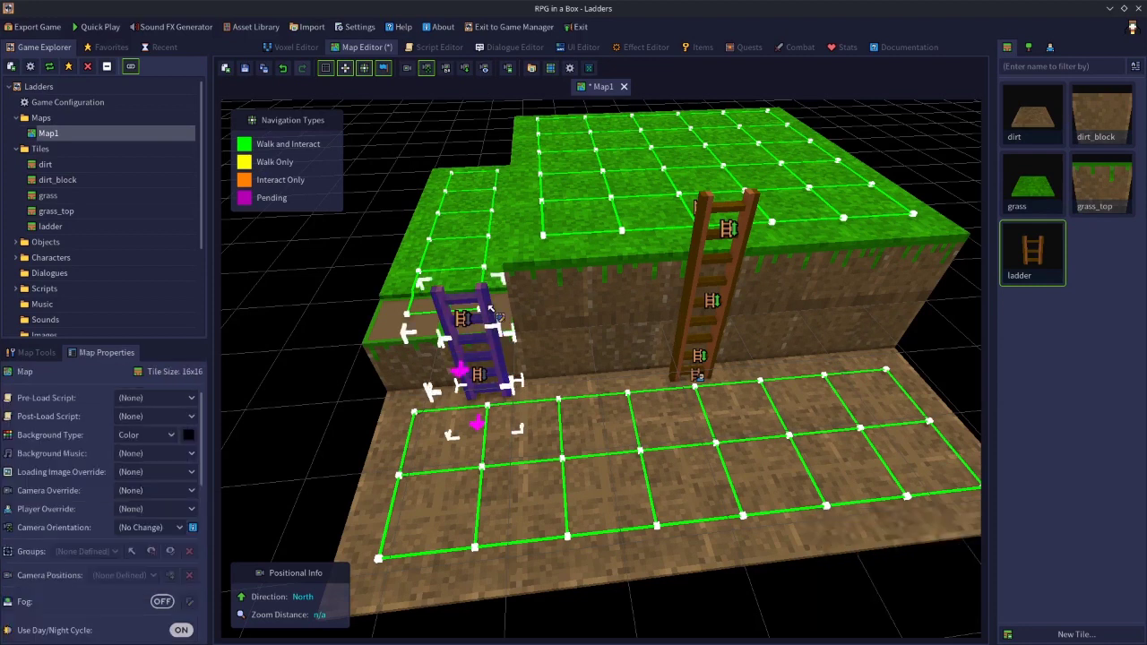
{"action": "right_click", "coordinate": [484, 309]}
{"action": "mouse_move", "coordinate": [558, 409]}
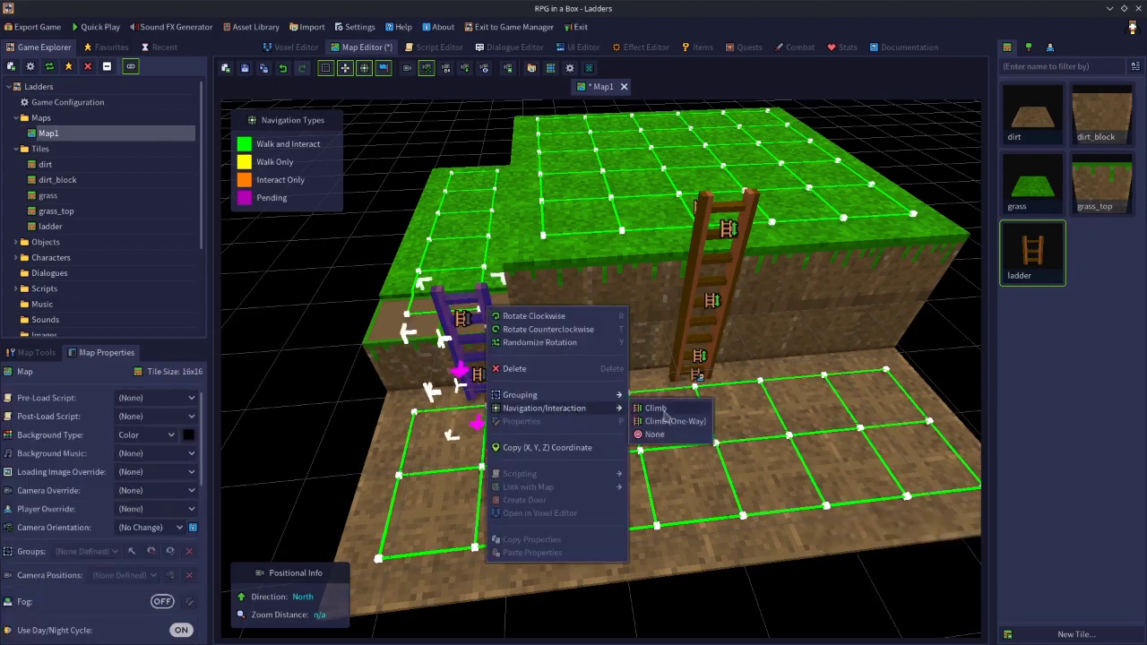
{"action": "left_click", "coordinate": [667, 418]}
{"action": "key", "text": "e"}
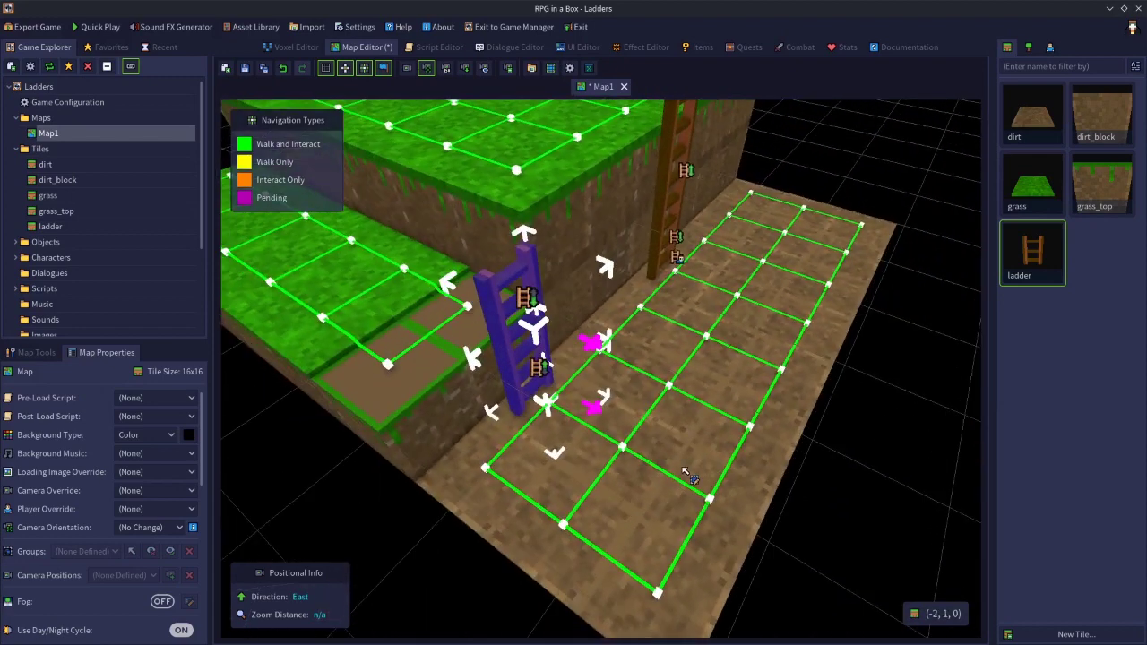
Step: Connect the lower tile of the short ladder to the dirt tile at its foot with Climb navigation
{"action": "left_click", "coordinate": [535, 400]}
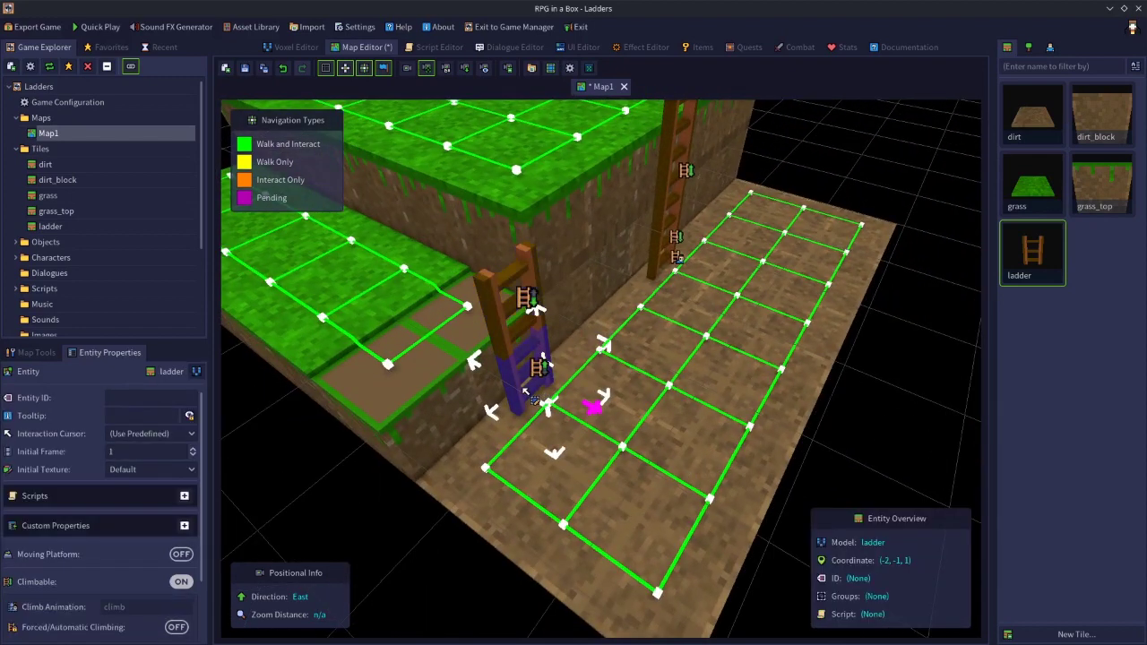
{"action": "right_click", "coordinate": [566, 411]}
{"action": "mouse_move", "coordinate": [663, 491]}
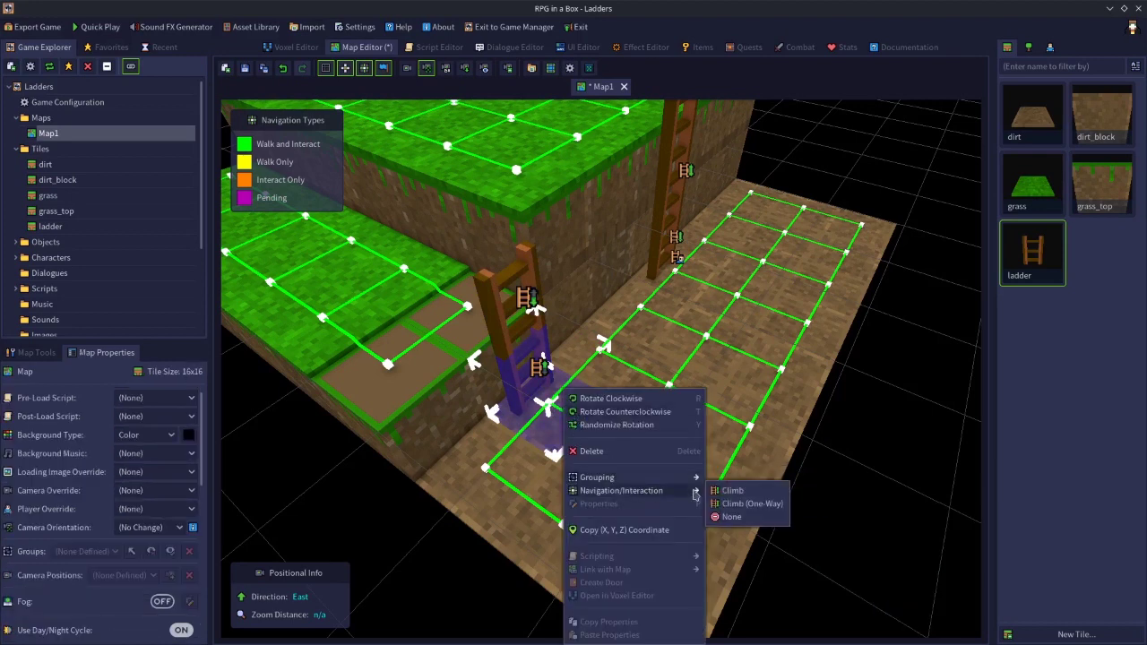
{"action": "left_click", "coordinate": [728, 491]}
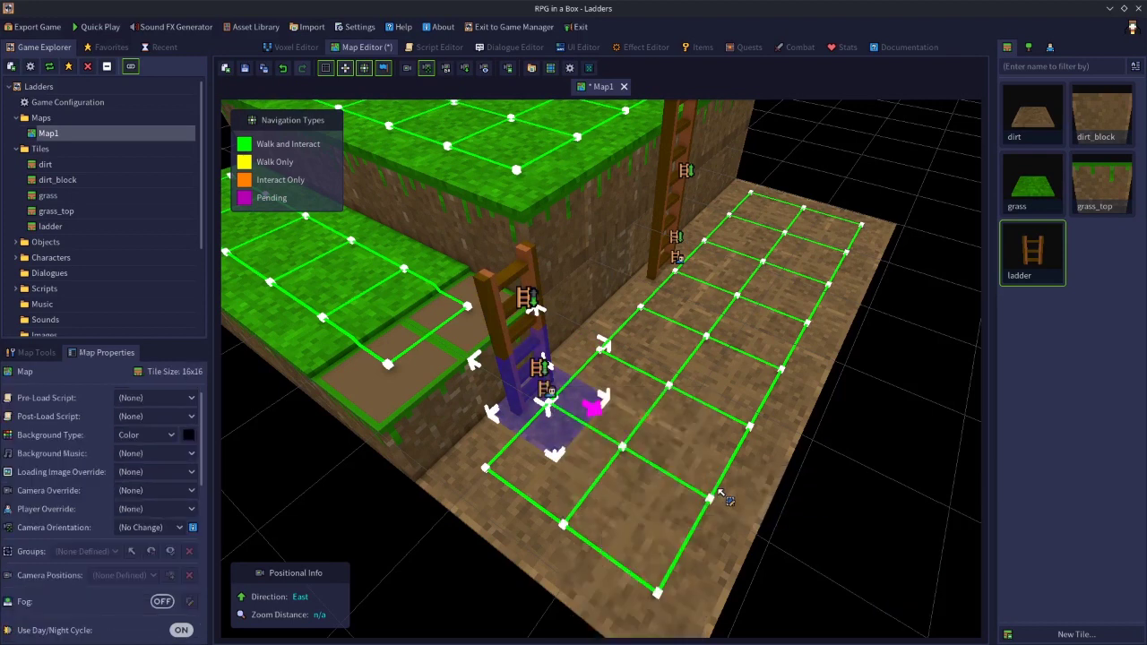
Step: Connect the grass_top tile at coordinate (-2, -2, 0) to the short ladder's upper tile with Climb navigation
{"action": "left_click", "coordinate": [454, 339]}
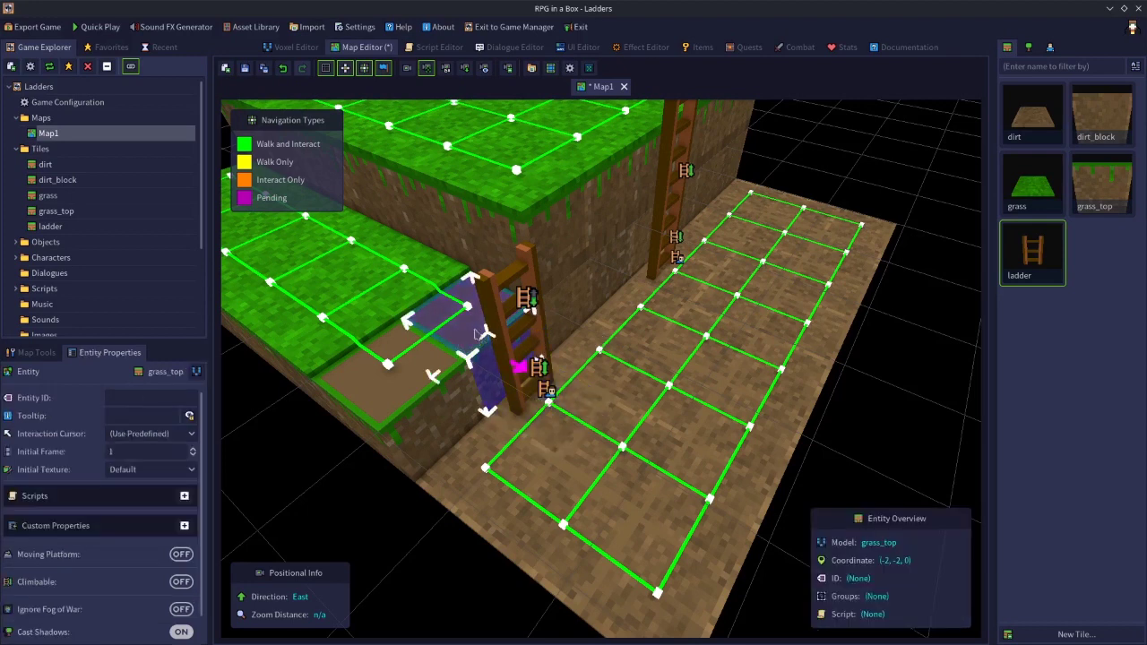
{"action": "left_click", "coordinate": [498, 297]}
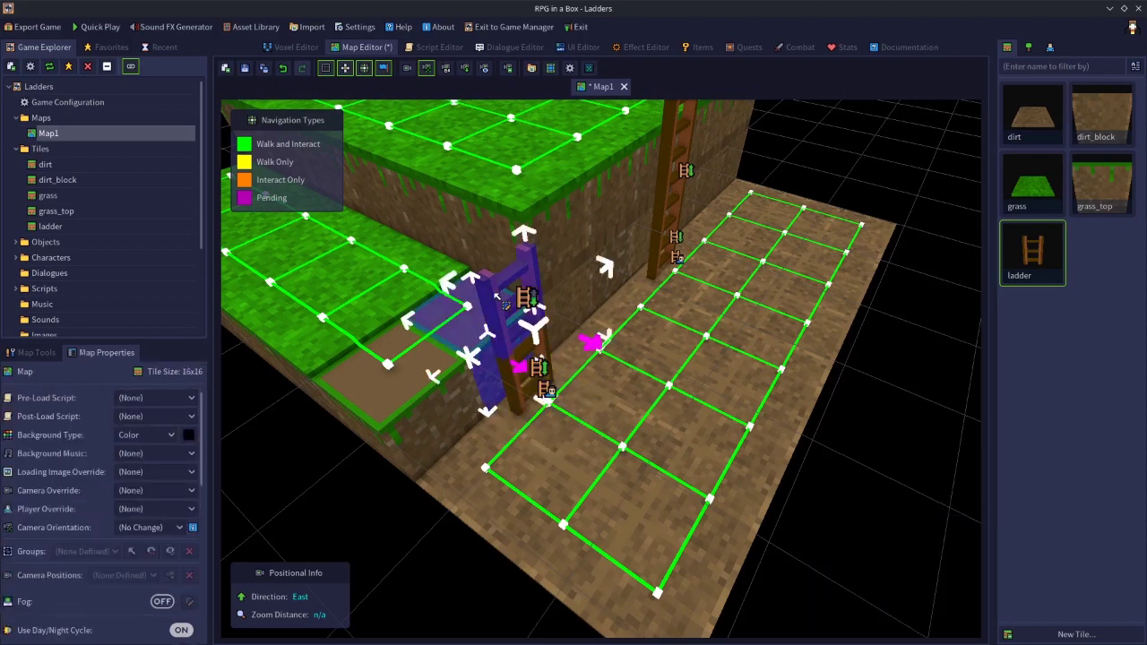
{"action": "right_click", "coordinate": [498, 297]}
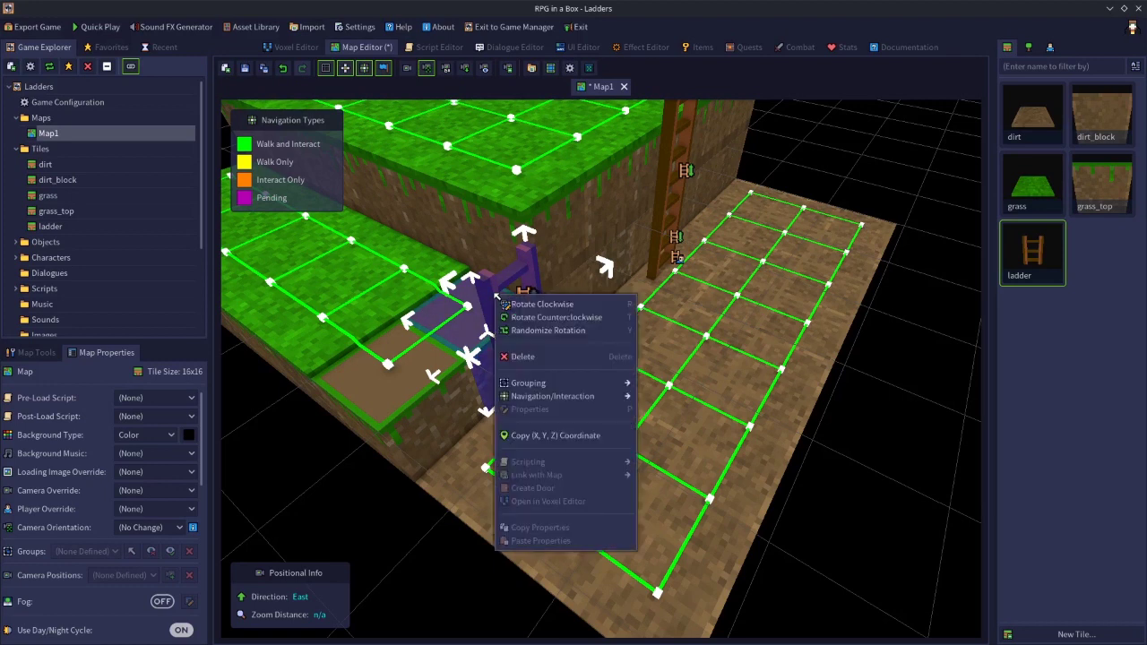
{"action": "mouse_move", "coordinate": [594, 402]}
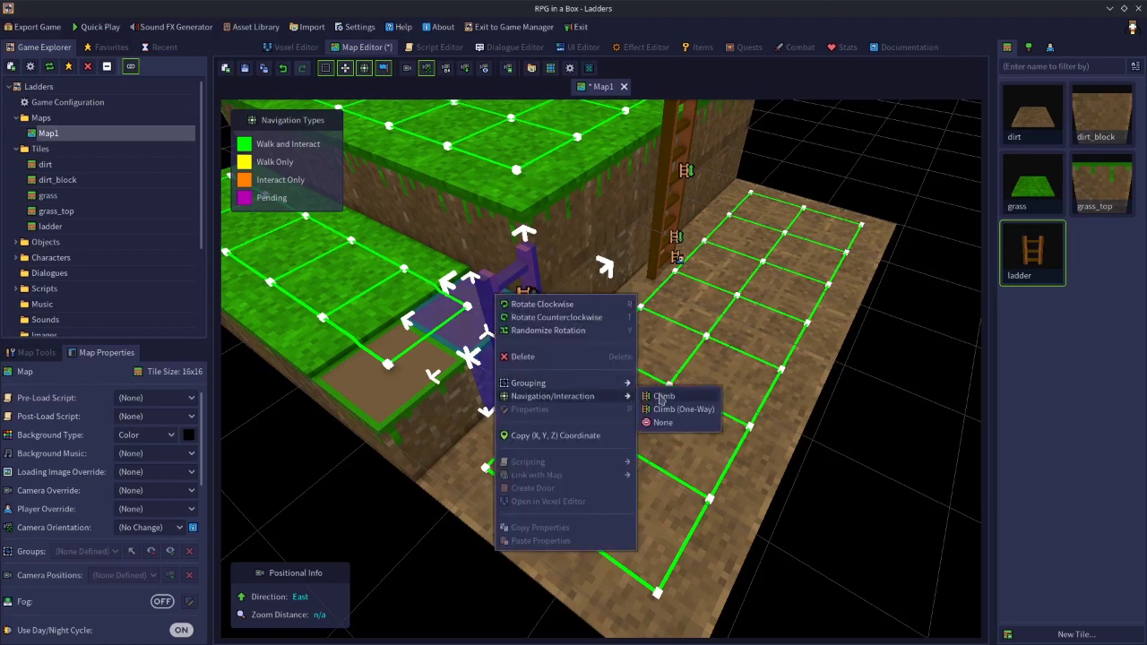
{"action": "left_click", "coordinate": [660, 396]}
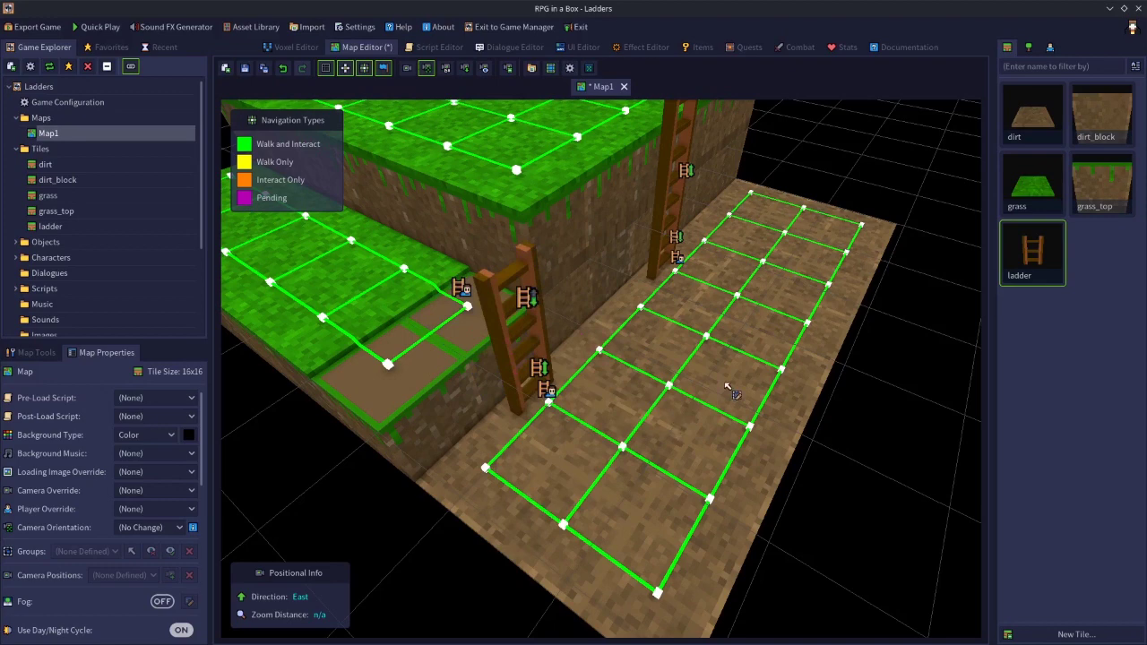
Step: Save Map1 with the second ladder and launch a playtest
{"action": "scroll", "coordinate": [729, 392], "scroll_direction": "down", "scroll_amount": 4}
{"action": "middle_click_drag", "start_coordinate": [730, 391], "coordinate": [596, 386]}
{"action": "scroll", "coordinate": [592, 389], "scroll_direction": "up", "scroll_amount": 2}
{"action": "scroll", "coordinate": [587, 385], "scroll_direction": "down", "scroll_amount": 2}
{"action": "scroll", "coordinate": [596, 385], "scroll_direction": "up", "scroll_amount": 2}
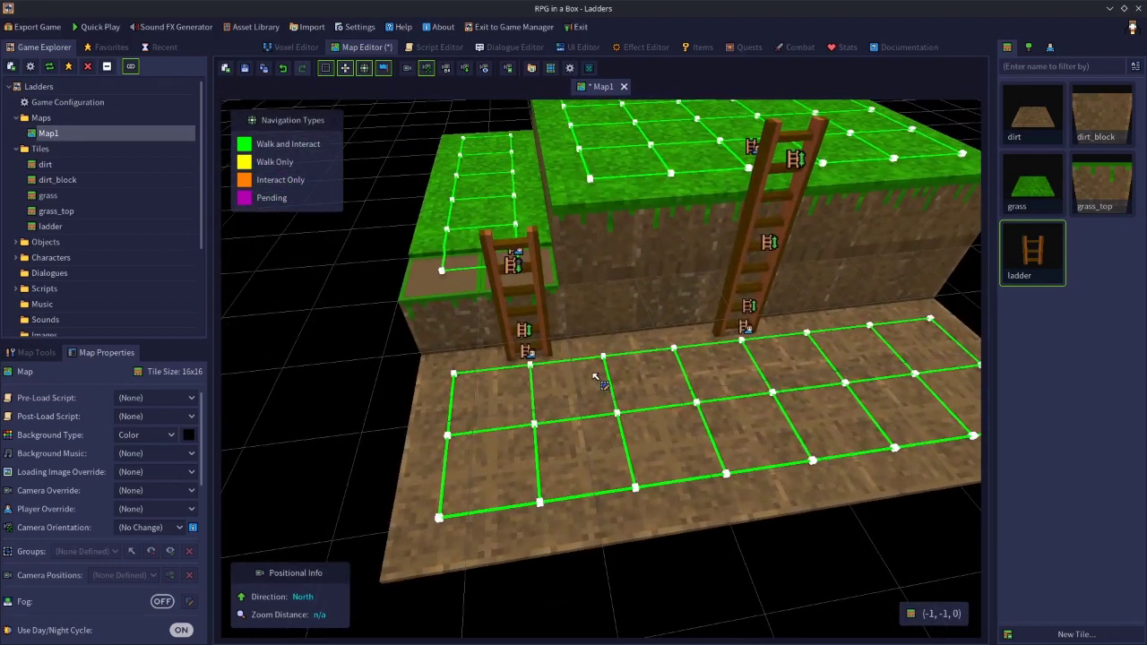
{"action": "left_click", "coordinate": [239, 70]}
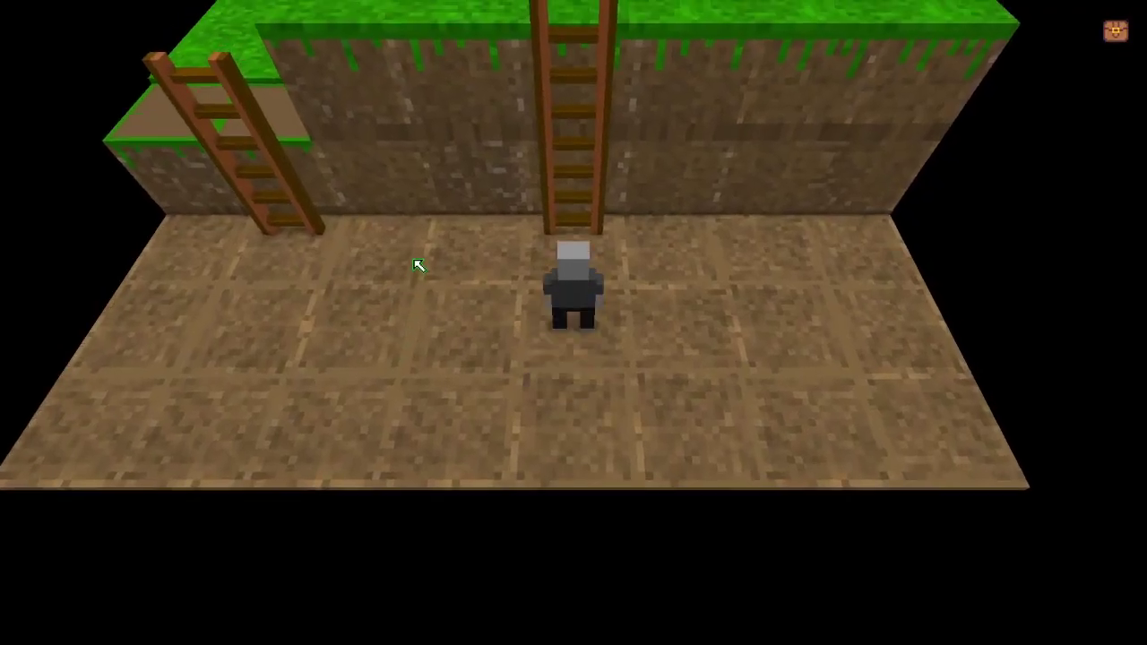
Step: Walk the character to the short ladder, climb onto the lower grass ledge and walk around on it
{"action": "key", "text": "a"}
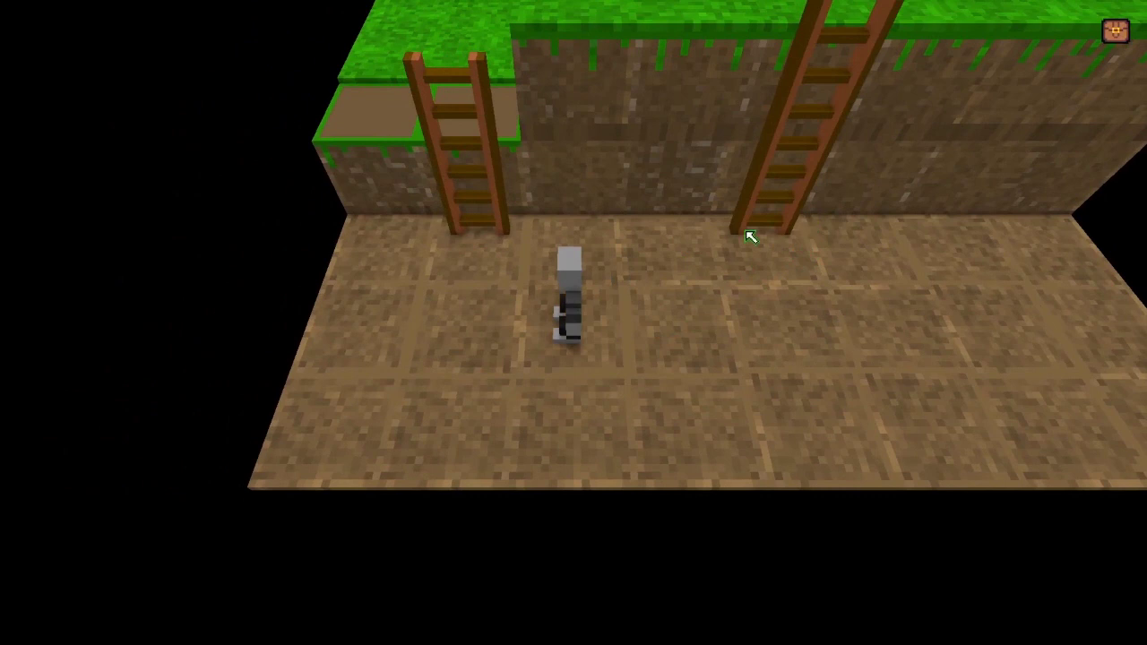
{"action": "key", "text": "a"}
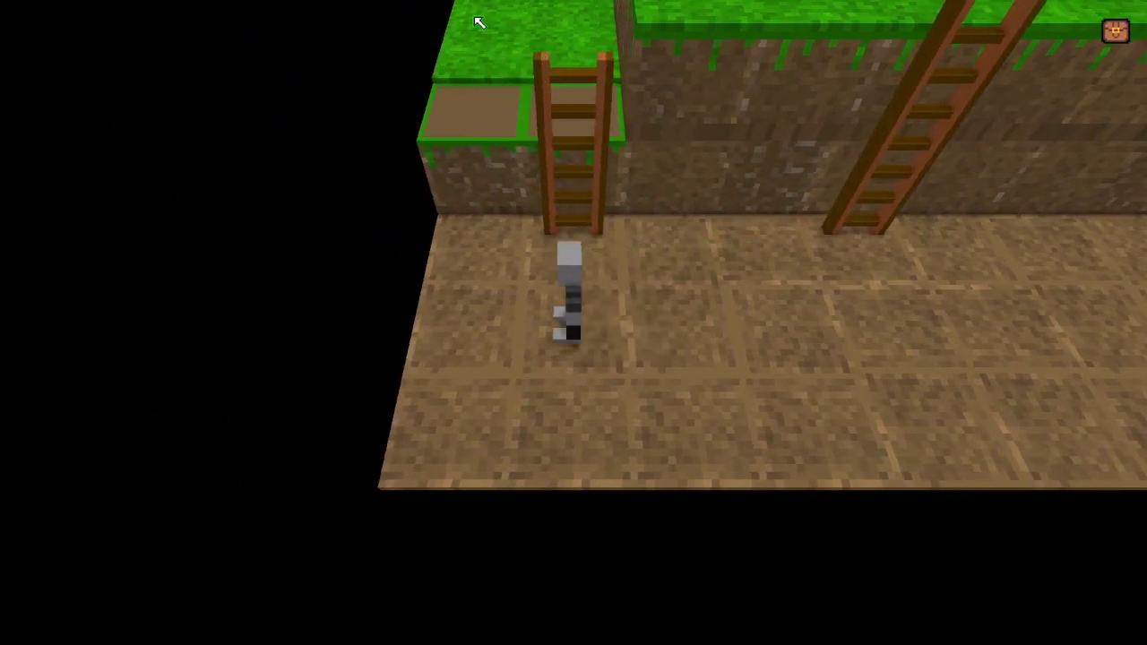
{"action": "key", "text": "w"}
{"action": "key", "text": "w"}
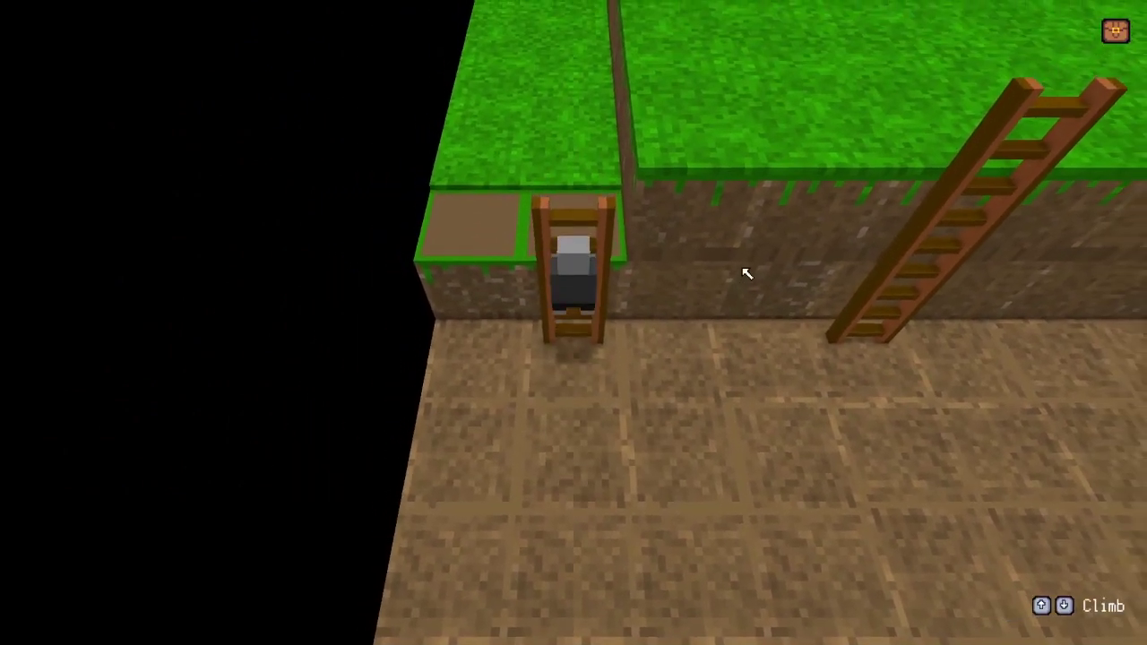
{"action": "key", "text": "w"}
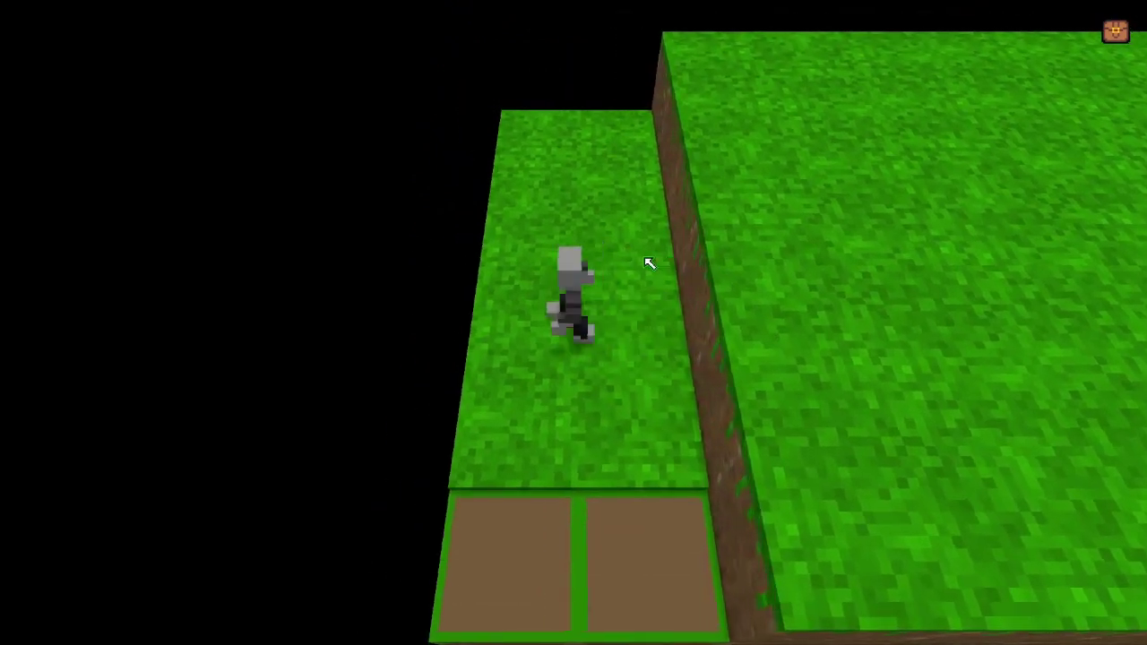
{"action": "key", "text": "s"}
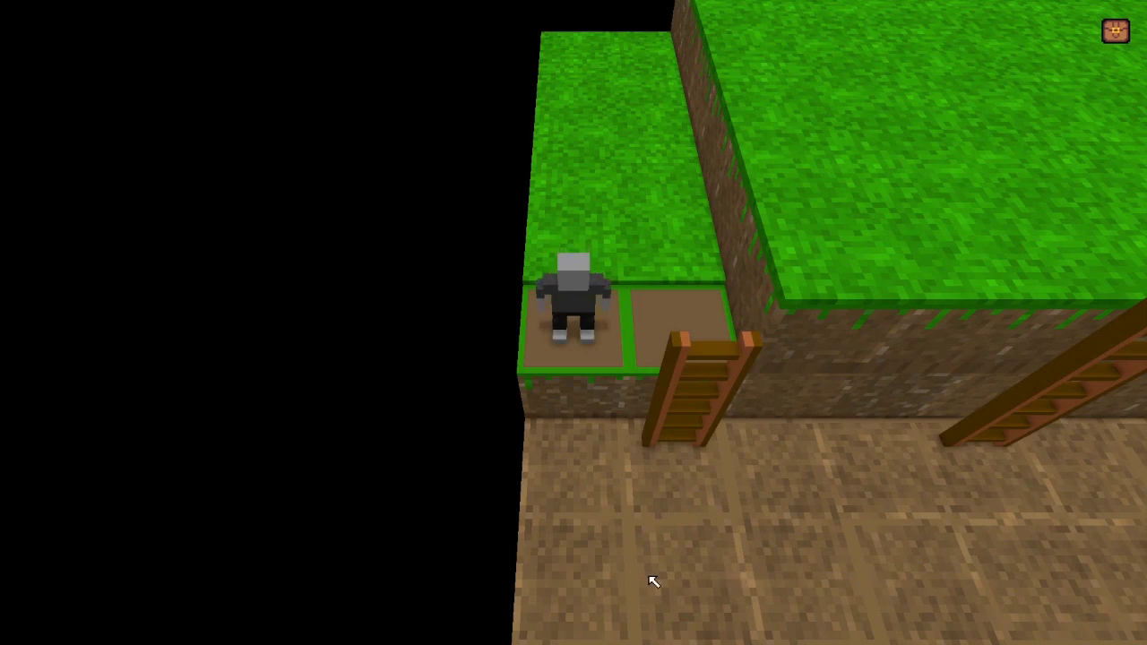
Step: Walk the character back to the short ladder and climb it down and up repeatedly to test both directions
{"action": "key", "text": "d"}
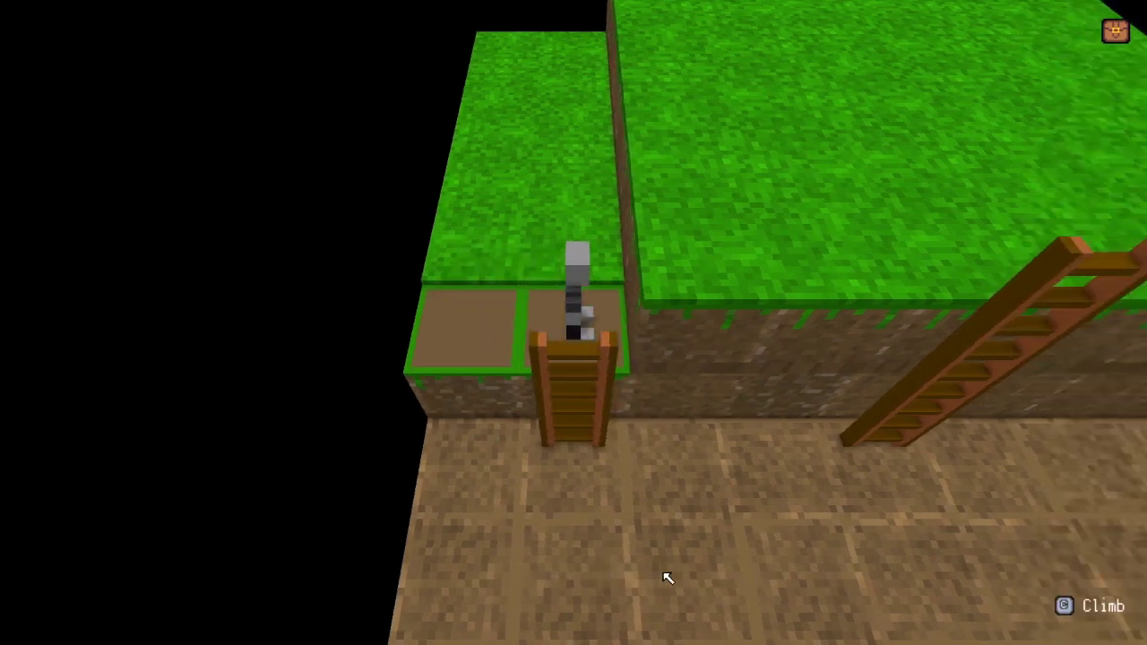
{"action": "key", "text": "c"}
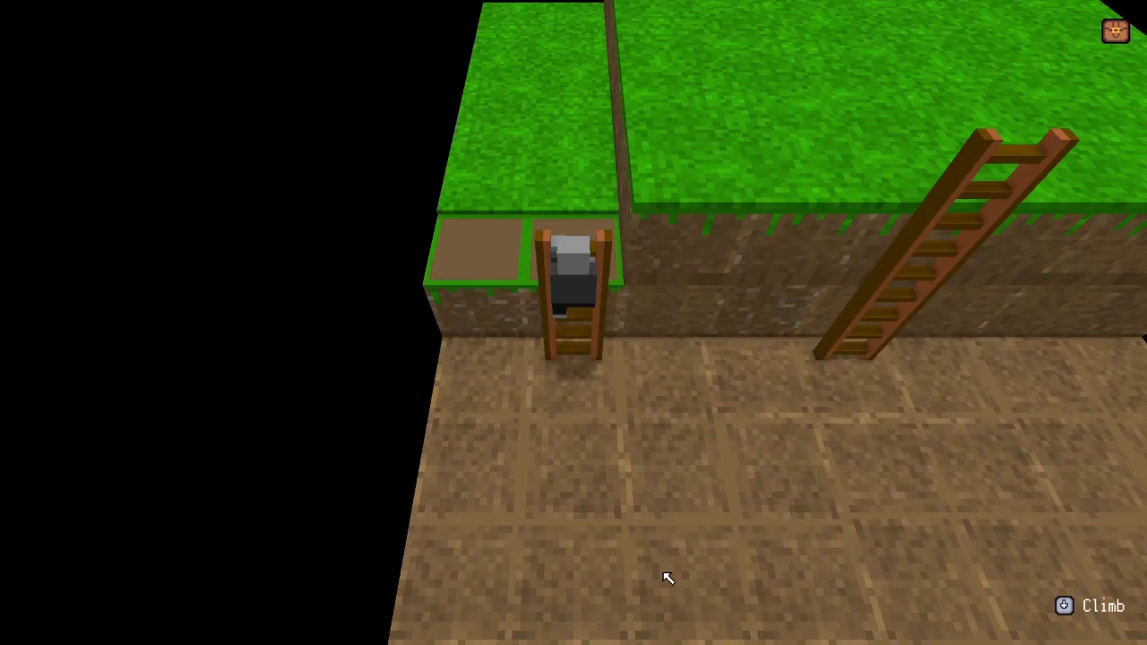
{"action": "key", "text": "Up"}
{"action": "key", "text": "Down"}
{"action": "key", "text": "Up"}
{"action": "key", "text": "Down"}
{"action": "key", "text": "Up"}
{"action": "key", "text": "Down"}
{"action": "key", "text": "Up"}
{"action": "key", "text": "Down"}
{"action": "key", "text": "Up"}
{"action": "key", "text": "Down"}
{"action": "key", "text": "Up"}
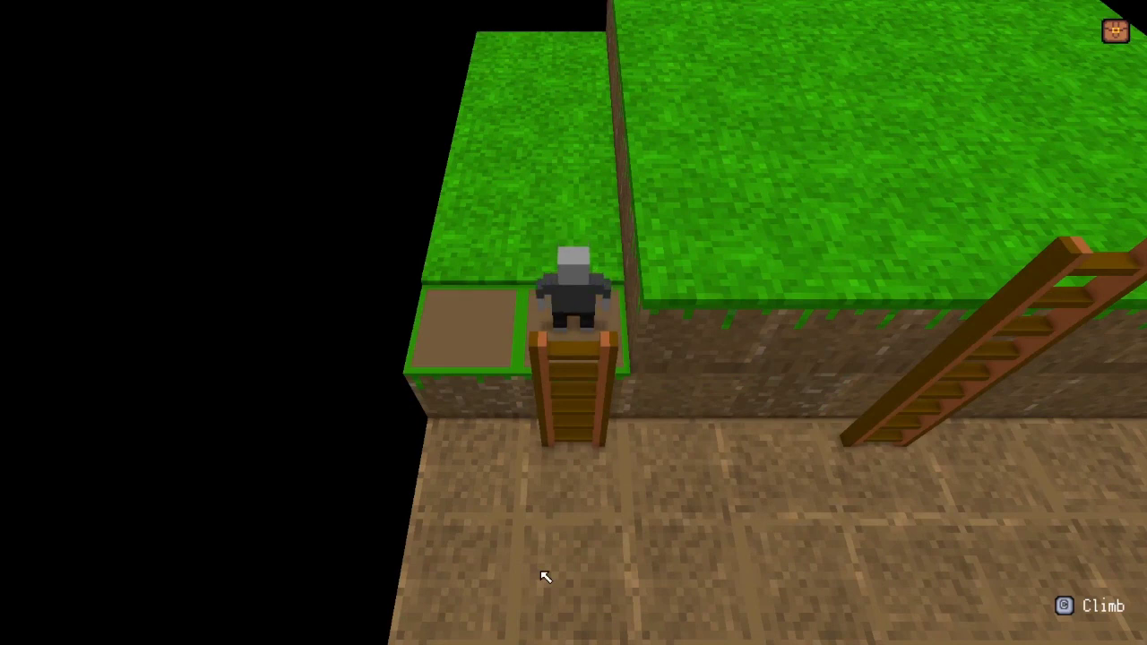
{"action": "key", "text": "Down"}
{"action": "key", "text": "Up"}
{"action": "key", "text": "Down"}
{"action": "key", "text": "Up"}
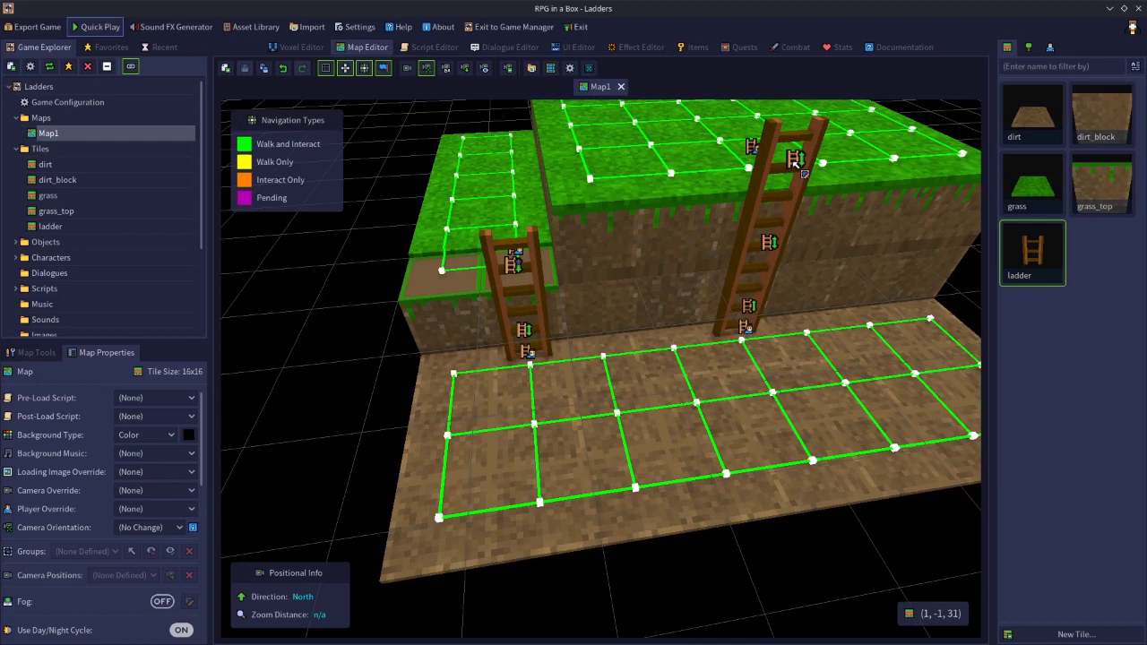
Step: Compare the coordinates of the short ladder's upper tile and the grass_top tile it leans against
{"action": "left_click", "coordinate": [768, 145]}
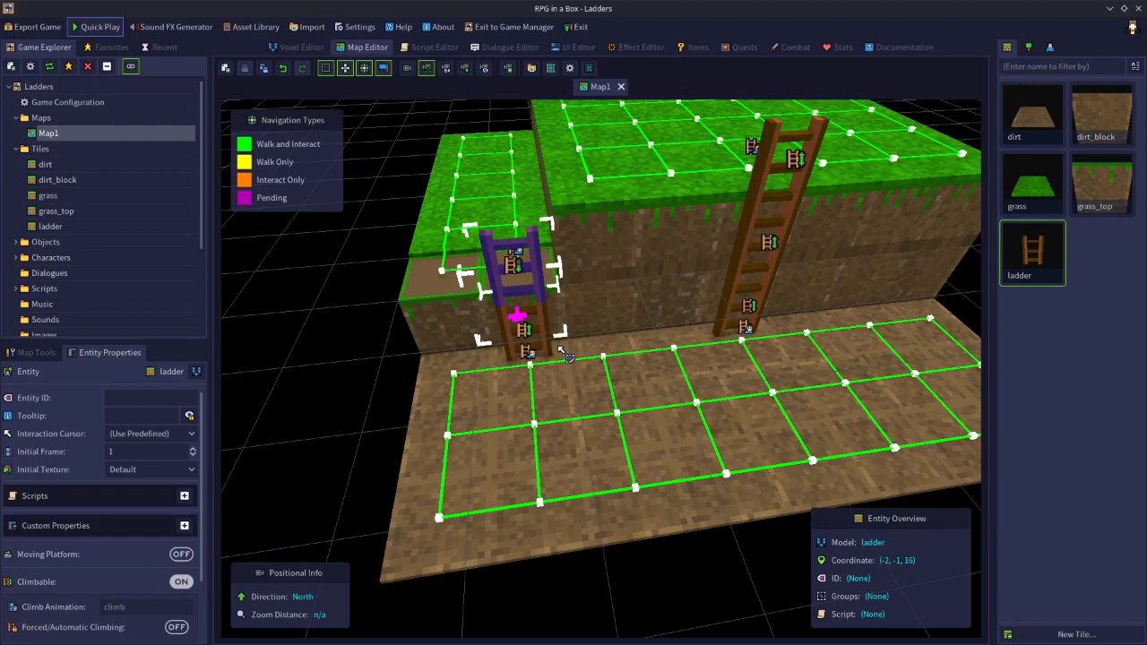
{"action": "left_click", "coordinate": [384, 379]}
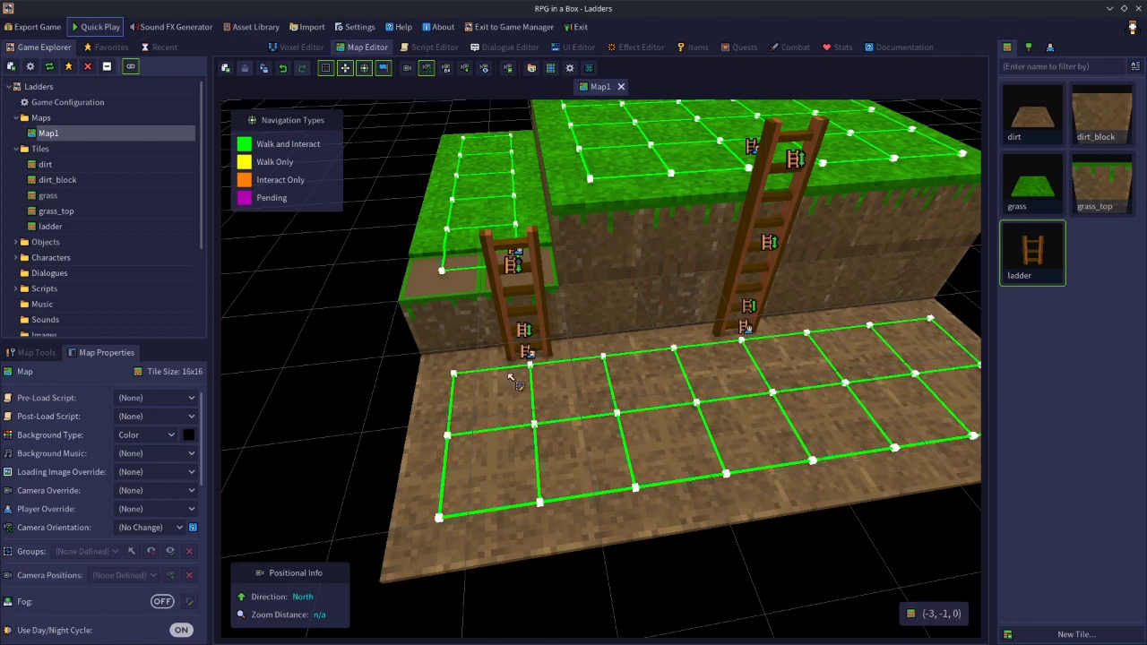
{"action": "scroll", "coordinate": [523, 381], "scroll_direction": "up", "scroll_amount": 3}
{"action": "middle_click_drag", "start_coordinate": [521, 380], "coordinate": [468, 323]}
{"action": "left_click", "coordinate": [467, 320]}
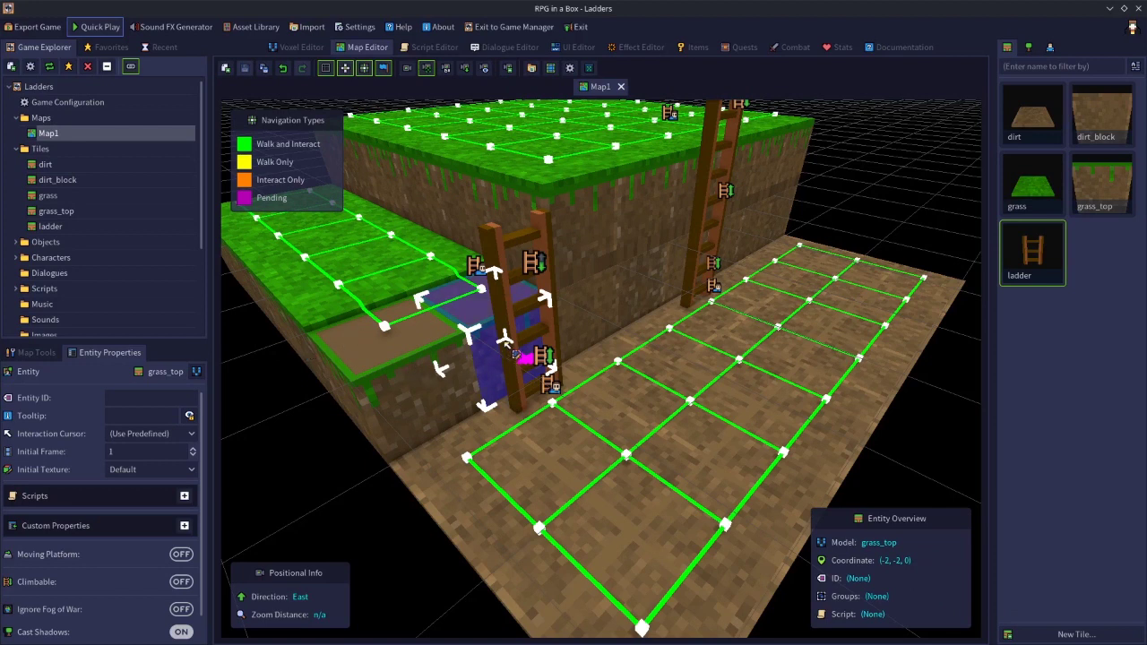
{"action": "left_click", "coordinate": [504, 262]}
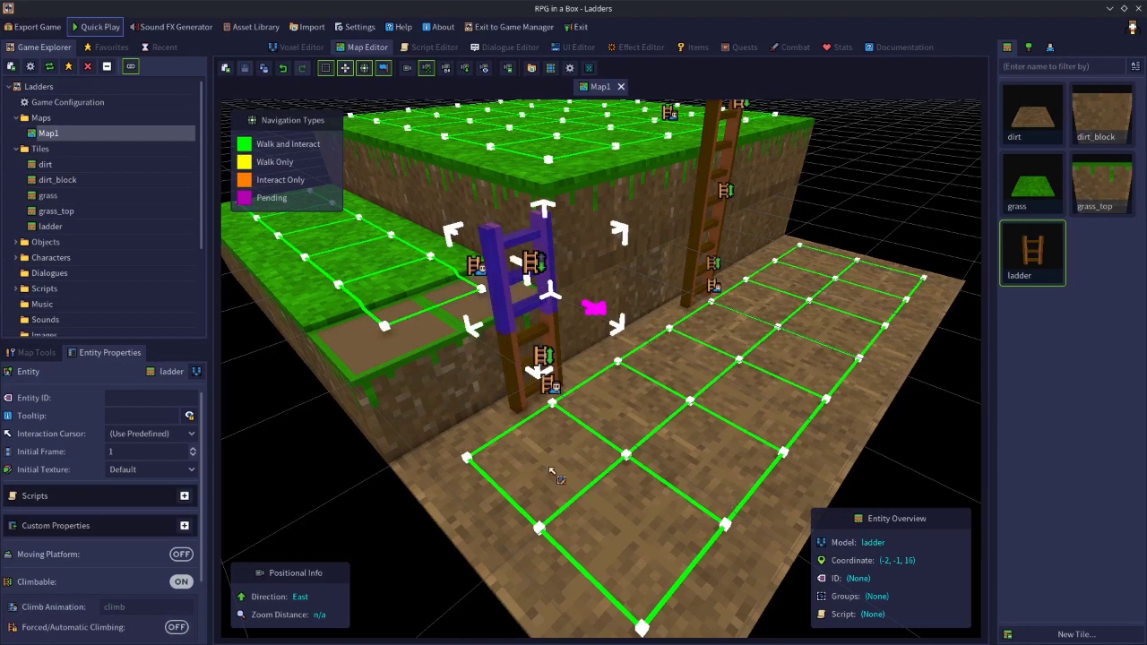
{"action": "left_click", "coordinate": [481, 364]}
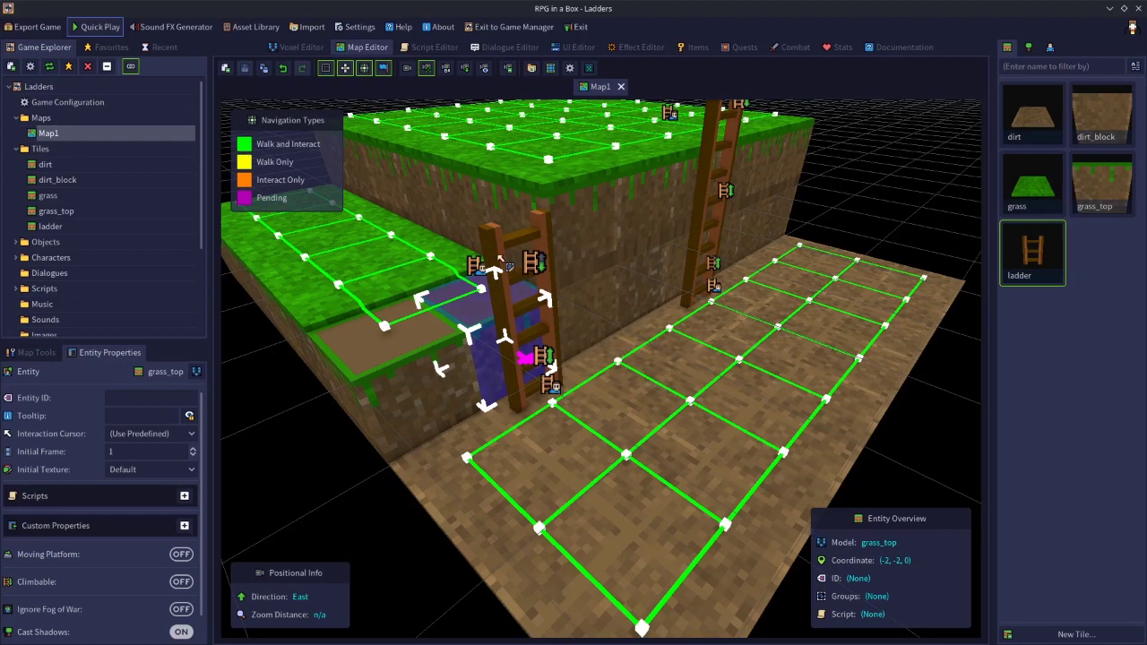
{"action": "left_click", "coordinate": [525, 279]}
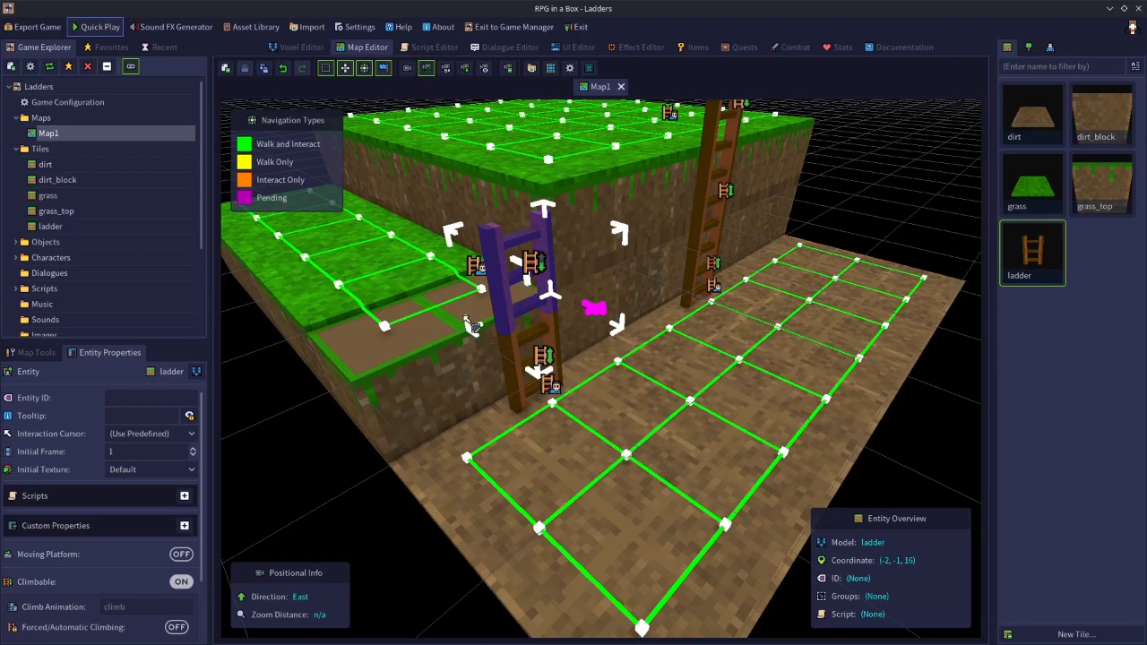
{"action": "left_click", "coordinate": [508, 315]}
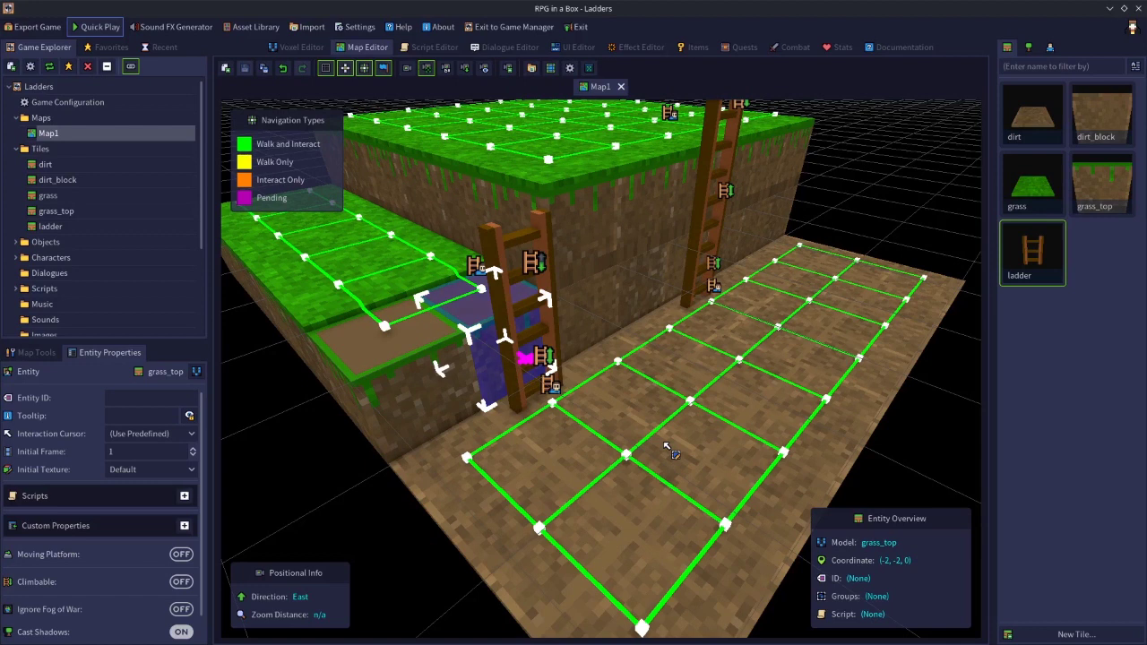
{"action": "left_click", "coordinate": [504, 261]}
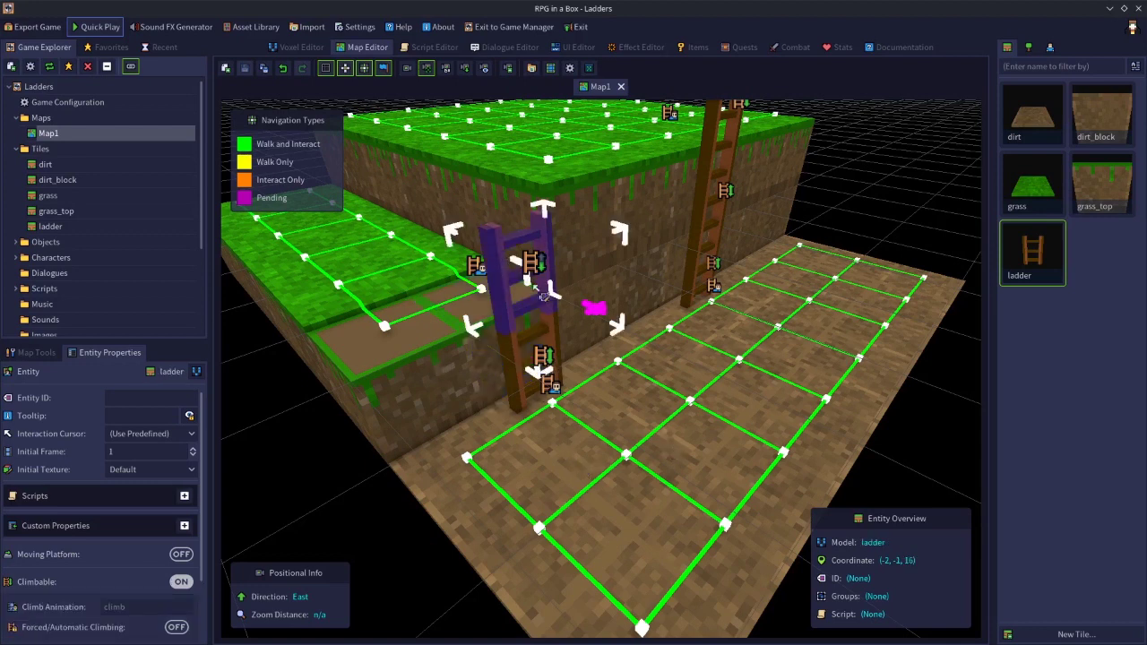
{"action": "left_click", "coordinate": [475, 334]}
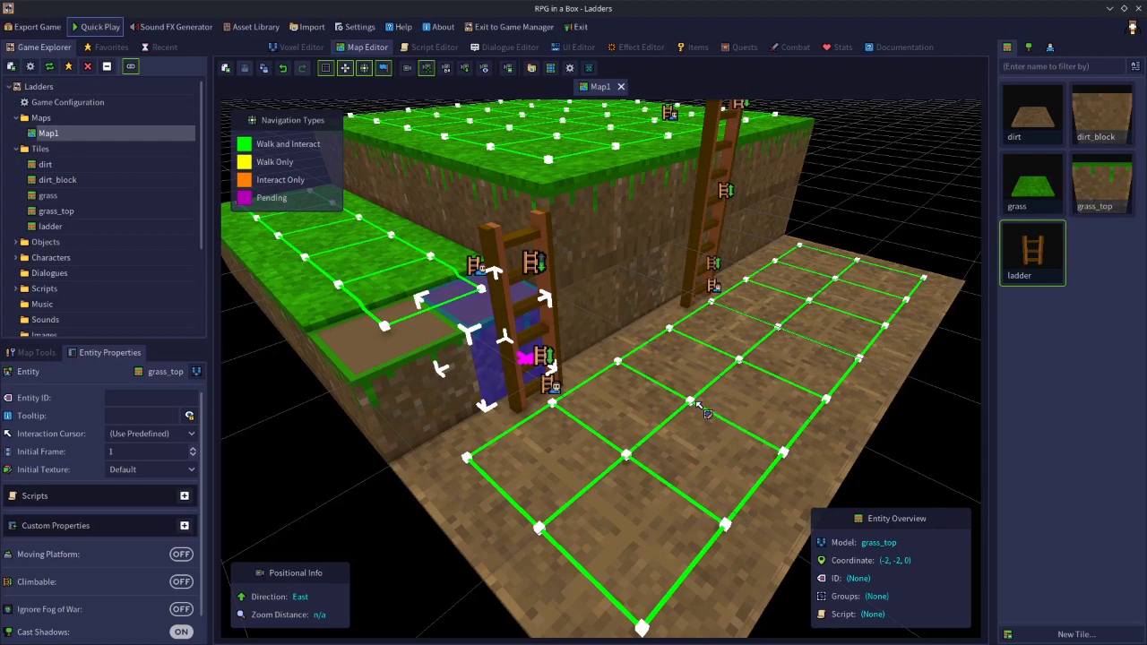
Step: Compare the coordinates of the tall ladder's top tile and the plateau grass tile behind it
{"action": "right_click_drag", "start_coordinate": [699, 408], "coordinate": [716, 366]}
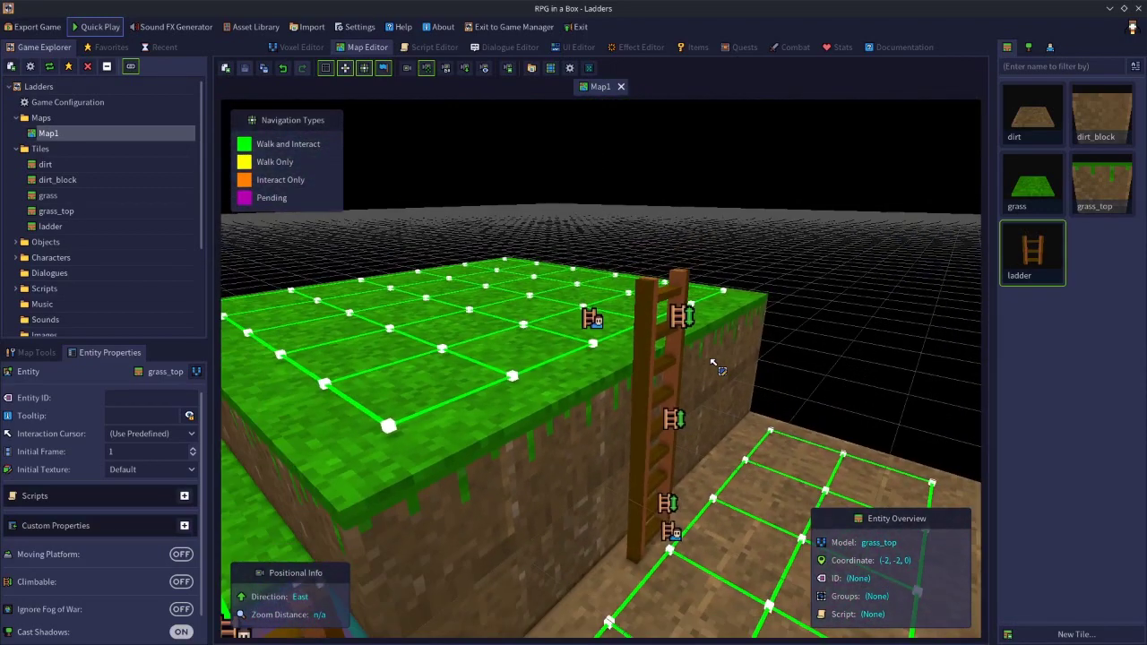
{"action": "left_click", "coordinate": [659, 321]}
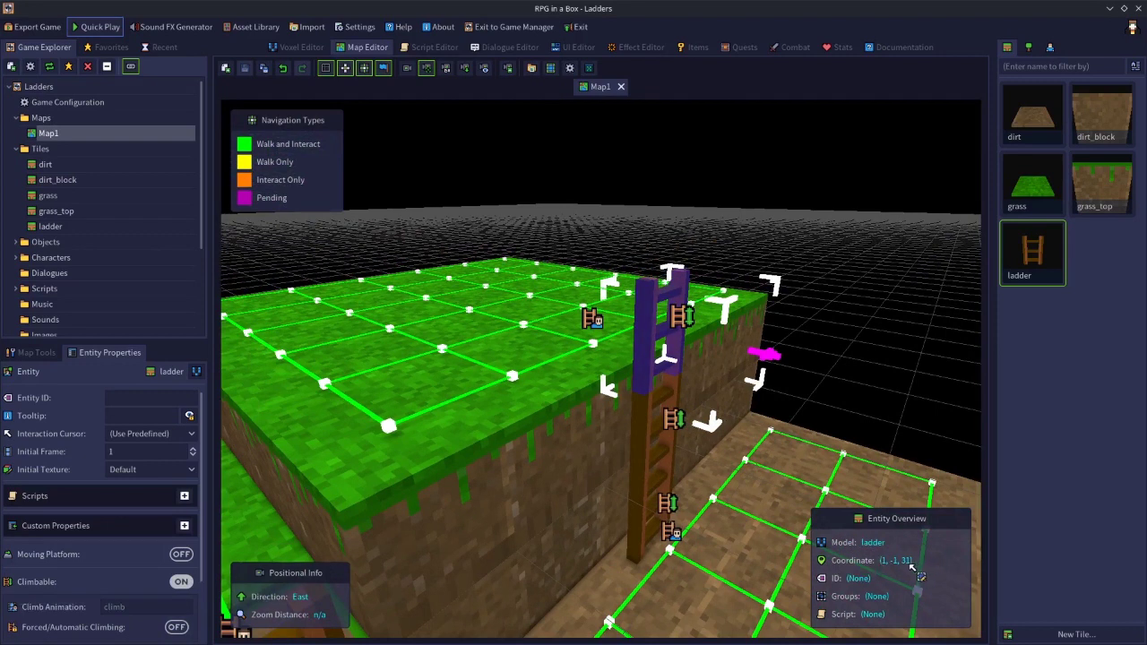
{"action": "left_click", "coordinate": [605, 356]}
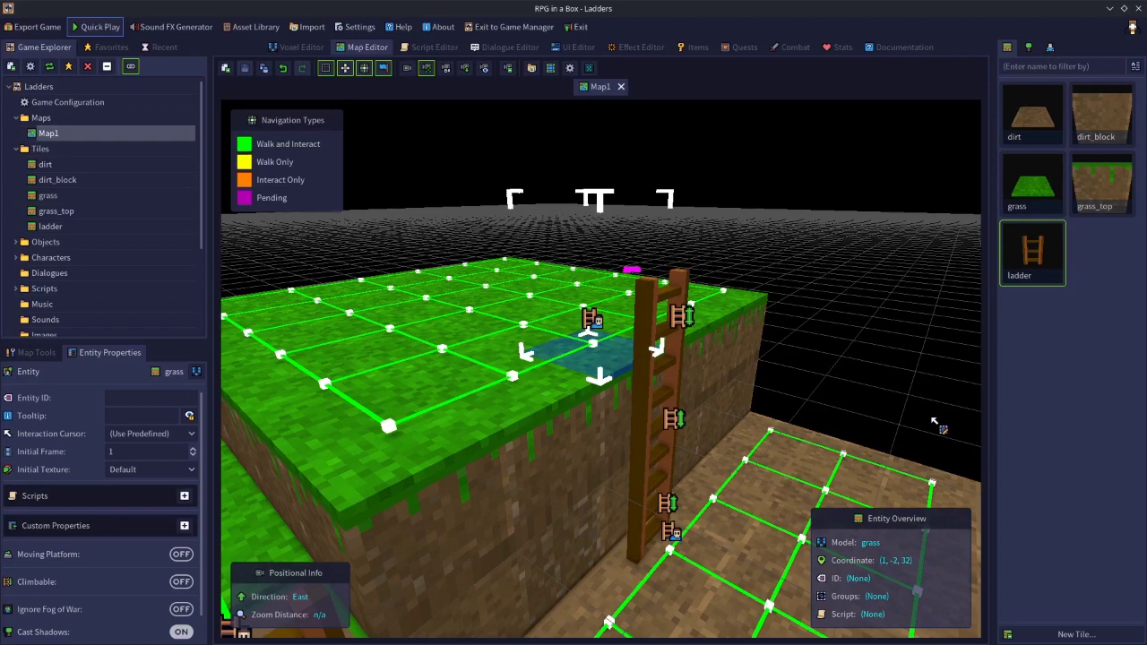
Step: Delete the top tile of the tall ladder
{"action": "middle_click_drag", "start_coordinate": [834, 349], "coordinate": [787, 384]}
{"action": "key", "text": "s"}
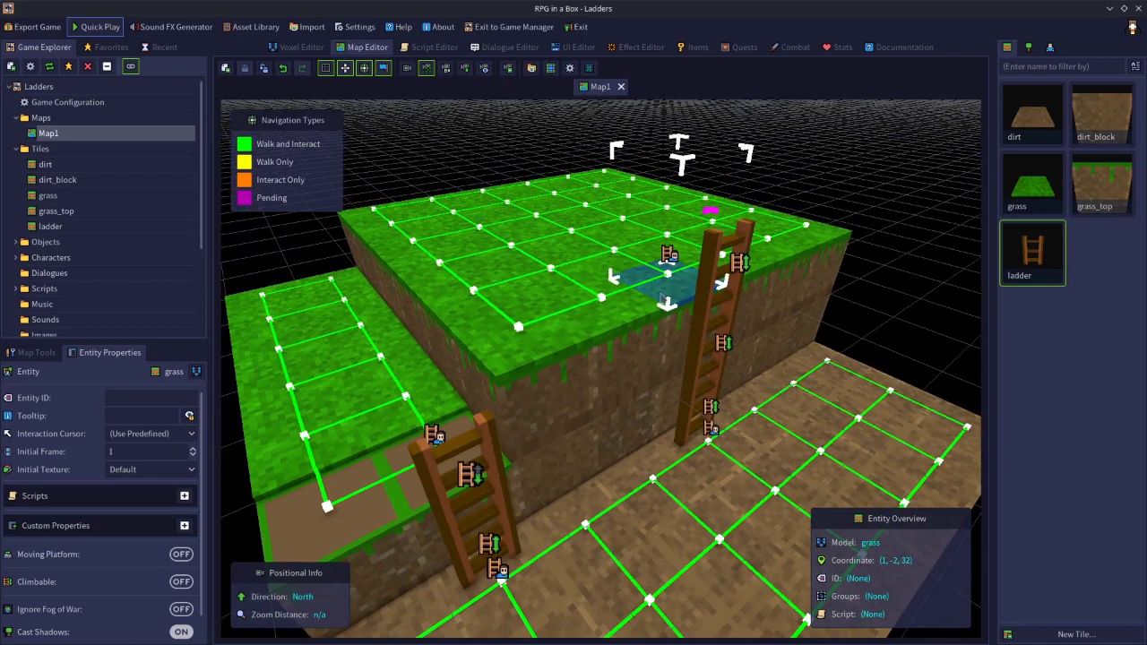
{"action": "left_click", "coordinate": [712, 285]}
{"action": "key", "text": "Delete"}
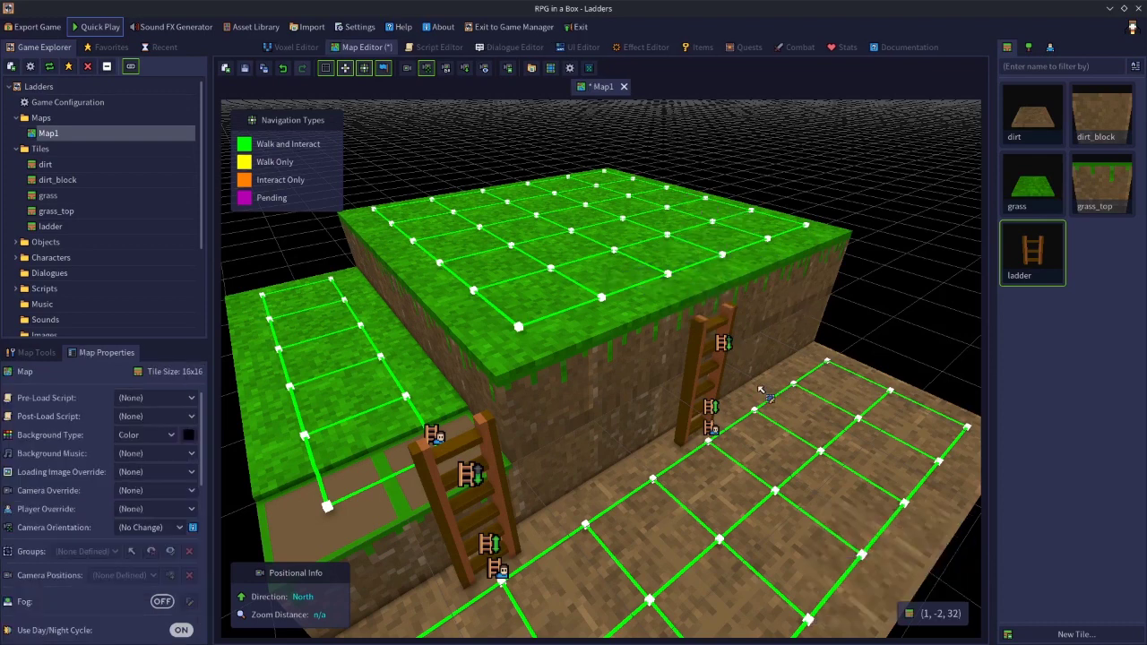
Step: Lay a rectangular layer of grass tiles at height 64, floating above the grass plateau
{"action": "middle_click_drag", "start_coordinate": [791, 353], "coordinate": [738, 359]}
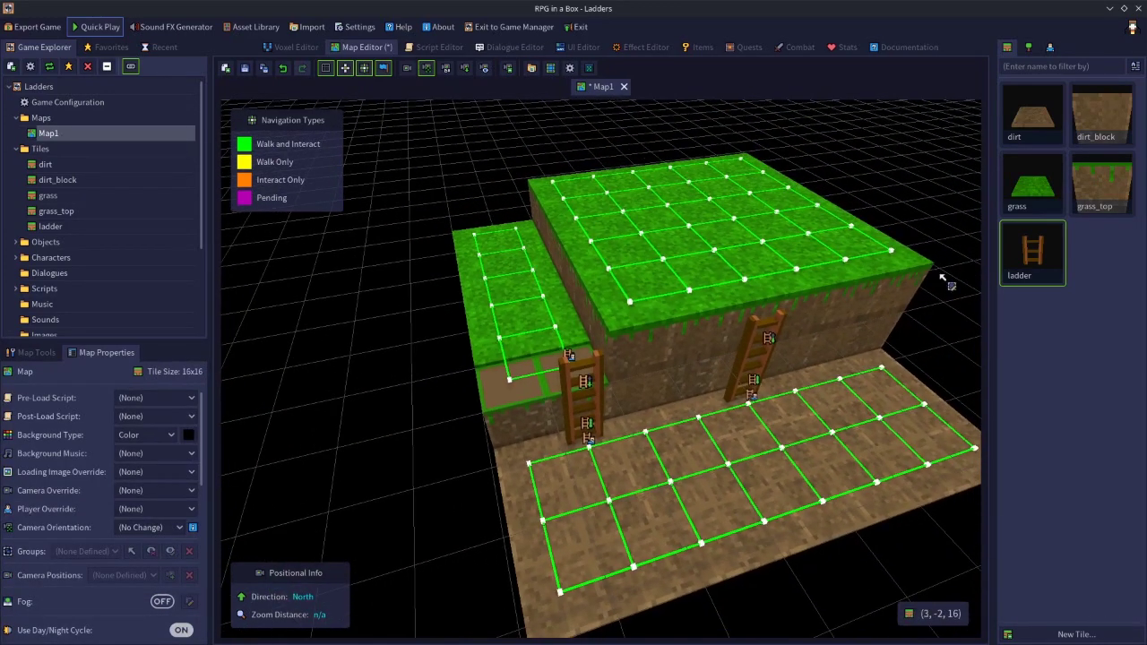
{"action": "left_click", "coordinate": [1010, 195]}
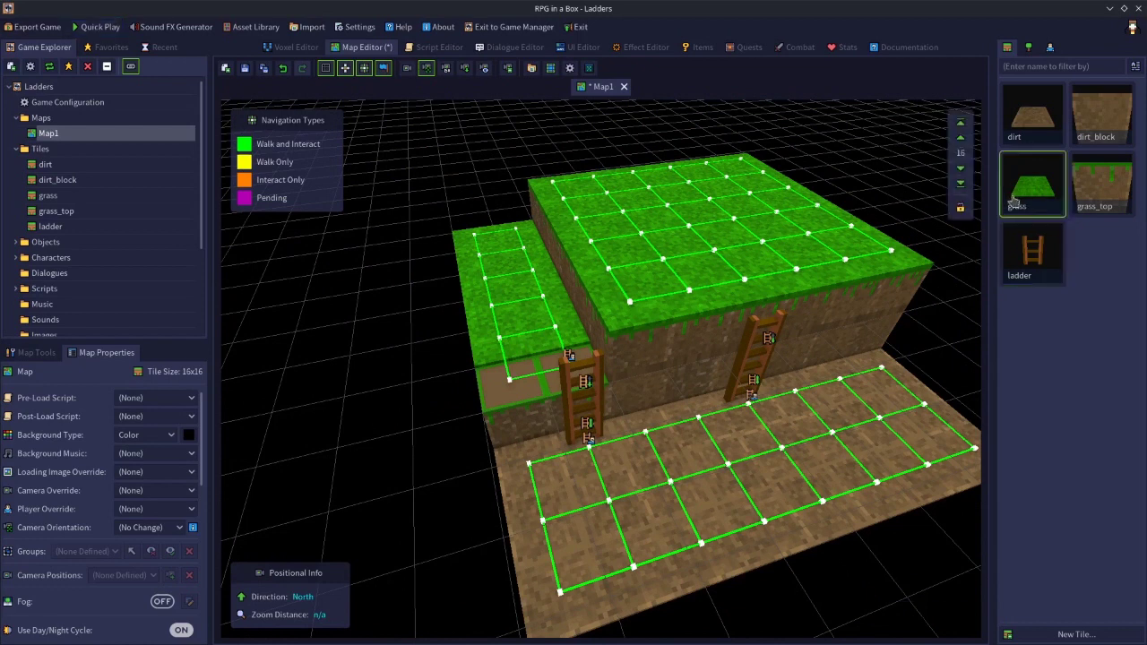
{"action": "left_click", "coordinate": [960, 123]}
{"action": "left_click", "coordinate": [960, 124]}
{"action": "left_click", "coordinate": [960, 124]}
{"action": "middle_click_drag", "start_coordinate": [819, 217], "coordinate": [473, 128]}
{"action": "mouse_move", "coordinate": [474, 126]}
{"action": "left_mouse_down"}
{"action": "mouse_move", "coordinate": [610, 220]}
{"action": "mouse_move", "coordinate": [752, 168]}
{"action": "left_mouse_up"}
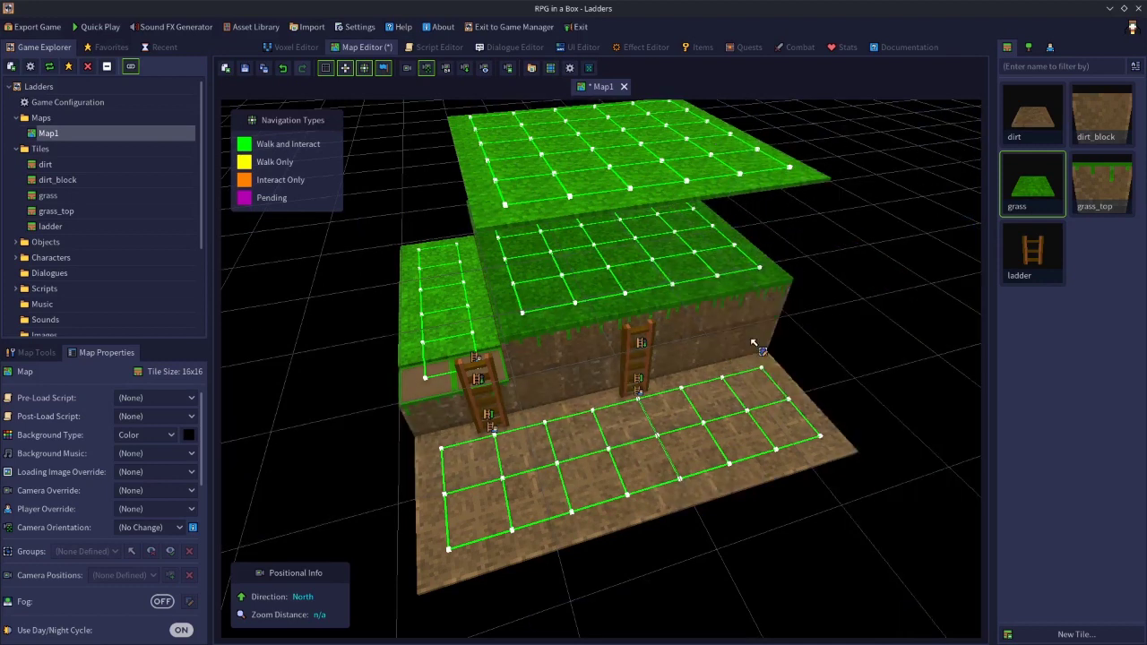
Step: Place a ladder tile at coordinate (1, -1, 31) on top of the tall ladder and make it climbable
{"action": "left_click", "coordinate": [1053, 260]}
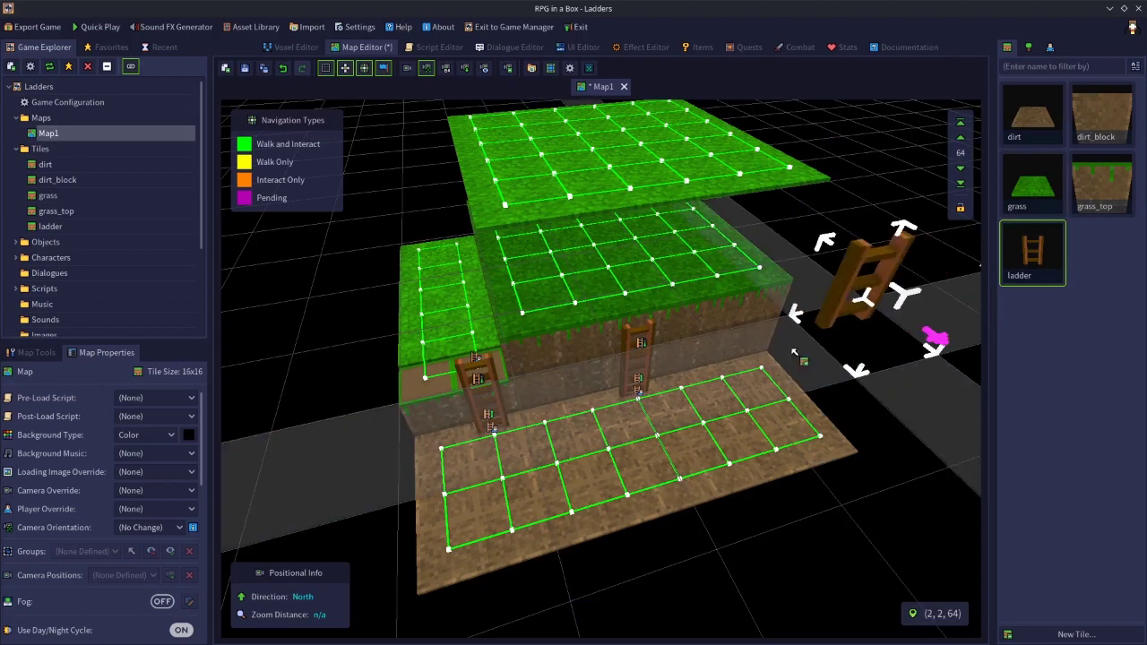
{"action": "left_click", "coordinate": [962, 183]}
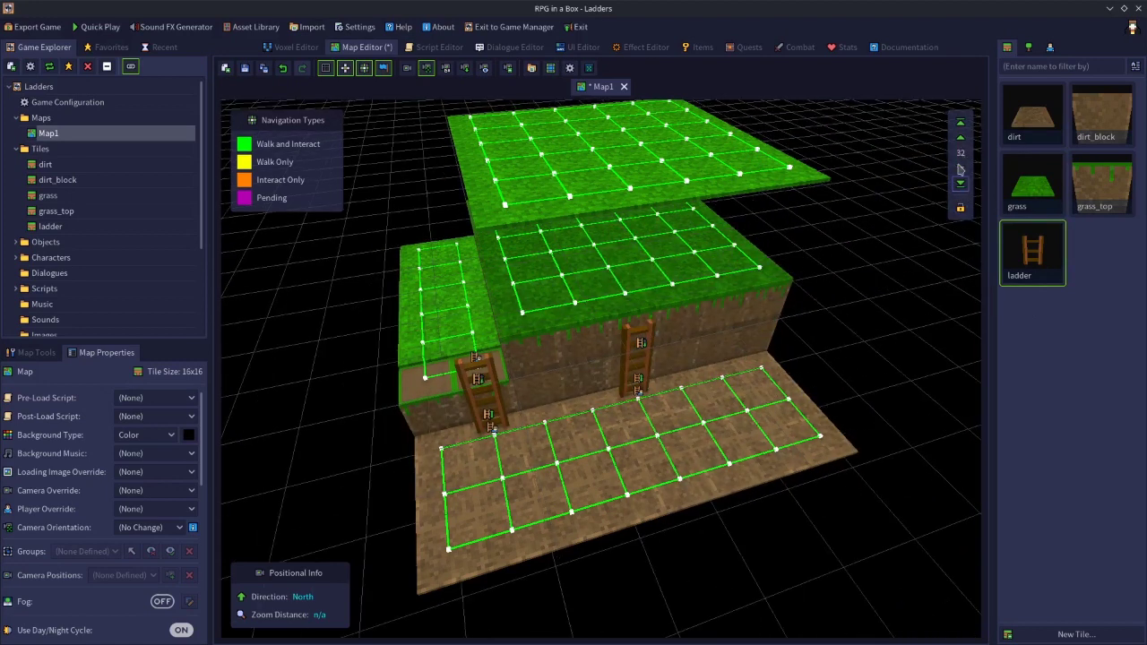
{"action": "left_click", "coordinate": [961, 168]}
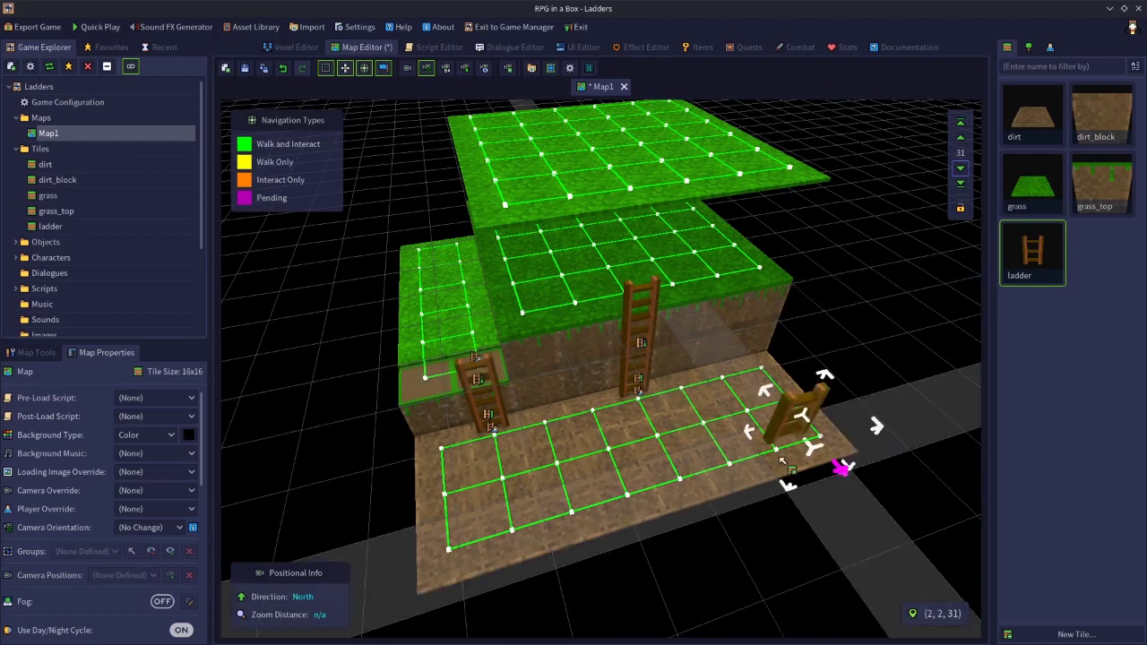
{"action": "left_click", "coordinate": [631, 309]}
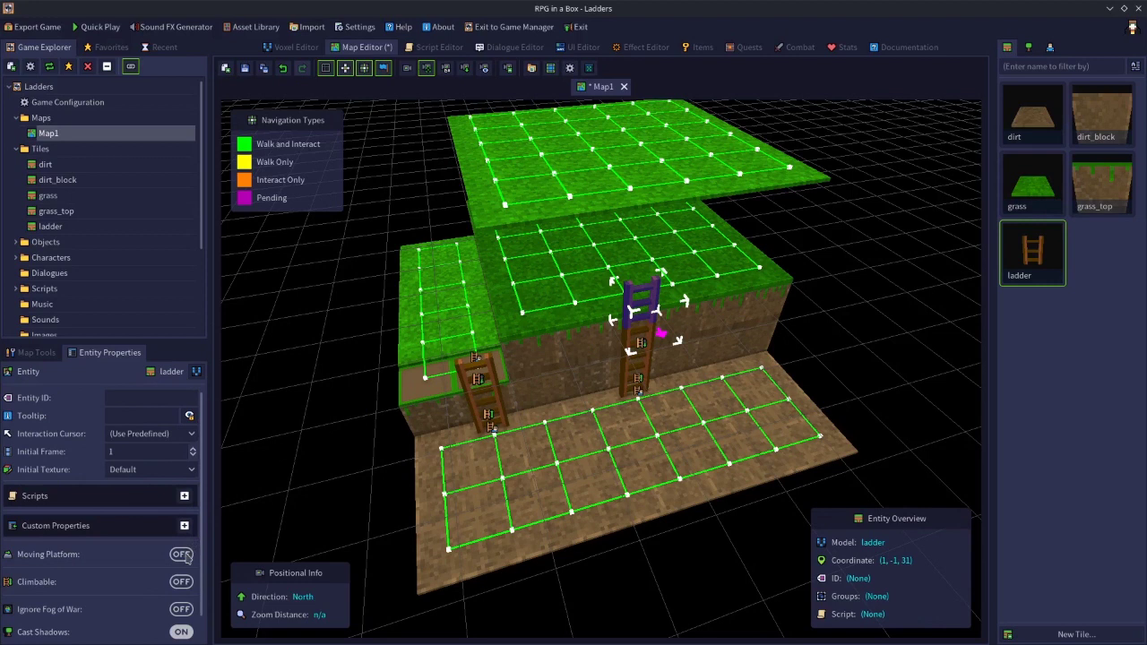
{"action": "left_click", "coordinate": [182, 581]}
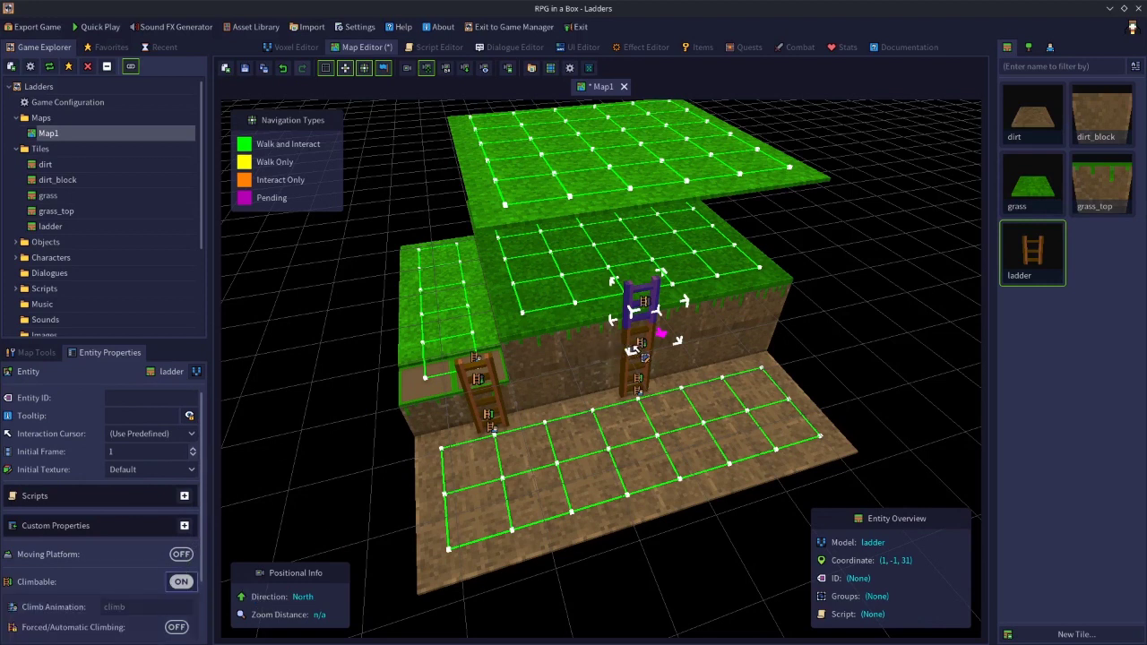
Step: Connect the tall ladder's new top tile to the ladder tile below it with Climb navigation
{"action": "left_click", "coordinate": [630, 352], "text": "shift"}
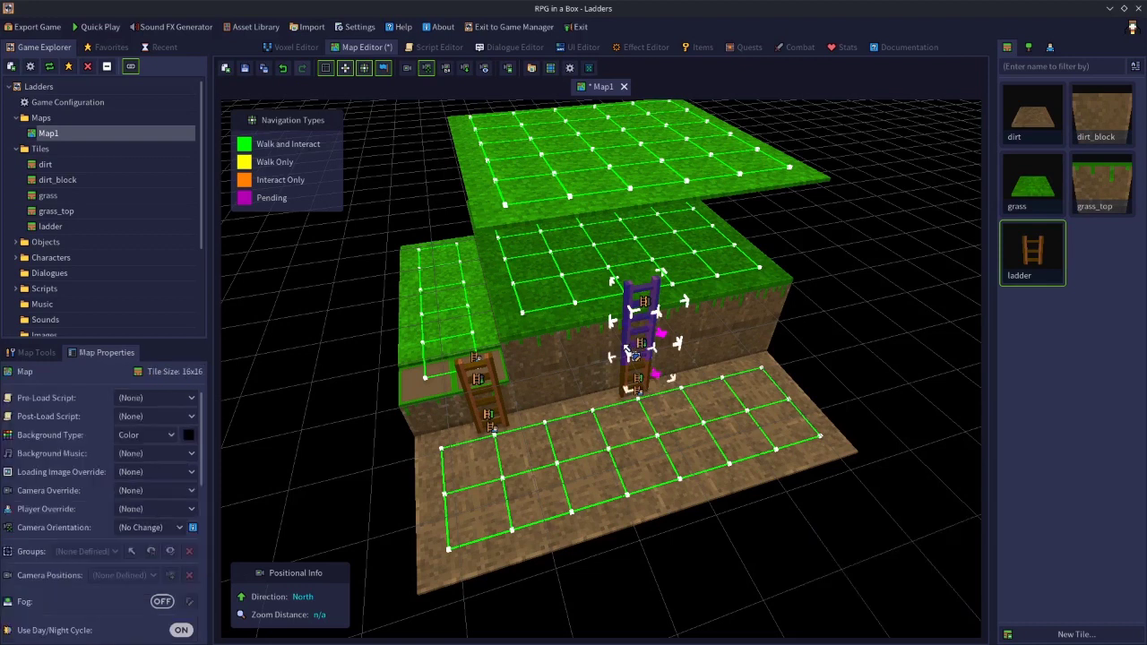
{"action": "right_click", "coordinate": [626, 350]}
{"action": "mouse_move", "coordinate": [741, 451]}
{"action": "left_click", "coordinate": [796, 450]}
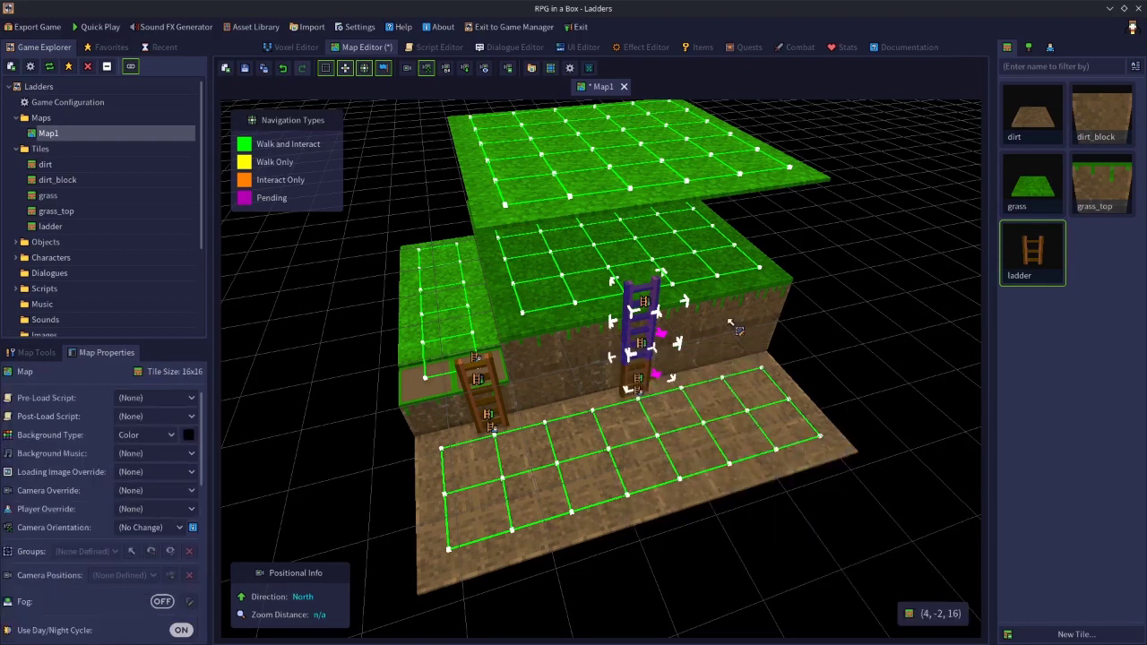
Step: Connect the tall ladder's top tile to a grass tile at the near edge of the floating layer with Climb navigation
{"action": "left_click", "coordinate": [636, 305]}
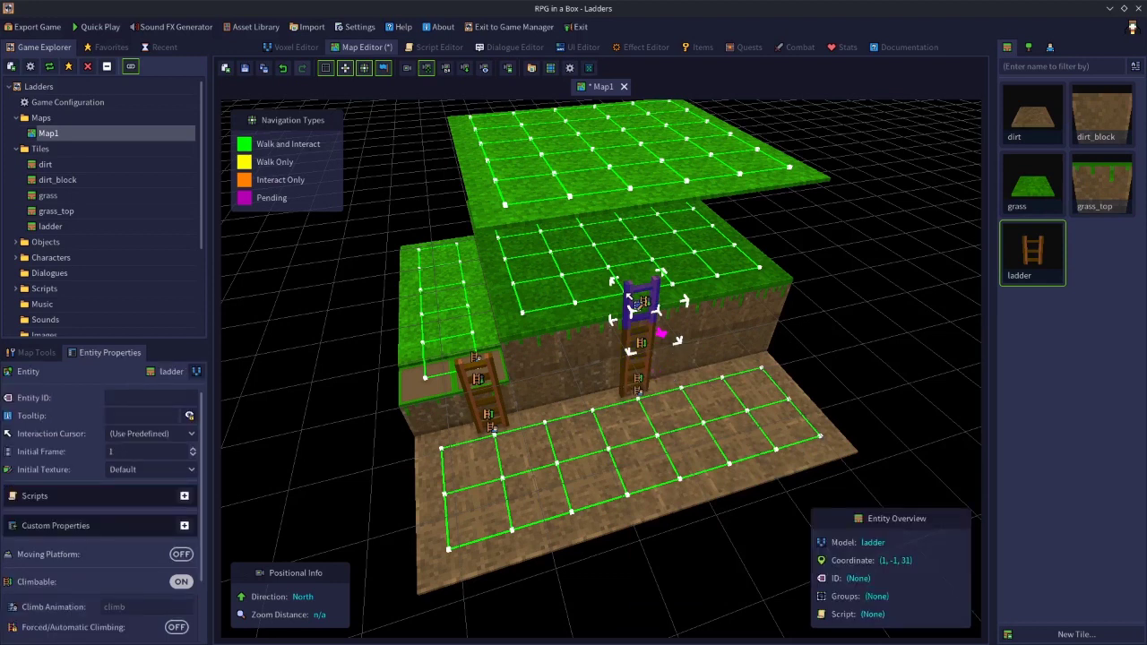
{"action": "left_click", "coordinate": [628, 311]}
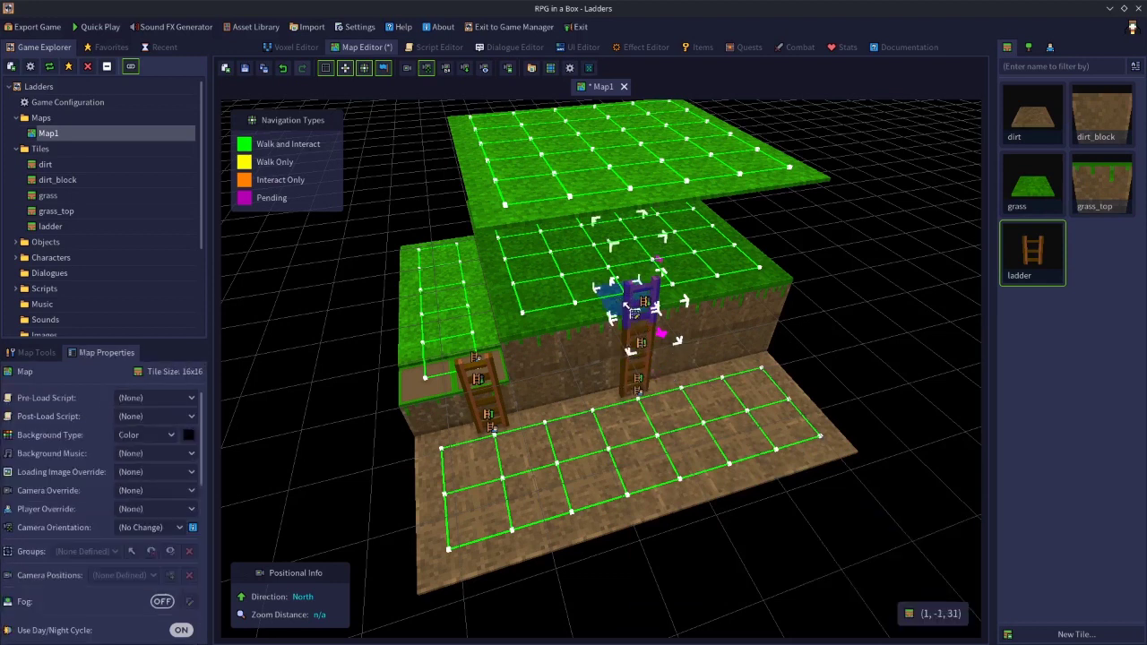
{"action": "left_click", "coordinate": [628, 310]}
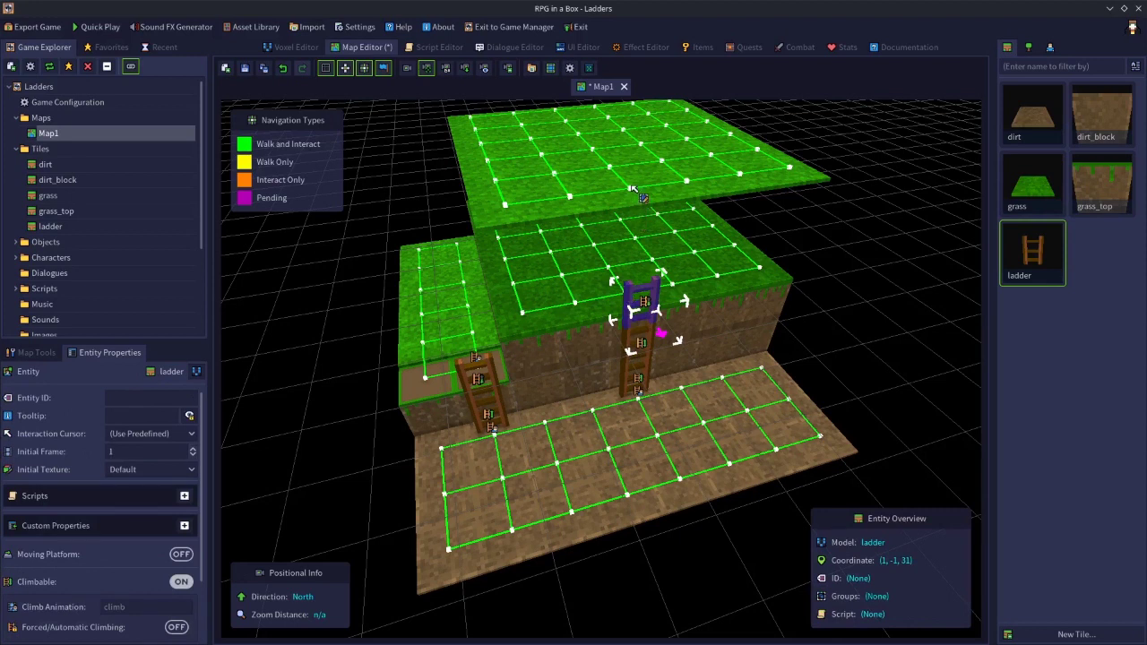
{"action": "left_click", "coordinate": [657, 226]}
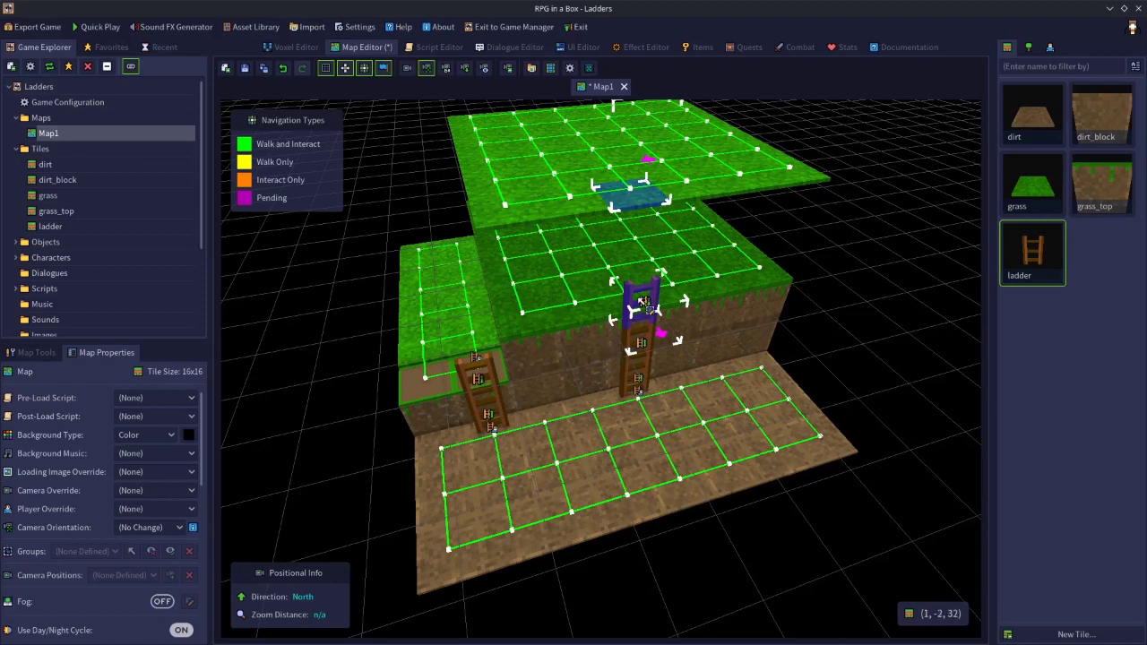
{"action": "right_click", "coordinate": [625, 301]}
{"action": "mouse_move", "coordinate": [695, 404]}
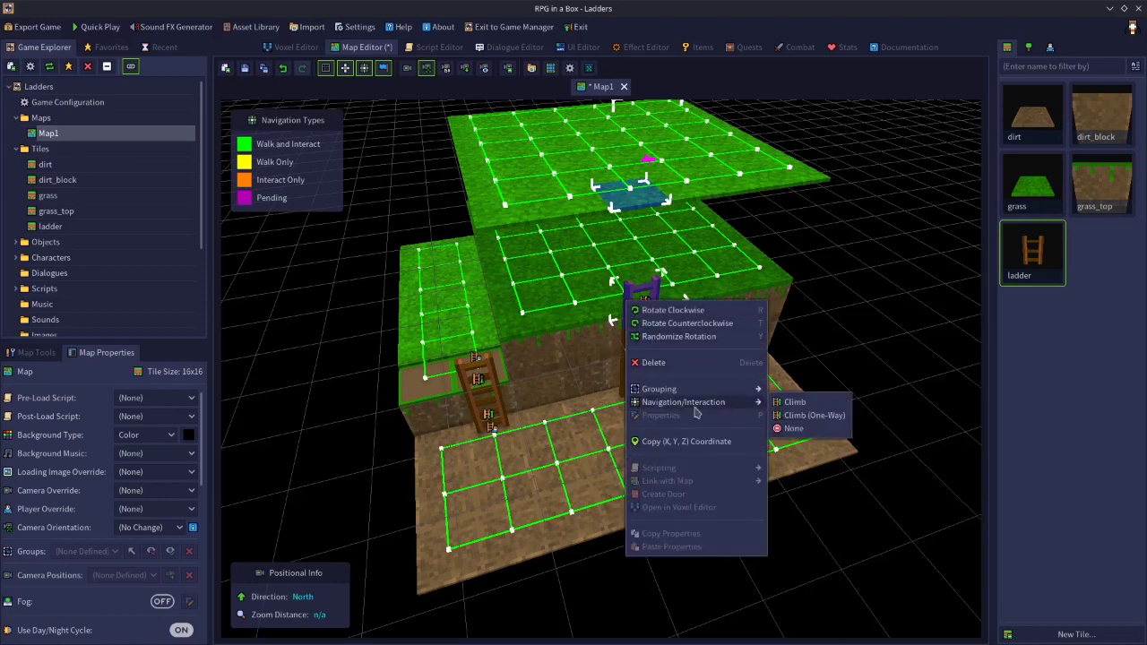
{"action": "left_click", "coordinate": [791, 403]}
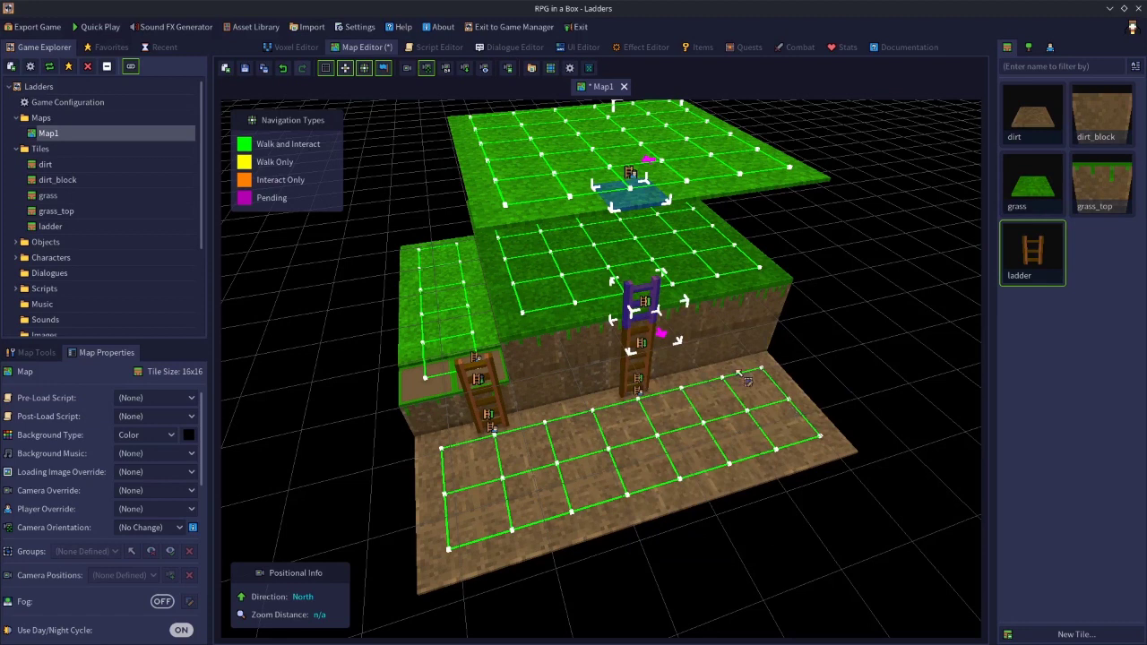
{"action": "scroll", "coordinate": [704, 352], "scroll_direction": "up", "scroll_amount": 2}
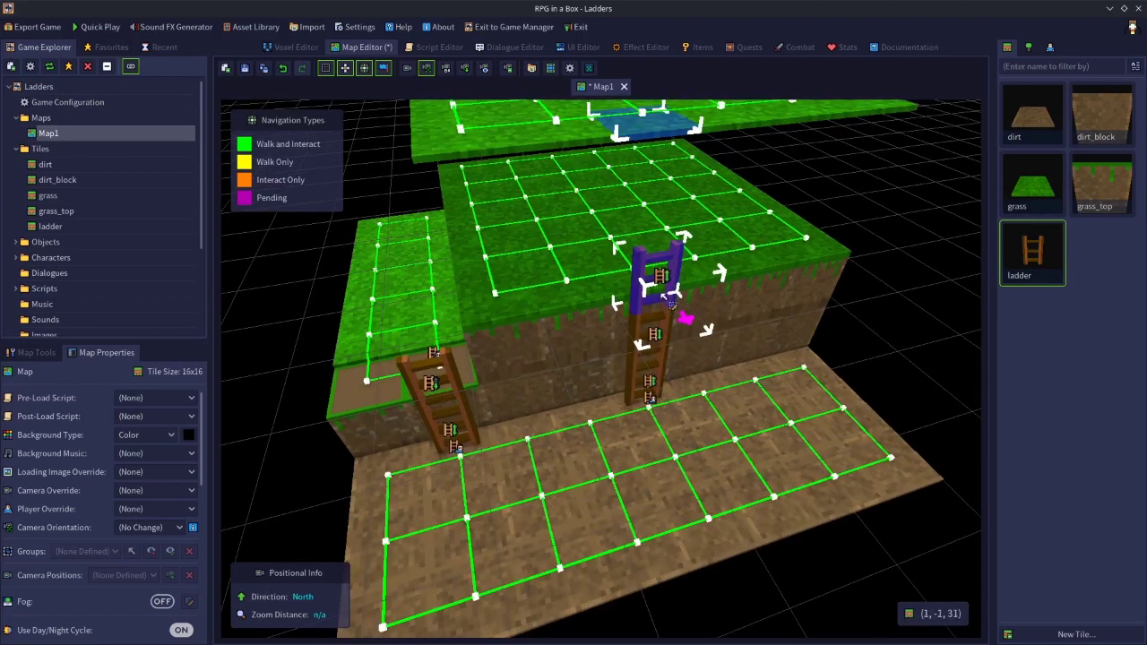
Step: Save Map1 with the extended tall ladder and start a quick playtest
{"action": "scroll", "coordinate": [738, 320], "scroll_direction": "down", "scroll_amount": 2}
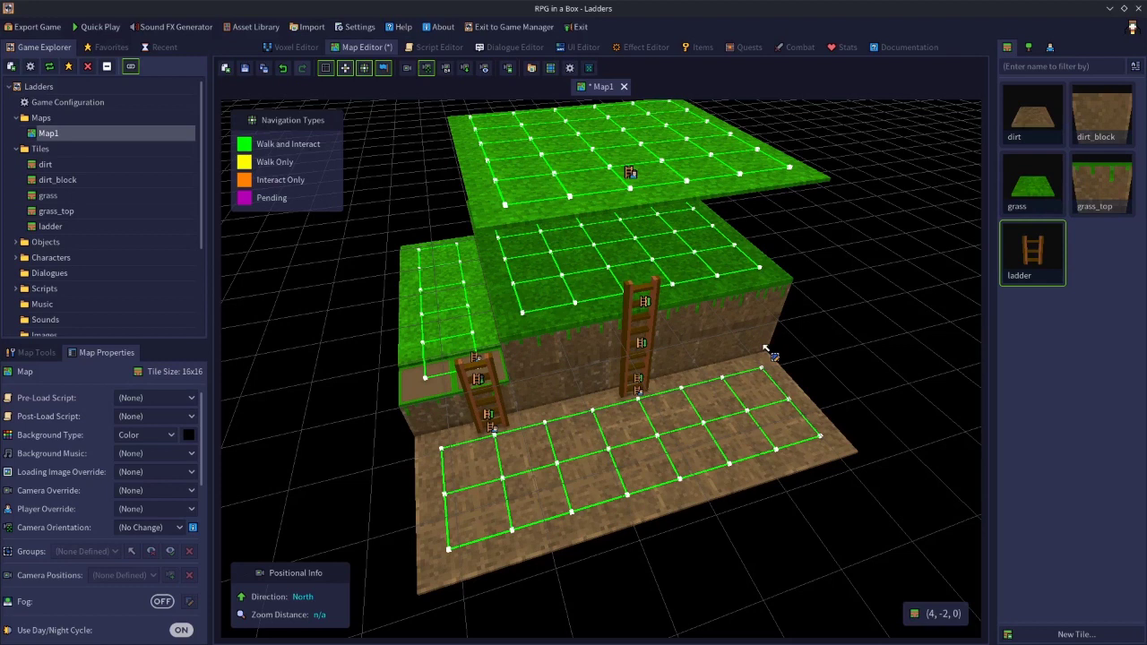
{"action": "left_click", "coordinate": [632, 312]}
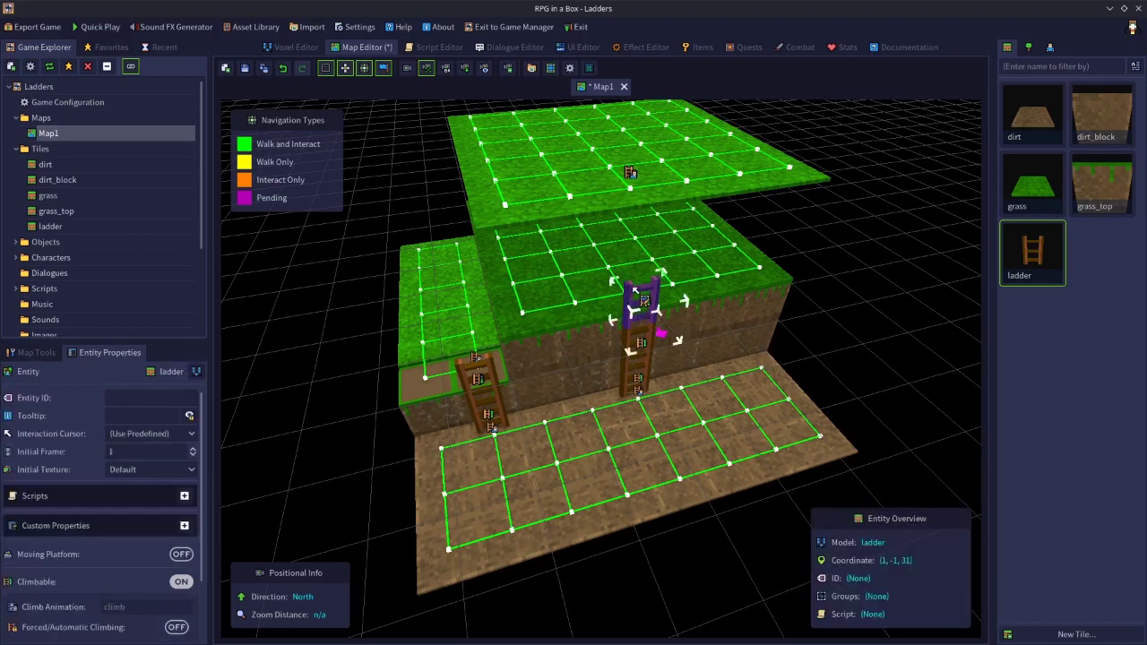
{"action": "left_click", "coordinate": [883, 308]}
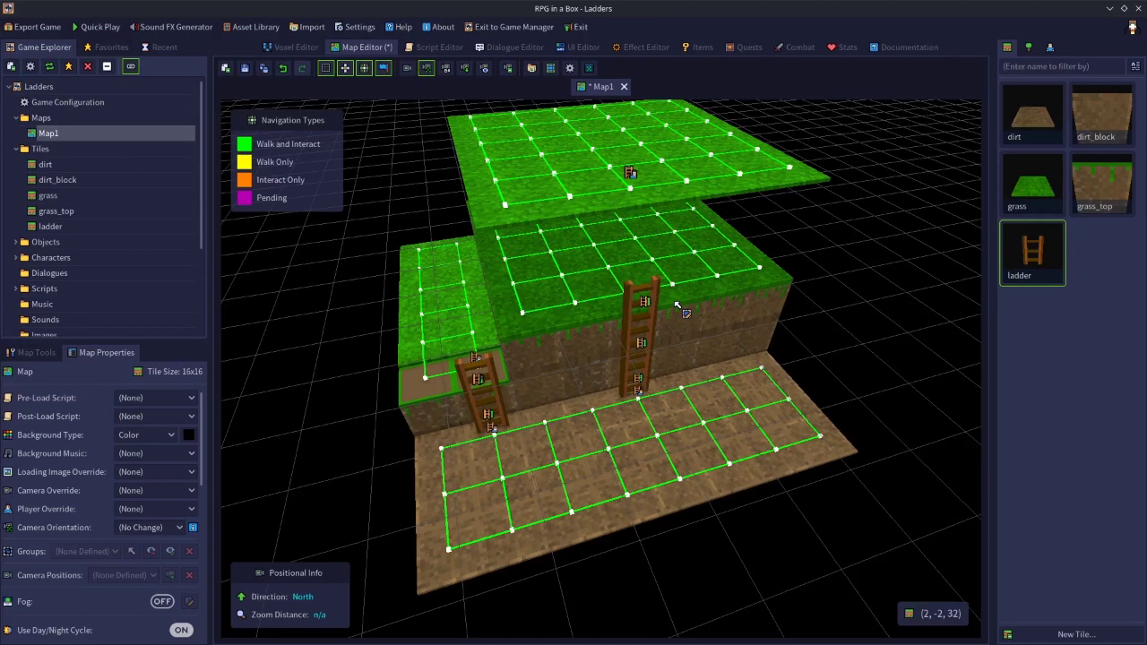
{"action": "left_click", "coordinate": [245, 68]}
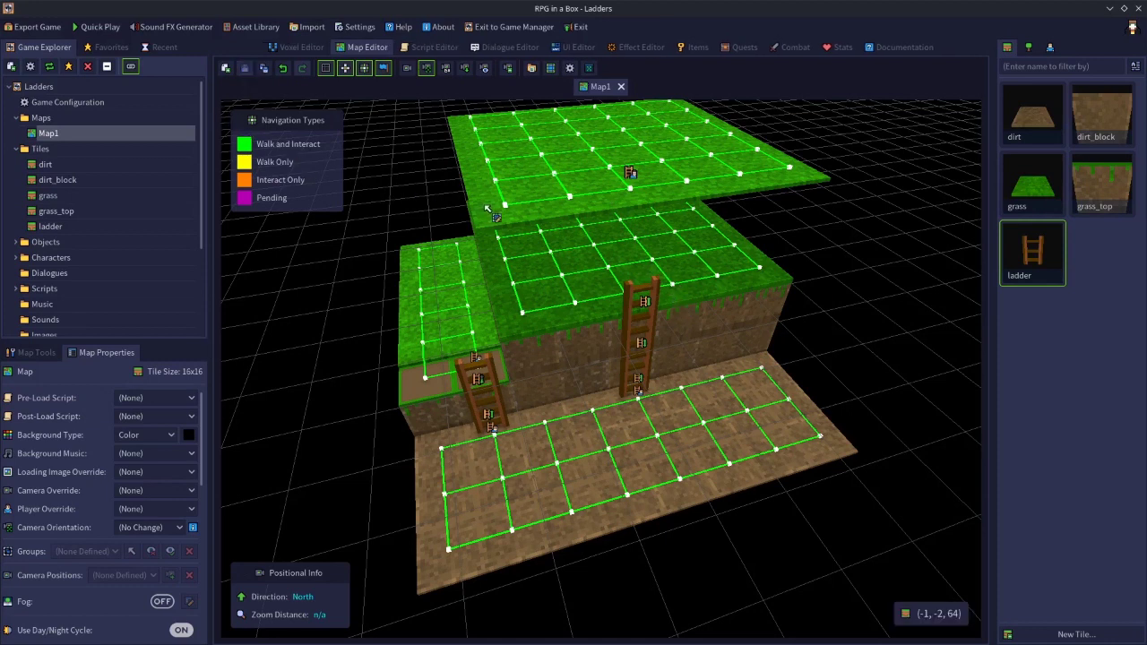
{"action": "left_click", "coordinate": [98, 28]}
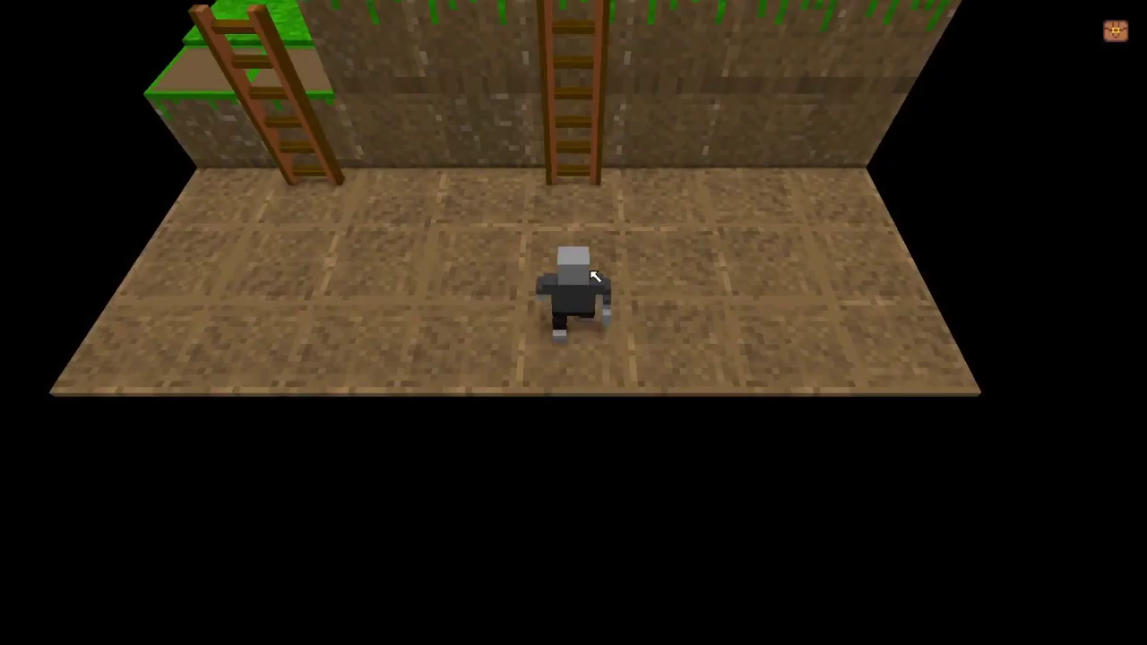
Step: Walk the character to the tall ladder, climb it onto the floating grass layer and walk across the grass
{"action": "key", "text": "Up"}
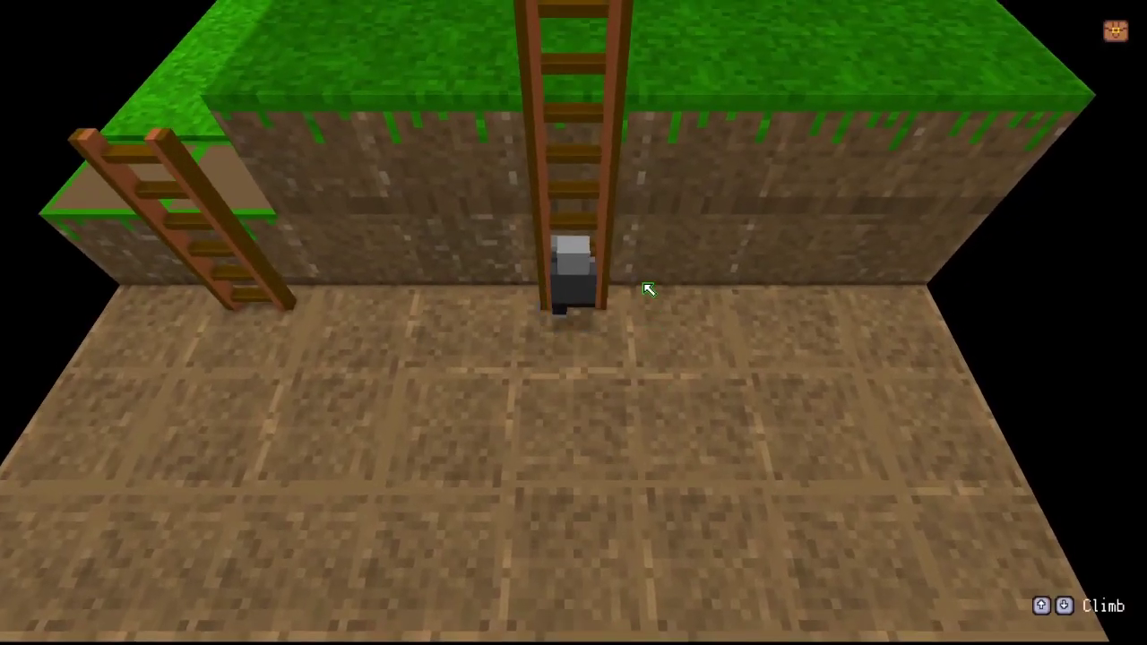
{"action": "key", "text": "Up"}
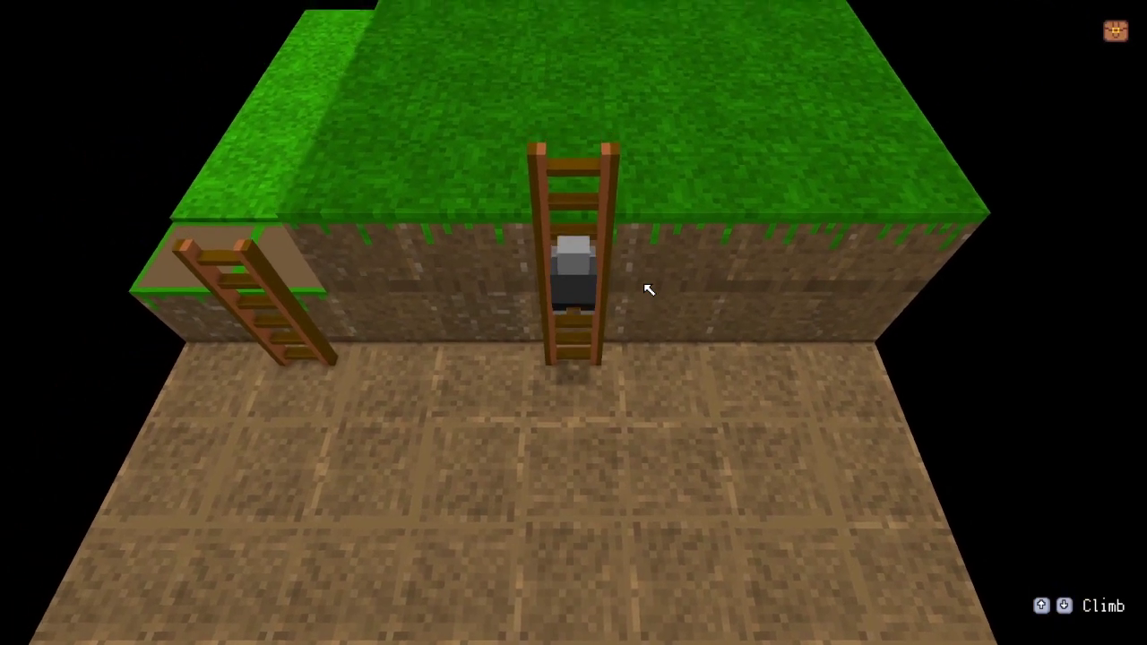
{"action": "key", "text": "Up"}
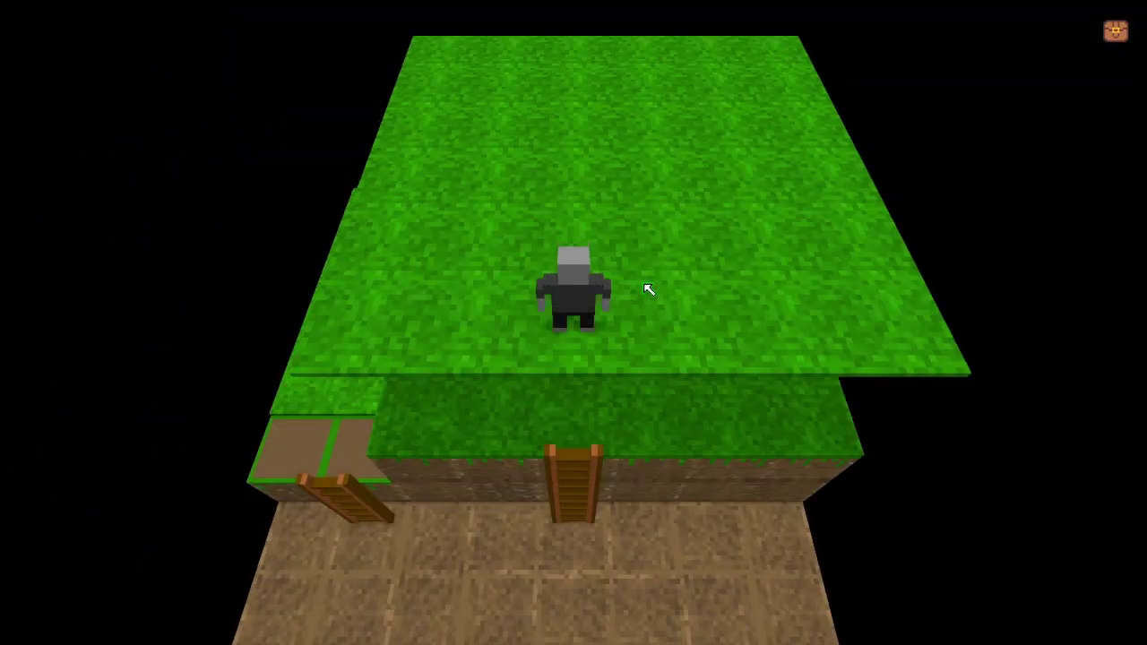
{"action": "key", "text": "Up"}
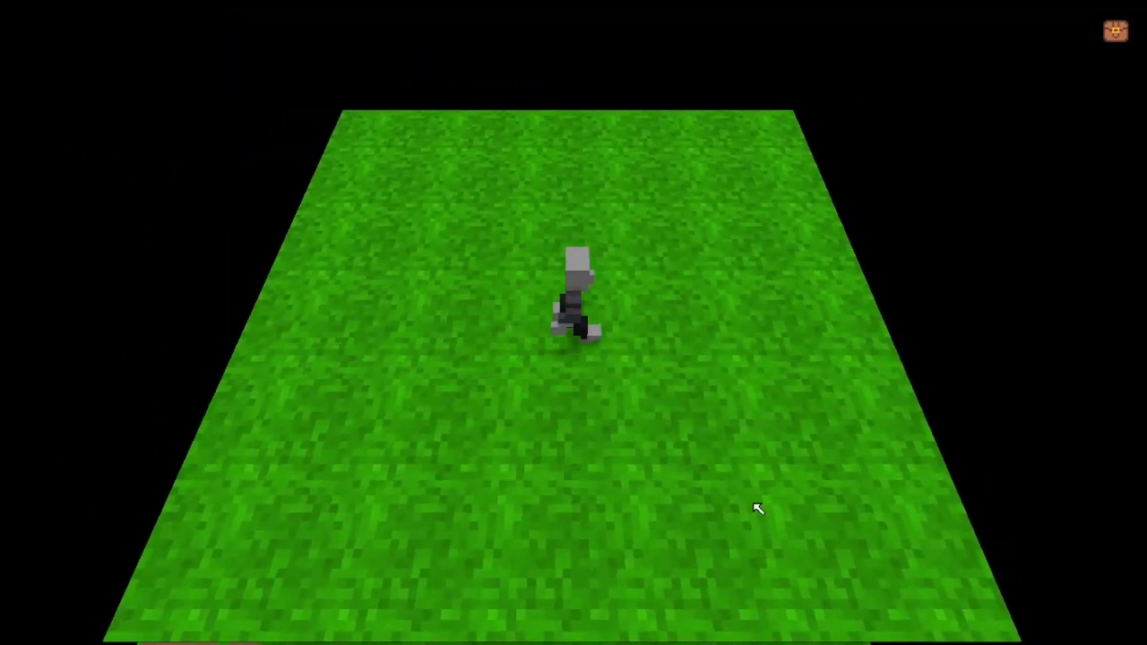
Step: Return to the layer's near edge, climb down the tall ladder and walk along the dirt floor toward the short ladder
{"action": "key", "text": "Down"}
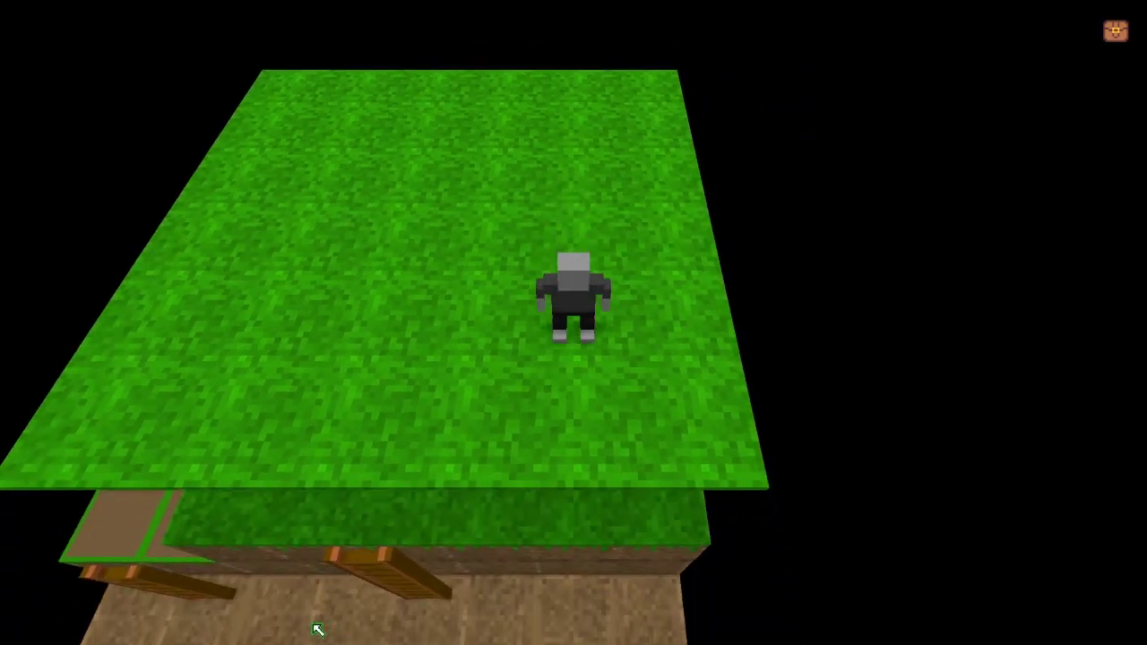
{"action": "key", "text": "a"}
{"action": "key", "text": "s"}
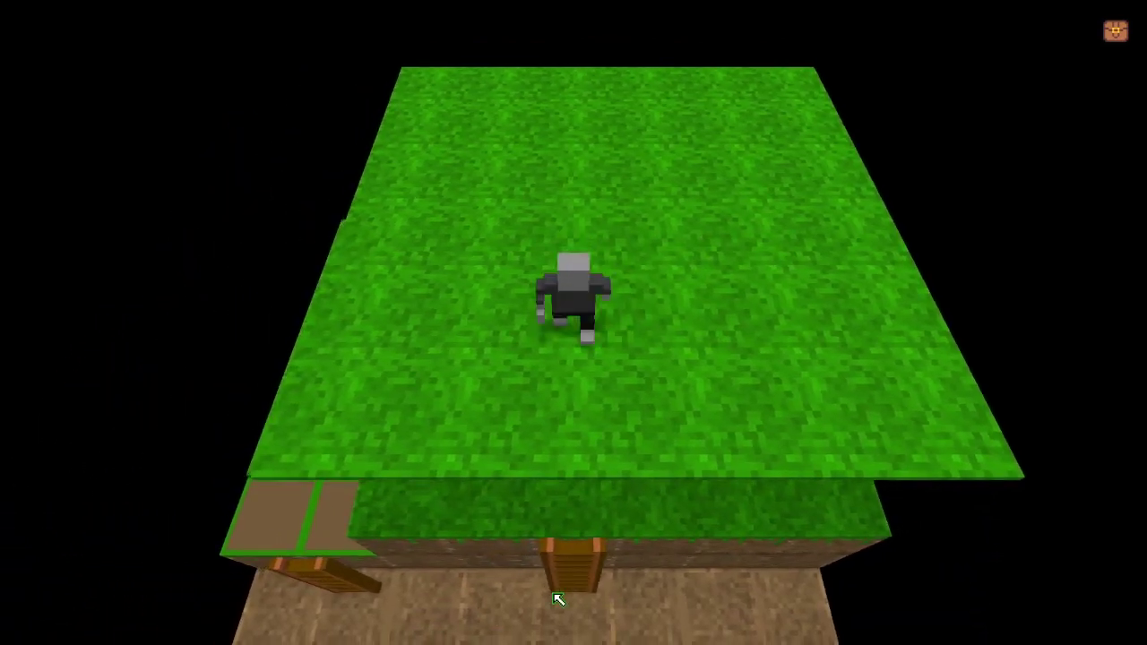
{"action": "key", "text": "s"}
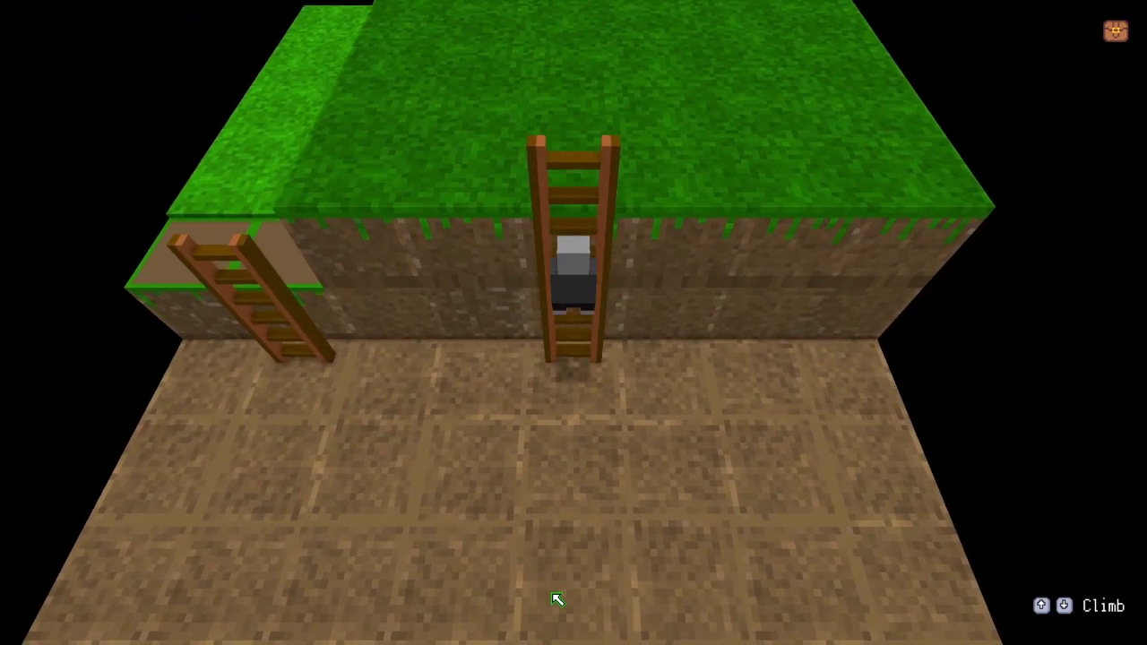
{"action": "key", "text": "a"}
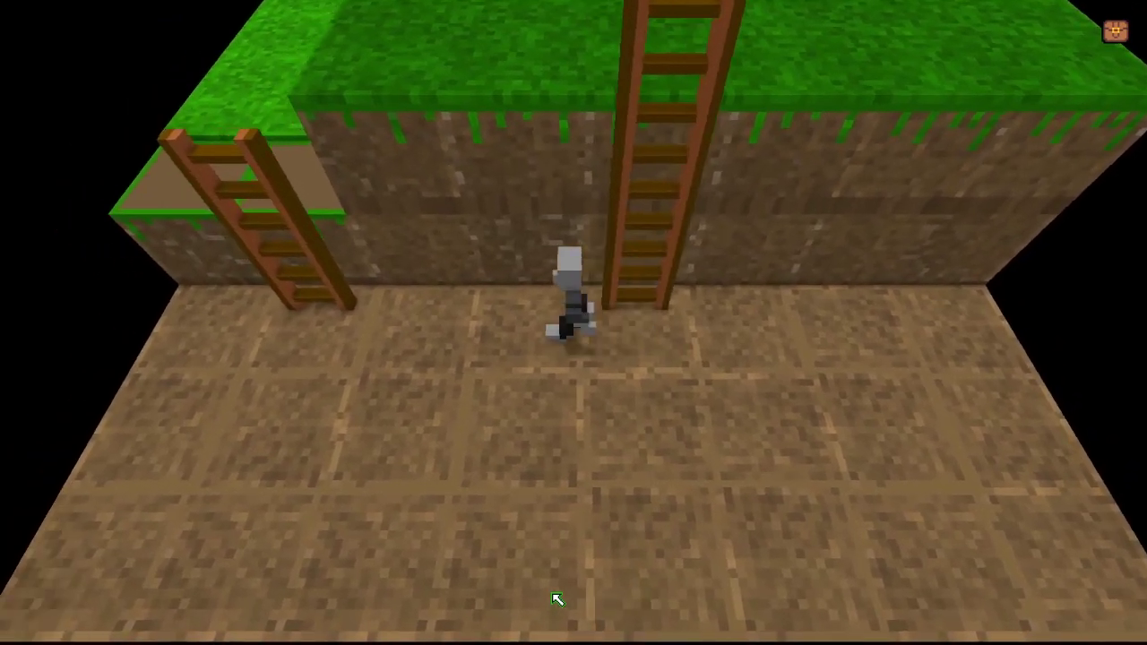
{"action": "key", "text": "a"}
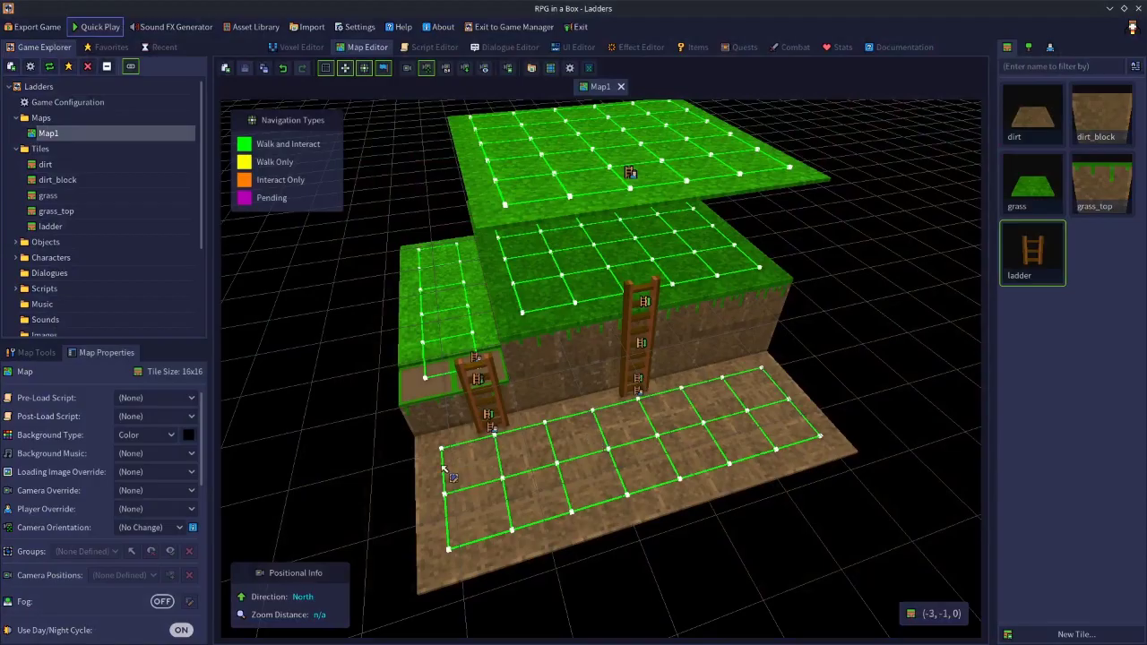
Step: Delete the upper tile of the short ladder at the lower grass ledge
{"action": "middle_click_drag", "start_coordinate": [438, 477], "coordinate": [513, 474]}
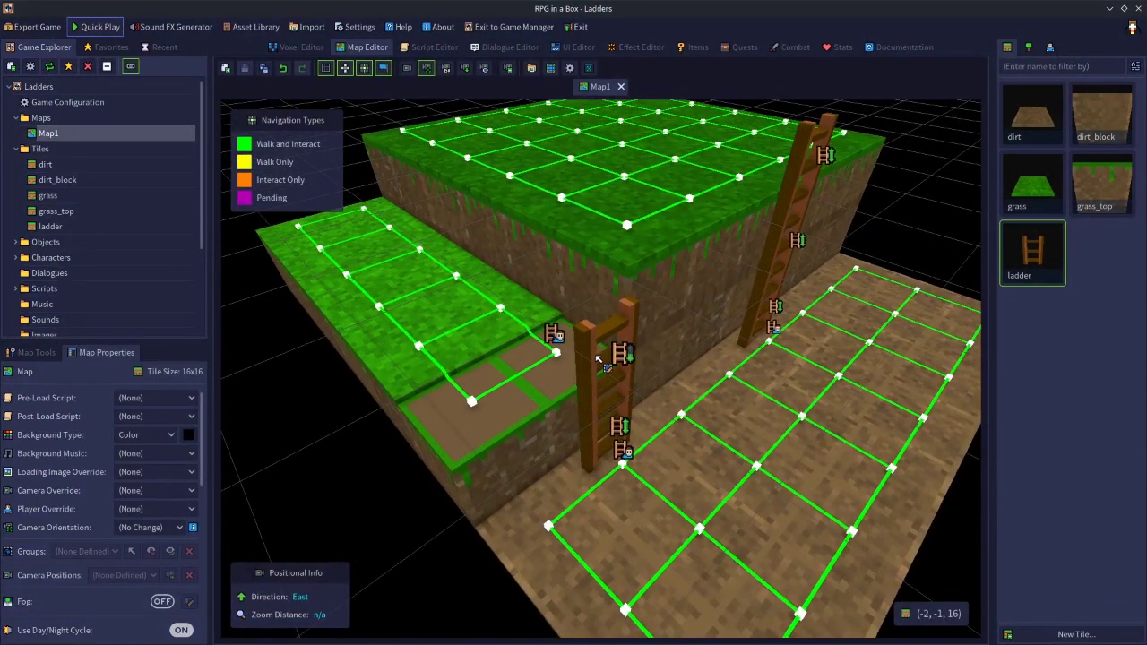
{"action": "left_click", "coordinate": [603, 403]}
{"action": "key", "text": "Delete"}
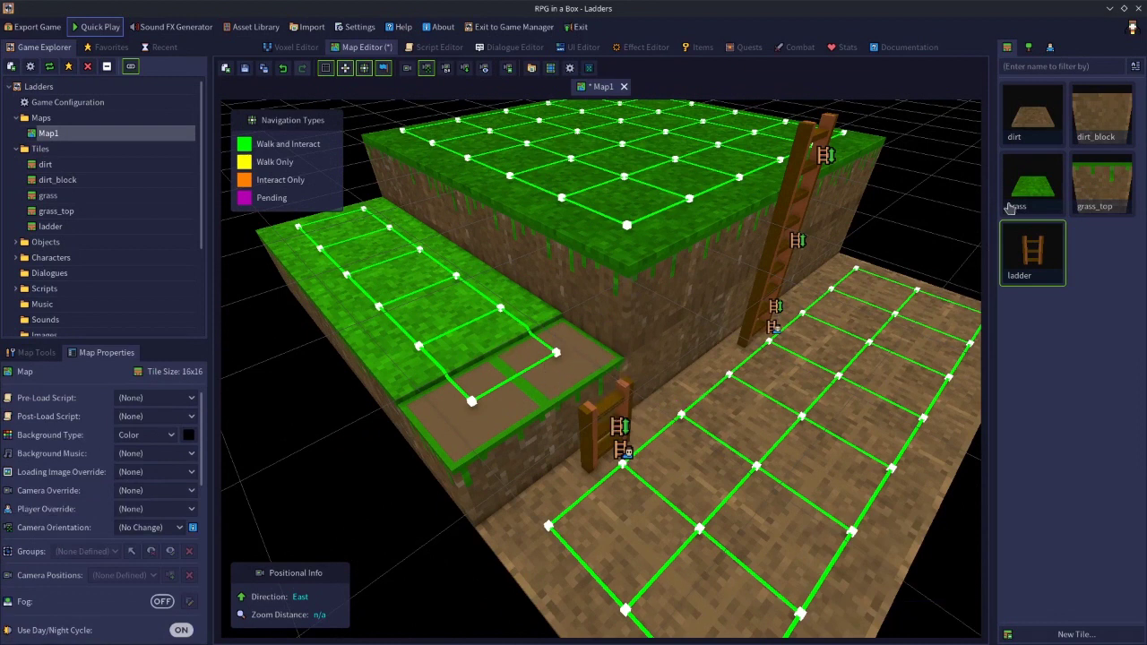
Step: Clear the navigation nodes on the ledge's two bare near-end tiles and cover them with grass tiles at height 16
{"action": "left_click", "coordinate": [1033, 186]}
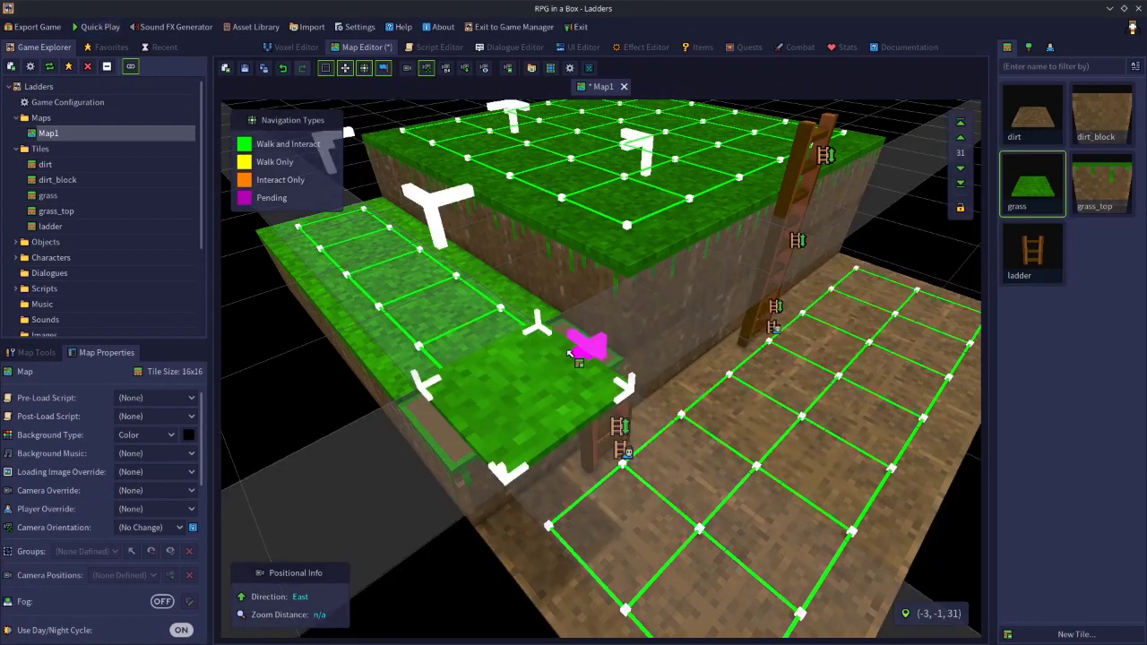
{"action": "key", "text": "Escape"}
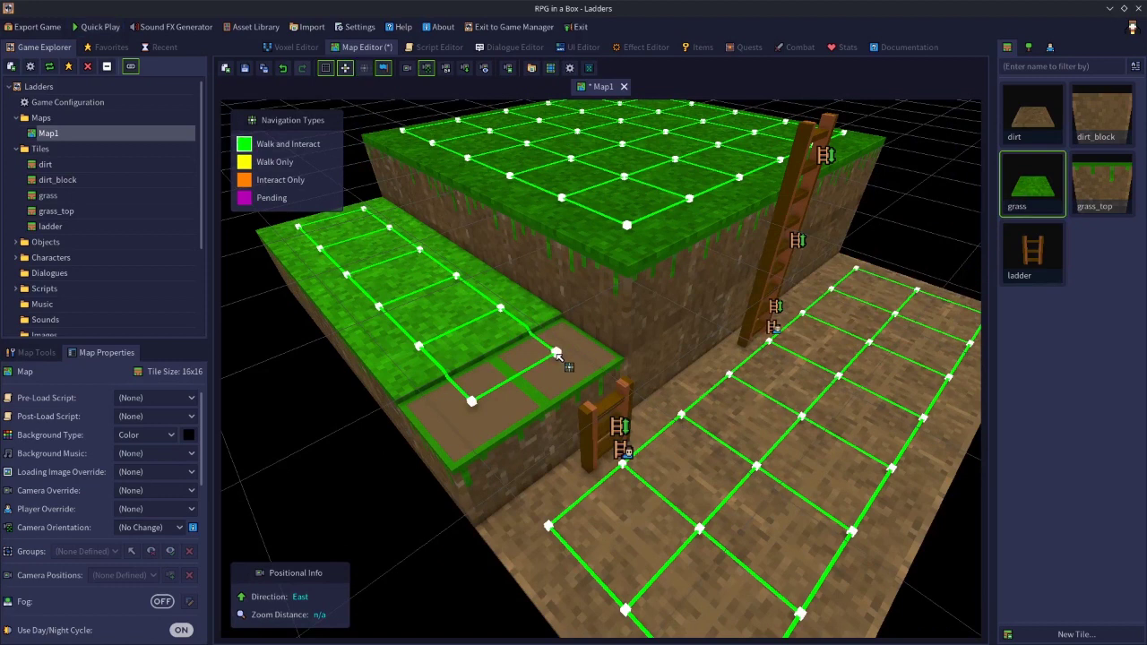
{"action": "left_click", "coordinate": [1002, 199]}
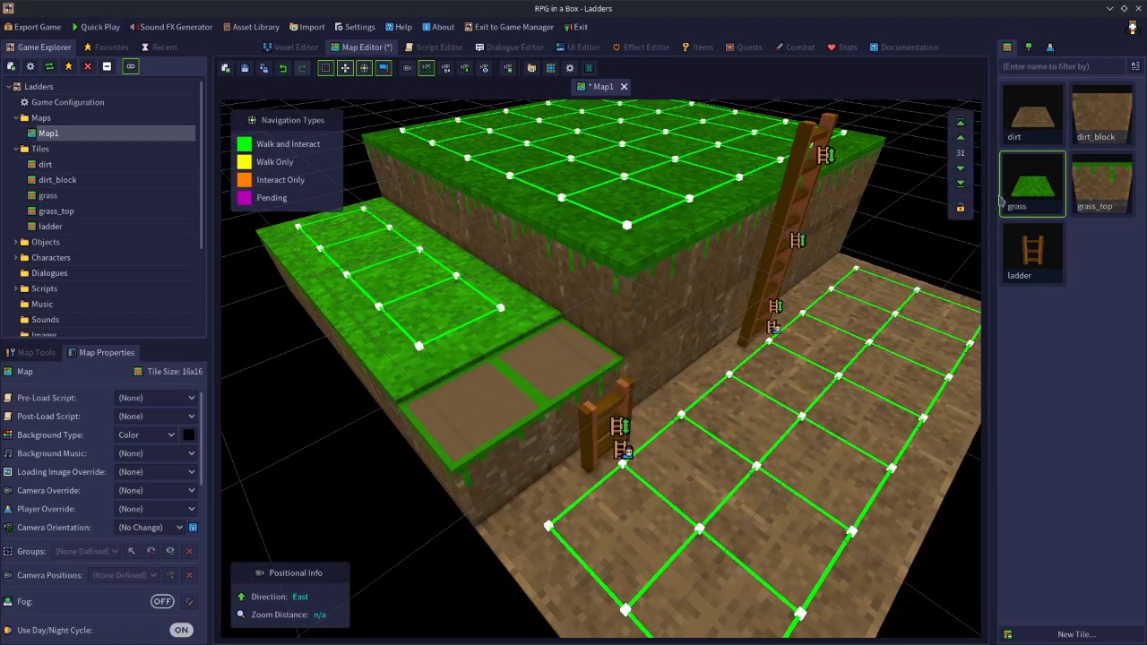
{"action": "left_click", "coordinate": [961, 184]}
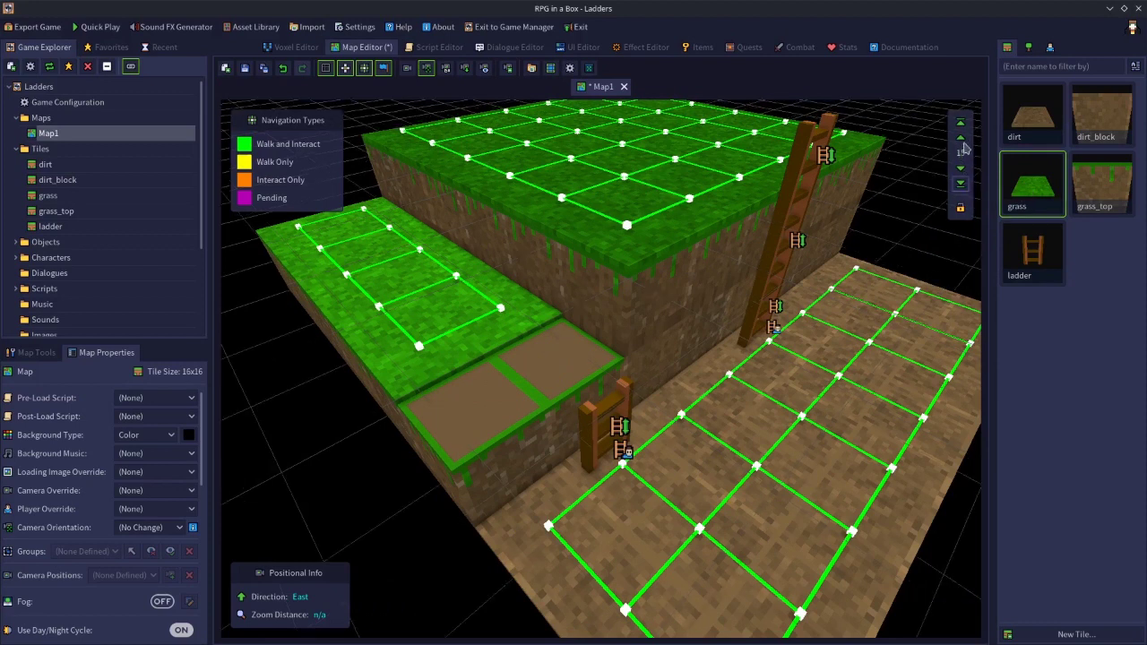
{"action": "left_click", "coordinate": [961, 137]}
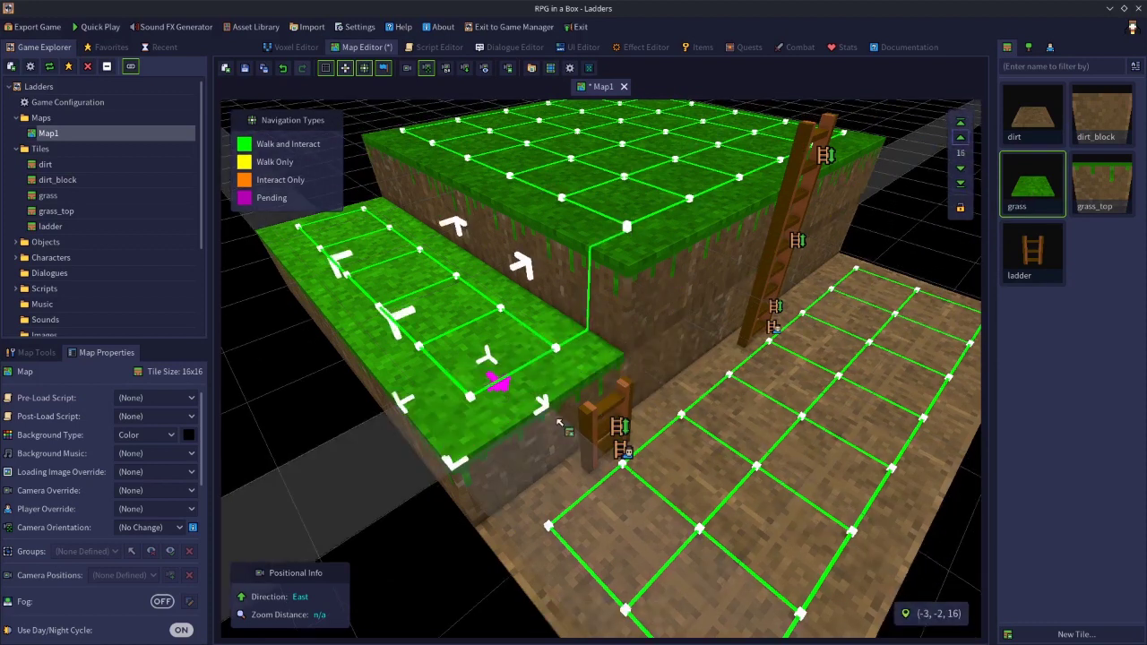
Step: Remove the navigation path between the lower ledge's near corner grass tile and the plateau's corner tile
{"action": "key", "text": "Escape"}
{"action": "left_click", "coordinate": [640, 242]}
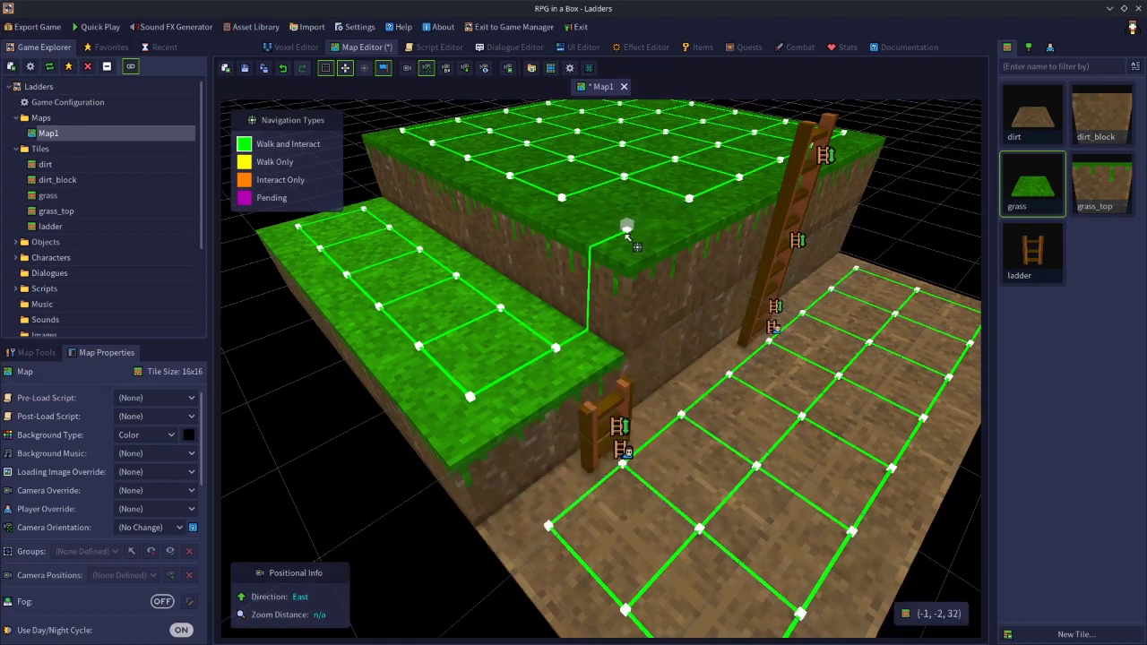
{"action": "left_click", "coordinate": [558, 351]}
{"action": "left_click", "coordinate": [642, 234]}
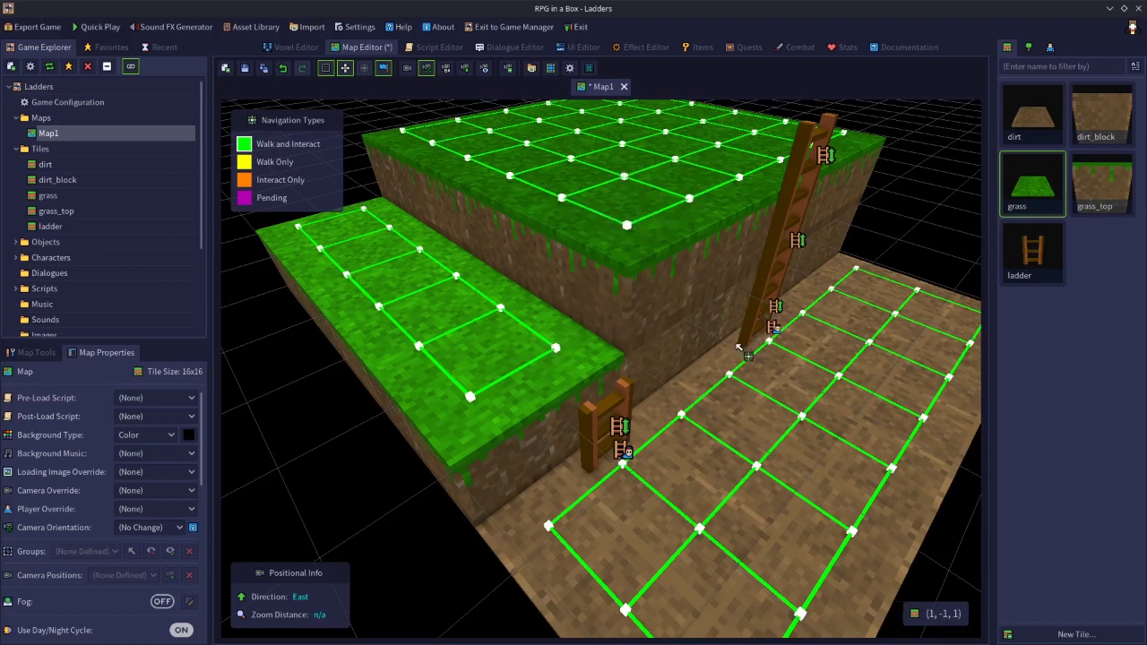
Step: Place a ladder tile at coordinate (-2, -1, 16) on top of the short ladder and make it climbable
{"action": "left_click", "coordinate": [1032, 254]}
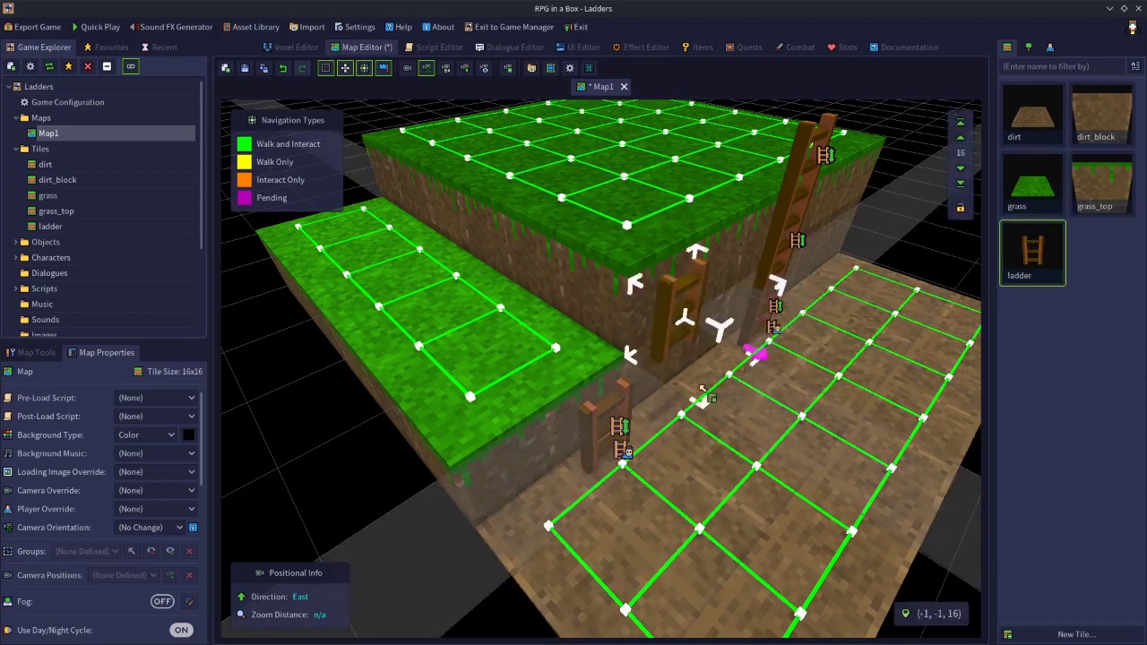
{"action": "left_click", "coordinate": [602, 384]}
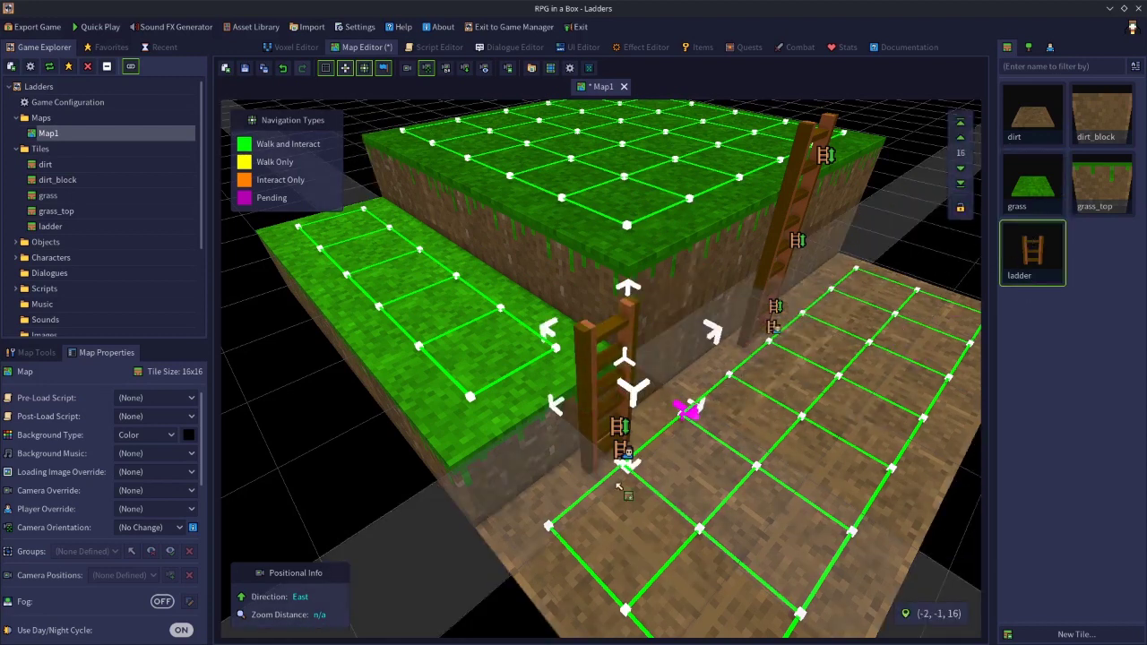
{"action": "left_click", "coordinate": [587, 363]}
{"action": "left_click", "coordinate": [182, 581]}
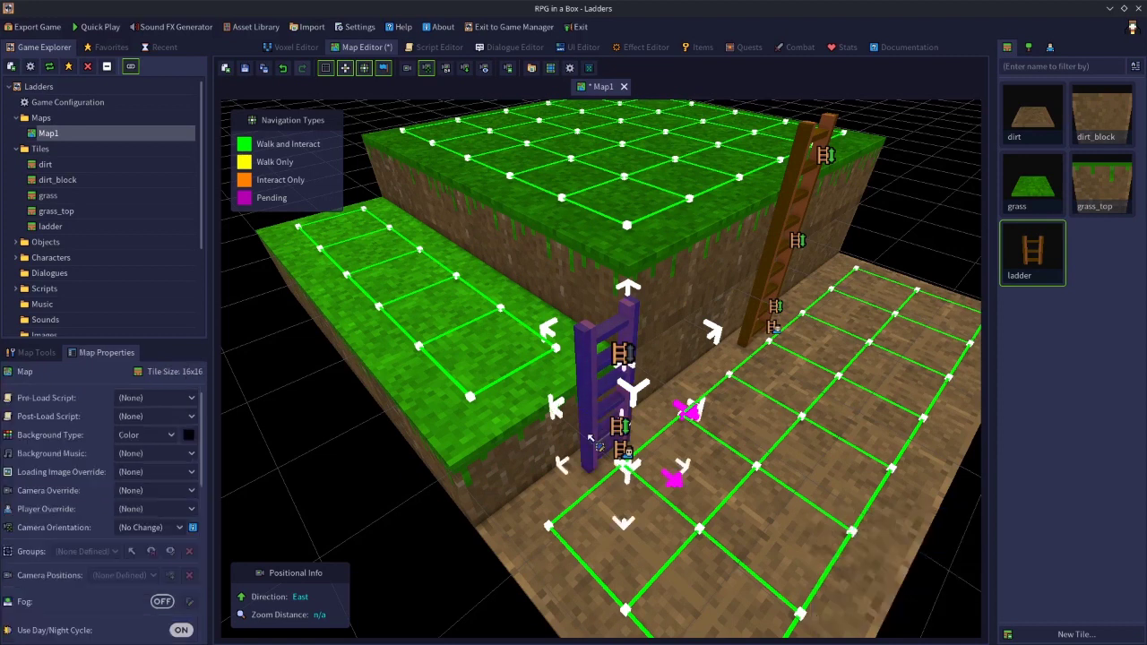
Step: Connect the short ladder's upper and lower tiles with Climb navigation
{"action": "right_click", "coordinate": [590, 393]}
{"action": "mouse_move", "coordinate": [684, 492]}
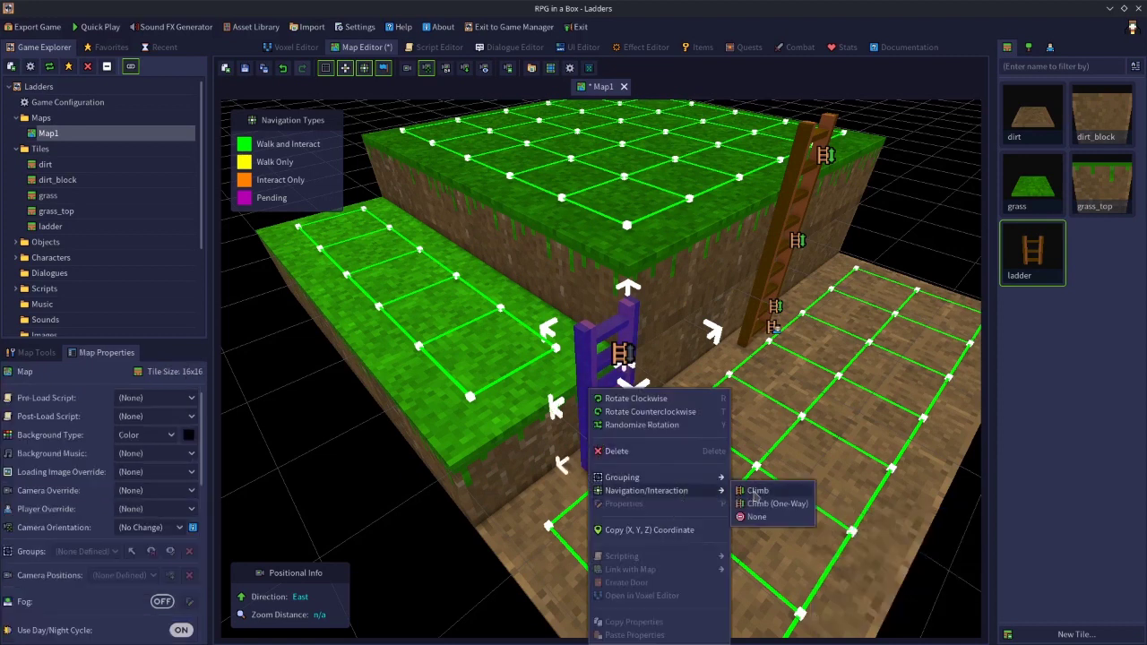
{"action": "left_click", "coordinate": [758, 491]}
Step: Connect the short ladder's upper tile to the grass tile at (-2, -2, 16) with Climb navigation
{"action": "left_click", "coordinate": [571, 362]}
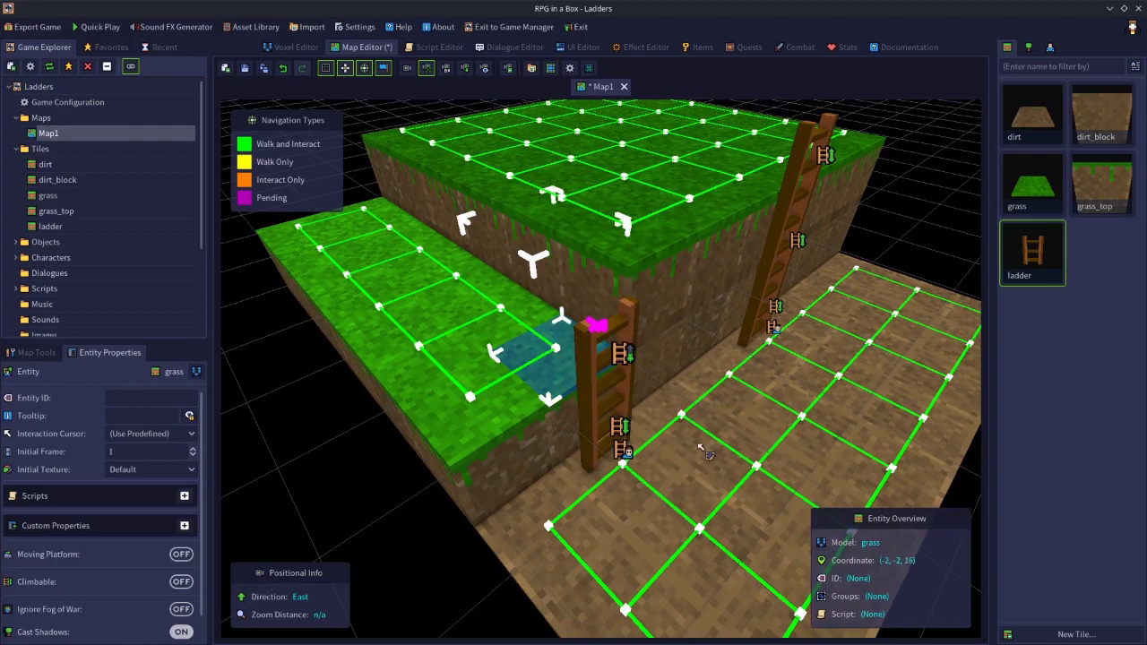
{"action": "left_click", "coordinate": [598, 375]}
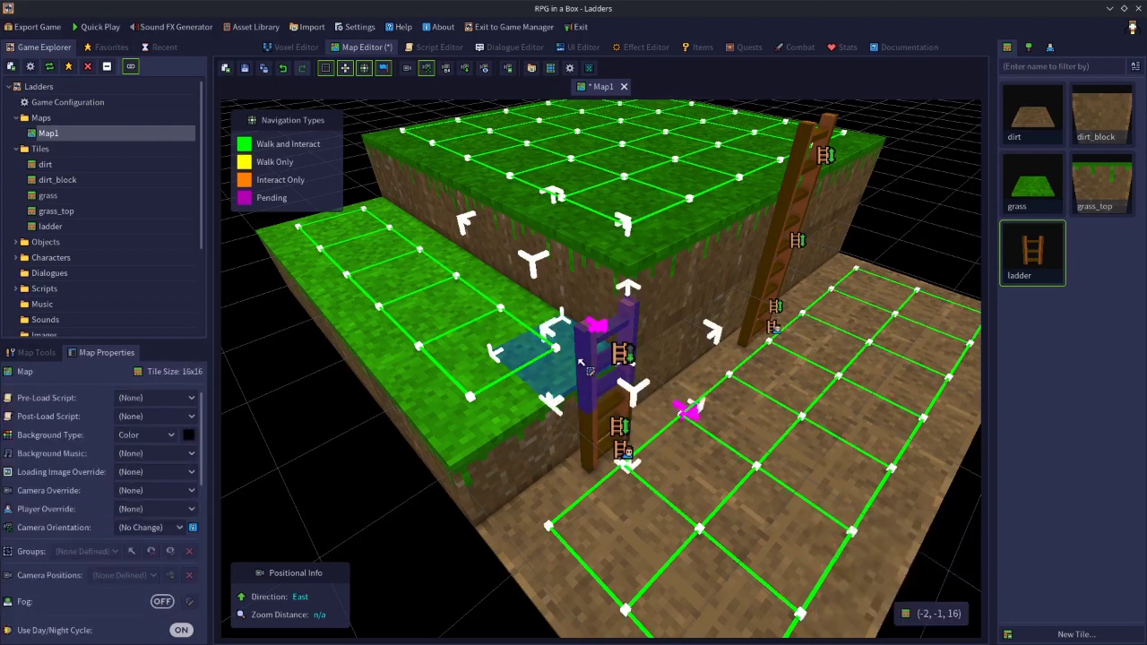
{"action": "right_click", "coordinate": [588, 358]}
{"action": "mouse_move", "coordinate": [679, 463]}
{"action": "left_click", "coordinate": [748, 460]}
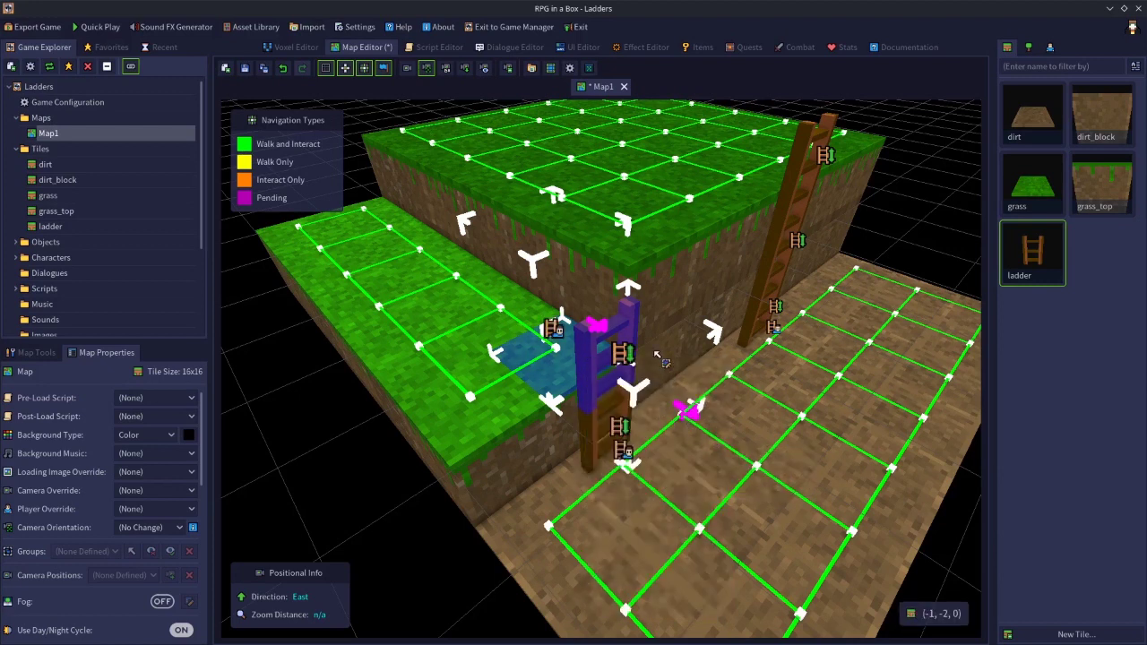
{"action": "left_click", "coordinate": [446, 561]}
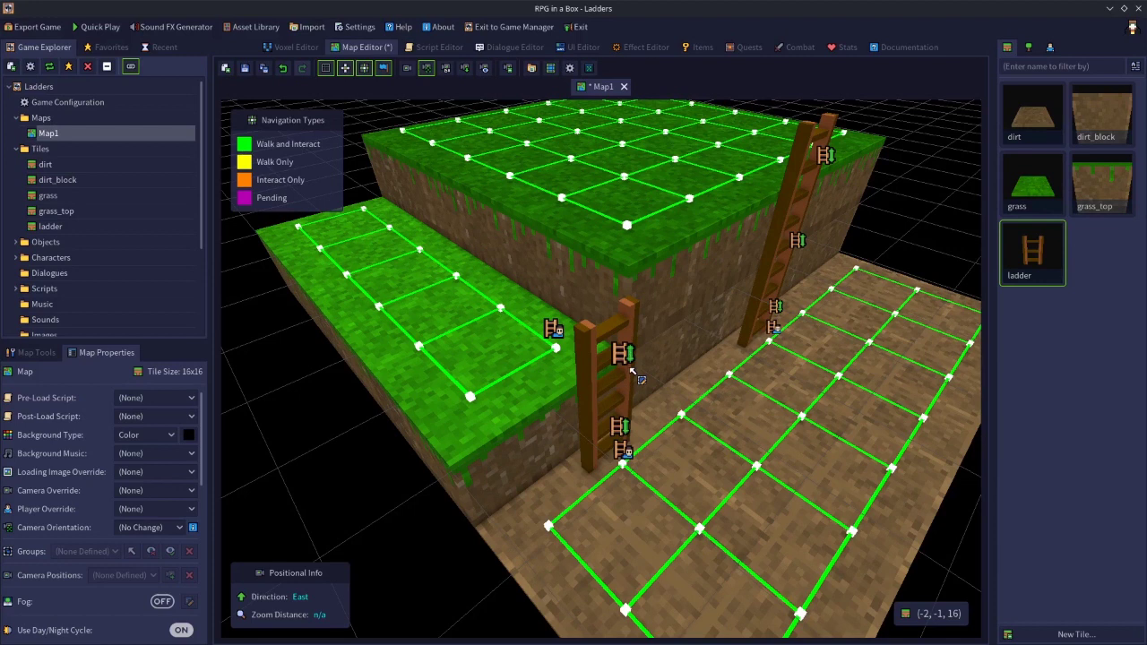
Step: Save Map1 and playtest it by climbing the short ladder onto the lower grass ledge
{"action": "left_click", "coordinate": [244, 67]}
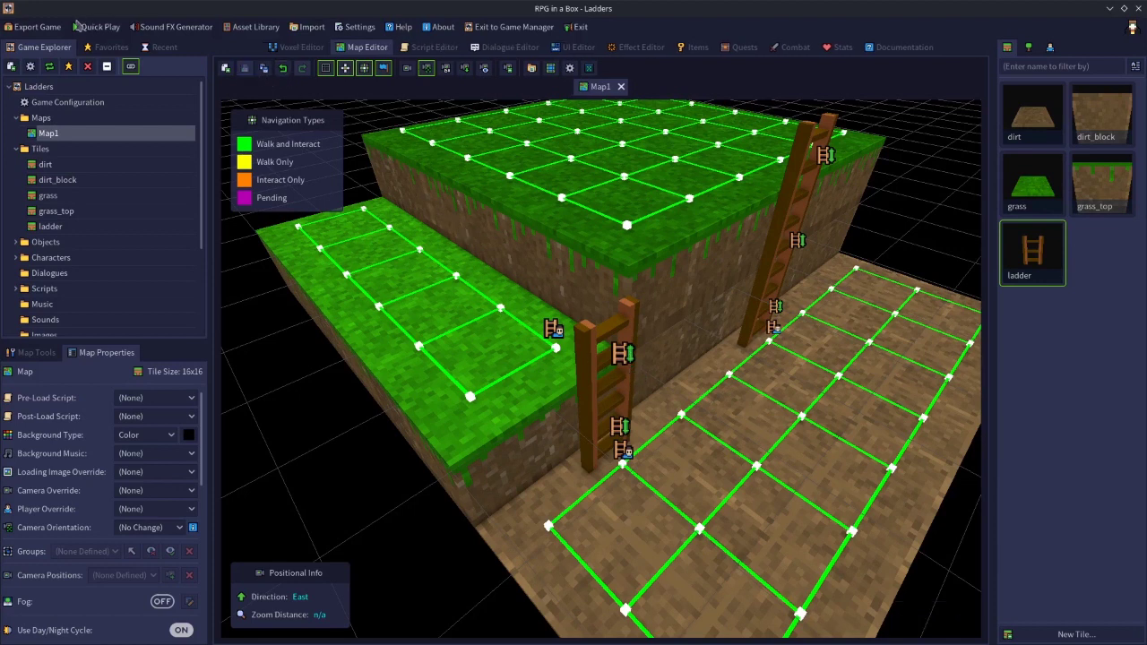
{"action": "left_click", "coordinate": [95, 27]}
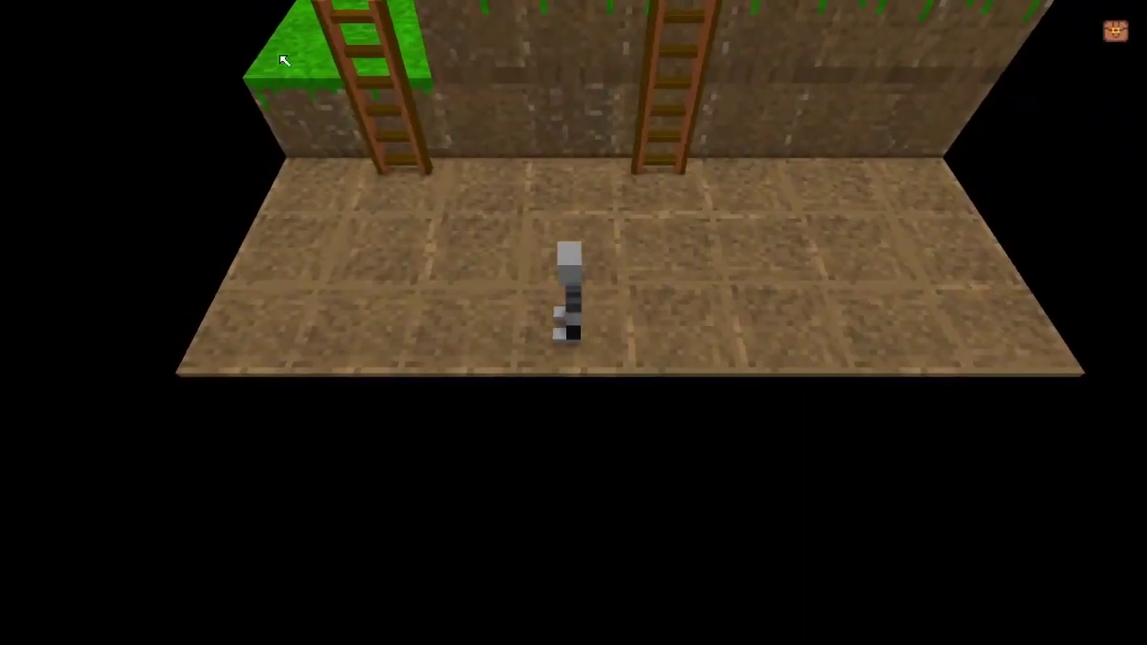
{"action": "key", "text": "Left"}
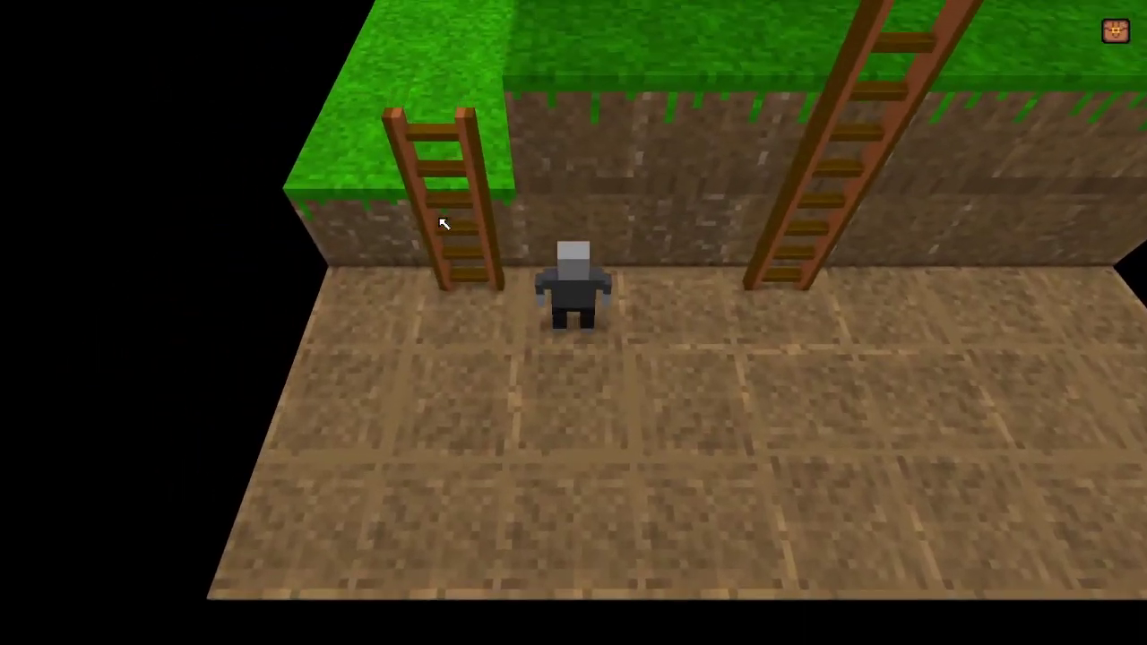
{"action": "key", "text": "Up"}
{"action": "key", "text": "Up"}
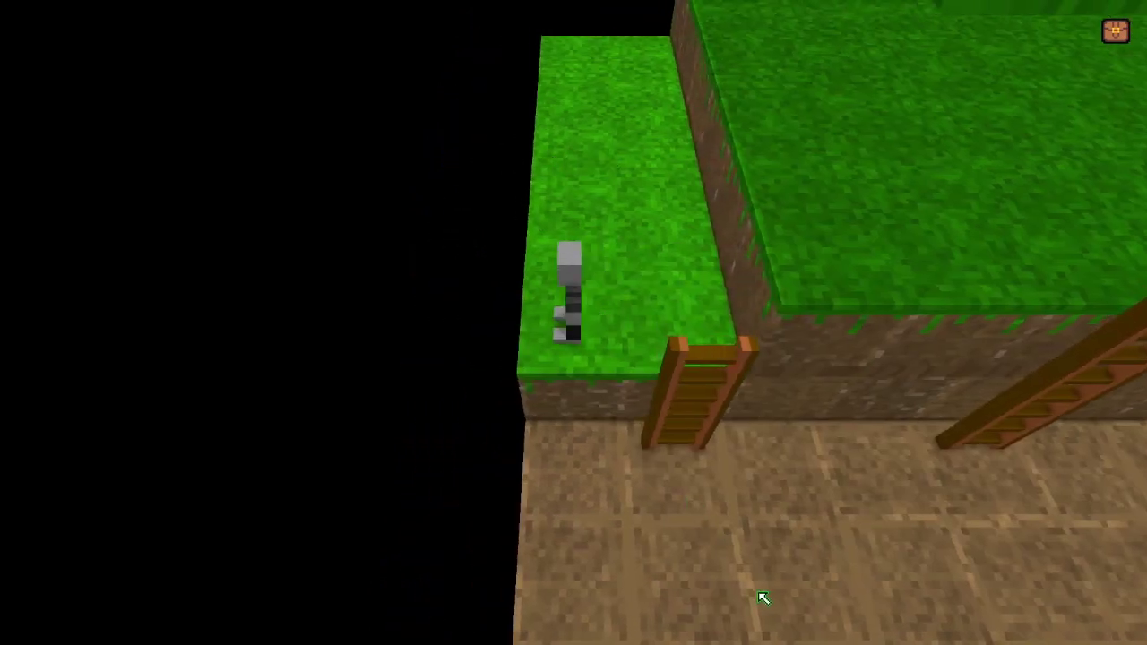
Step: Playtest climbing back down the short ladder onto the dirt floor and end the playtest
{"action": "key", "text": "Down"}
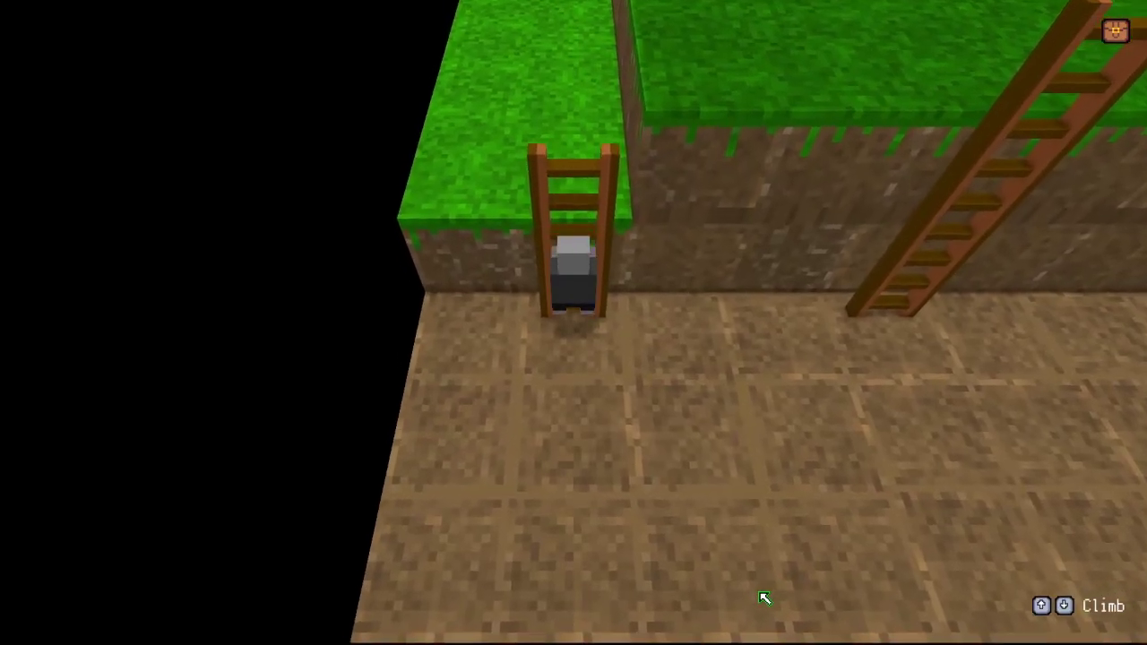
{"action": "key", "text": "Down"}
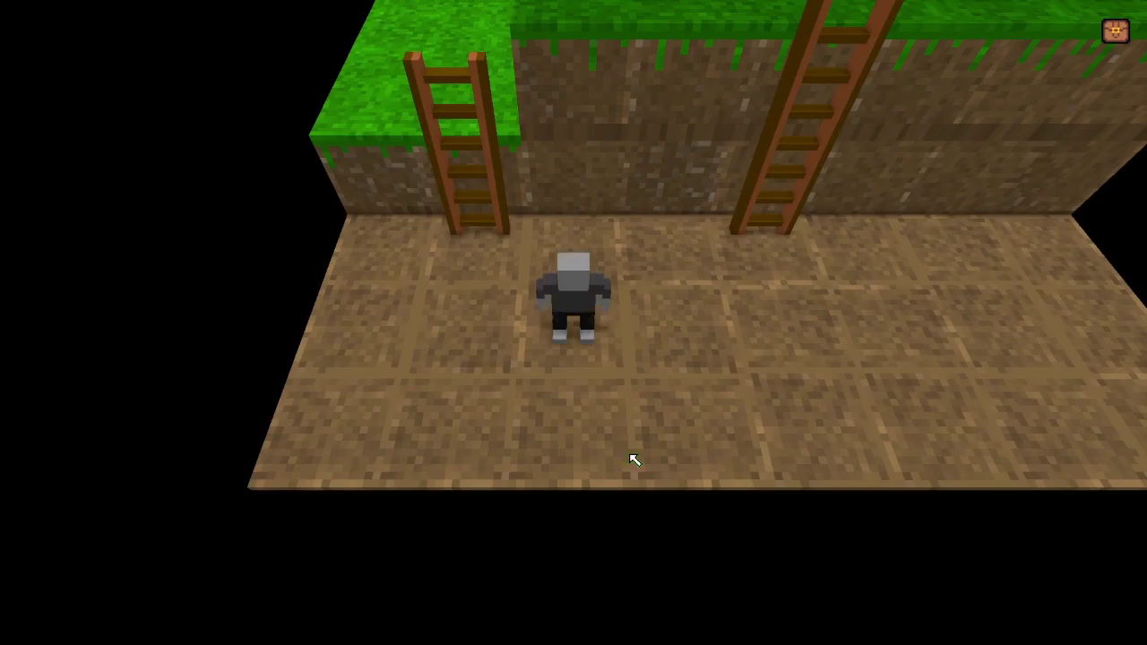
{"action": "key", "text": "Escape"}
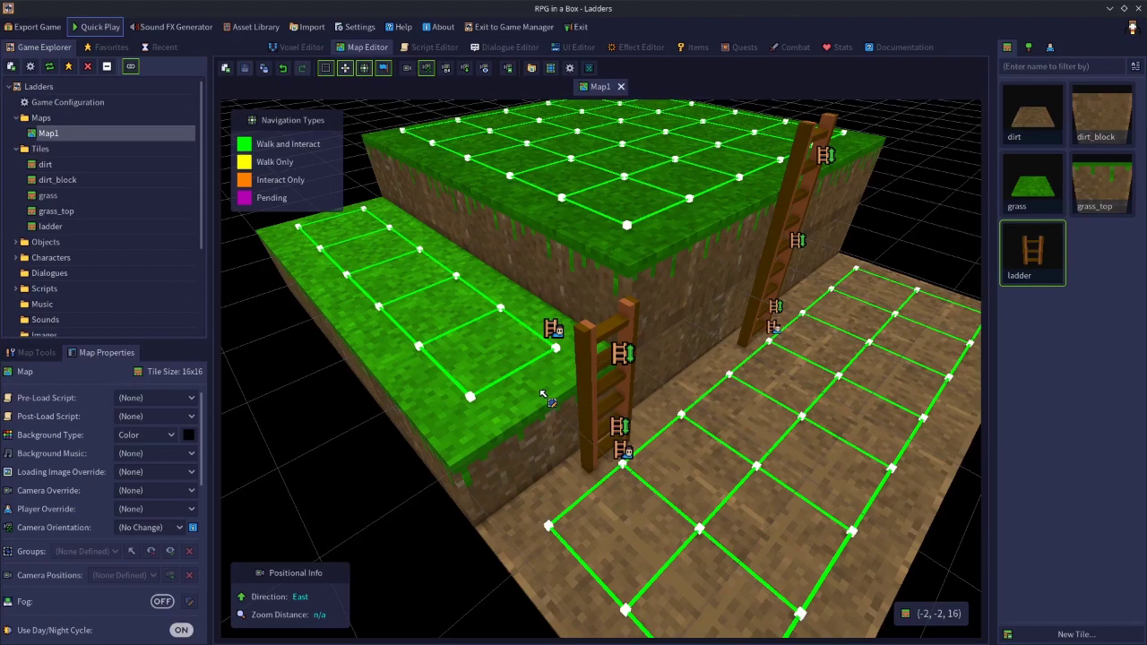
Step: Delete all the tiles of the tall ladder standing against the dirt wall
{"action": "right_click_drag", "start_coordinate": [749, 572], "coordinate": [683, 513]}
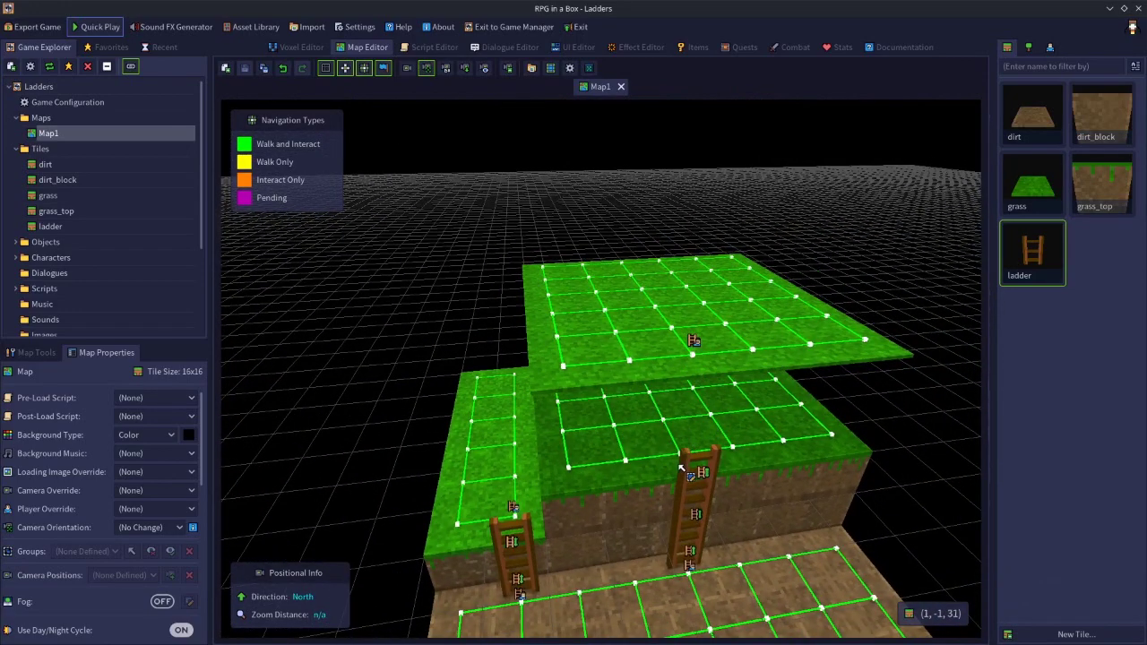
{"action": "left_click", "coordinate": [684, 468]}
{"action": "key", "text": "Delete"}
{"action": "left_click", "coordinate": [684, 516]}
{"action": "key", "text": "Delete"}
{"action": "left_click", "coordinate": [686, 551]}
{"action": "key", "text": "Delete"}
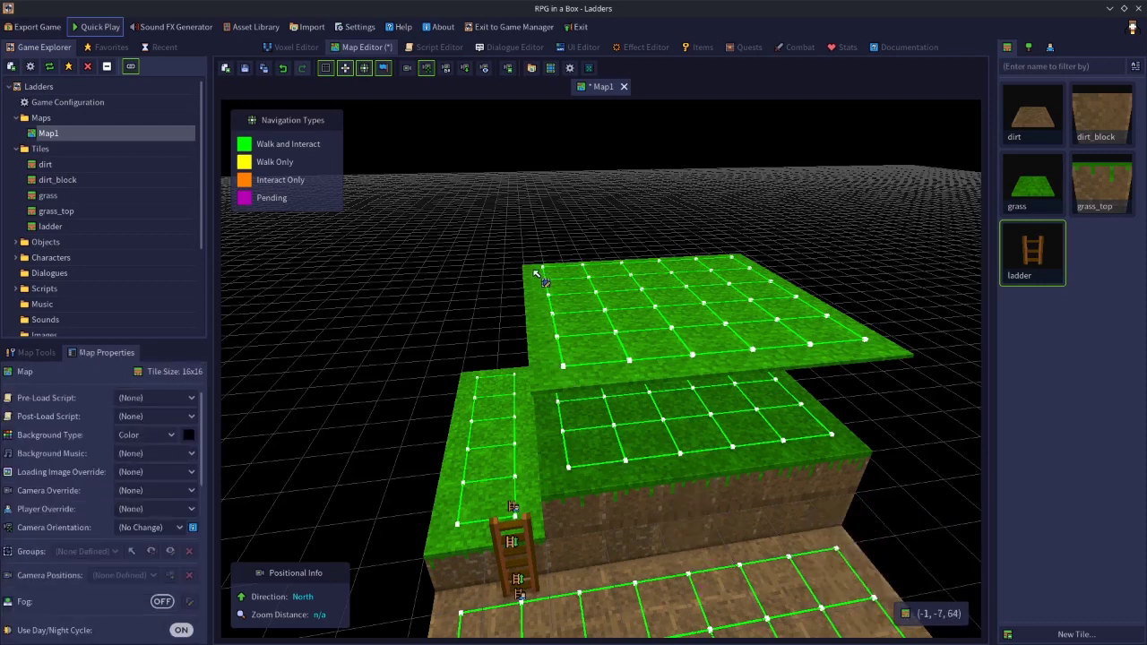
Step: Delete the entire floating grass layer above the raised block and save Map1
{"action": "left_click_drag", "start_coordinate": [538, 276], "coordinate": [867, 354]}
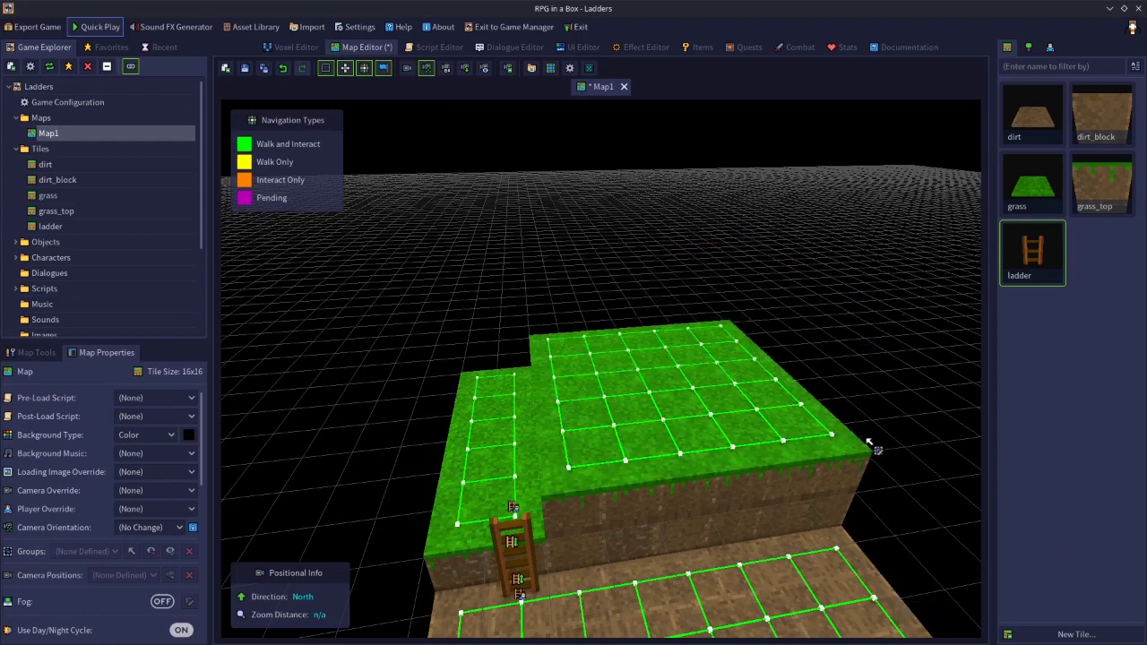
{"action": "key", "text": "Delete"}
{"action": "middle_click_drag", "start_coordinate": [641, 484], "coordinate": [650, 527]}
{"action": "key", "text": "w"}
{"action": "key", "text": "s"}
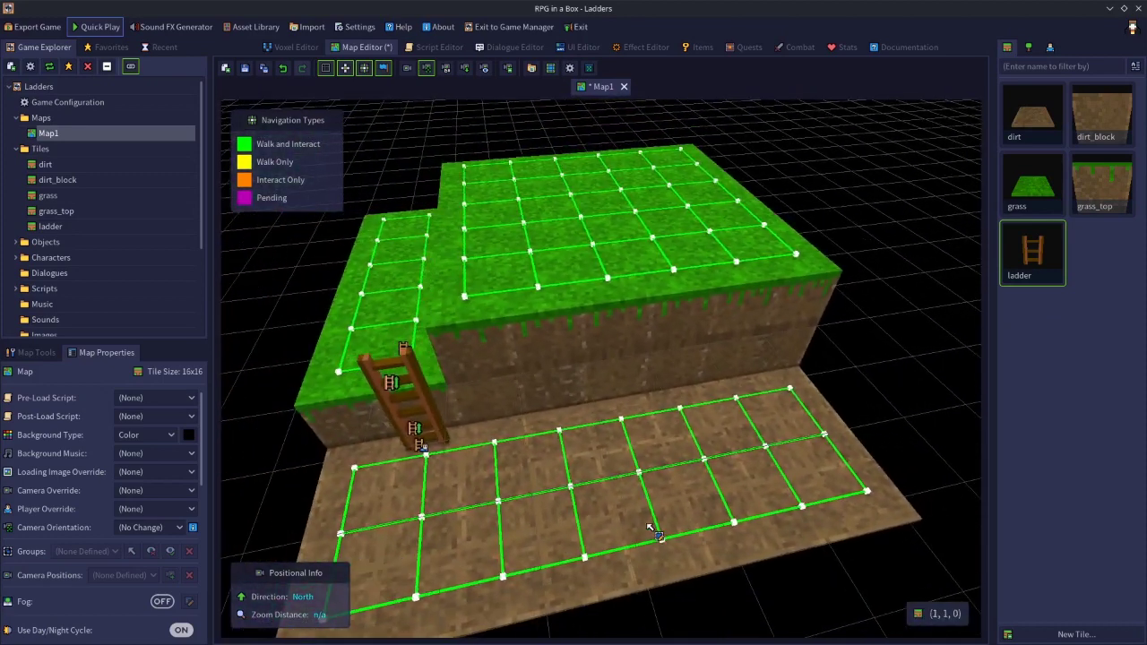
{"action": "left_click", "coordinate": [245, 67]}
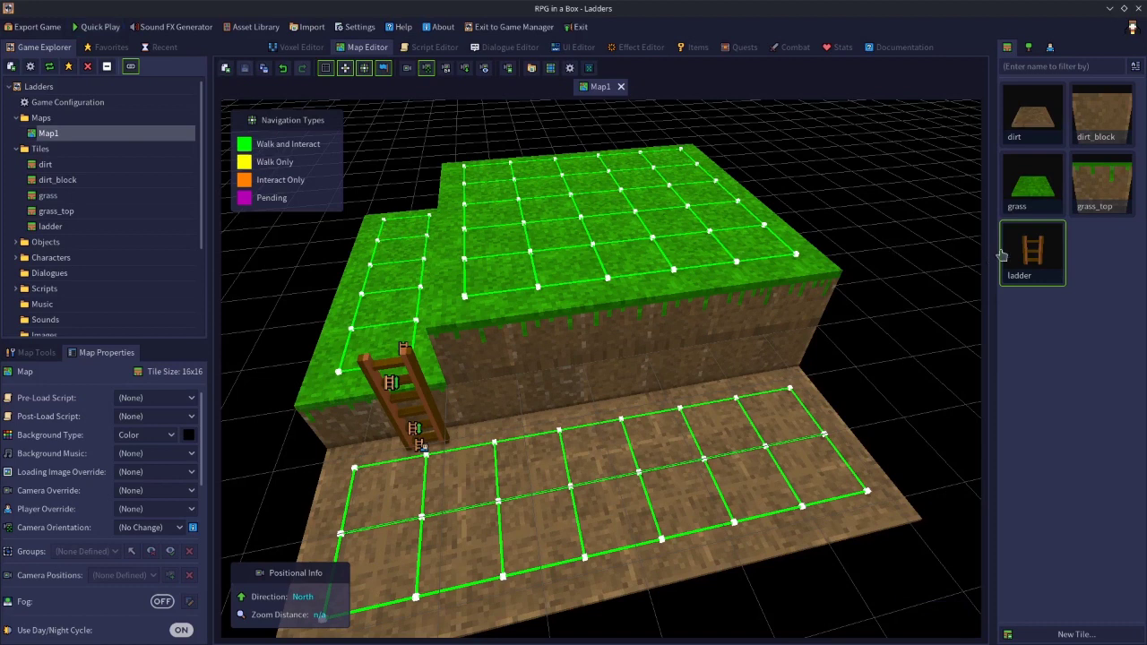
Step: Create an impassable tile named ladder_2 with a grid size of 16 x 16 x 16
{"action": "left_click", "coordinate": [224, 69]}
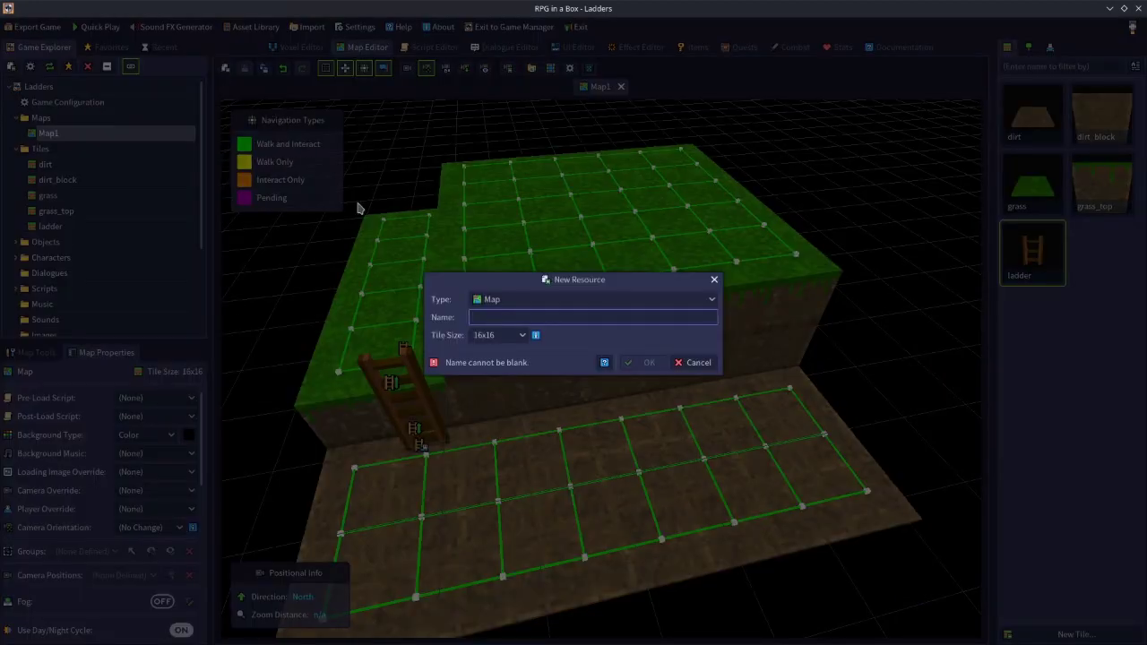
{"action": "left_click", "coordinate": [540, 299]}
{"action": "left_click", "coordinate": [500, 316]}
{"action": "left_click", "coordinate": [506, 302]}
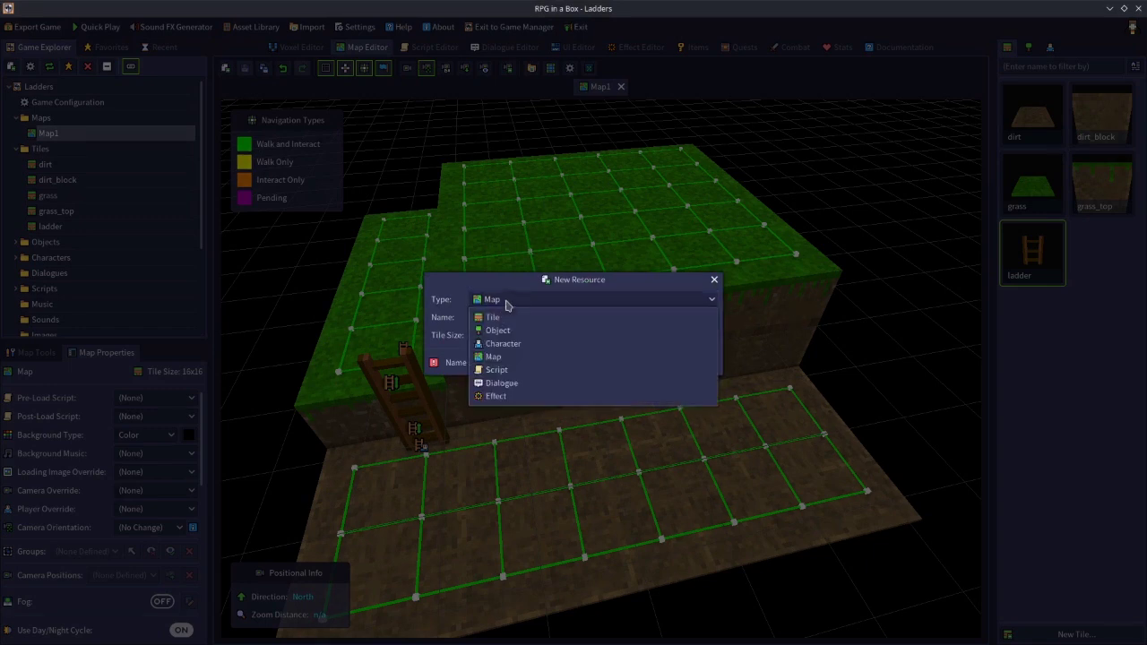
{"action": "left_click", "coordinate": [495, 317]}
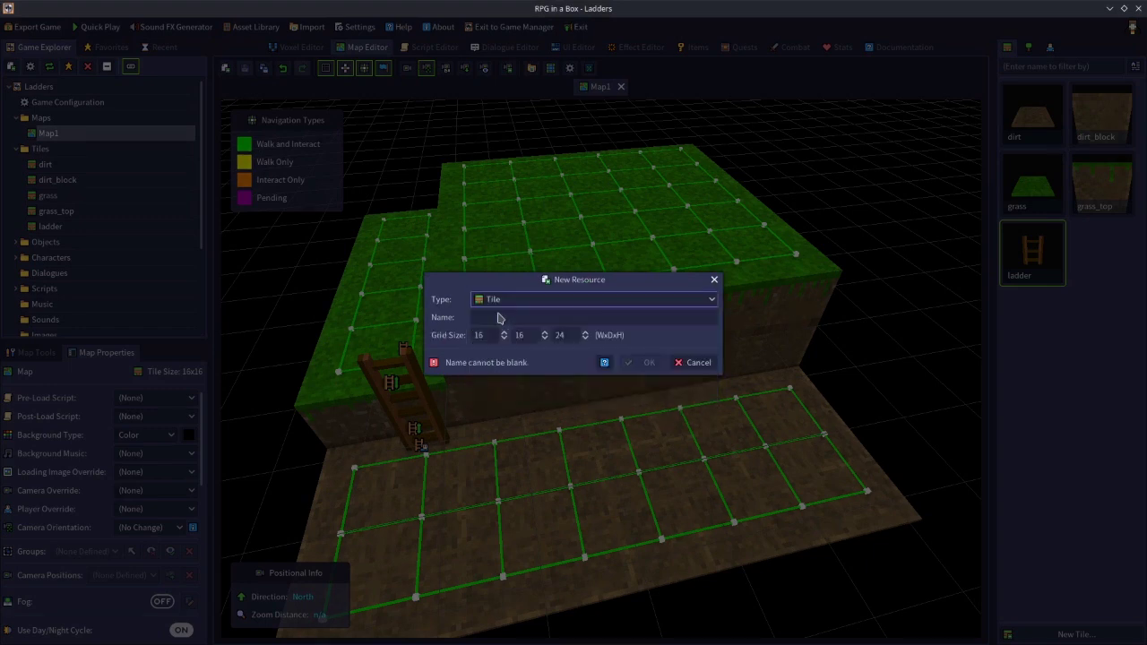
{"action": "double_click", "coordinate": [565, 336]}
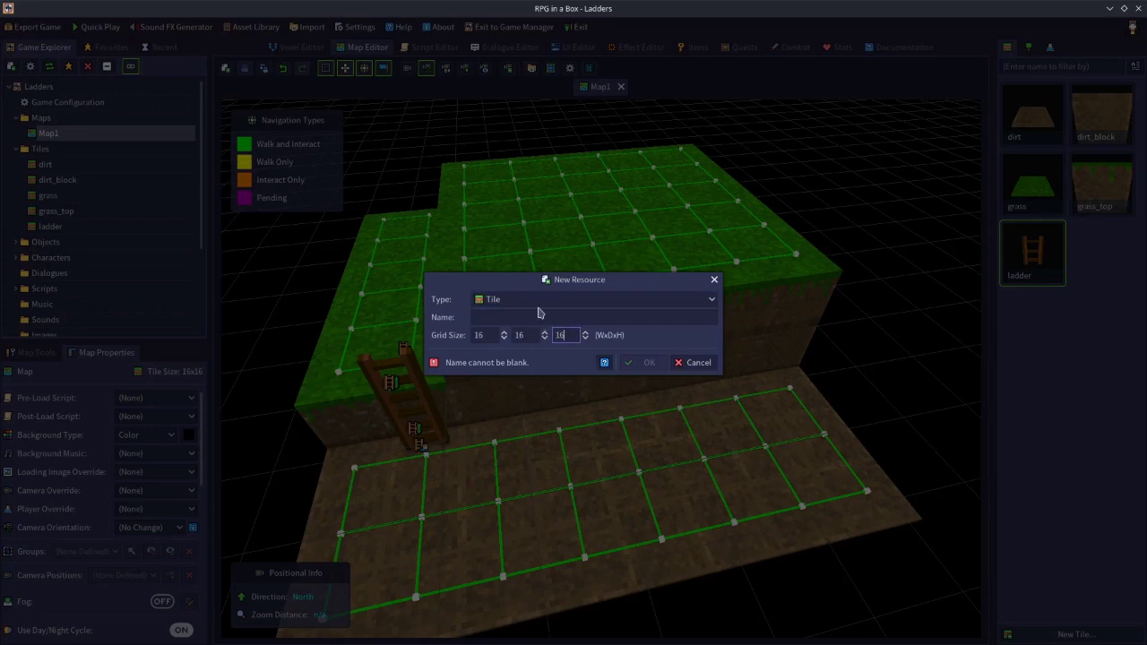
{"action": "left_click", "coordinate": [525, 319]}
{"action": "type", "text": "lad"}
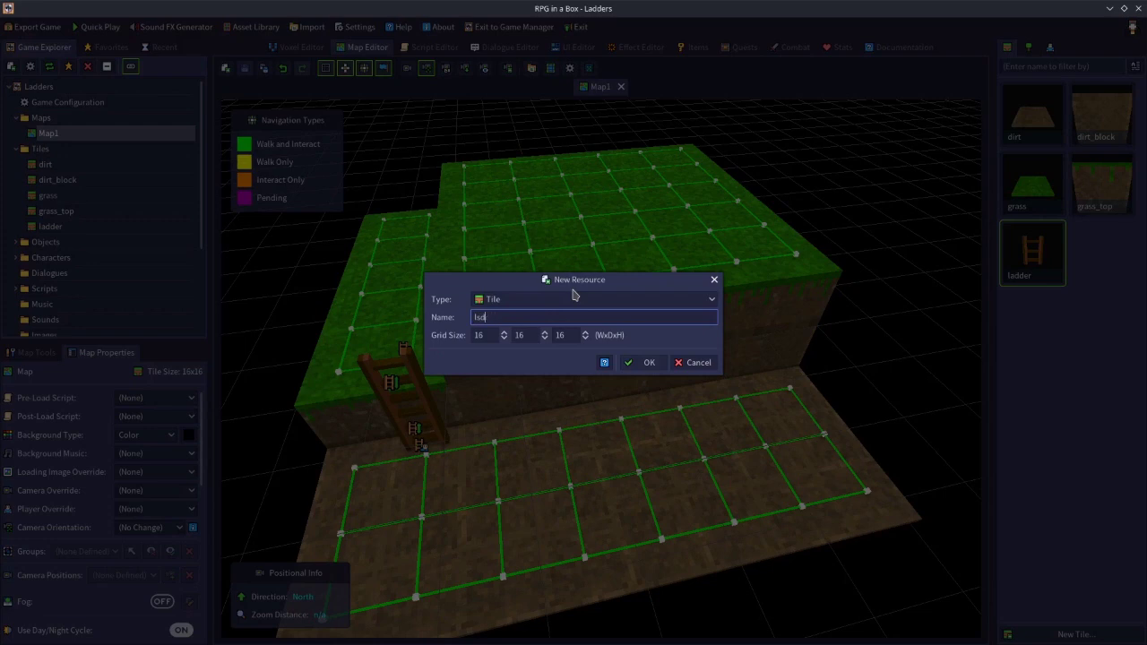
{"action": "type", "text": "der_2"}
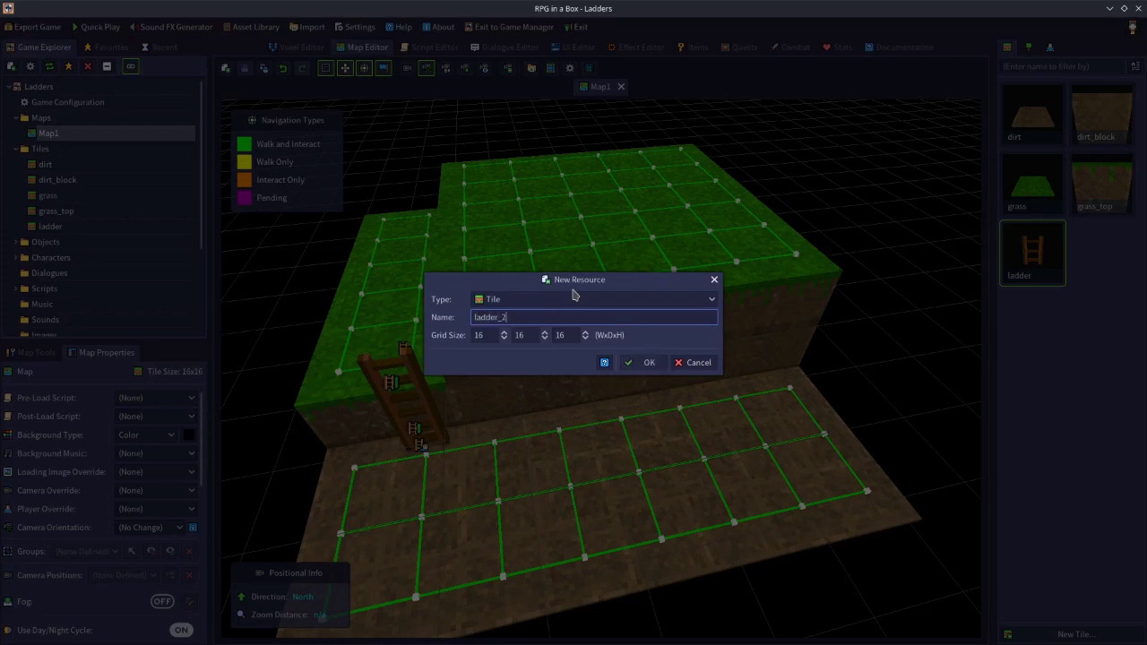
{"action": "left_click", "coordinate": [647, 363]}
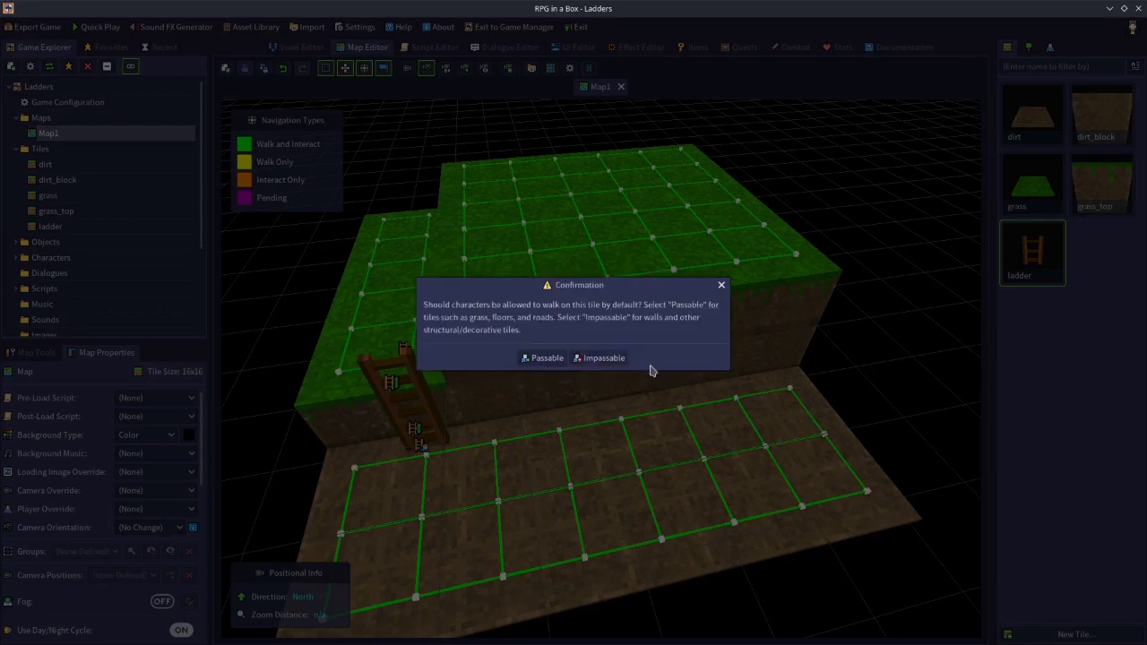
{"action": "left_click", "coordinate": [587, 366]}
Step: Draw a full-height, one-voxel-thick post in colour 3a394d near the back left corner of the ladder_2 grid
{"action": "middle_click_drag", "start_coordinate": [640, 422], "coordinate": [628, 482]}
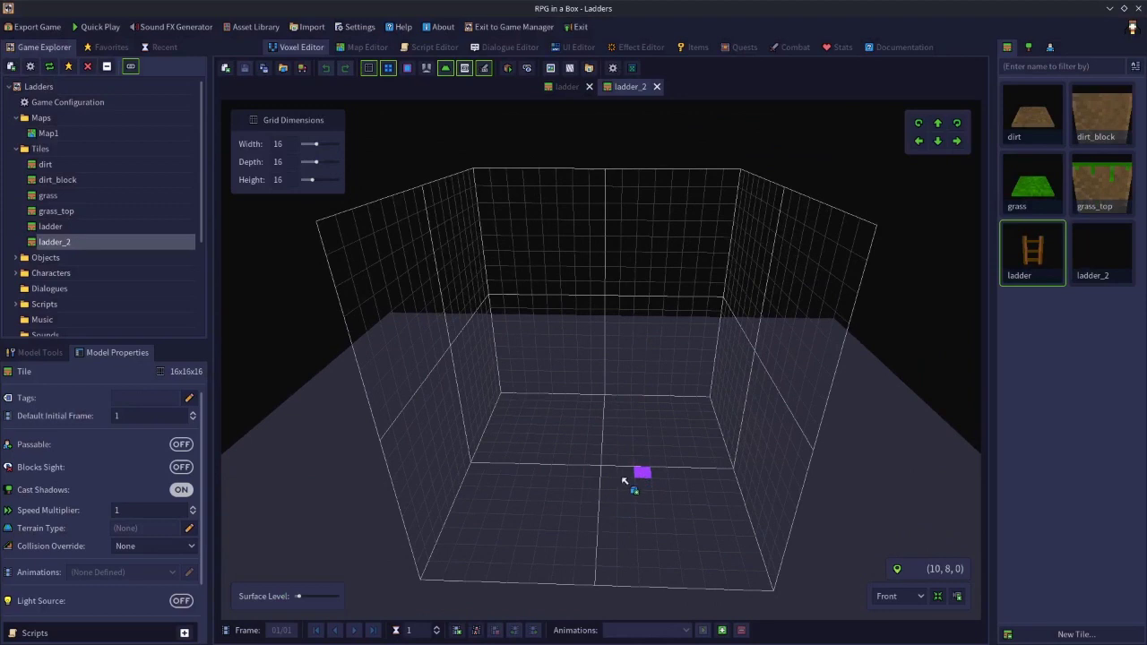
{"action": "left_click", "coordinate": [49, 353]}
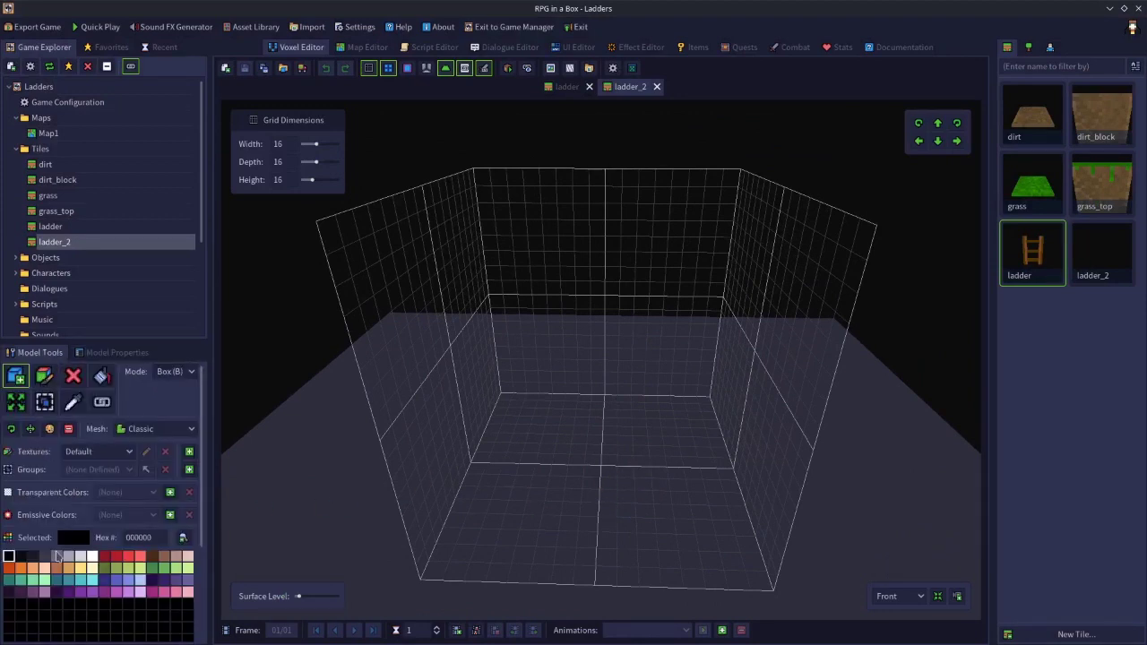
{"action": "left_click", "coordinate": [44, 557]}
{"action": "left_click_drag", "start_coordinate": [532, 405], "coordinate": [526, 329]}
{"action": "left_click", "coordinate": [525, 318]}
{"action": "left_click", "coordinate": [525, 316]}
{"action": "middle_click_drag", "start_coordinate": [525, 317], "coordinate": [538, 377]}
Step: Copy the post and paste it near the back right corner as the ladder's second post
{"action": "left_click_drag", "start_coordinate": [511, 224], "coordinate": [467, 160]}
{"action": "key", "text": "ctrl+v"}
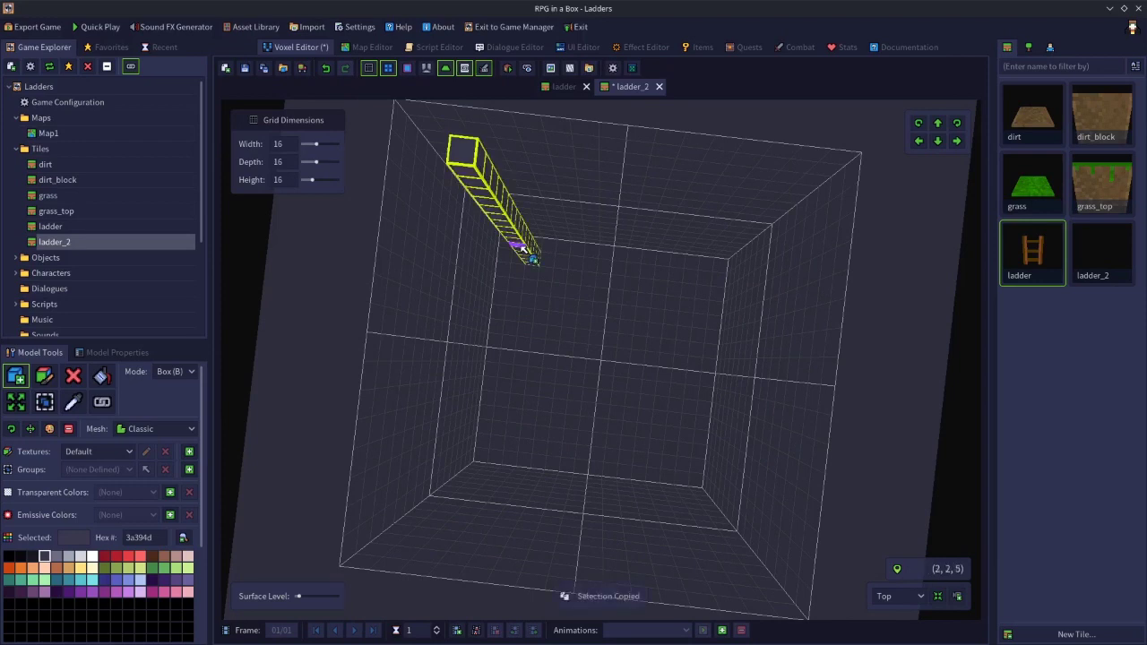
{"action": "left_click", "coordinate": [958, 142]}
{"action": "left_click", "coordinate": [957, 143]}
{"action": "left_click", "coordinate": [957, 143]}
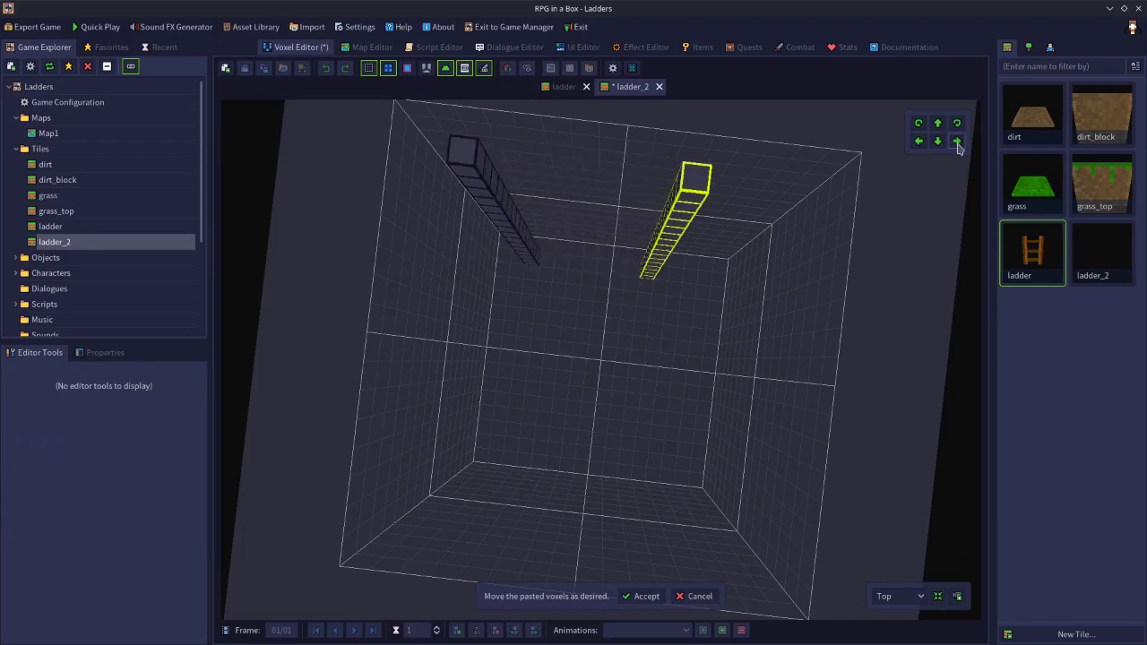
{"action": "left_click", "coordinate": [957, 142]}
{"action": "left_click", "coordinate": [958, 143]}
{"action": "left_click", "coordinate": [957, 143]}
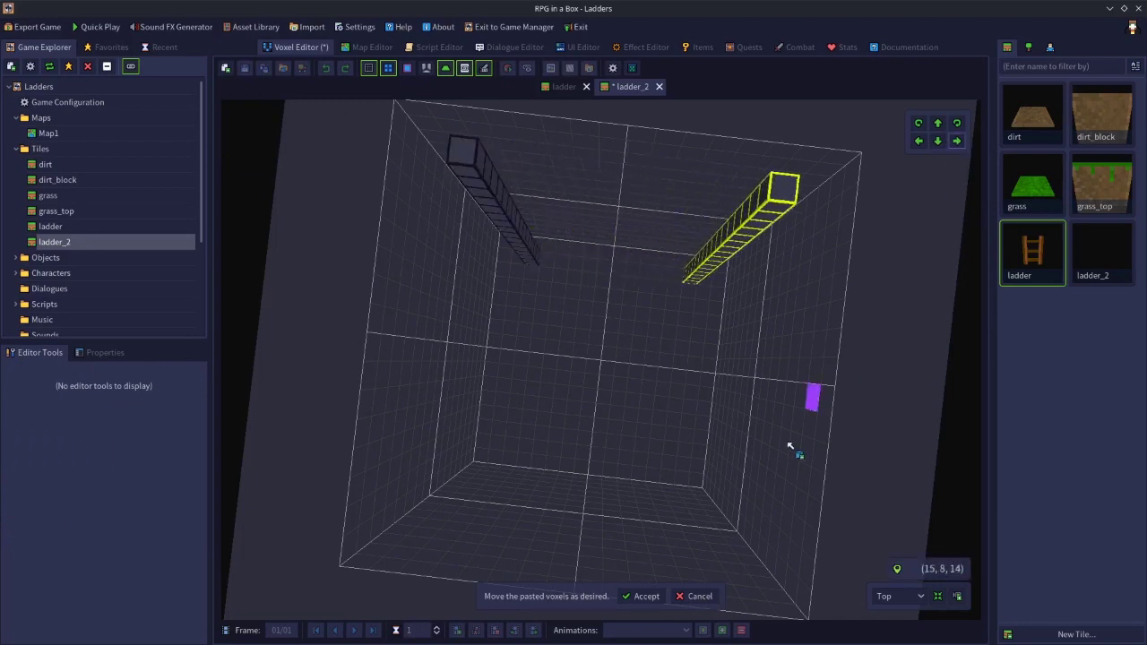
{"action": "left_click", "coordinate": [647, 596]}
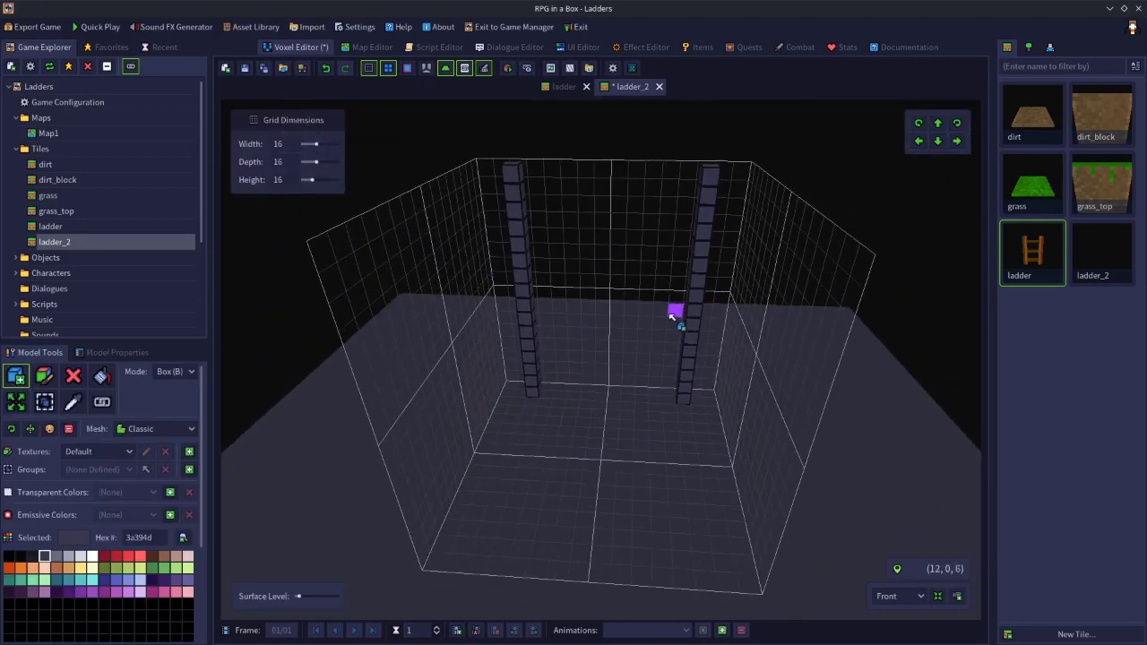
Step: Draw a one-voxel-thick horizontal rung connecting the two posts near their base
{"action": "right_click_drag", "start_coordinate": [577, 392], "coordinate": [403, 333]}
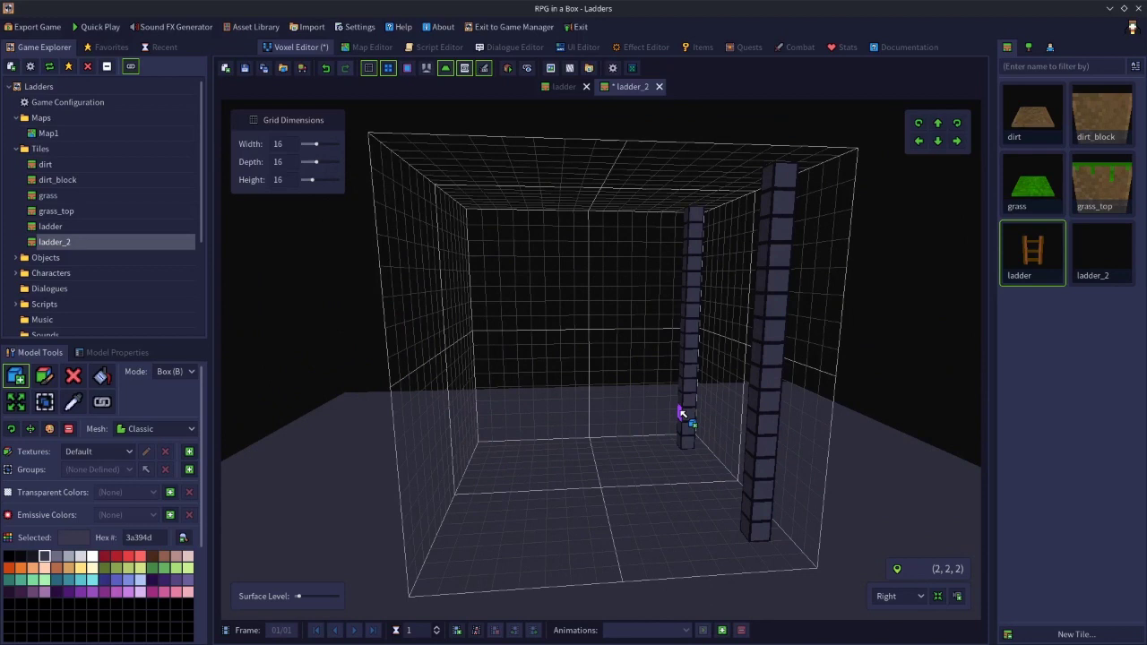
{"action": "left_click_drag", "start_coordinate": [693, 428], "coordinate": [742, 473]}
{"action": "right_click_drag", "start_coordinate": [742, 472], "coordinate": [653, 469]}
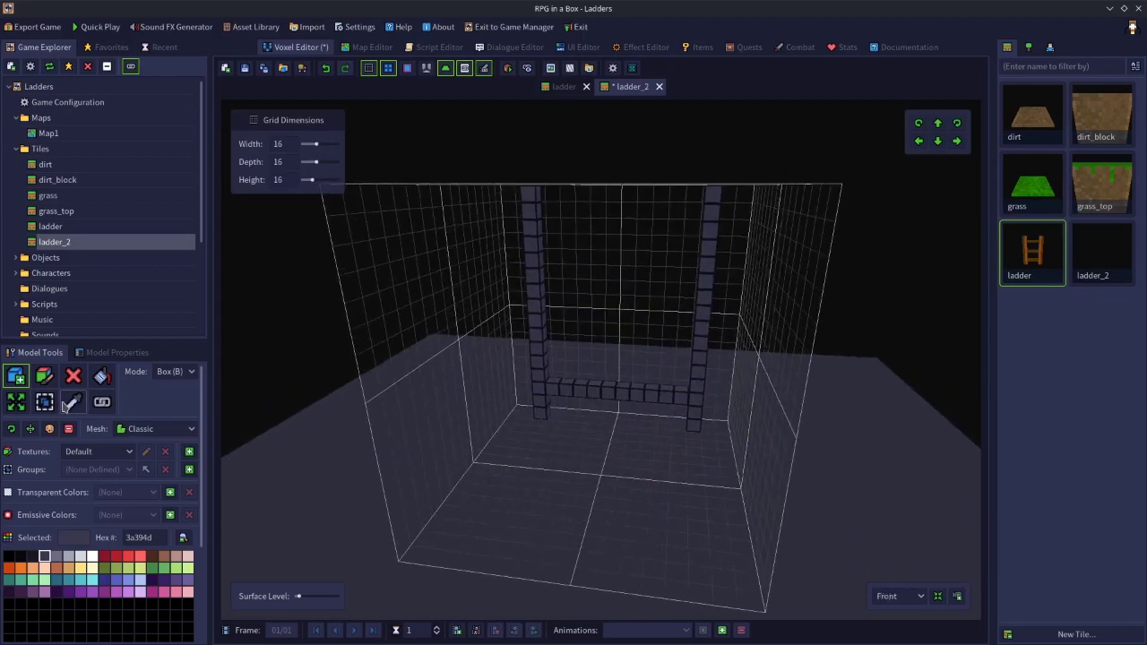
Step: Copy the bottom rung and paste it three voxels higher as the second rung
{"action": "left_click", "coordinate": [44, 403]}
{"action": "left_click_drag", "start_coordinate": [550, 389], "coordinate": [682, 403]}
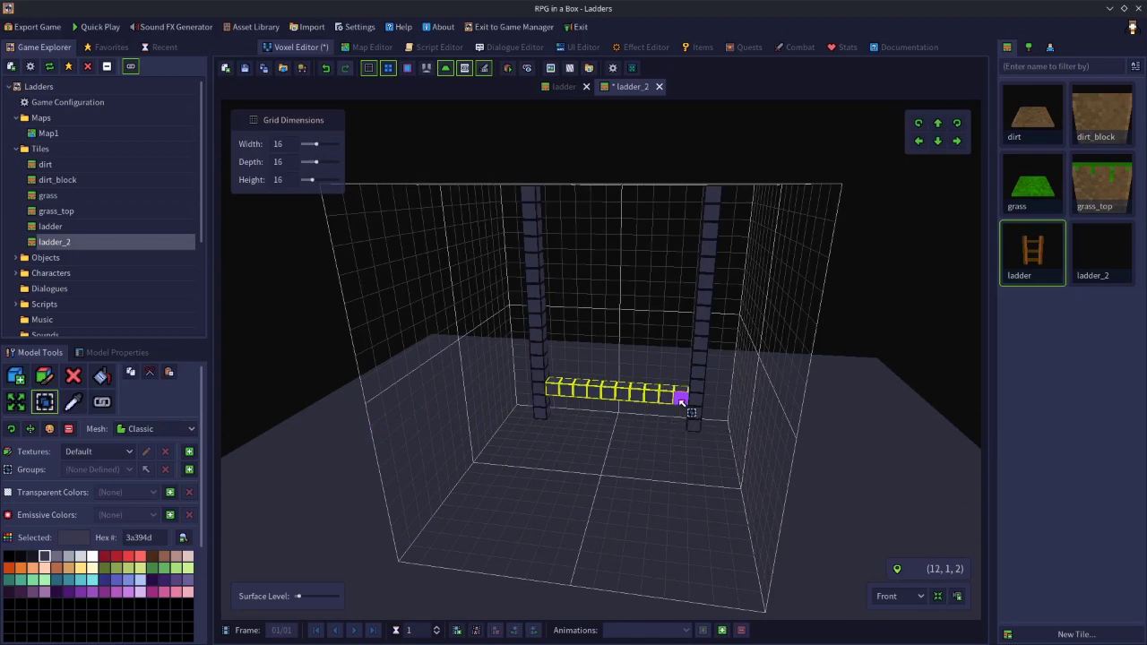
{"action": "key", "text": "ctrl+c"}
{"action": "key", "text": "ctrl+v"}
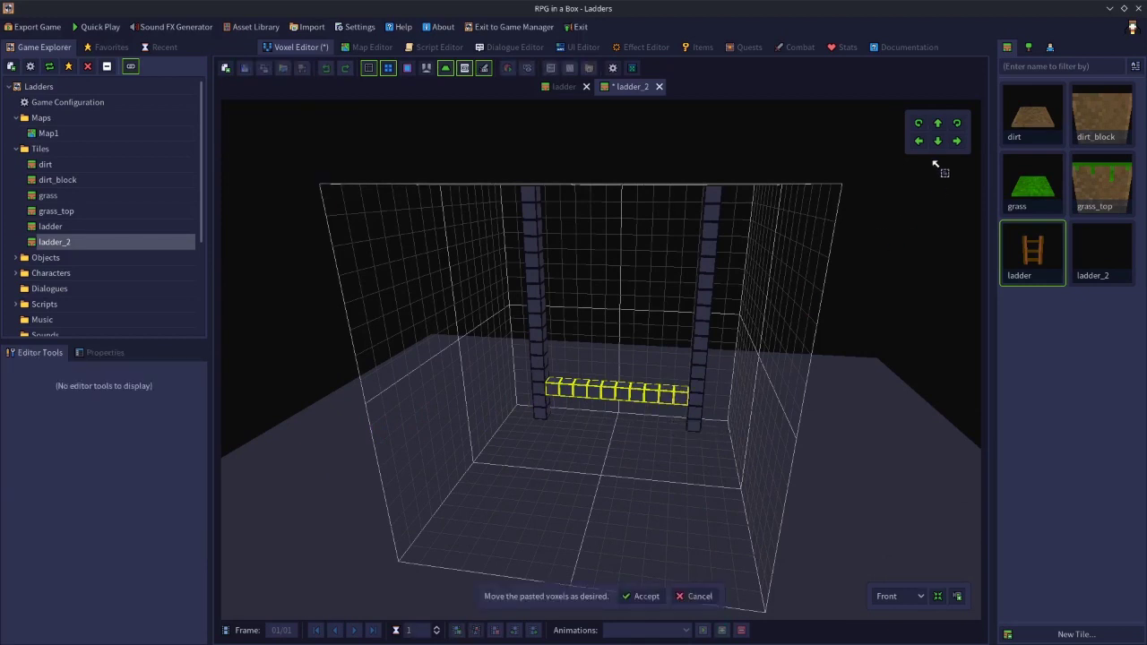
{"action": "left_click", "coordinate": [938, 124]}
{"action": "left_click", "coordinate": [938, 123]}
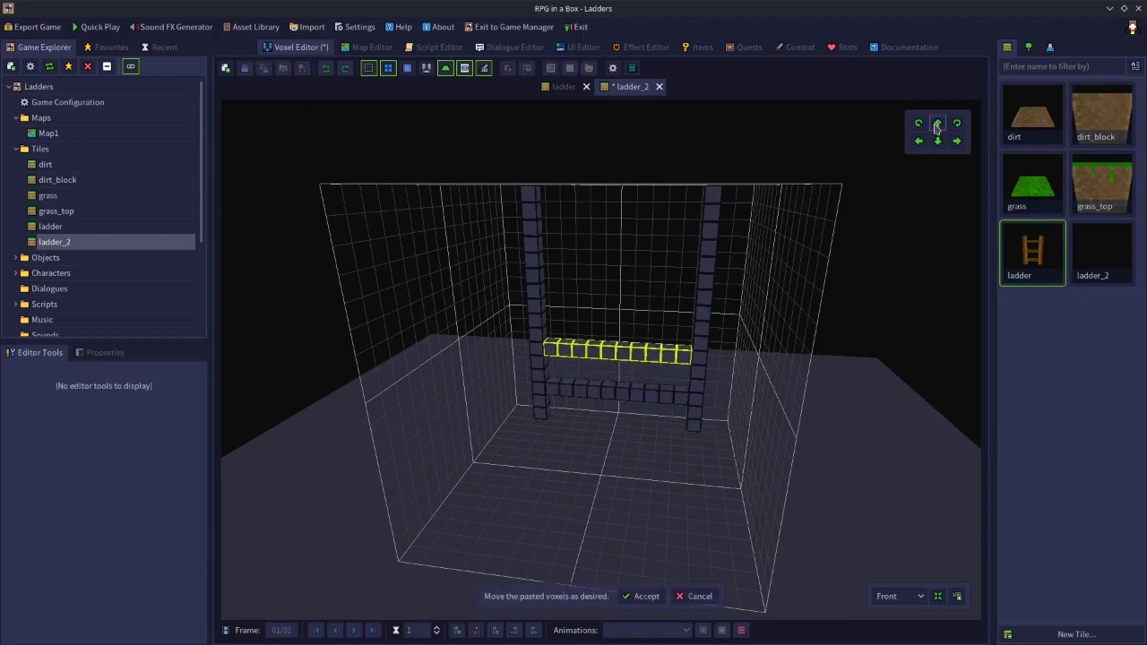
{"action": "left_click", "coordinate": [643, 596]}
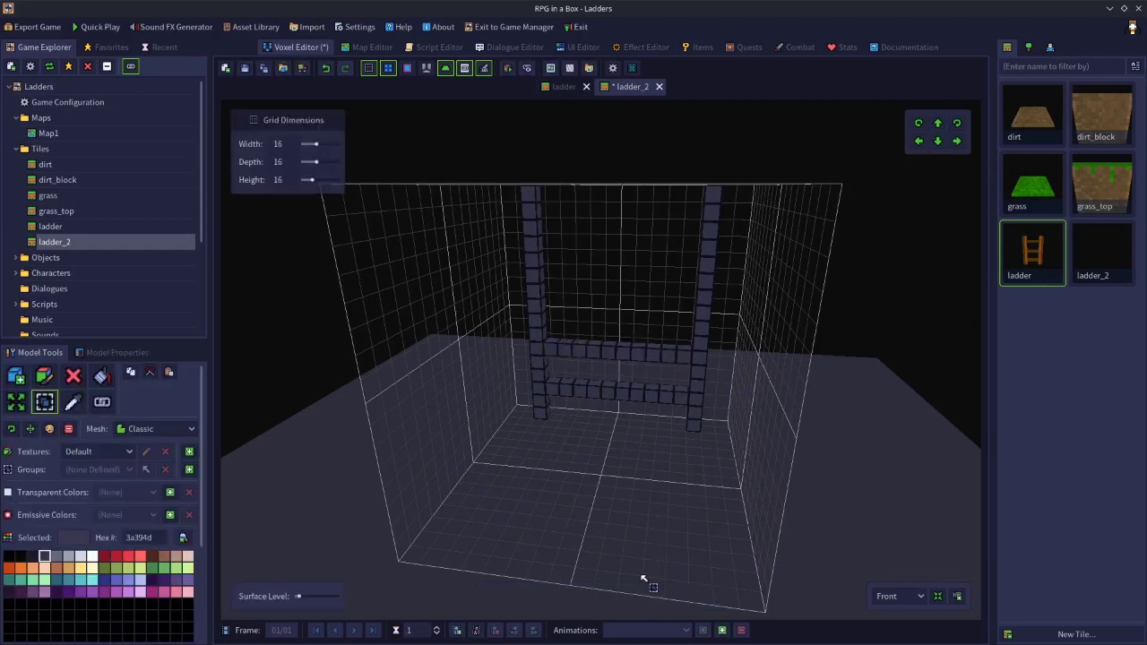
Step: Paste a third rung three voxels above the second one
{"action": "key", "text": "ctrl+v"}
{"action": "left_click", "coordinate": [938, 124]}
{"action": "left_click", "coordinate": [939, 124]}
{"action": "left_click", "coordinate": [939, 124]}
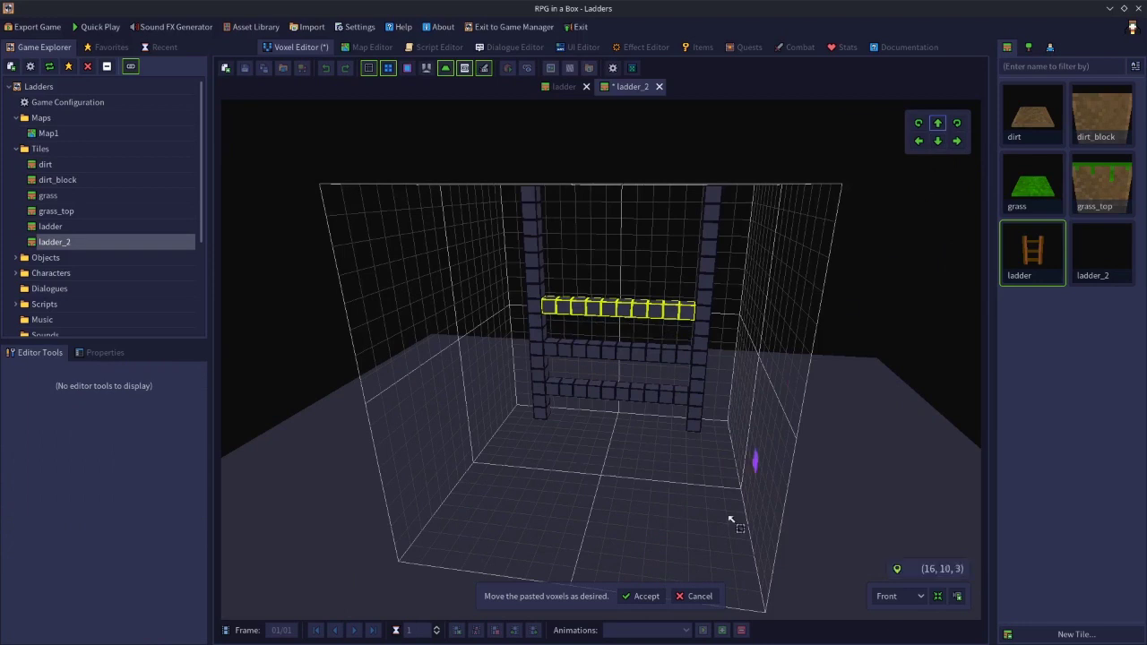
{"action": "left_click", "coordinate": [644, 597]}
Step: Paste a fourth rung three voxels above the third one
{"action": "key", "text": "ctrl+v"}
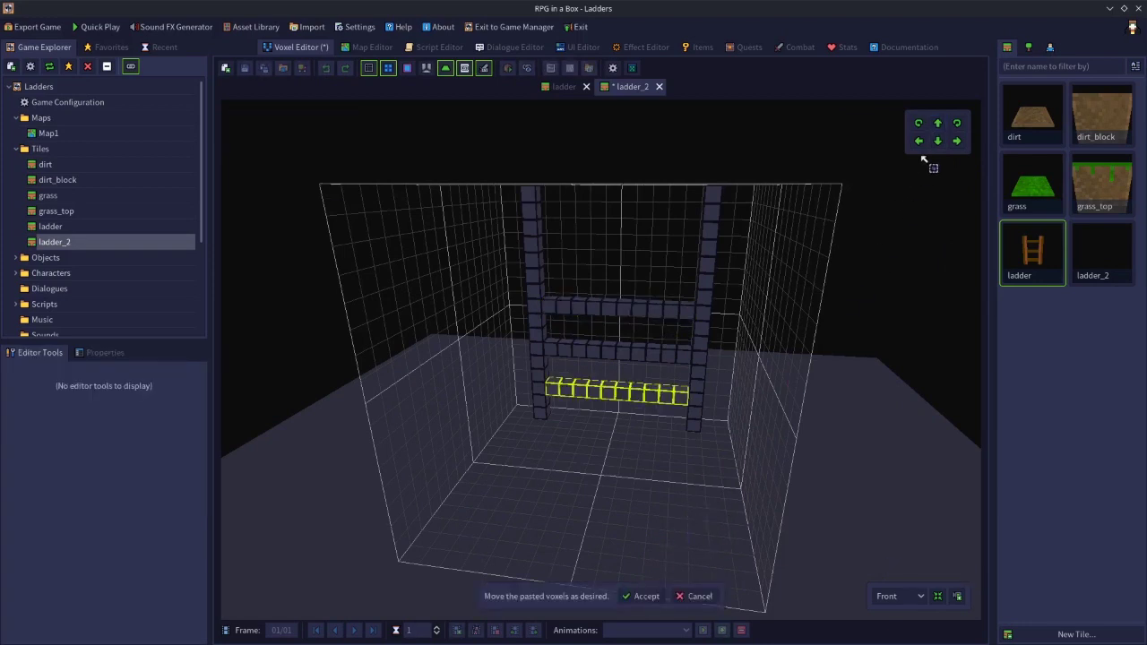
{"action": "left_click", "coordinate": [938, 124]}
{"action": "left_click", "coordinate": [938, 124]}
{"action": "left_click", "coordinate": [937, 124]}
{"action": "left_click", "coordinate": [938, 123]}
{"action": "left_click", "coordinate": [937, 124]}
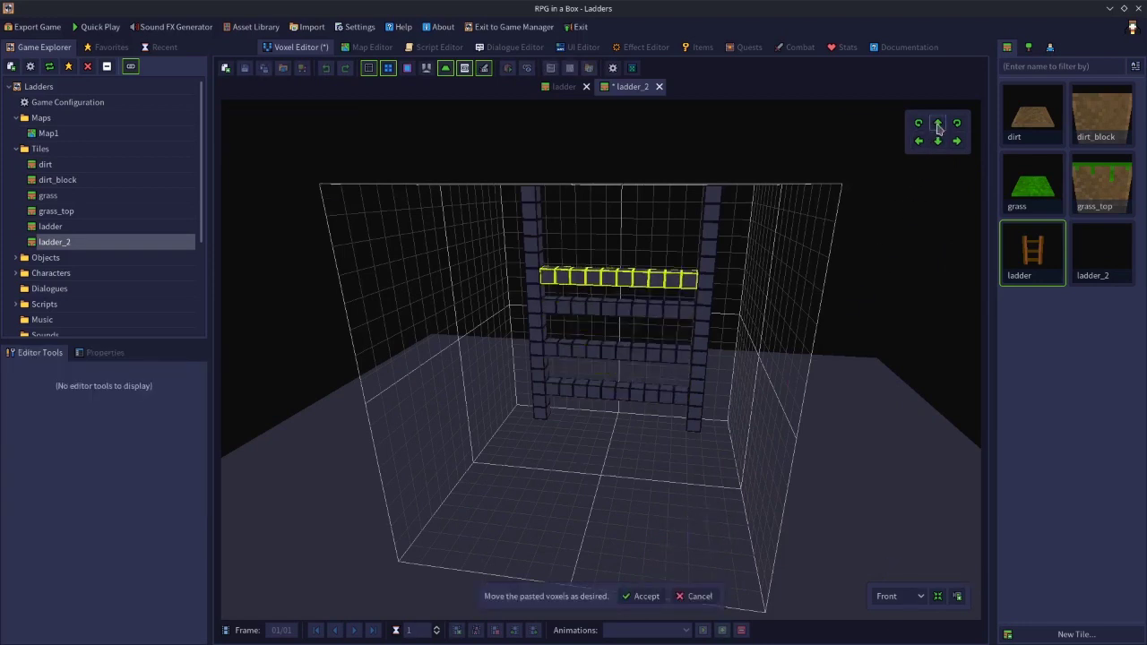
{"action": "left_click", "coordinate": [939, 125]}
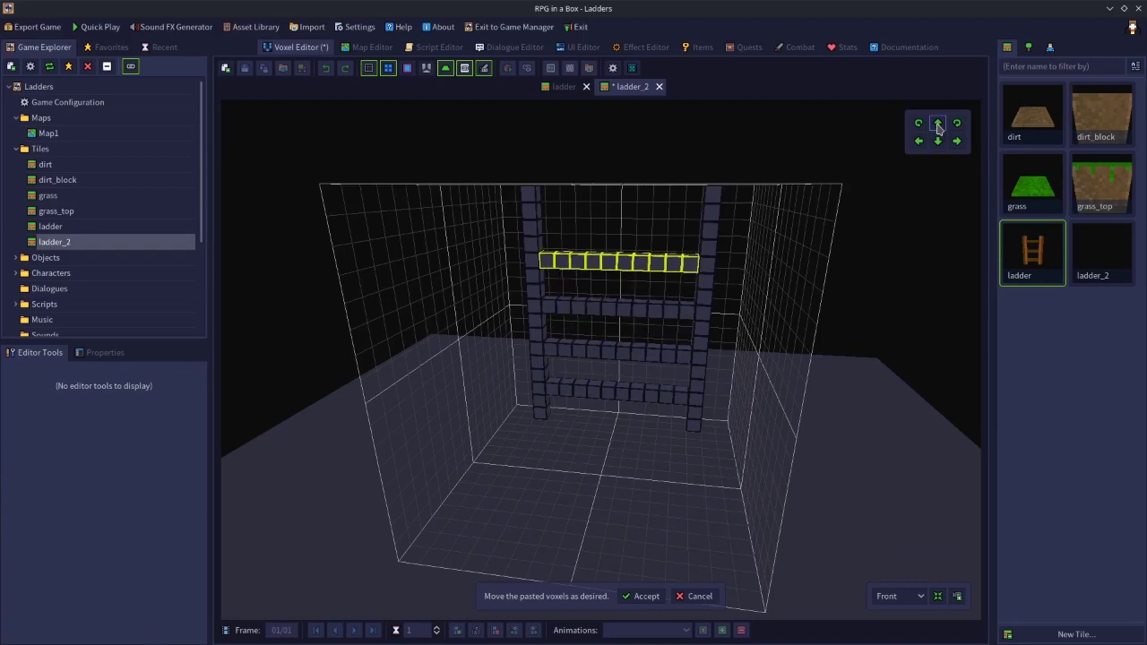
{"action": "left_click", "coordinate": [938, 124]}
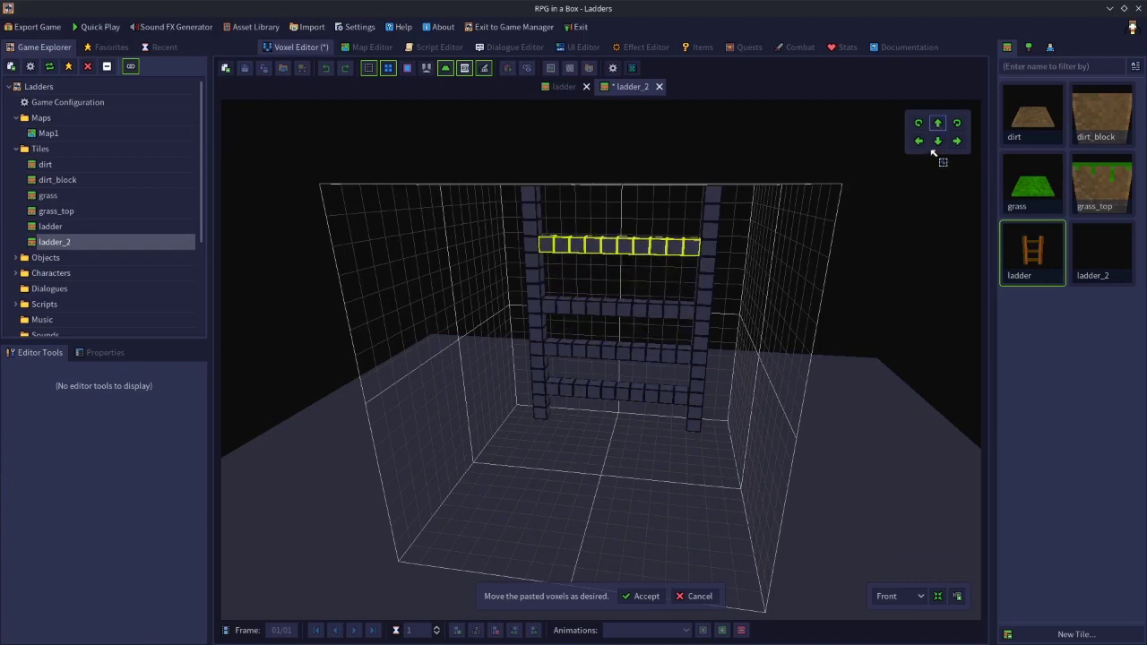
{"action": "left_click", "coordinate": [937, 140]}
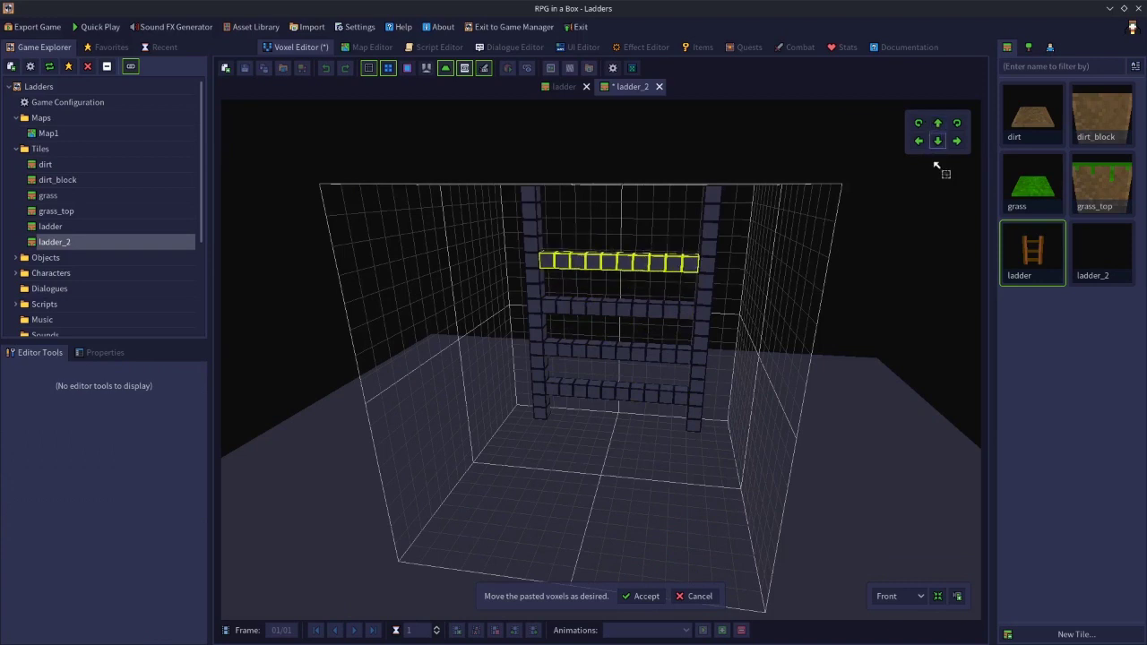
{"action": "left_click", "coordinate": [642, 597]}
Step: Paste a fifth rung three voxels above the fourth one and save the ladder_2 tile
{"action": "key", "text": "ctrl+v"}
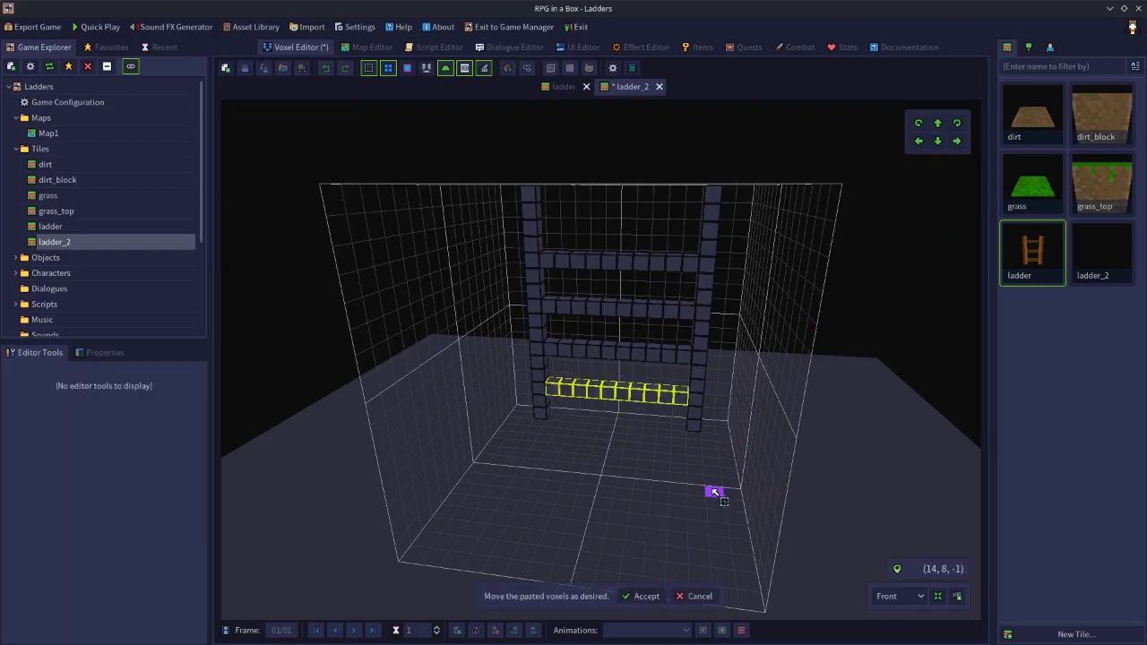
{"action": "left_click", "coordinate": [938, 123]}
{"action": "left_click", "coordinate": [937, 123]}
{"action": "left_click", "coordinate": [938, 123]}
{"action": "left_click", "coordinate": [938, 123]}
{"action": "left_click", "coordinate": [938, 123]}
{"action": "left_click", "coordinate": [939, 125]}
{"action": "left_click", "coordinate": [938, 126]}
{"action": "left_click", "coordinate": [938, 125]}
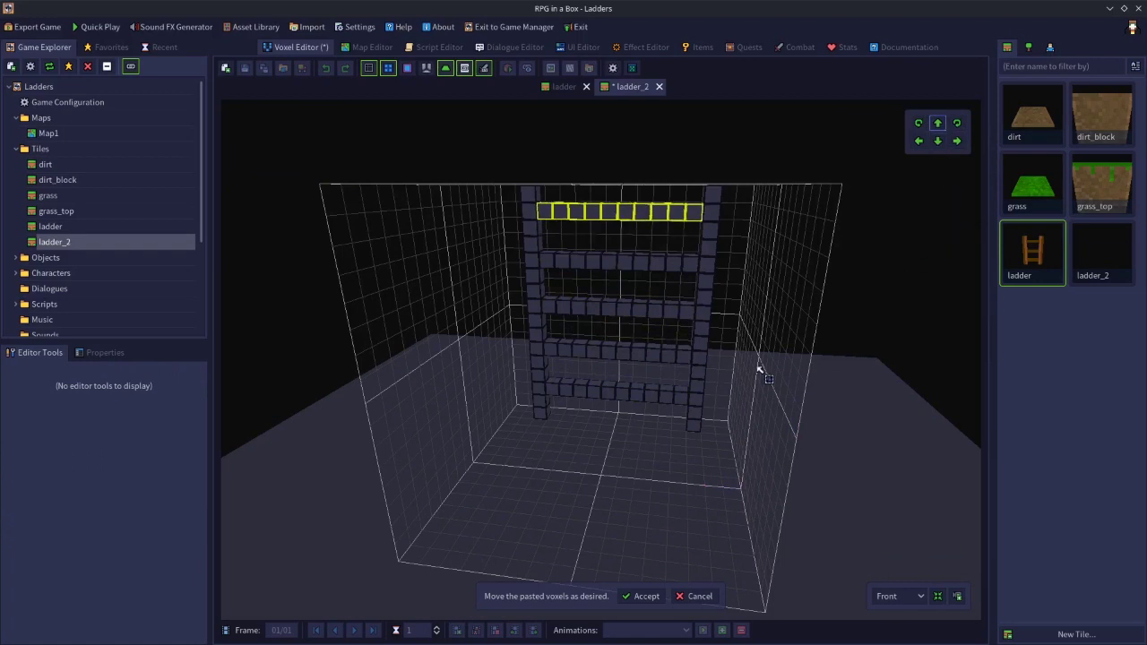
{"action": "left_click", "coordinate": [636, 596]}
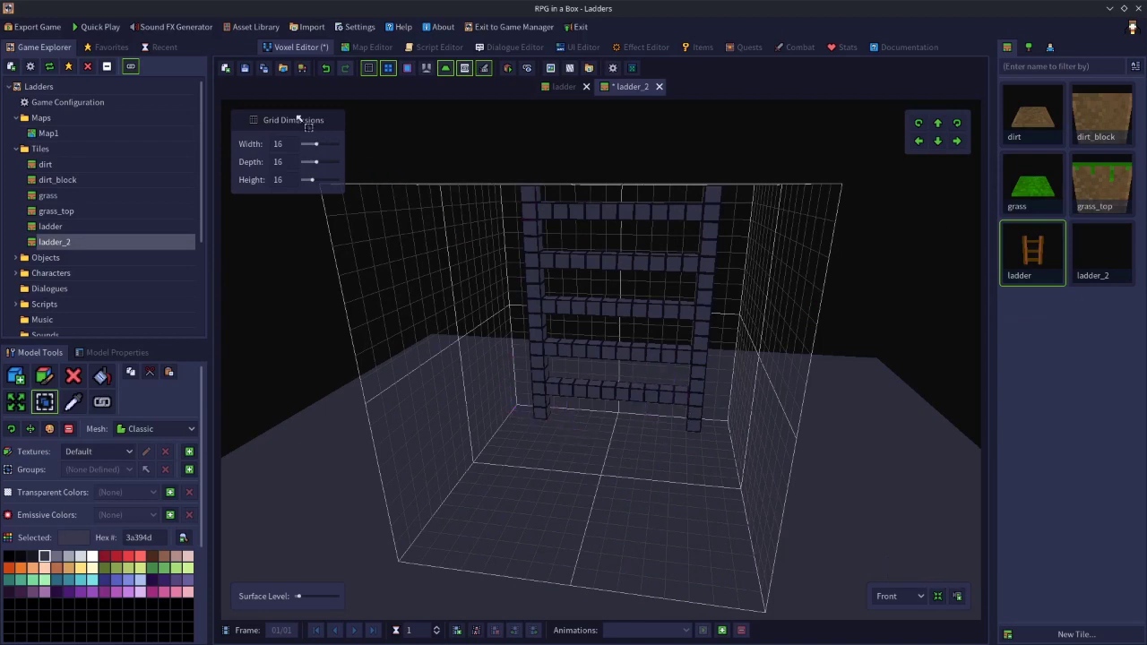
{"action": "left_click", "coordinate": [245, 68]}
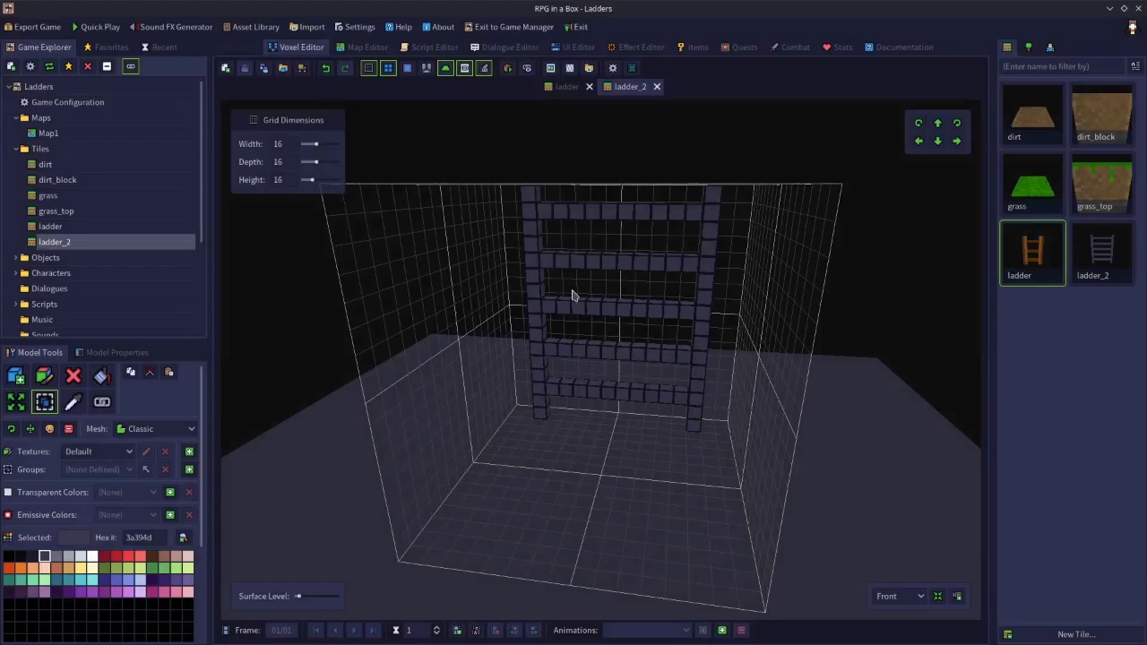
Step: Add an attach point with the ID climb on top of the left end of the second-highest rung
{"action": "mouse_move", "coordinate": [678, 448]}
{"action": "right_mouse_down"}
{"action": "mouse_move", "coordinate": [615, 467]}
{"action": "mouse_move", "coordinate": [679, 464]}
{"action": "right_mouse_up"}
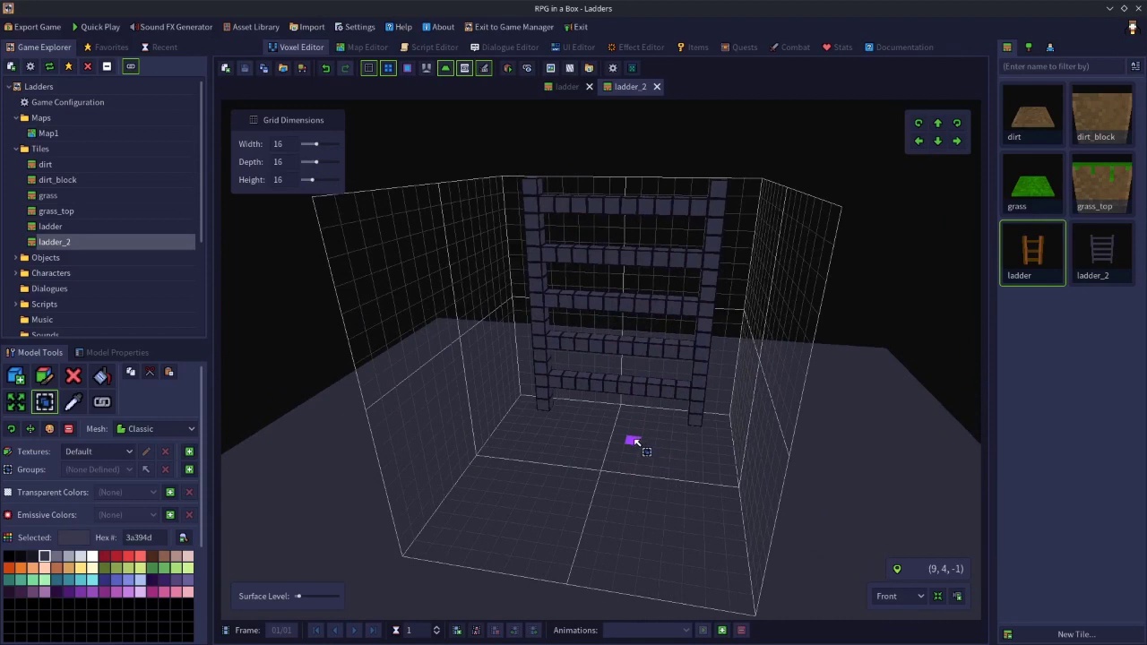
{"action": "right_click_drag", "start_coordinate": [627, 400], "coordinate": [629, 452]}
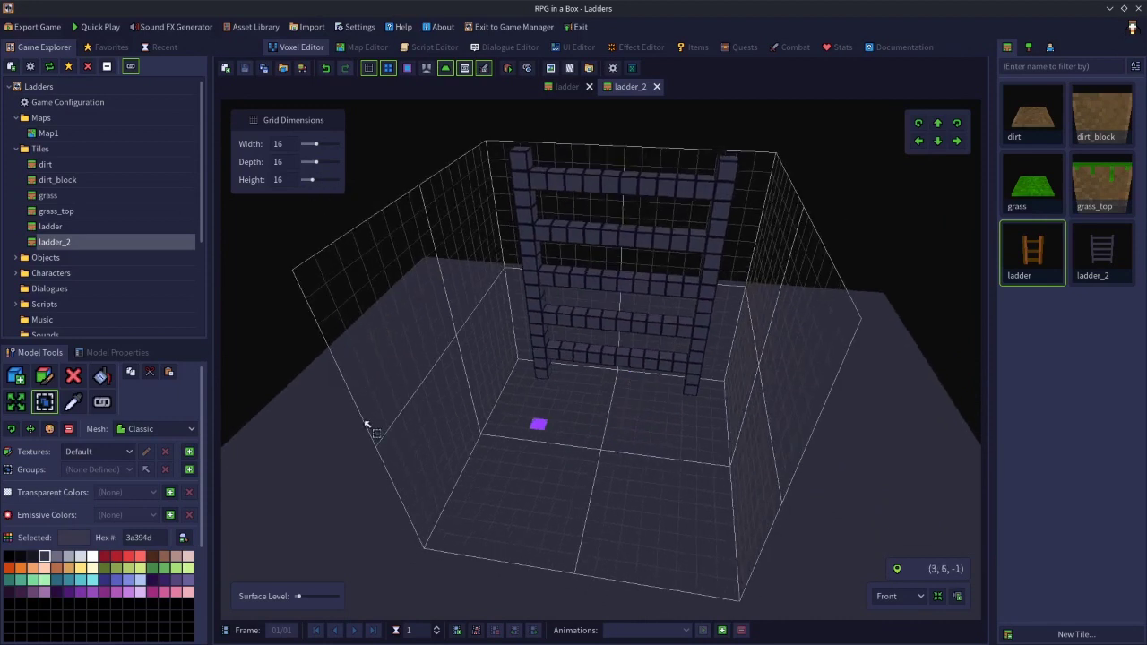
{"action": "left_click", "coordinate": [102, 403]}
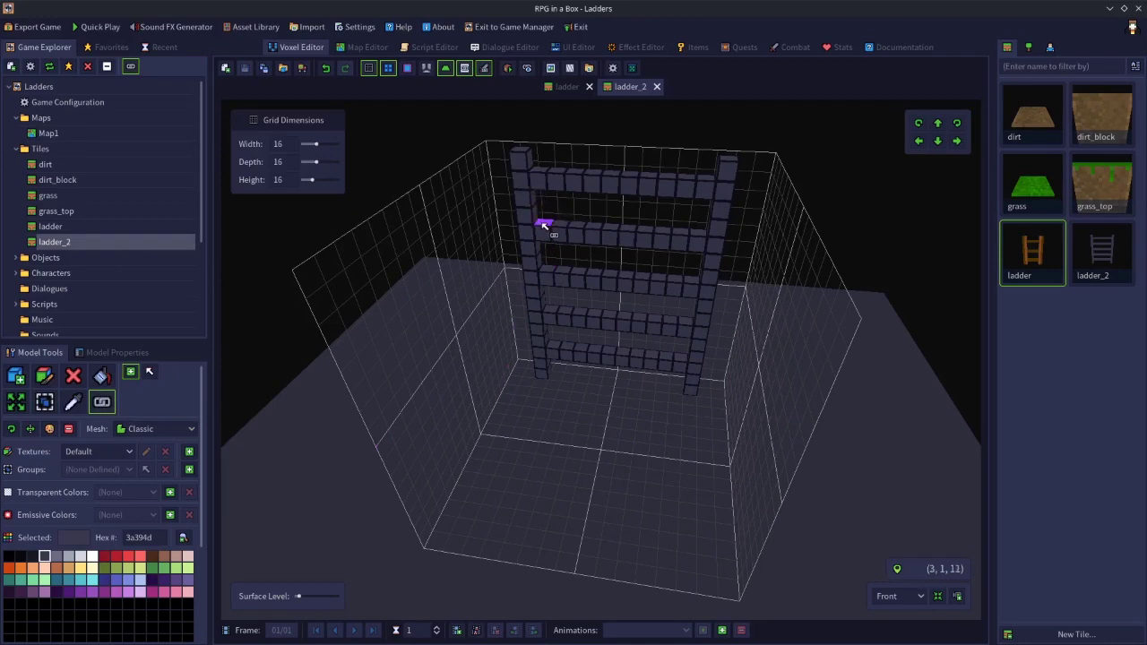
{"action": "left_click", "coordinate": [544, 225]}
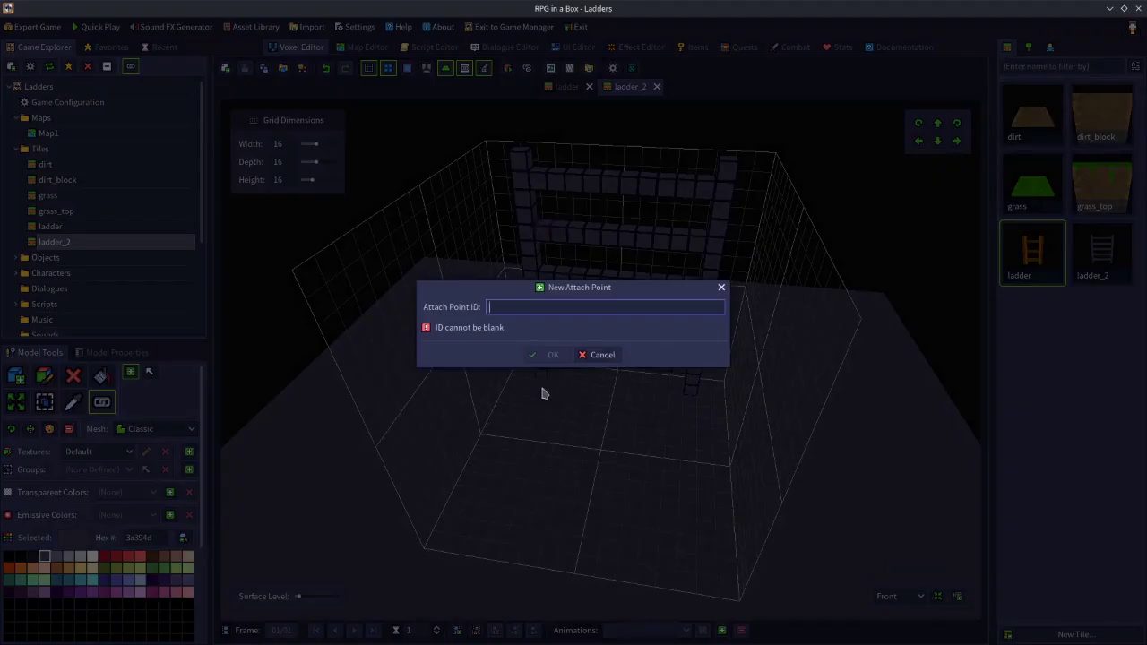
{"action": "type", "text": "climb"}
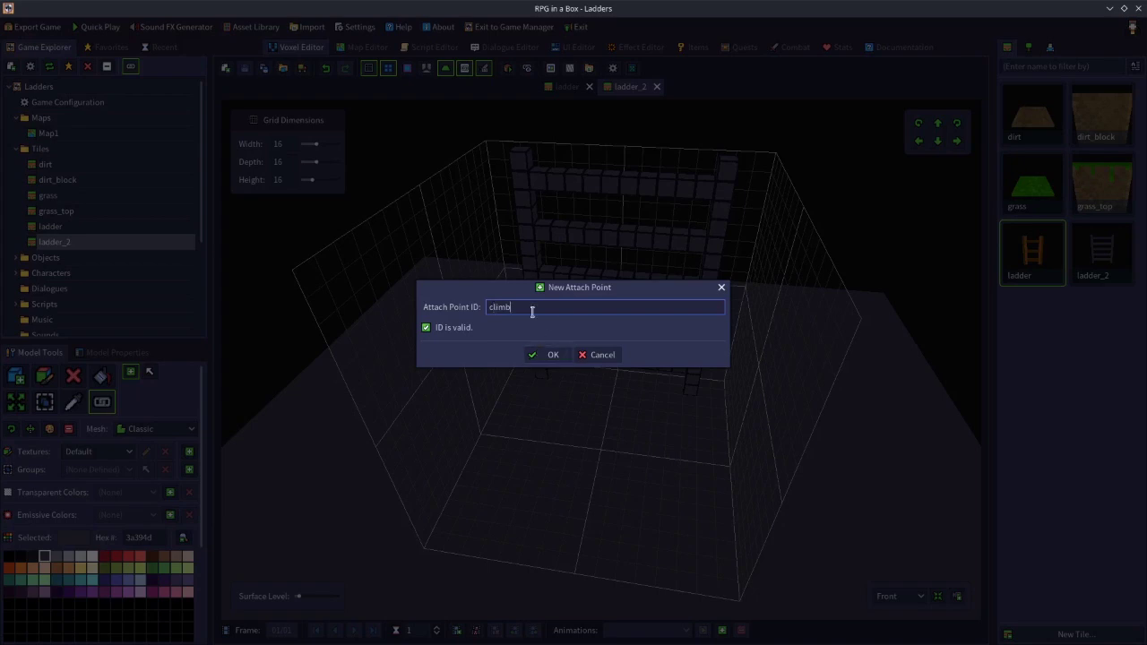
{"action": "left_click", "coordinate": [541, 356]}
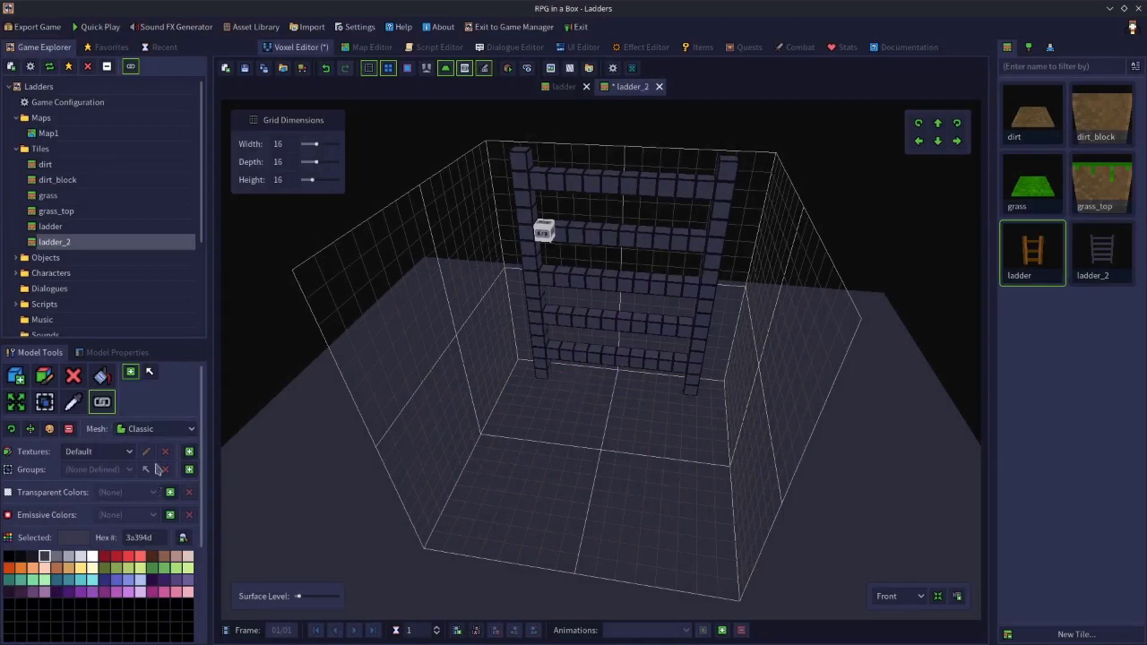
Step: Set the climb attach point's Z offset to 12.5 and save the ladder_2 tile
{"action": "left_click", "coordinate": [150, 372]}
{"action": "left_click", "coordinate": [544, 233]}
{"action": "left_click", "coordinate": [107, 352]}
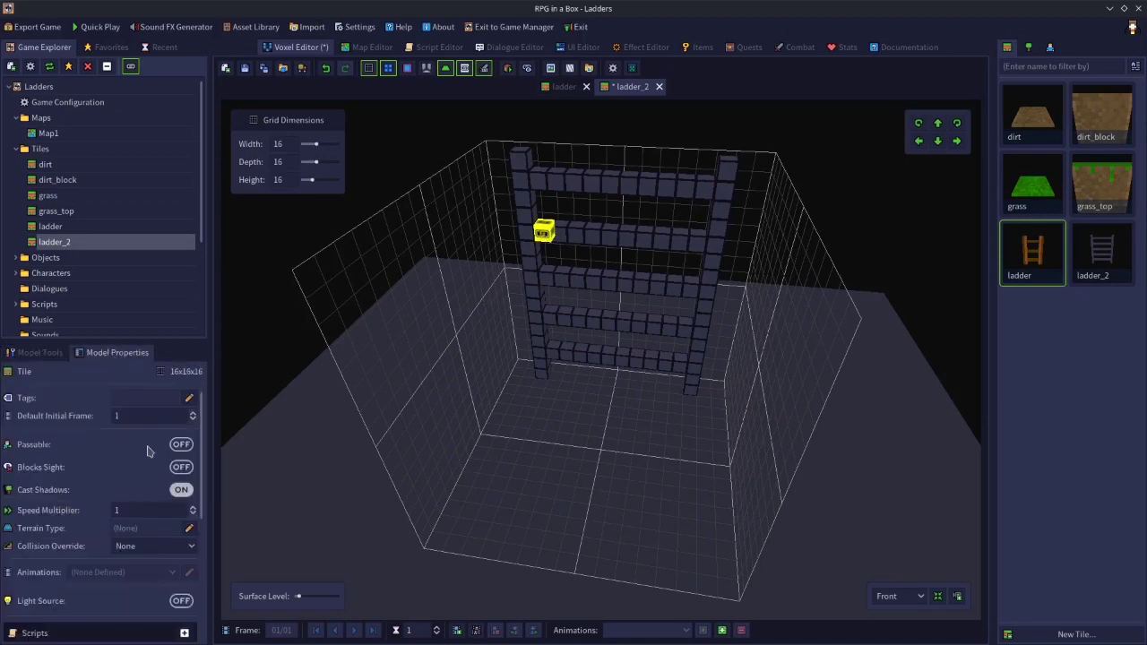
{"action": "scroll", "coordinate": [184, 484], "scroll_direction": "down", "scroll_amount": 5}
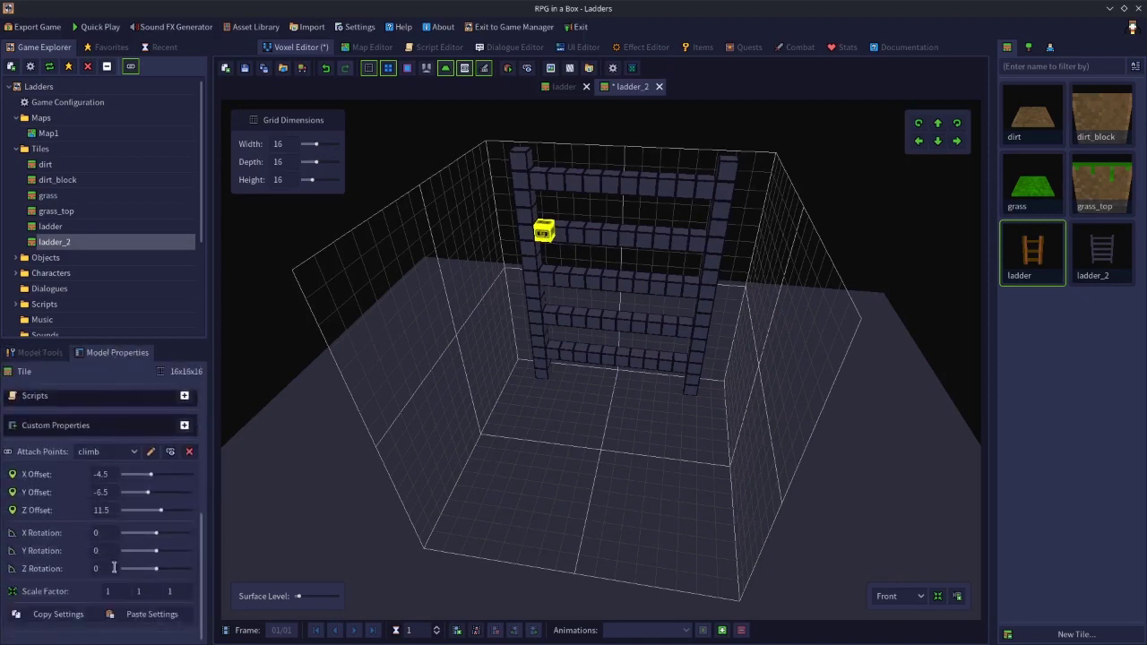
{"action": "left_click_drag", "start_coordinate": [113, 510], "coordinate": [116, 511]}
{"action": "scroll", "coordinate": [115, 510], "scroll_direction": "up", "scroll_amount": 7}
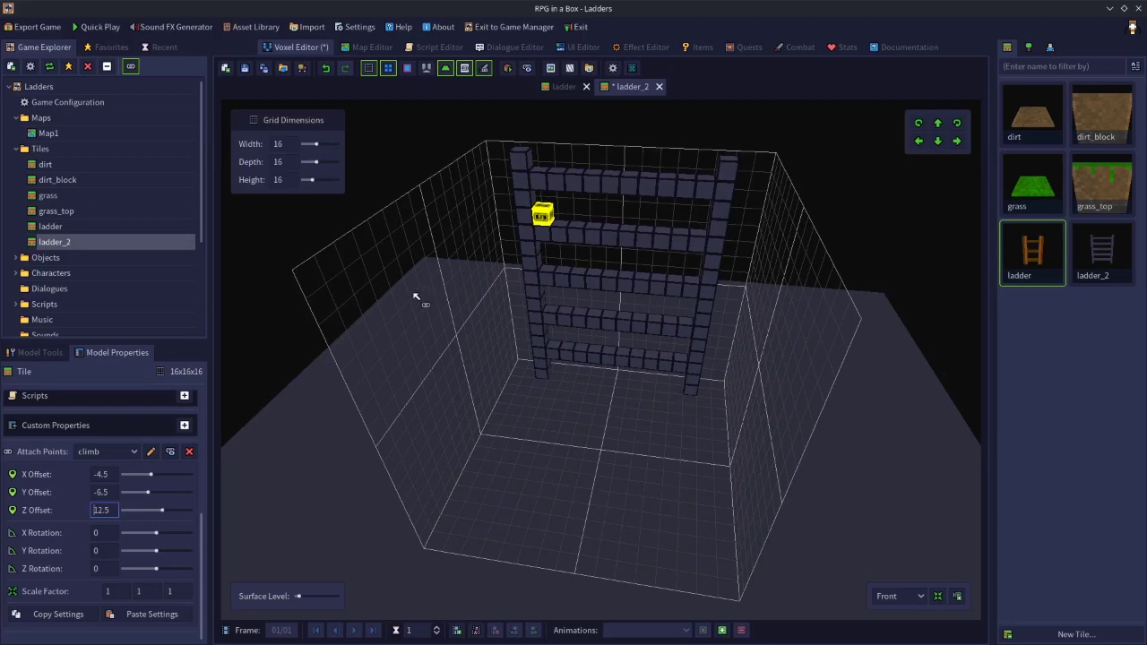
{"action": "left_click", "coordinate": [44, 354]}
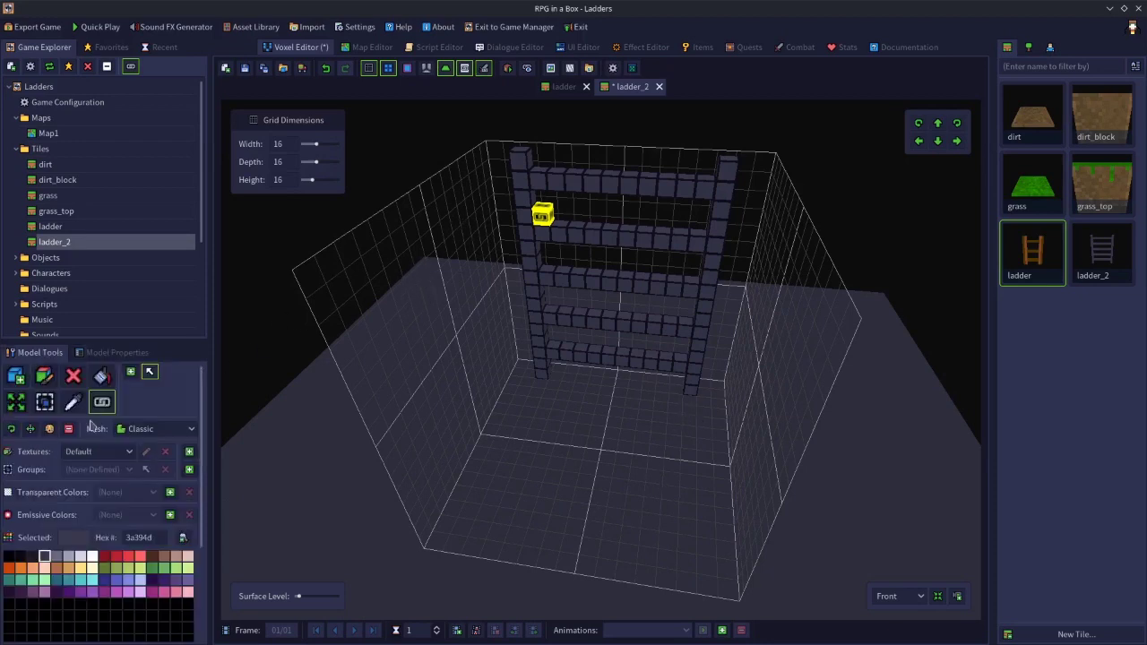
{"action": "left_click", "coordinate": [130, 372]}
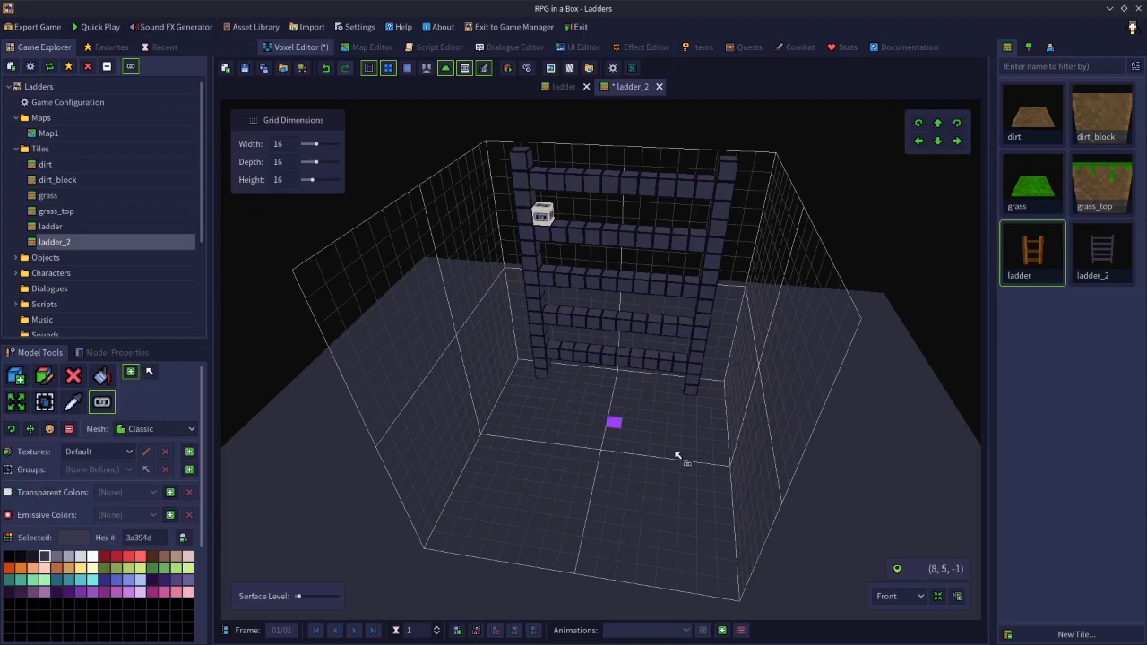
{"action": "left_click", "coordinate": [244, 67]}
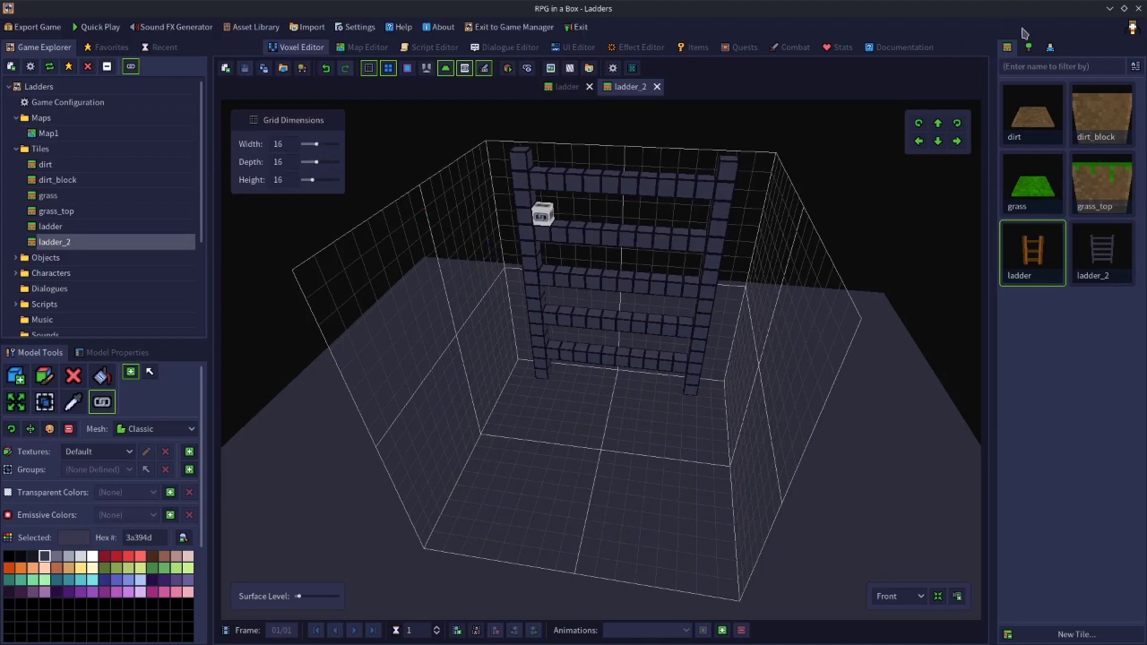
Step: Open the base_justin character model and preview its climb animation
{"action": "left_click", "coordinate": [1051, 46]}
{"action": "double_click", "coordinate": [1051, 105]}
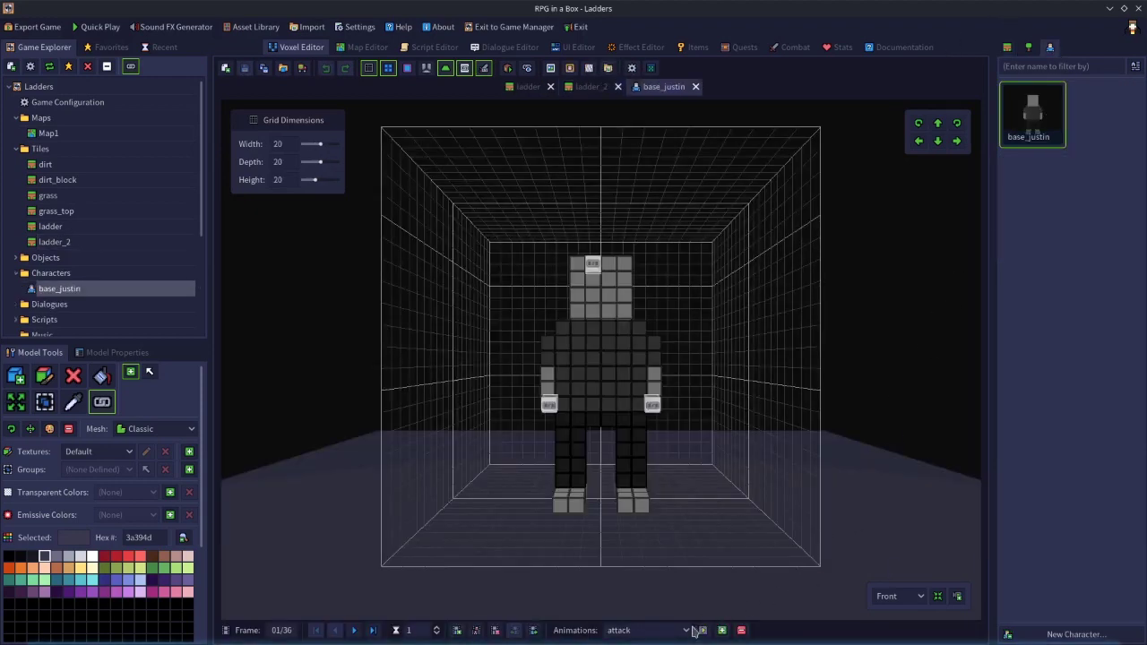
{"action": "left_click", "coordinate": [686, 631]}
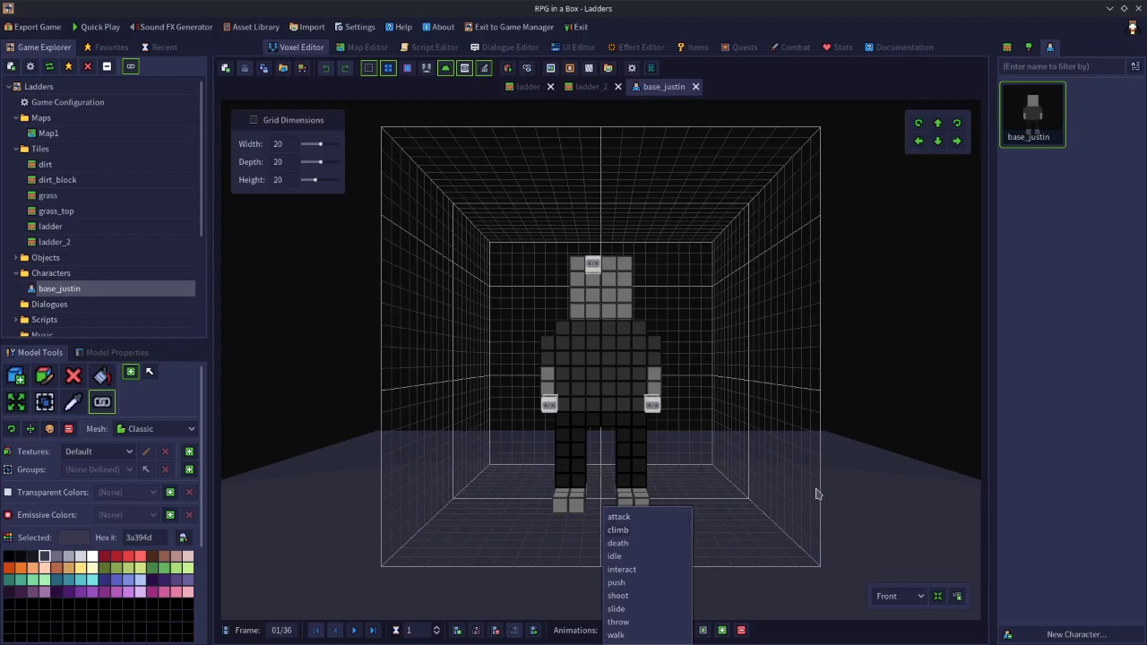
{"action": "left_click", "coordinate": [653, 531]}
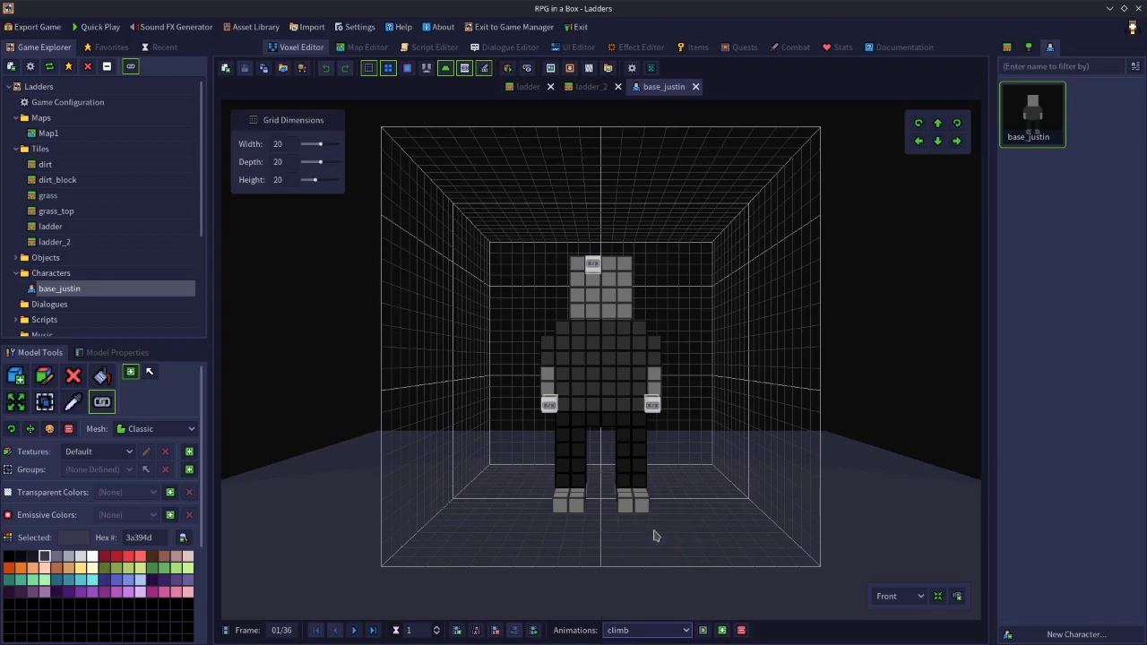
{"action": "left_click", "coordinate": [703, 630]}
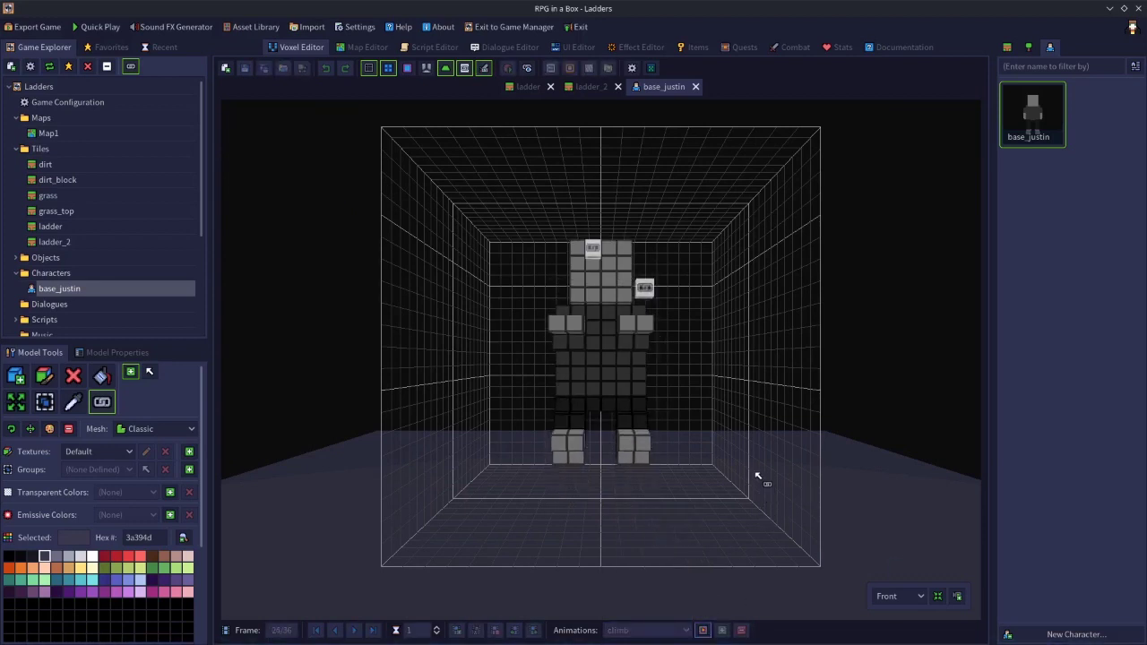
{"action": "left_click", "coordinate": [702, 630]}
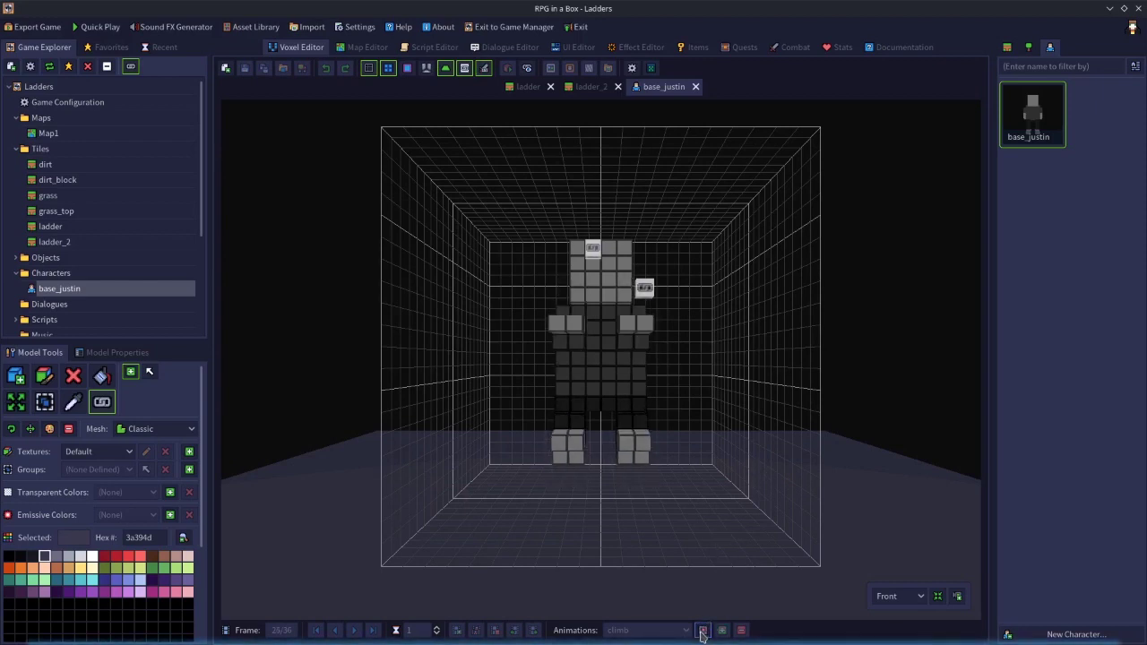
Step: Examine the climb animation's start and end frame settings, and step through the character's frames up to frame 26
{"action": "right_click_drag", "start_coordinate": [758, 359], "coordinate": [654, 422]}
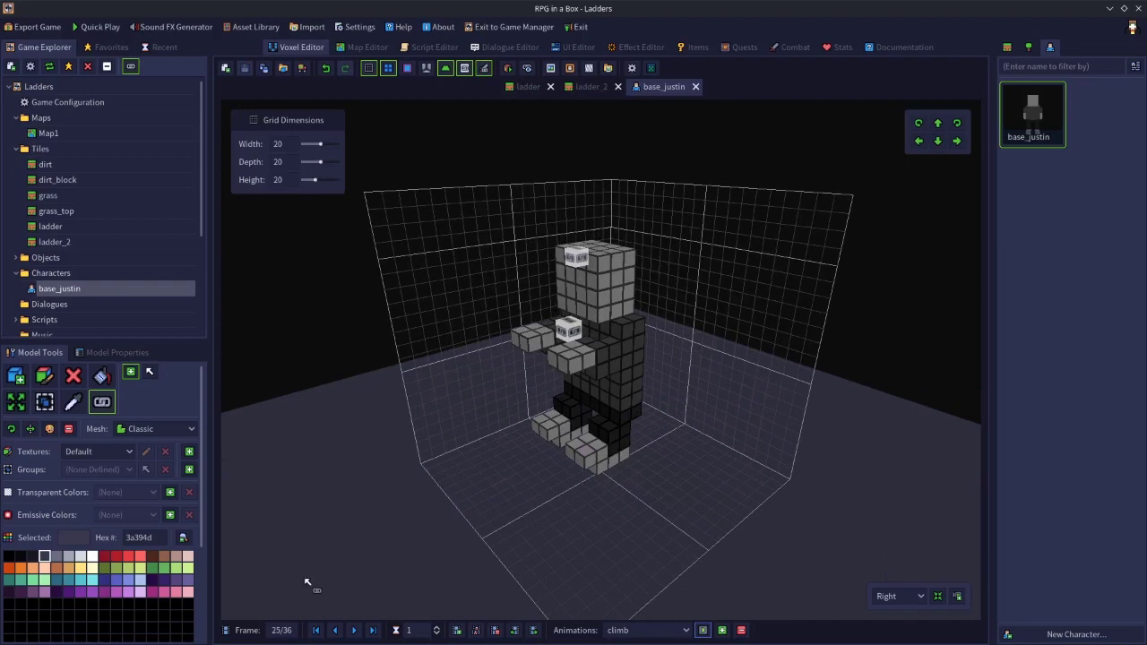
{"action": "left_click", "coordinate": [113, 355]}
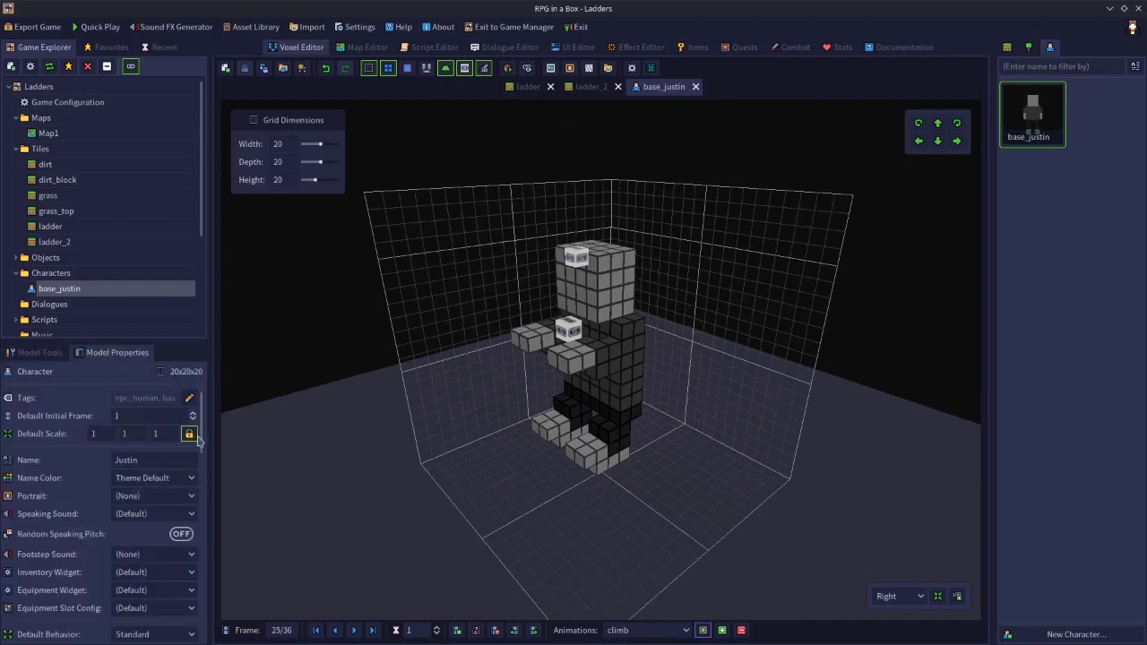
{"action": "left_click_drag", "start_coordinate": [202, 420], "coordinate": [203, 546]}
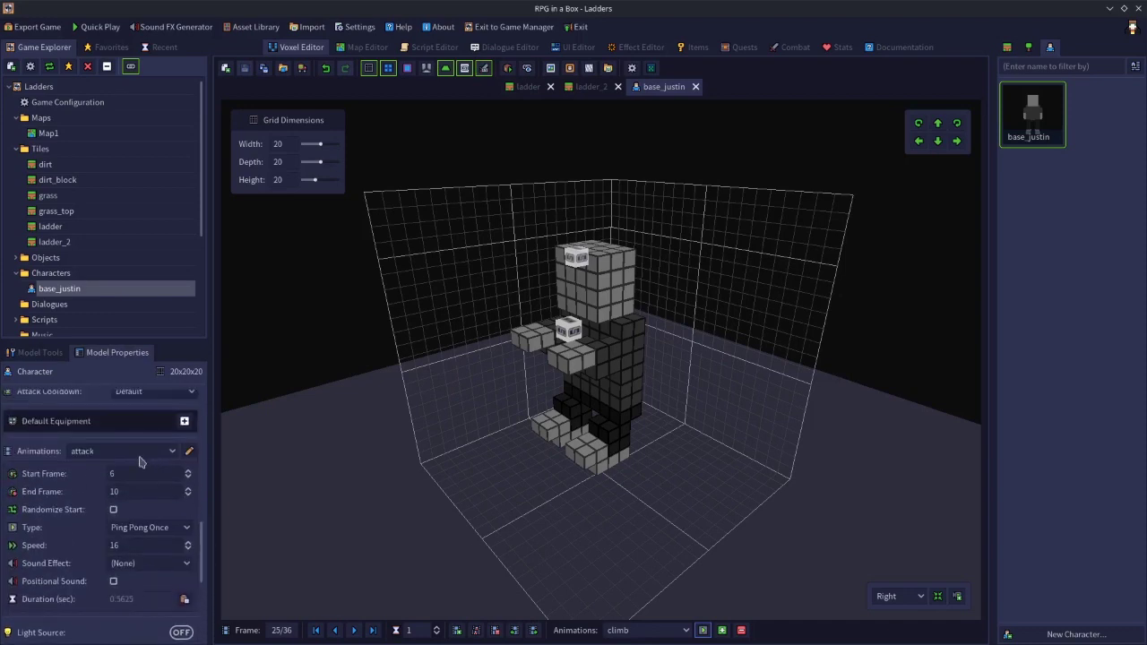
{"action": "left_click", "coordinate": [139, 453]}
{"action": "left_click", "coordinate": [93, 483]}
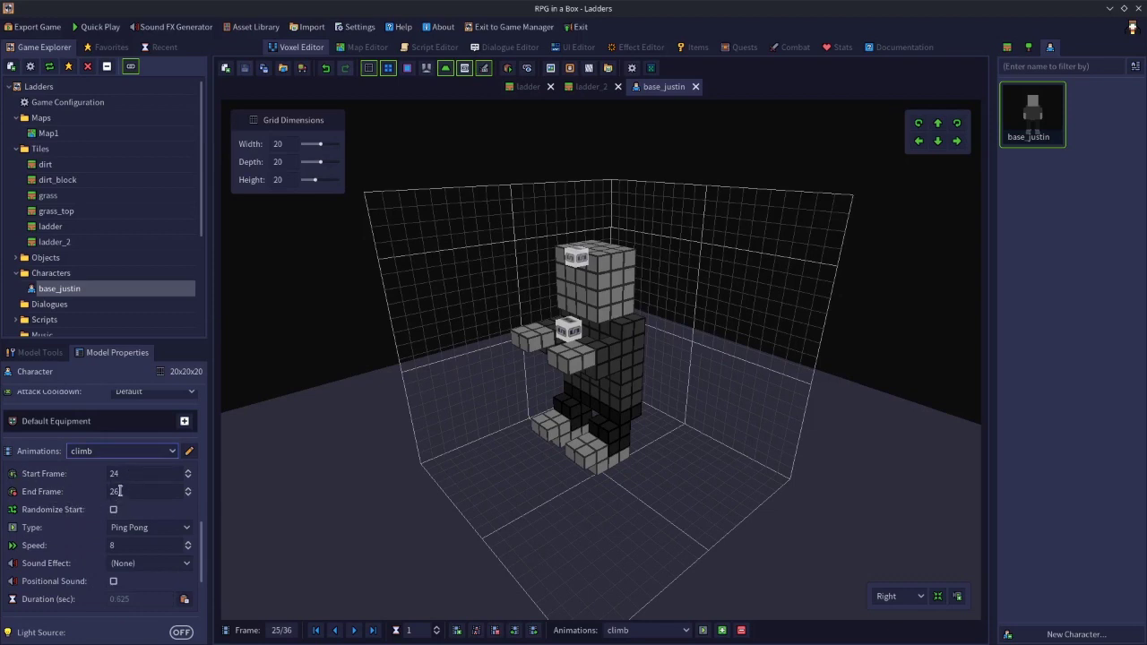
{"action": "left_click", "coordinate": [317, 631]}
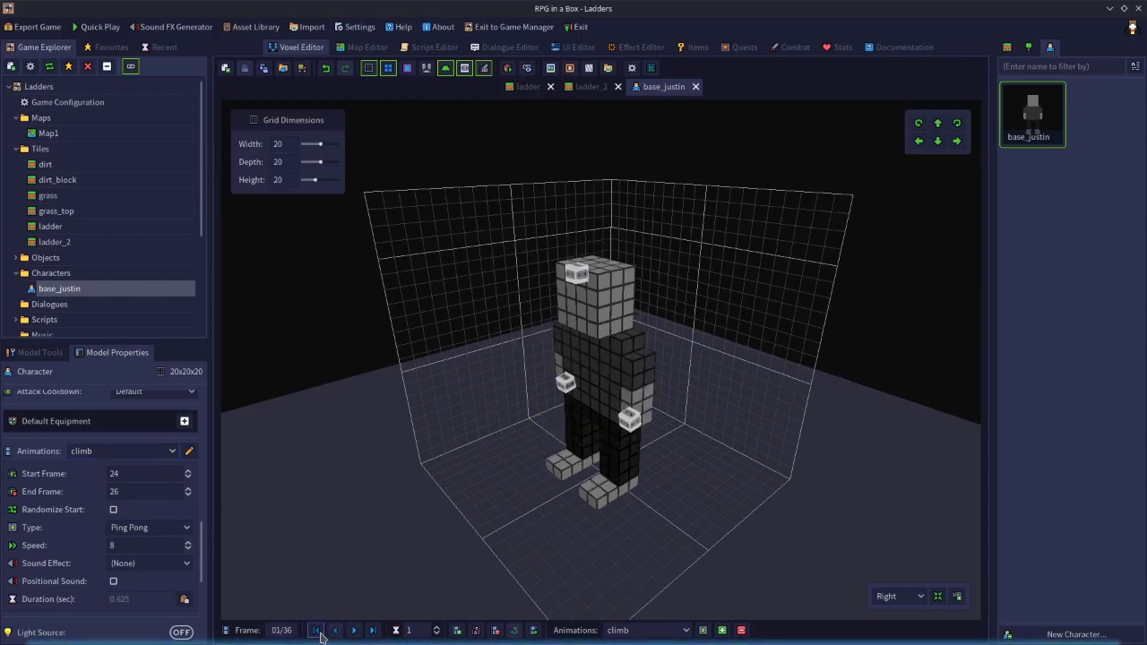
{"action": "left_click", "coordinate": [354, 630]}
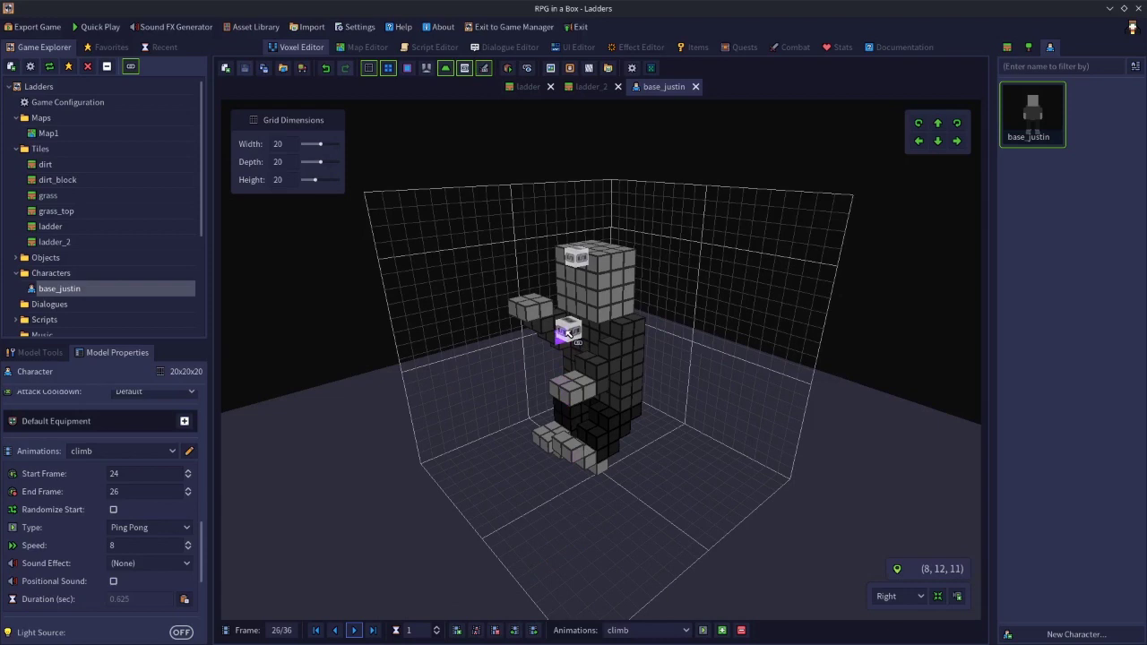
Step: Select the climb attach point near the character's hands and examine its offset settings
{"action": "left_click", "coordinate": [40, 352]}
{"action": "left_click", "coordinate": [148, 373]}
{"action": "left_click", "coordinate": [568, 330]}
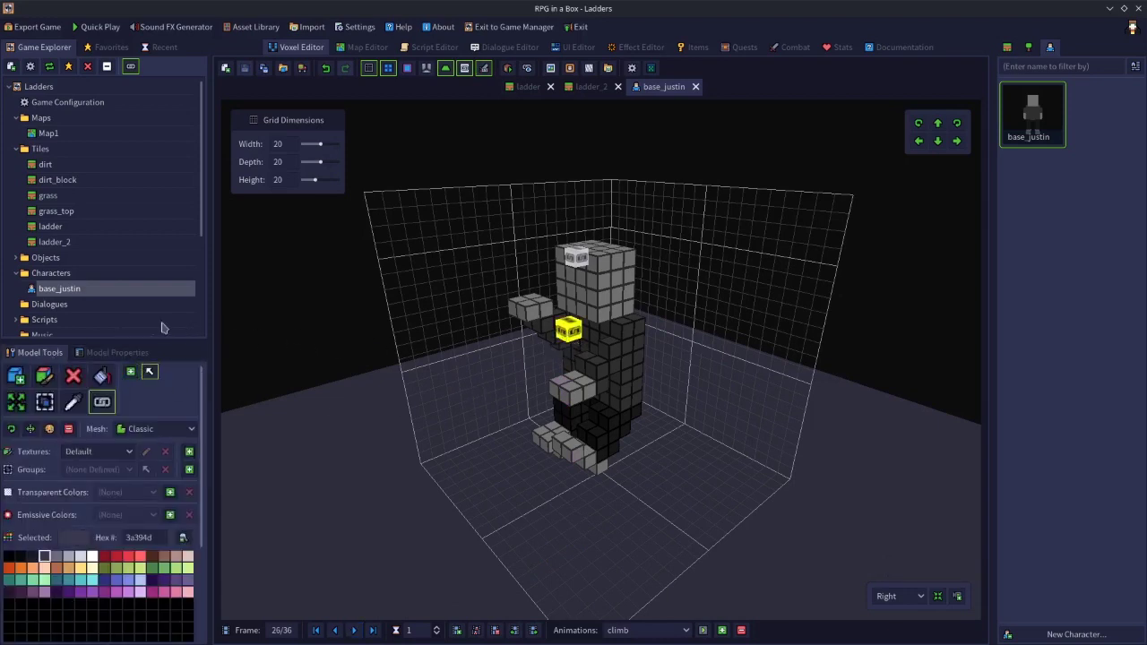
{"action": "left_click", "coordinate": [112, 353]}
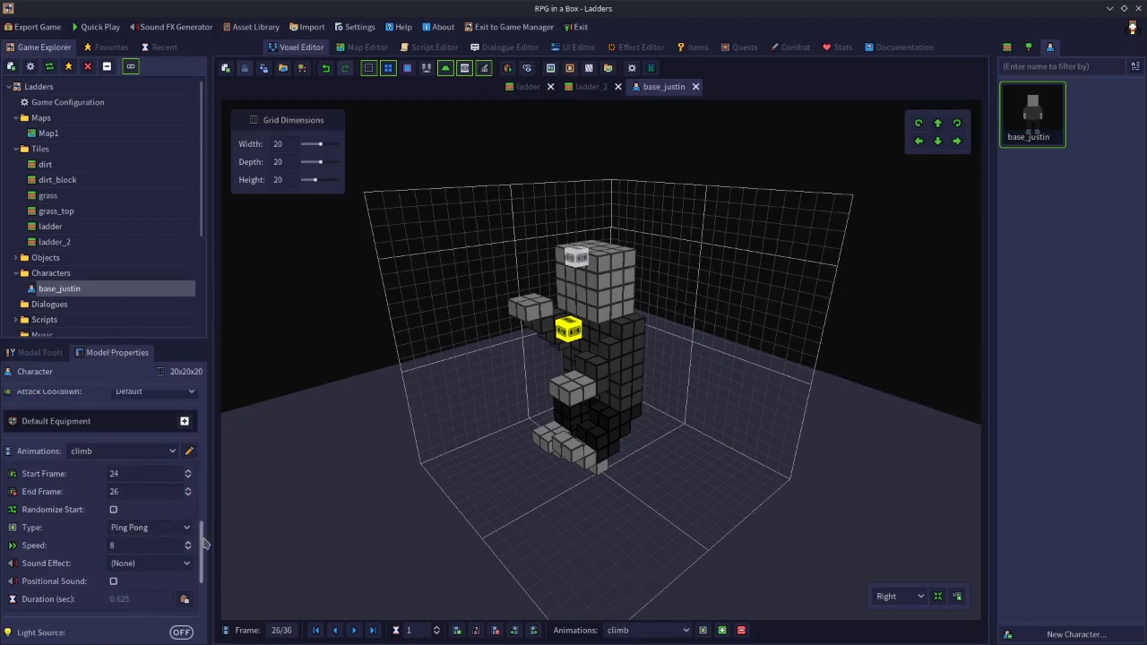
{"action": "scroll", "coordinate": [205, 539], "scroll_direction": "down", "scroll_amount": 5}
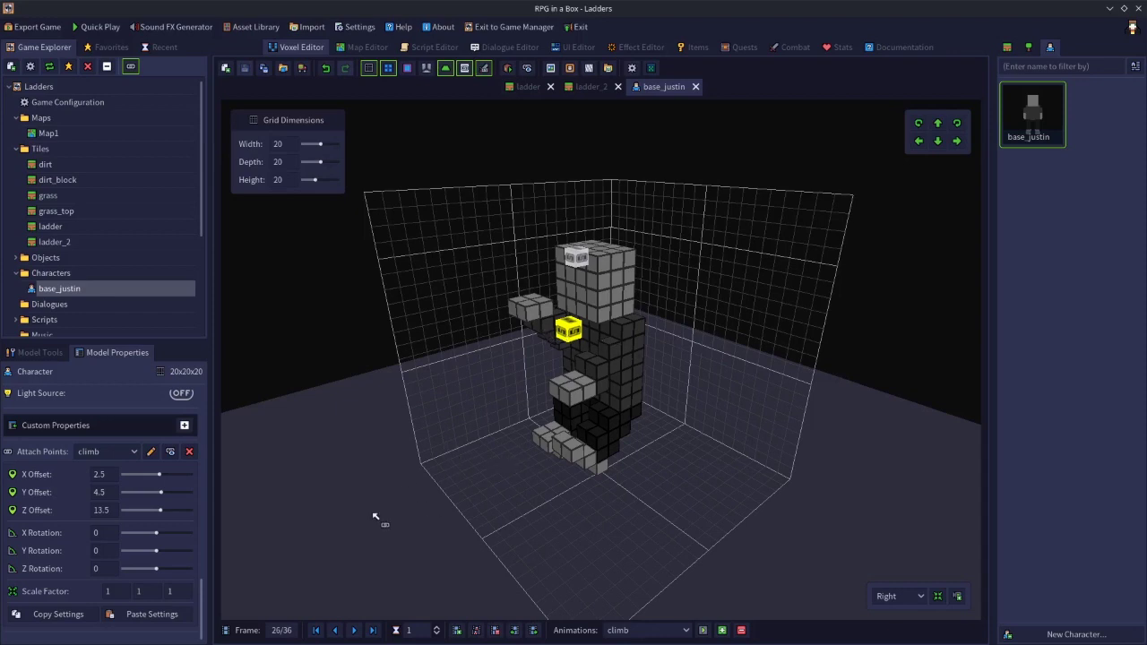
Step: Step back through the character's climb frames and the frames before them to check where the climb attach point exists
{"action": "left_click", "coordinate": [334, 631]}
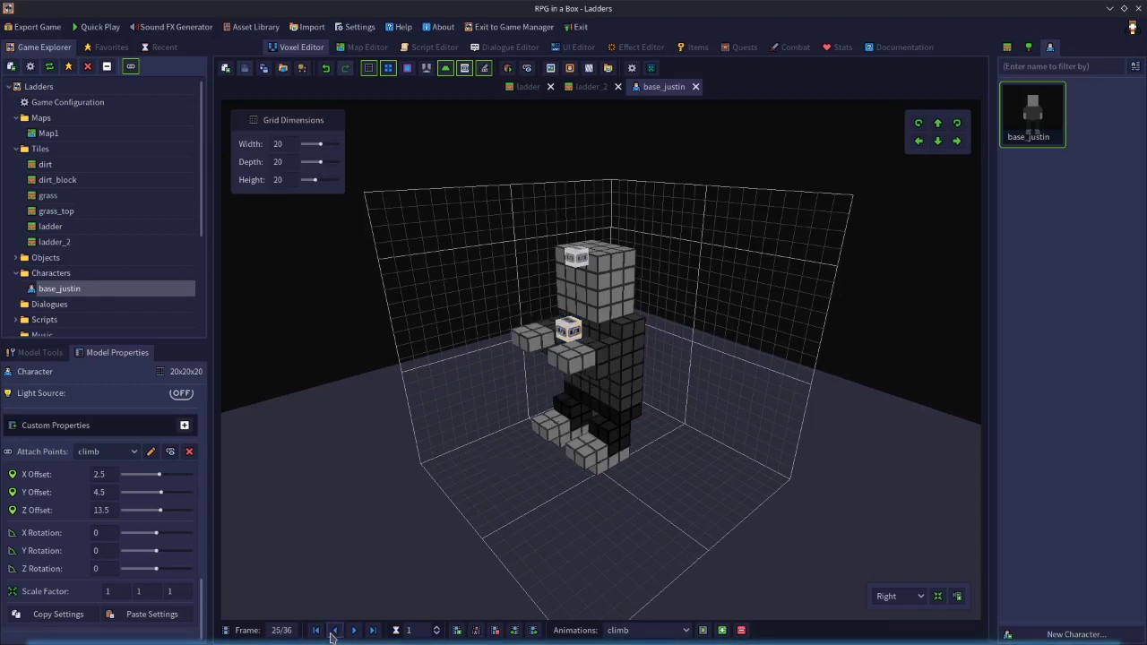
{"action": "left_click", "coordinate": [334, 631]}
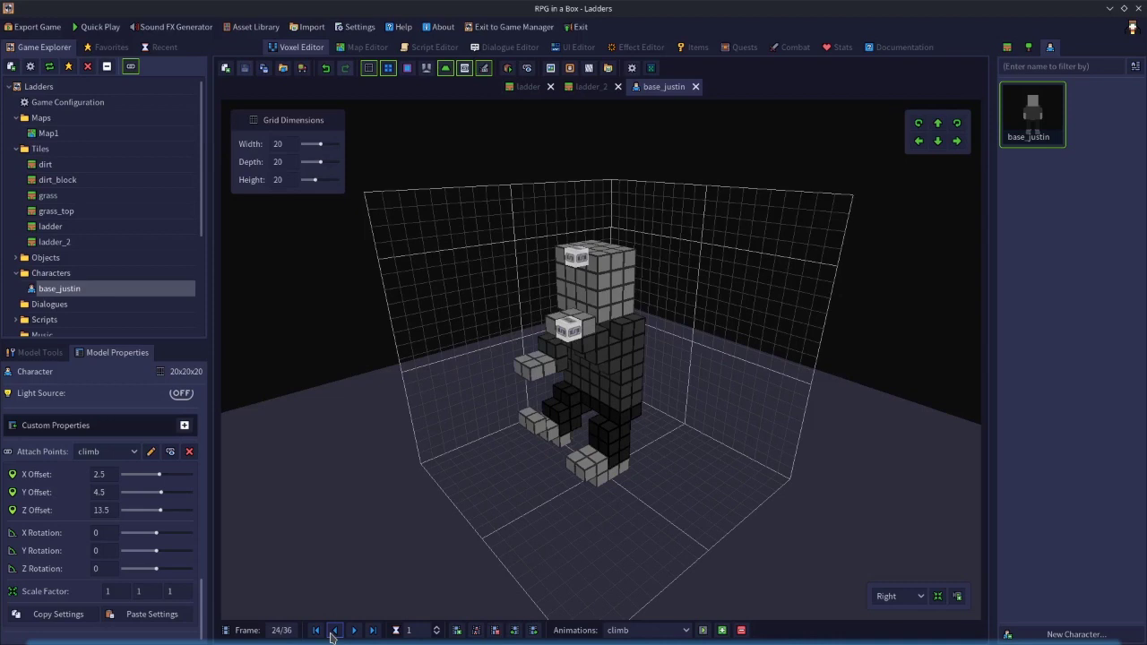
{"action": "left_click", "coordinate": [334, 631]}
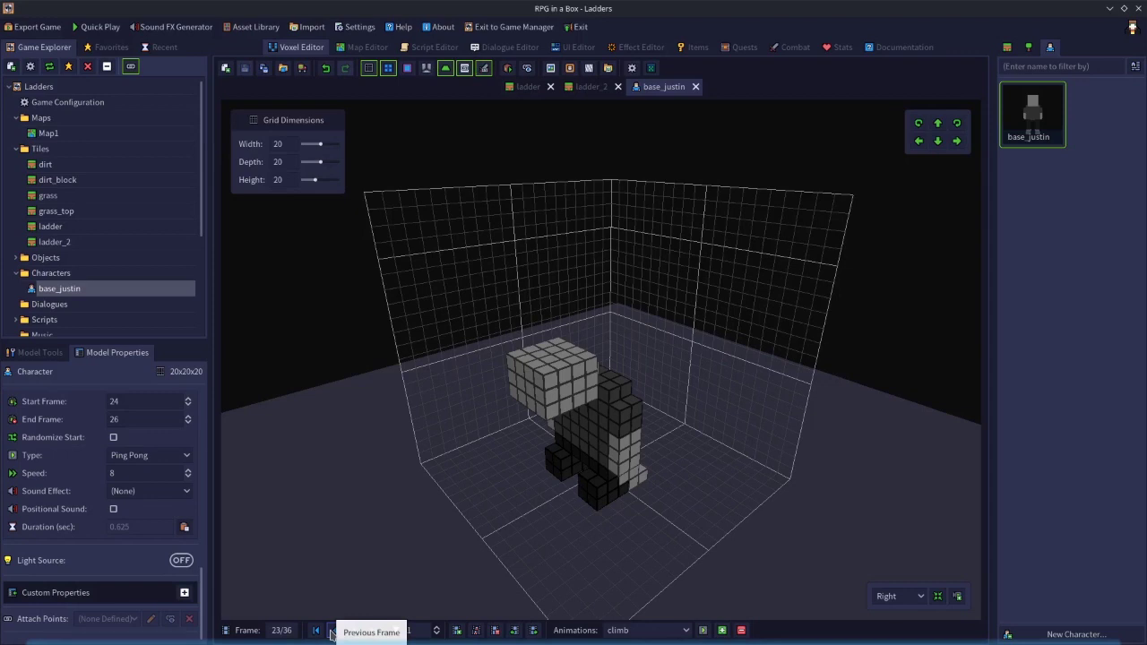
{"action": "left_click", "coordinate": [331, 631]}
{"action": "left_click", "coordinate": [332, 631]}
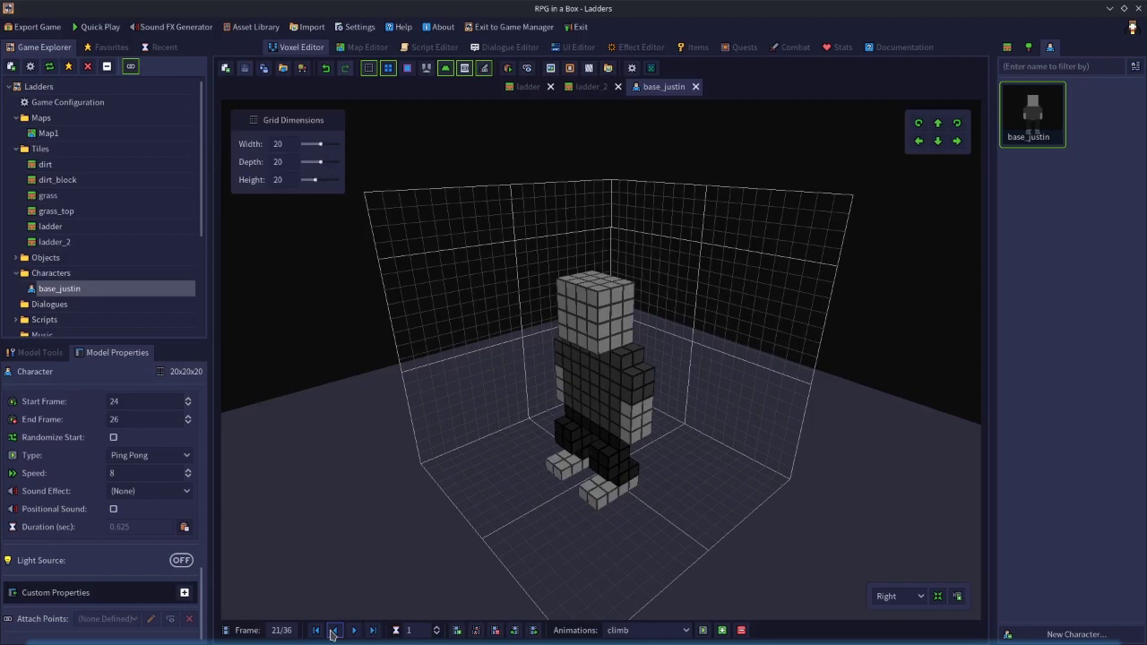
{"action": "left_click", "coordinate": [353, 631]}
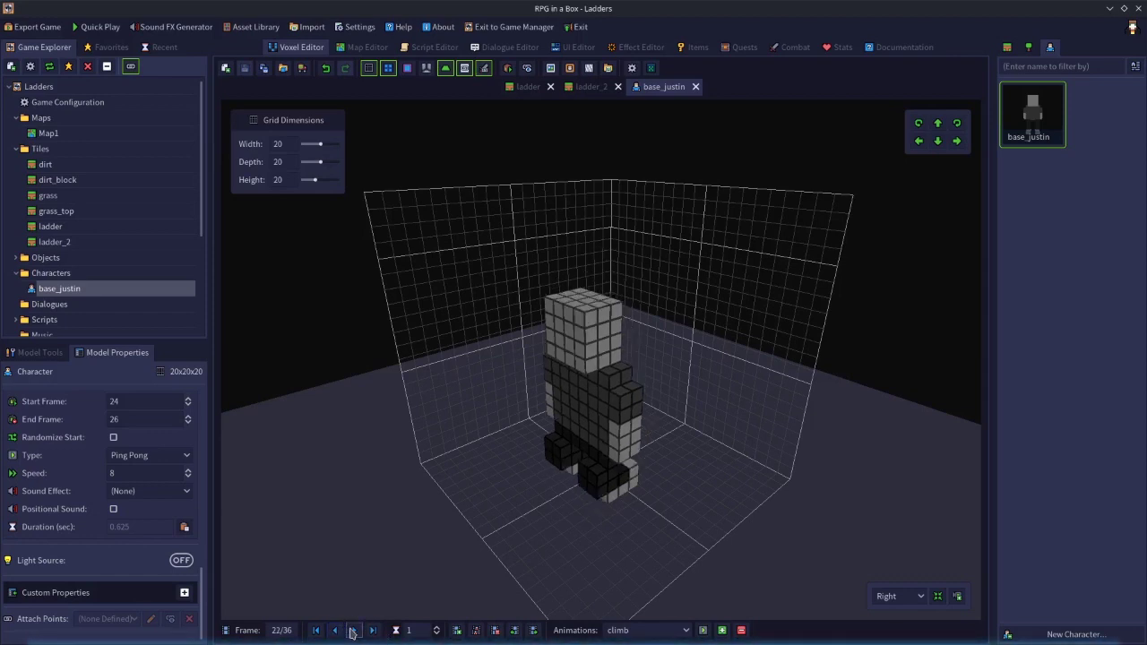
Step: Step the character forward from frame 22 to frame 27 to check the attach points around the climb frames
{"action": "left_click", "coordinate": [353, 631]}
{"action": "left_click", "coordinate": [354, 631]}
{"action": "left_click", "coordinate": [353, 631]}
{"action": "left_click", "coordinate": [354, 631]}
{"action": "left_click", "coordinate": [353, 631]}
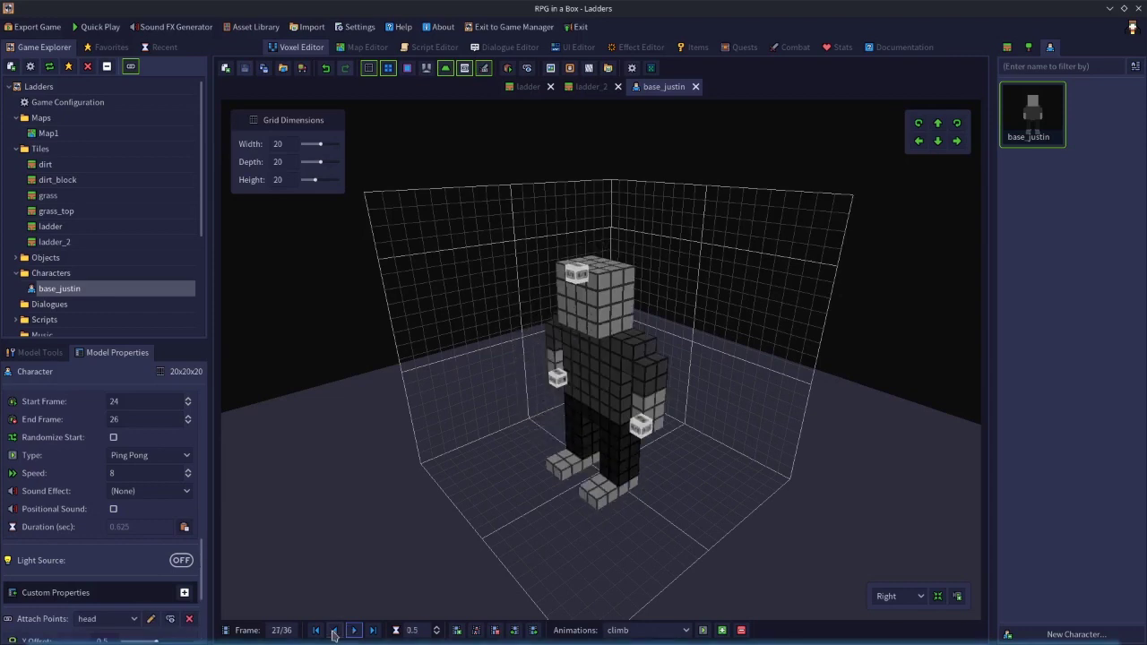
{"action": "left_click", "coordinate": [353, 631]}
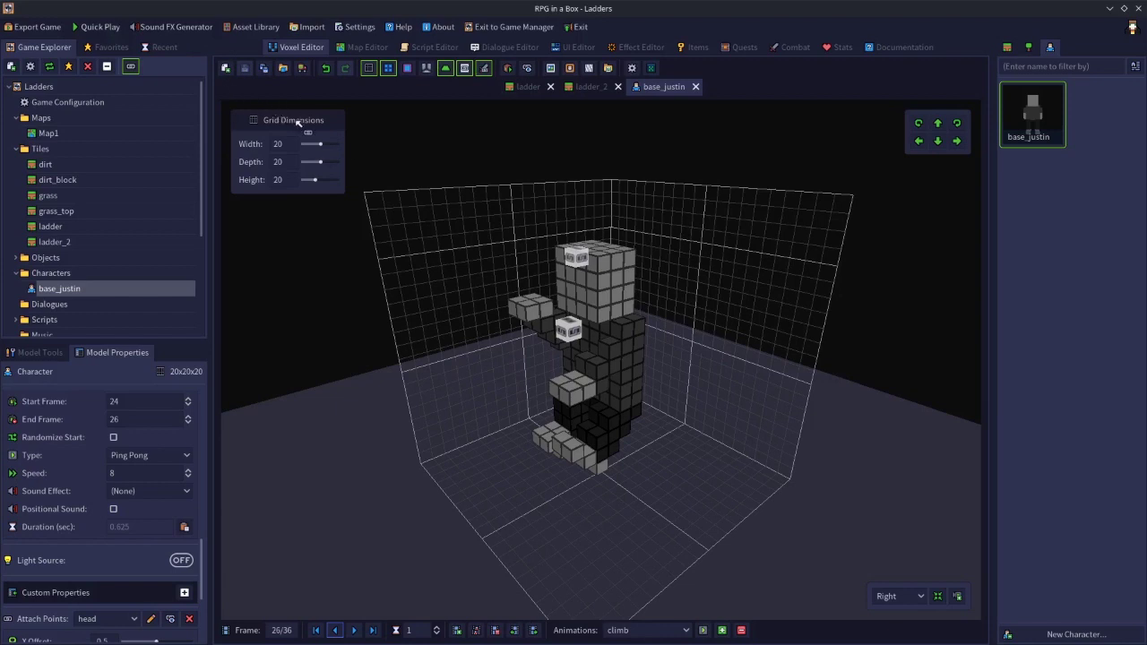
Step: Place two ladder_2 tiles in Map1 against the tall cliff face, stacked in the same column at levels 1 and 17
{"action": "left_click", "coordinate": [360, 48]}
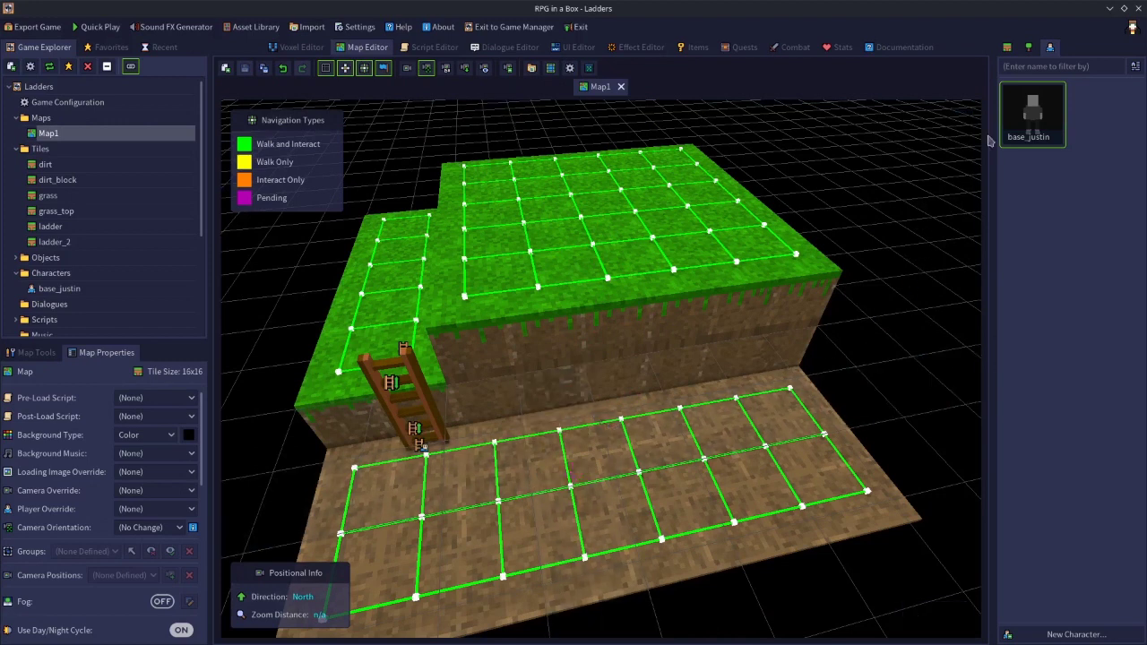
{"action": "left_click", "coordinate": [1007, 48]}
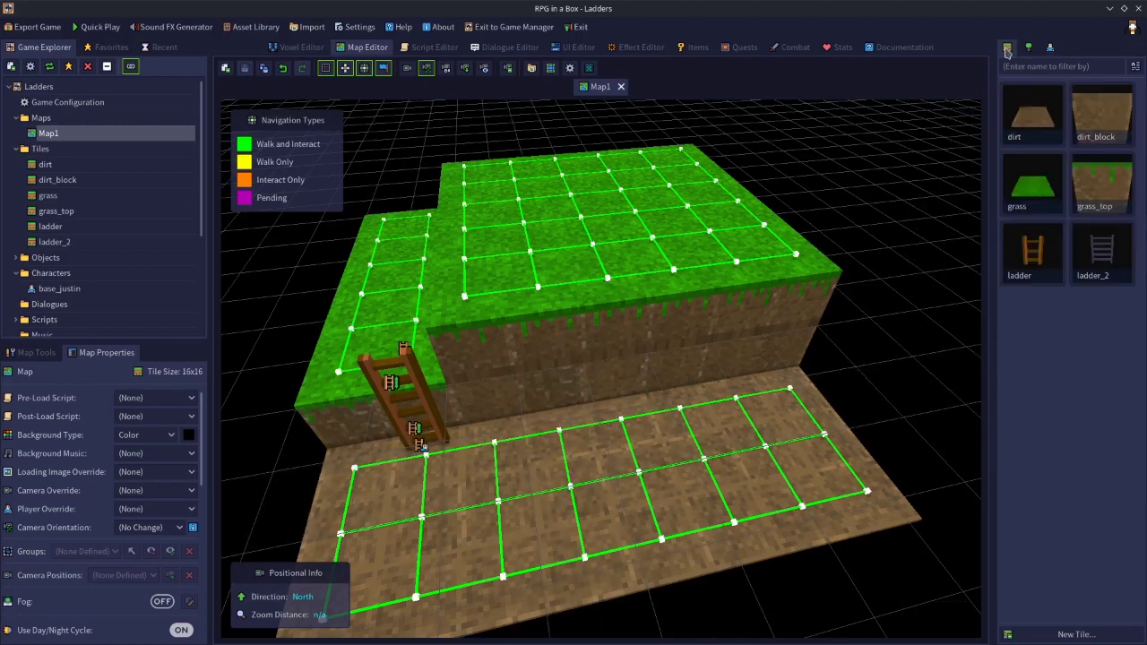
{"action": "left_click", "coordinate": [1117, 257]}
{"action": "left_click", "coordinate": [961, 184]}
{"action": "left_click", "coordinate": [964, 140]}
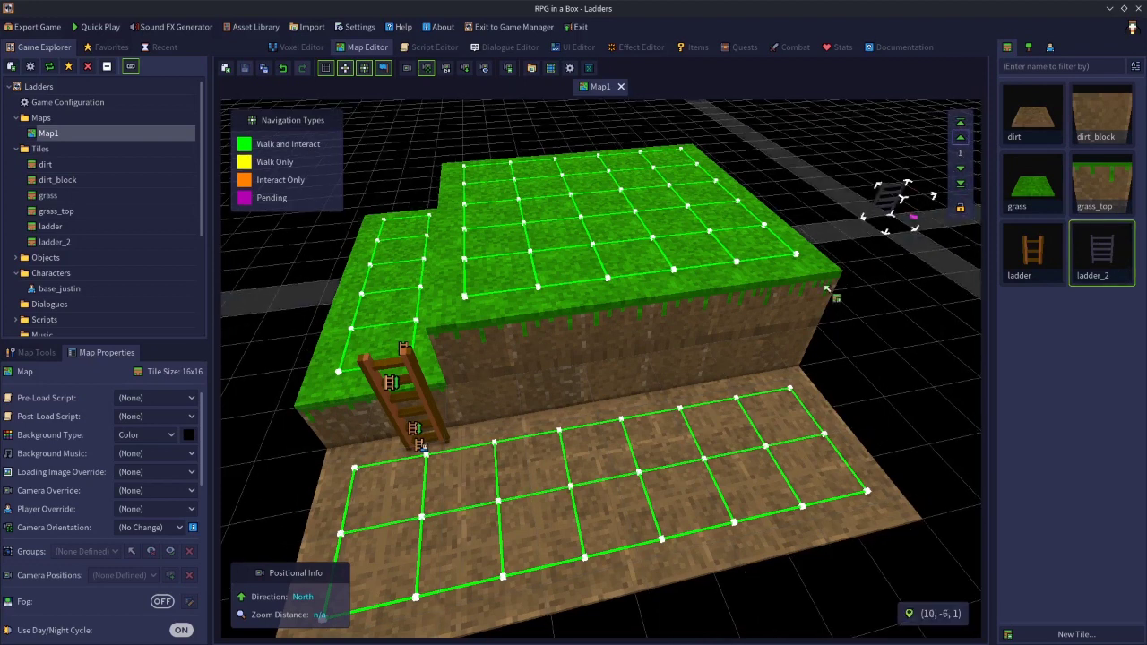
{"action": "left_click", "coordinate": [663, 398]}
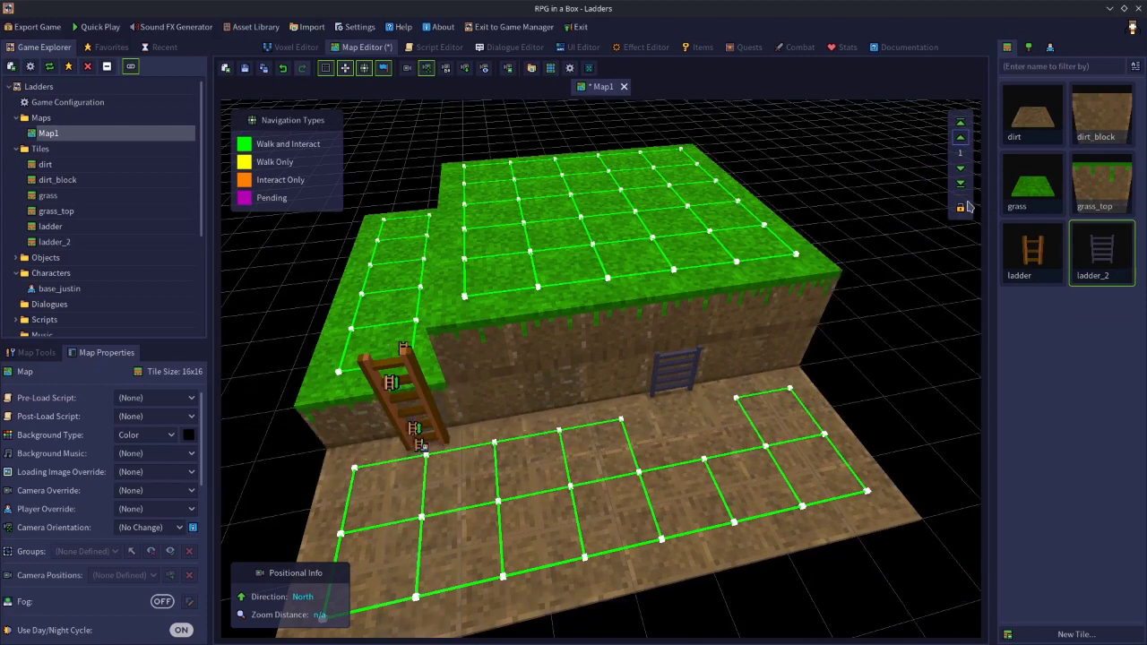
{"action": "left_click", "coordinate": [961, 129]}
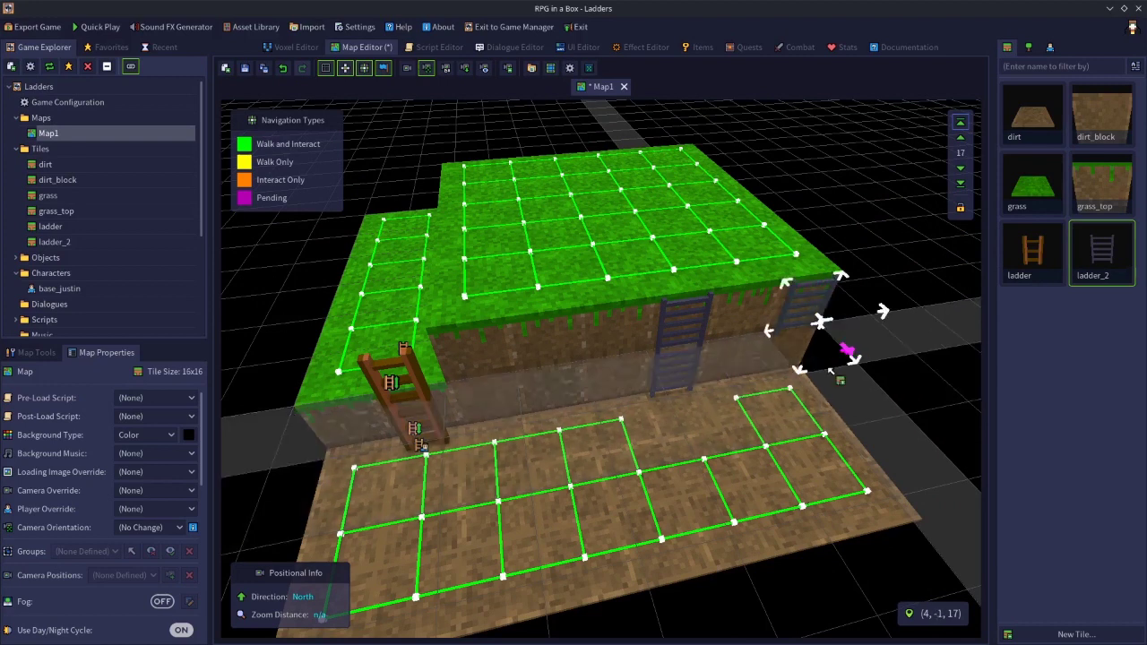
{"action": "key", "text": "Escape"}
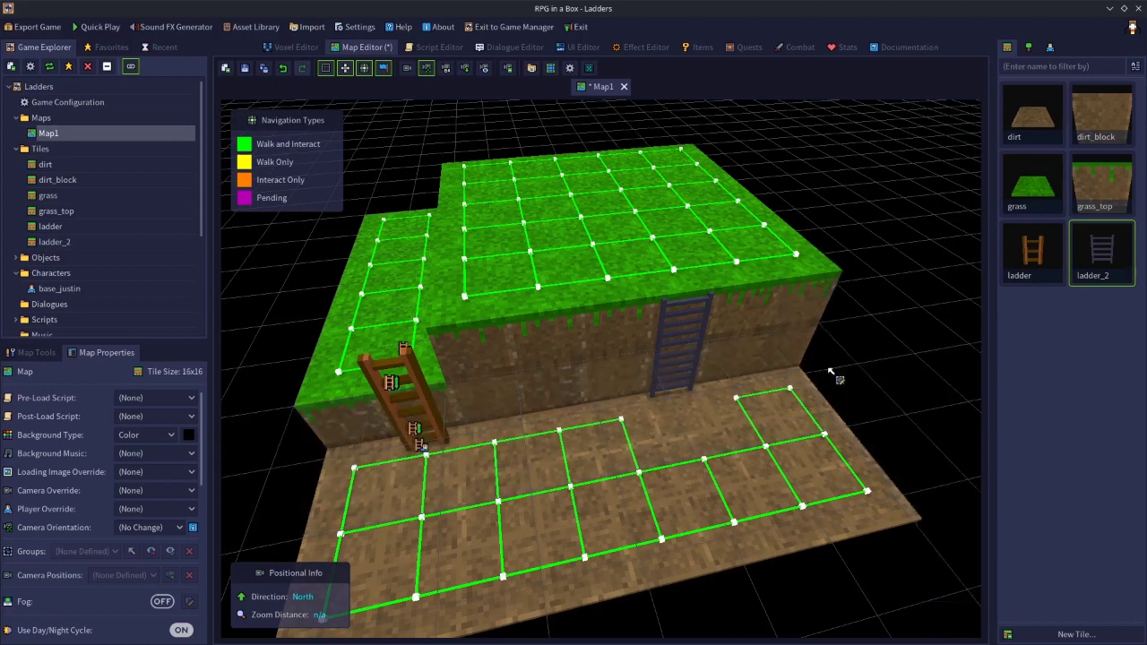
Step: Compare the upper ladder_2 tile with the grass tile above it, and try stacking a third ladder_2 at level 33
{"action": "left_click", "coordinate": [668, 321]}
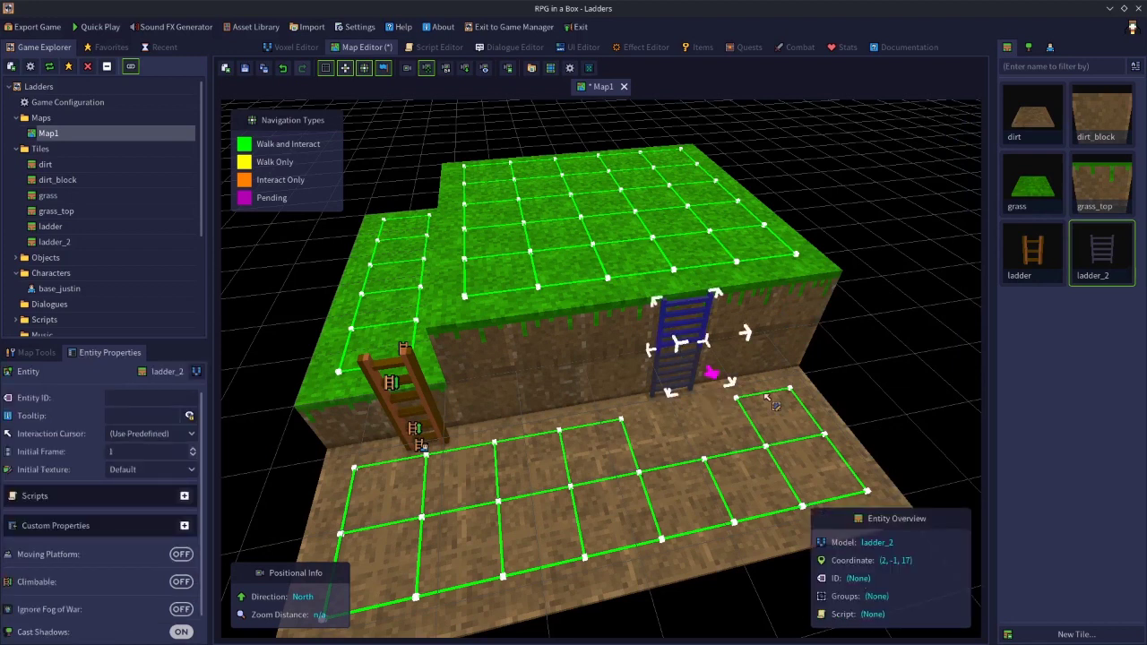
{"action": "left_click", "coordinate": [674, 284]}
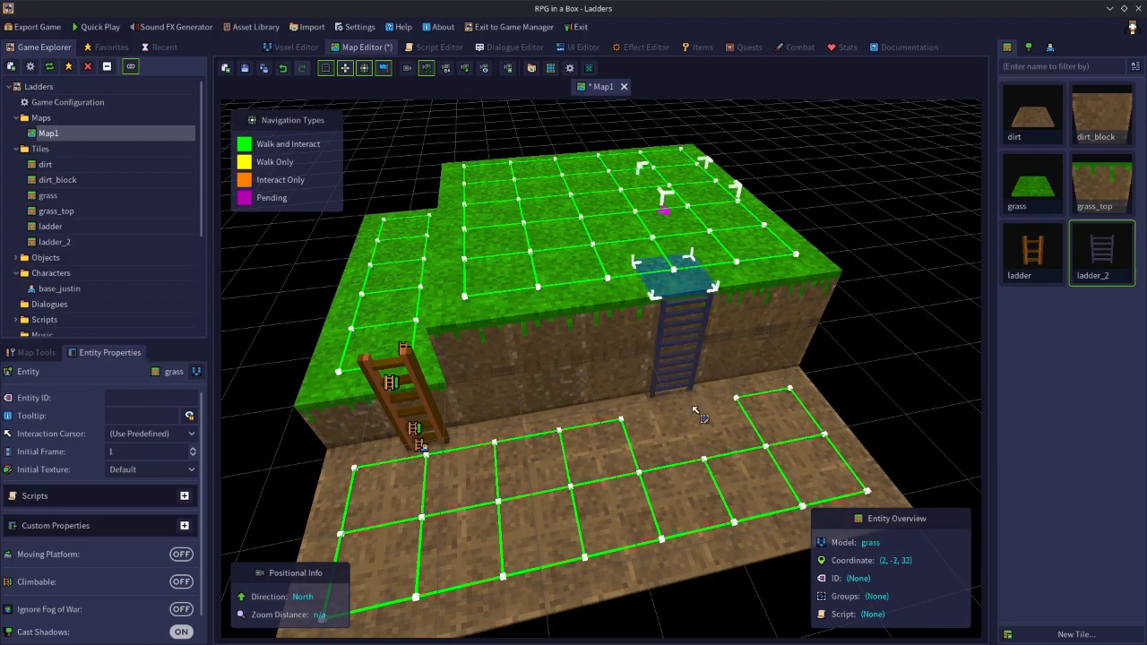
{"action": "left_click", "coordinate": [1101, 262]}
{"action": "left_click", "coordinate": [961, 122]}
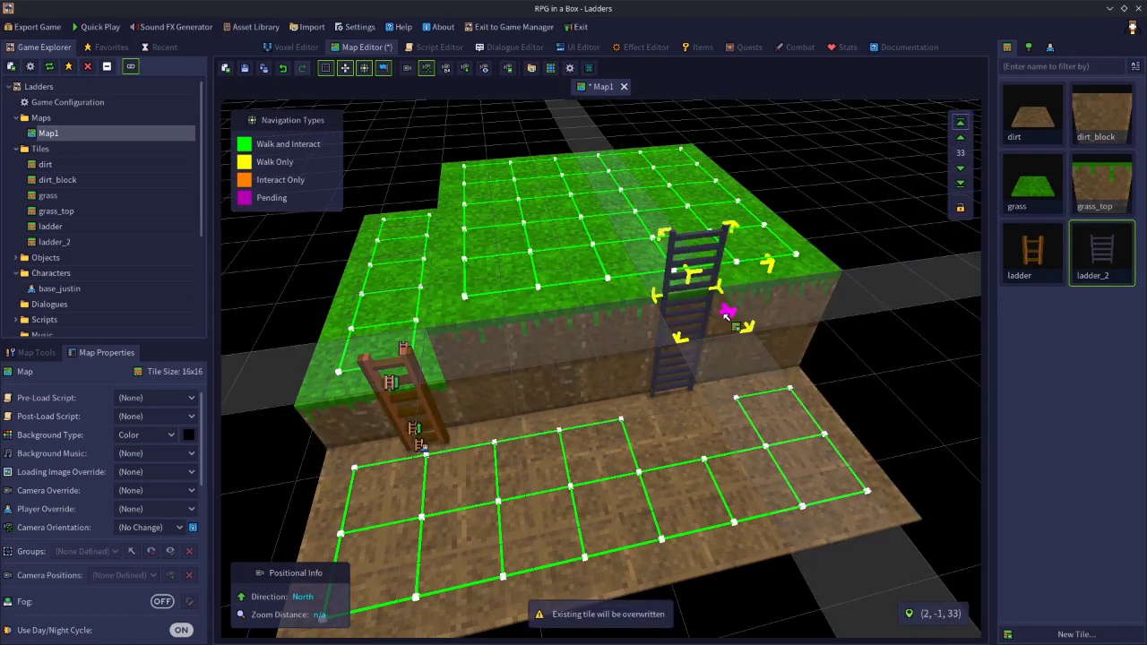
{"action": "key", "text": "Escape"}
{"action": "left_click", "coordinate": [641, 275]}
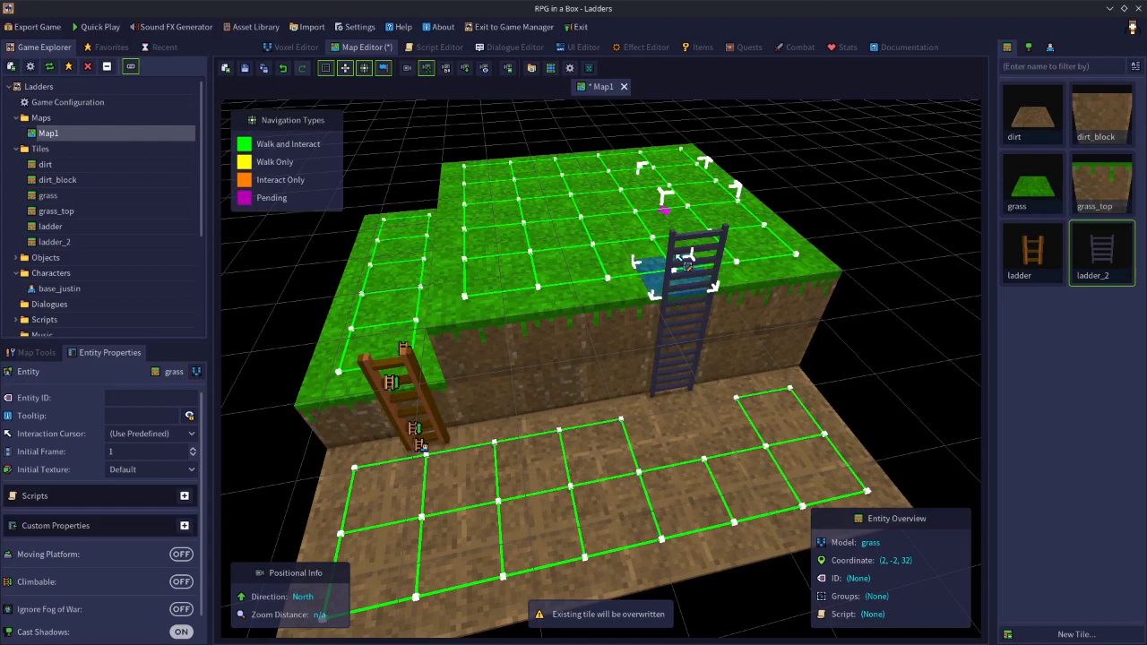
{"action": "left_click", "coordinate": [679, 259]}
Step: Restore Walk and Interact navigation on the dirt tile at the ladder's foot, and make both ladder_2 tiles climbable
{"action": "key", "text": "Escape"}
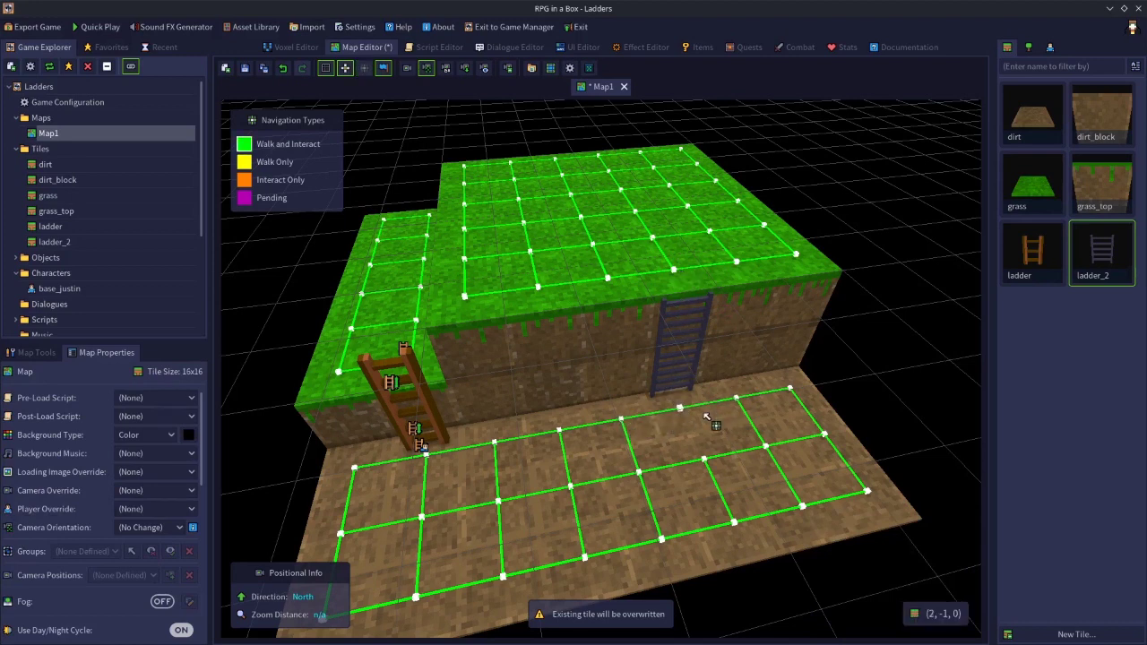
{"action": "left_click", "coordinate": [699, 425]}
{"action": "left_click", "coordinate": [172, 580]}
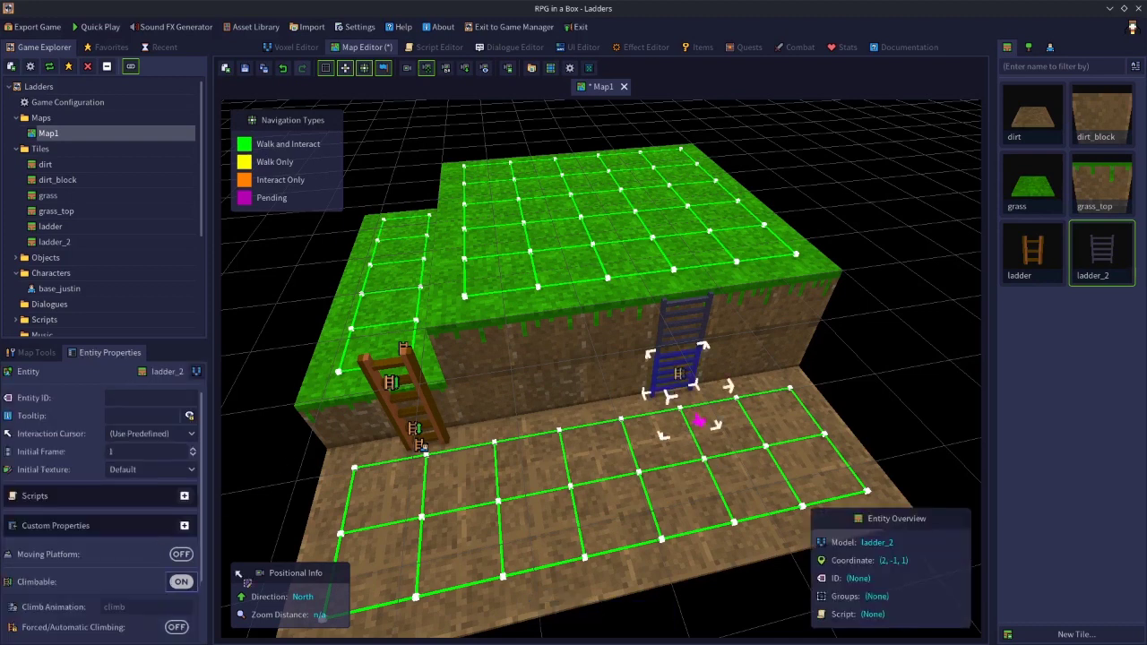
{"action": "left_click", "coordinate": [665, 330]}
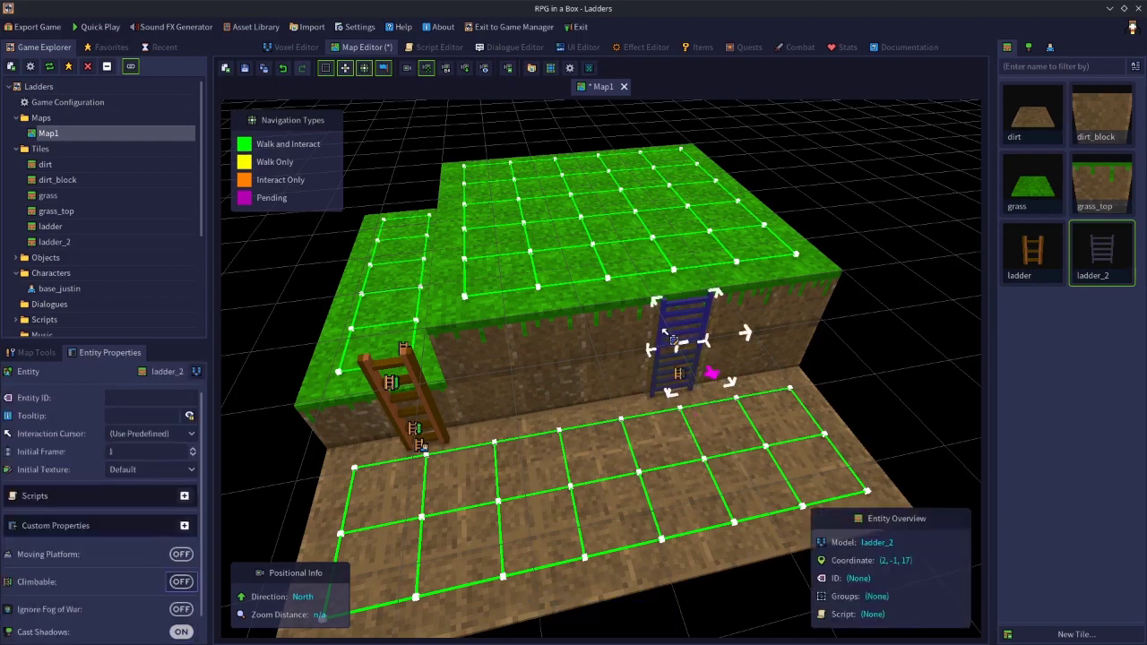
{"action": "left_click", "coordinate": [186, 581]}
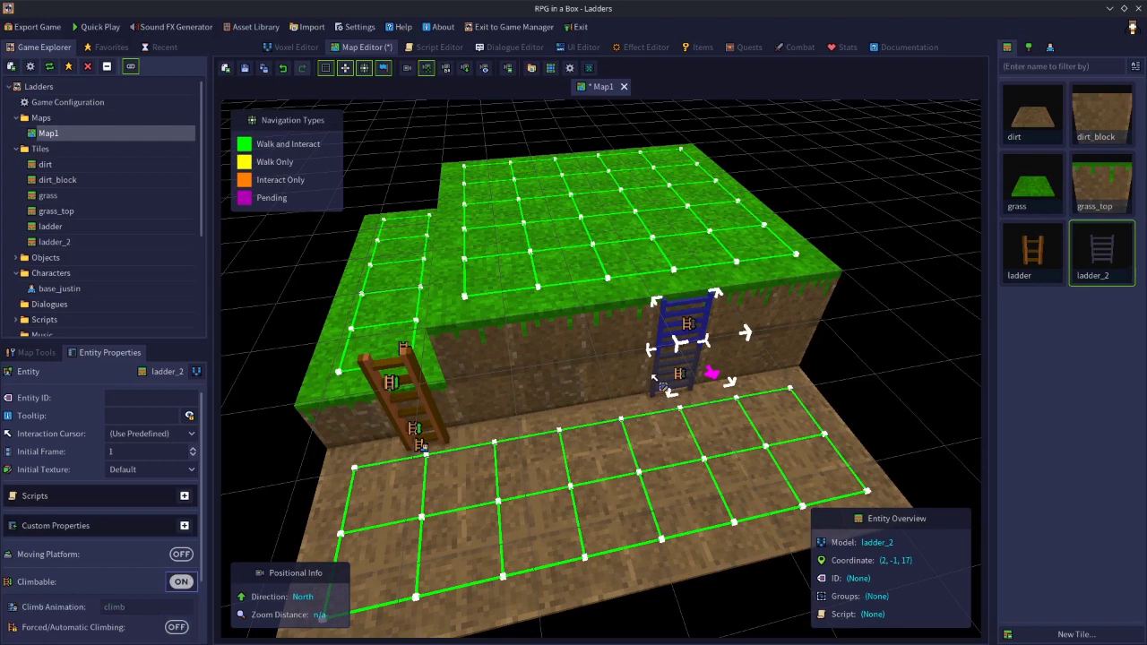
Step: Connect the lower and upper ladder_2 tiles to each other with two-way Climb navigation
{"action": "right_click", "coordinate": [652, 375]}
{"action": "left_click", "coordinate": [814, 369]}
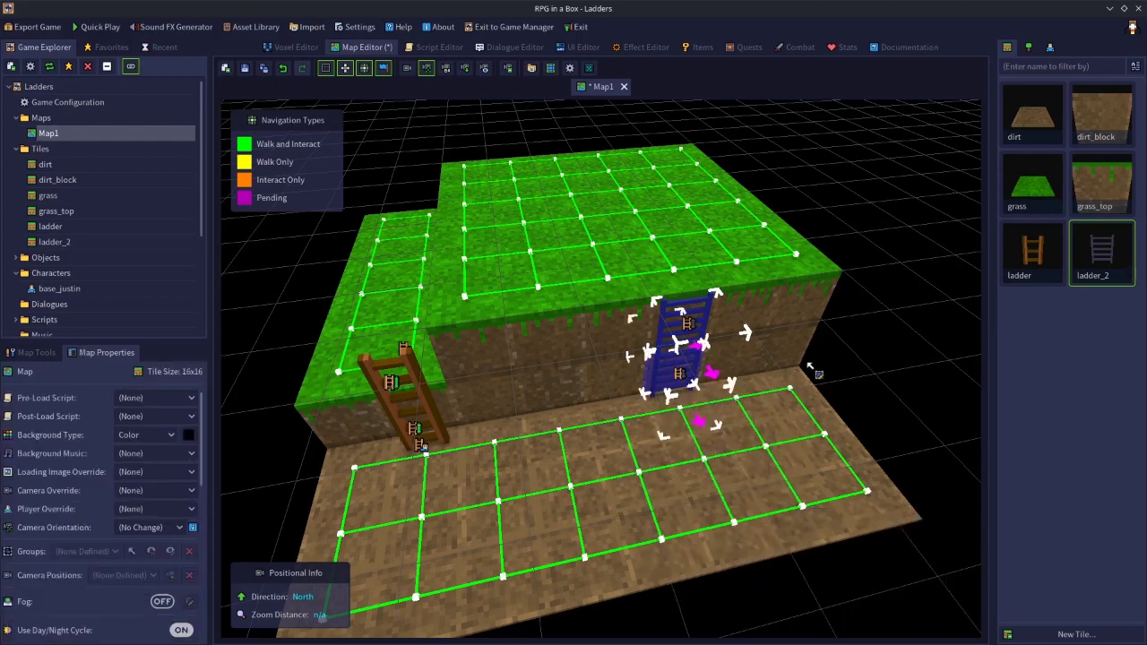
{"action": "left_click", "coordinate": [645, 382]}
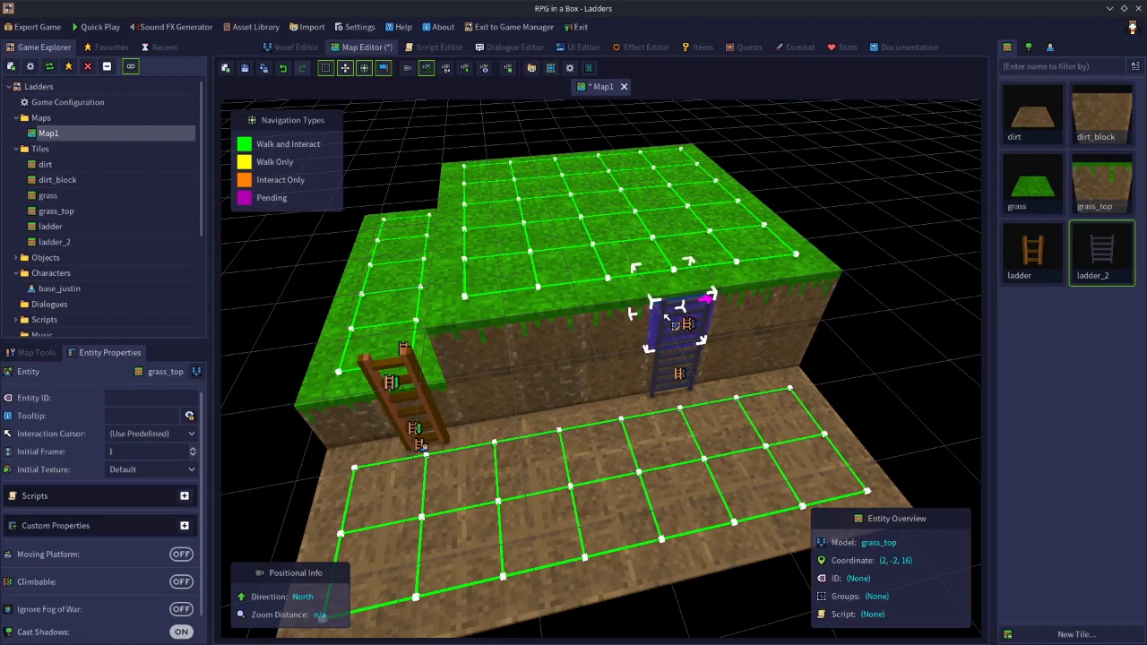
{"action": "left_click", "coordinate": [668, 324]}
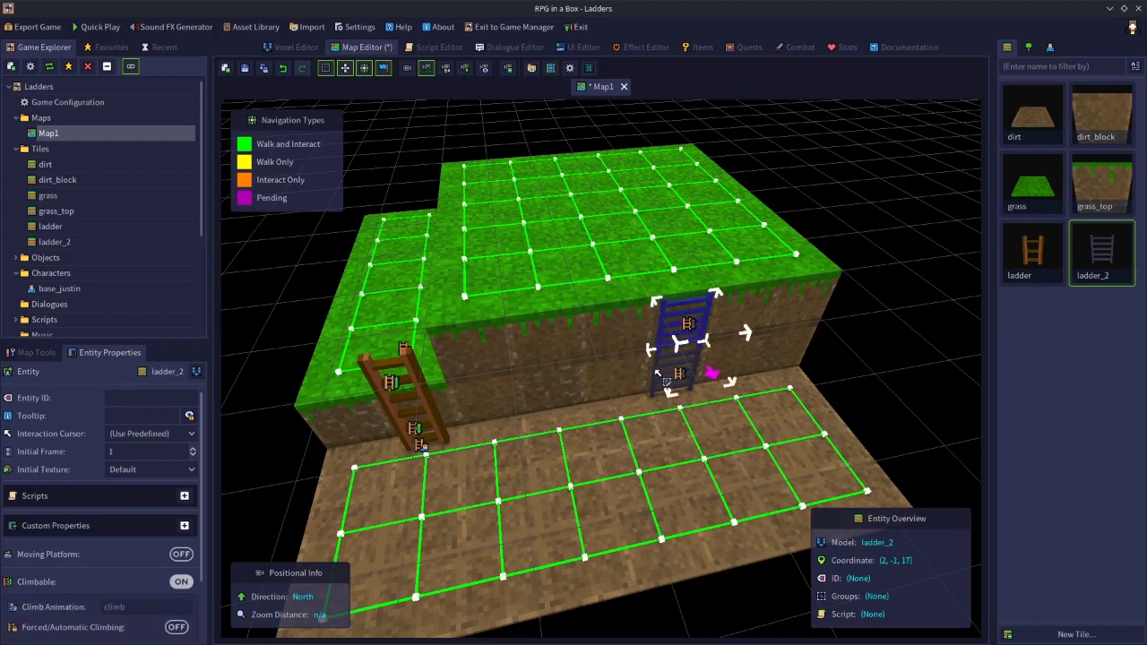
{"action": "right_click", "coordinate": [659, 376]}
{"action": "mouse_move", "coordinate": [717, 473]}
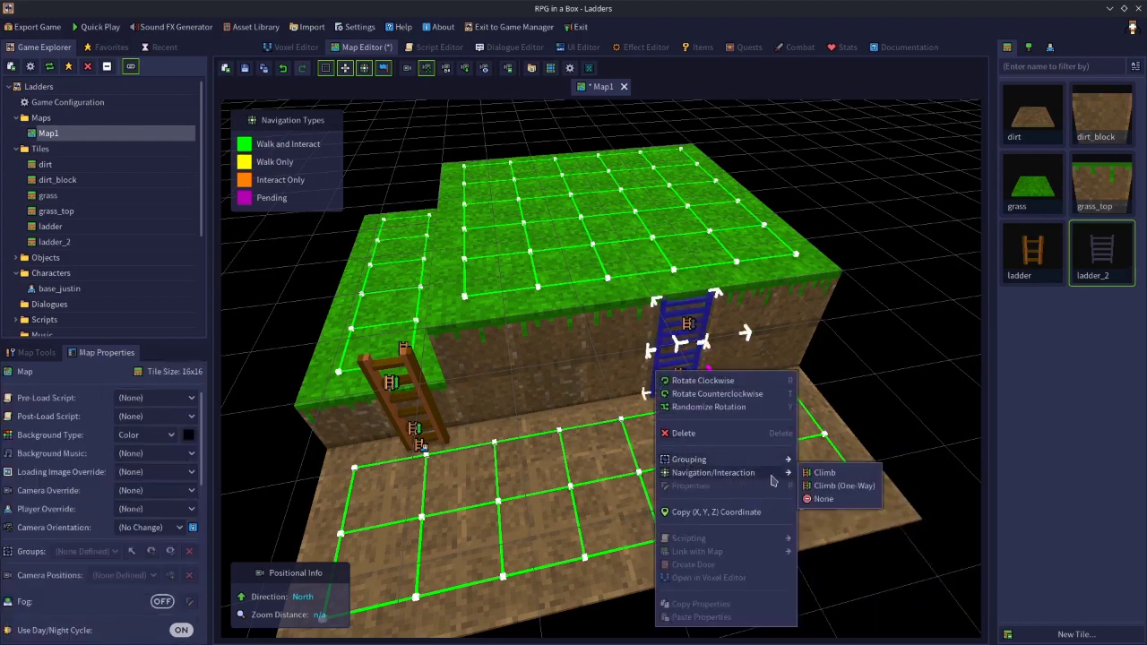
{"action": "left_click", "coordinate": [832, 474]}
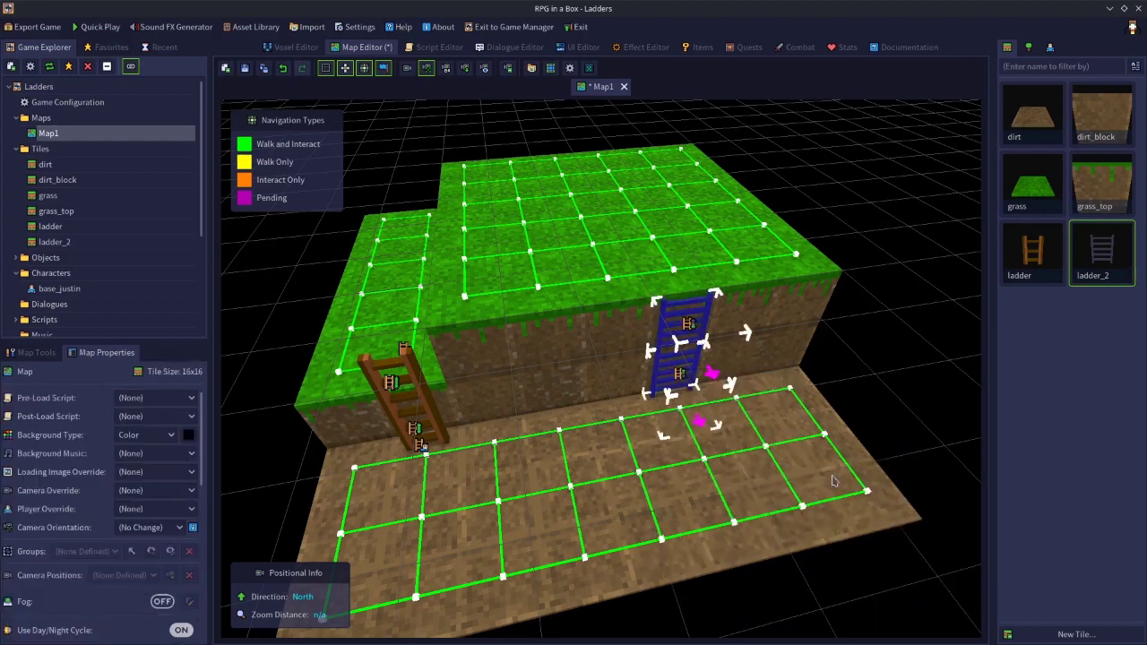
Step: Connect the lower ladder_2 tile to the dirt tile at its foot with Climb navigation
{"action": "left_click", "coordinate": [687, 410]}
{"action": "right_click", "coordinate": [661, 376]}
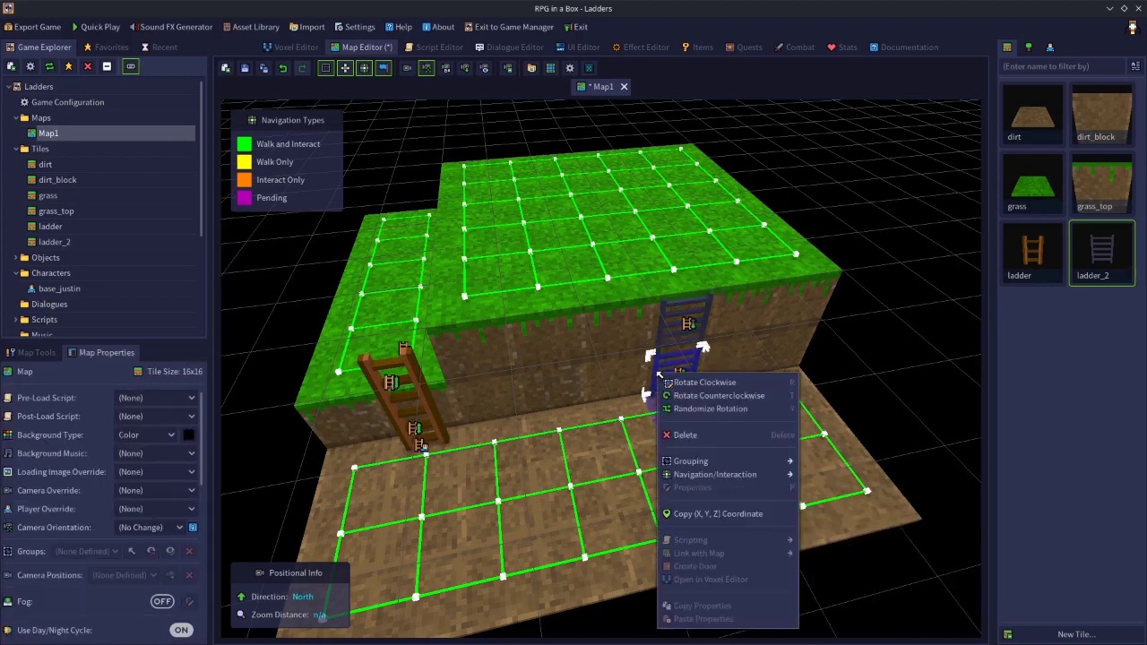
{"action": "mouse_move", "coordinate": [776, 475]}
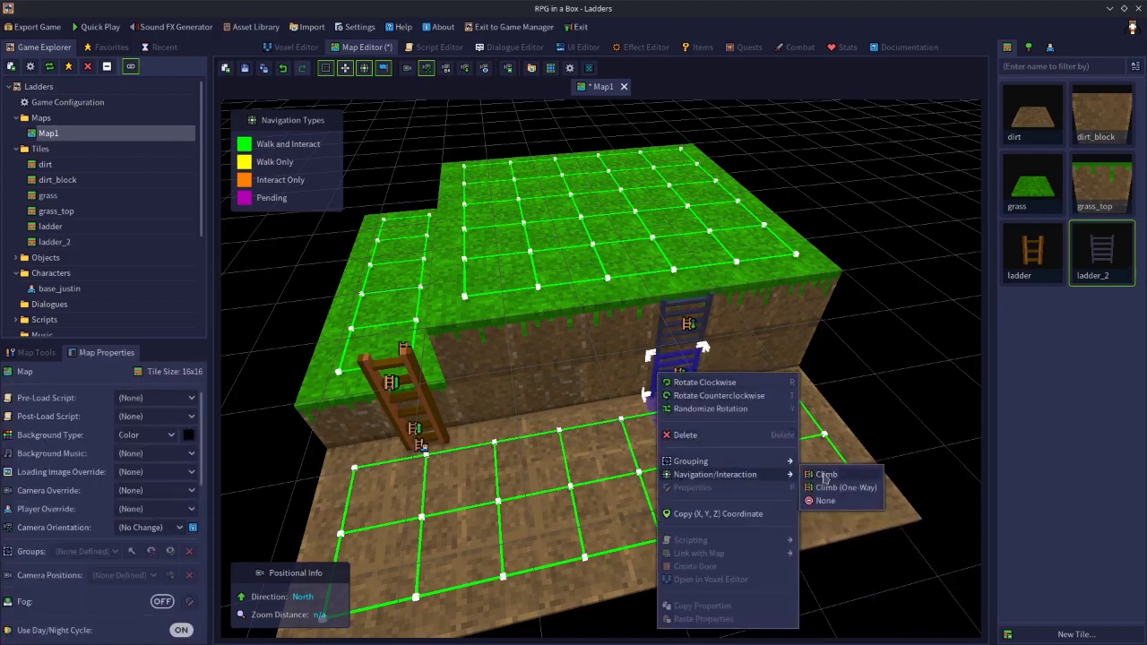
{"action": "left_click", "coordinate": [824, 475]}
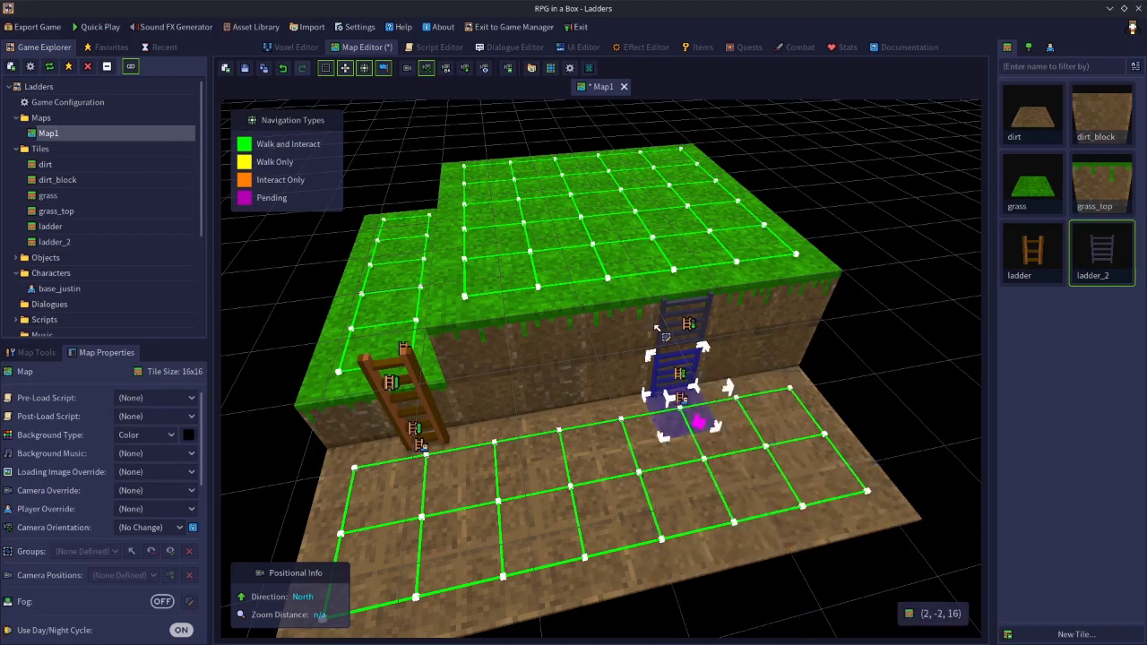
Step: Connect the upper ladder_2 tile to the adjacent grass tile on the ledge with Climb navigation
{"action": "left_click", "coordinate": [672, 338]}
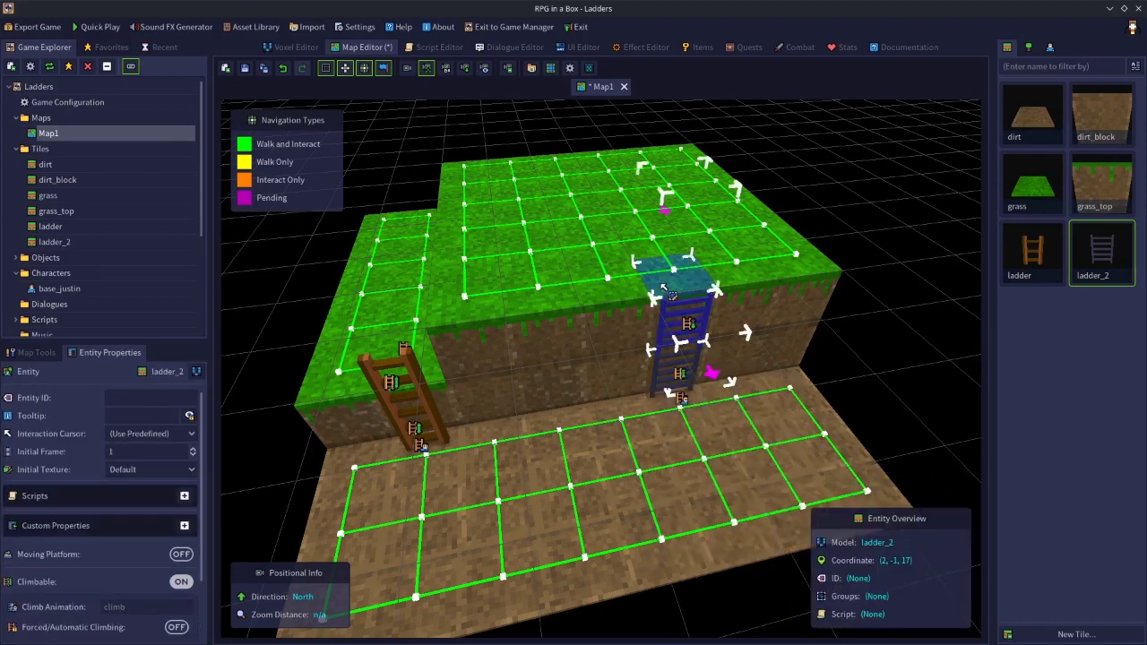
{"action": "left_click", "coordinate": [665, 295]}
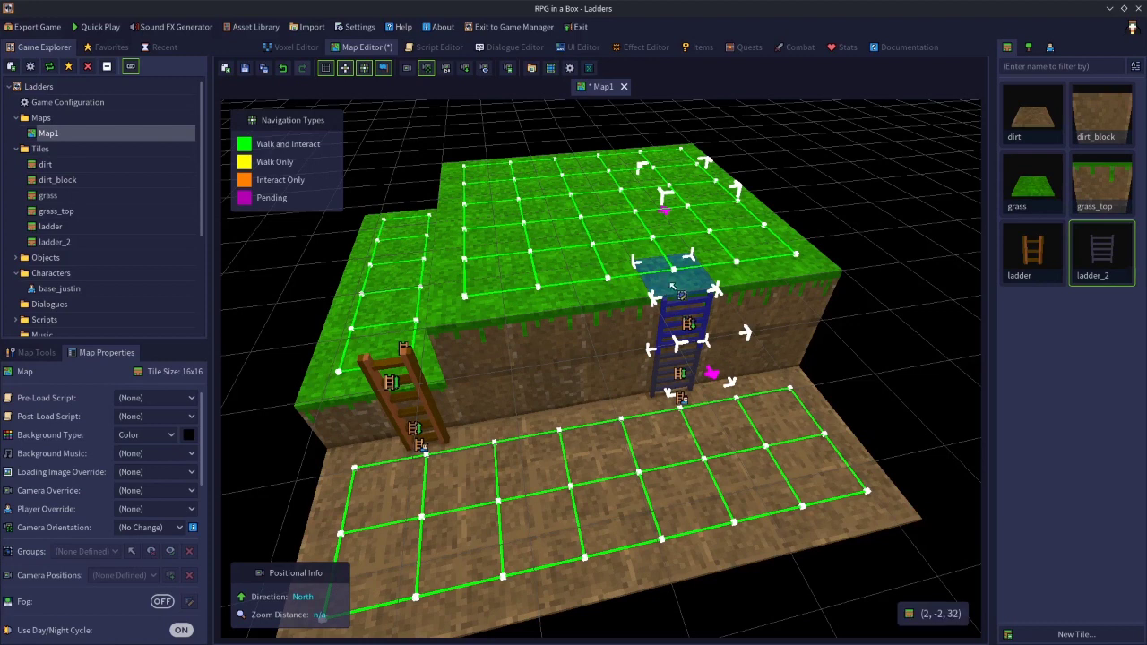
{"action": "right_click", "coordinate": [667, 285]}
{"action": "mouse_move", "coordinate": [776, 385]}
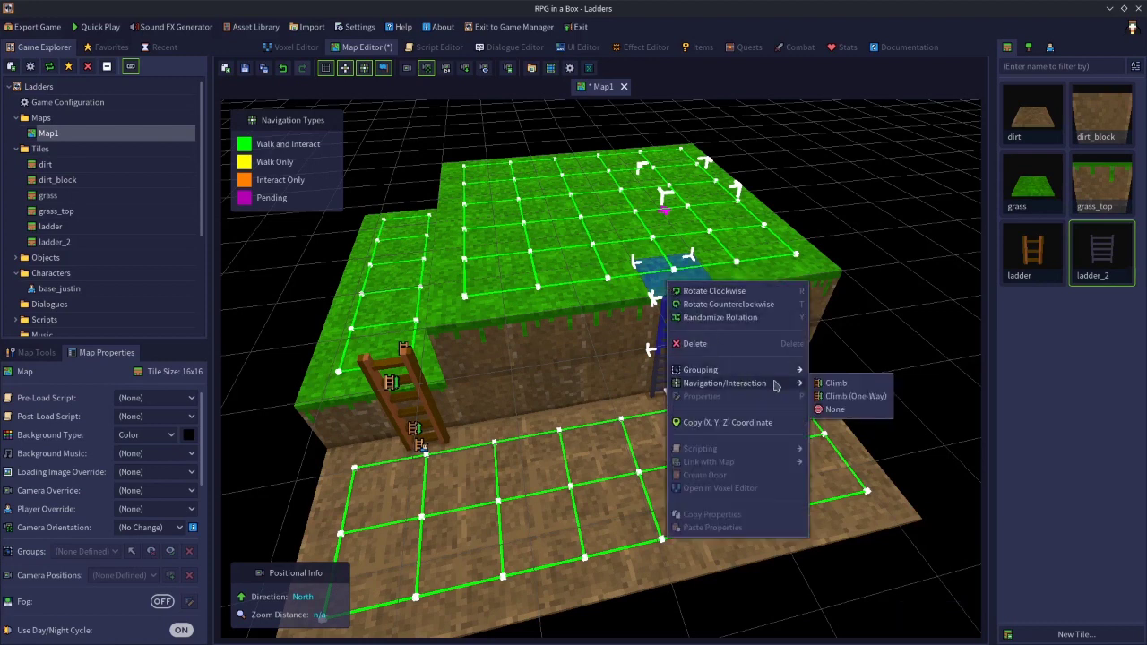
{"action": "left_click", "coordinate": [836, 384]}
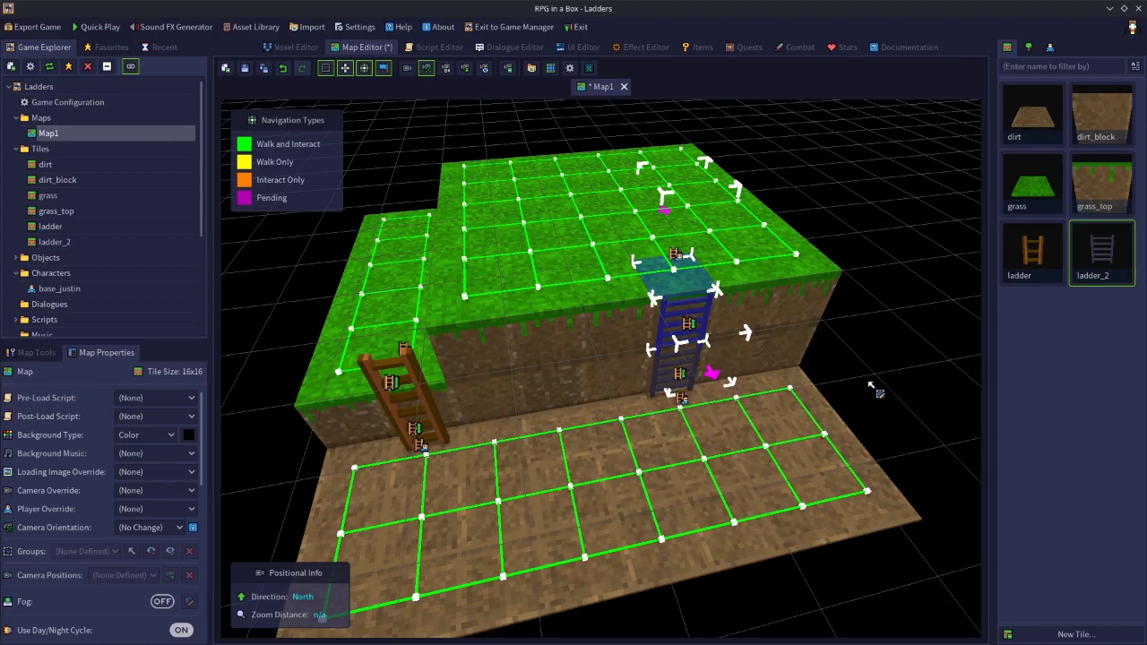
{"action": "left_click", "coordinate": [886, 389]}
Step: Save Map1 and test-play the game, walking the character to the ladder_2 ladder and climbing it
{"action": "left_click", "coordinate": [245, 68]}
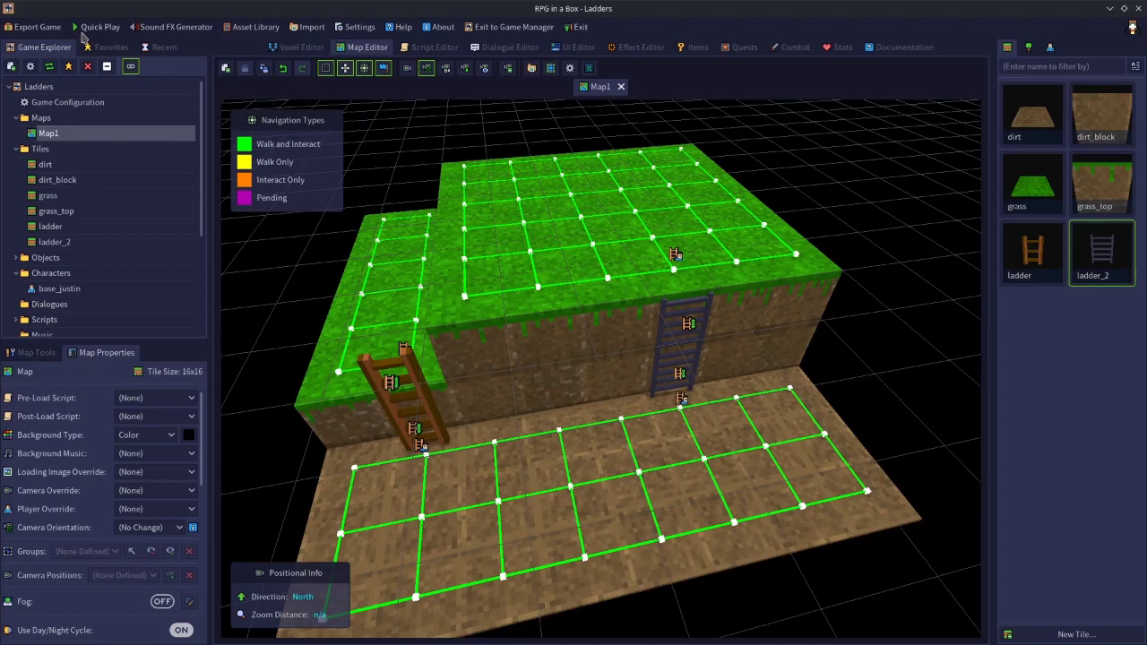
{"action": "left_click", "coordinate": [85, 28]}
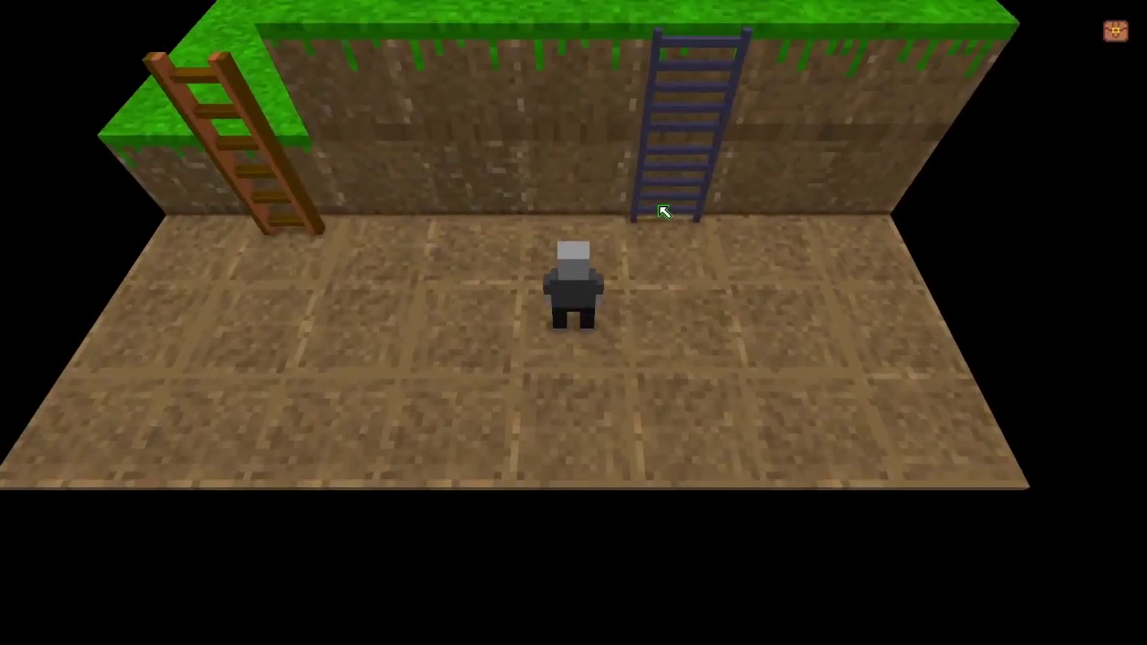
{"action": "left_click", "coordinate": [659, 199]}
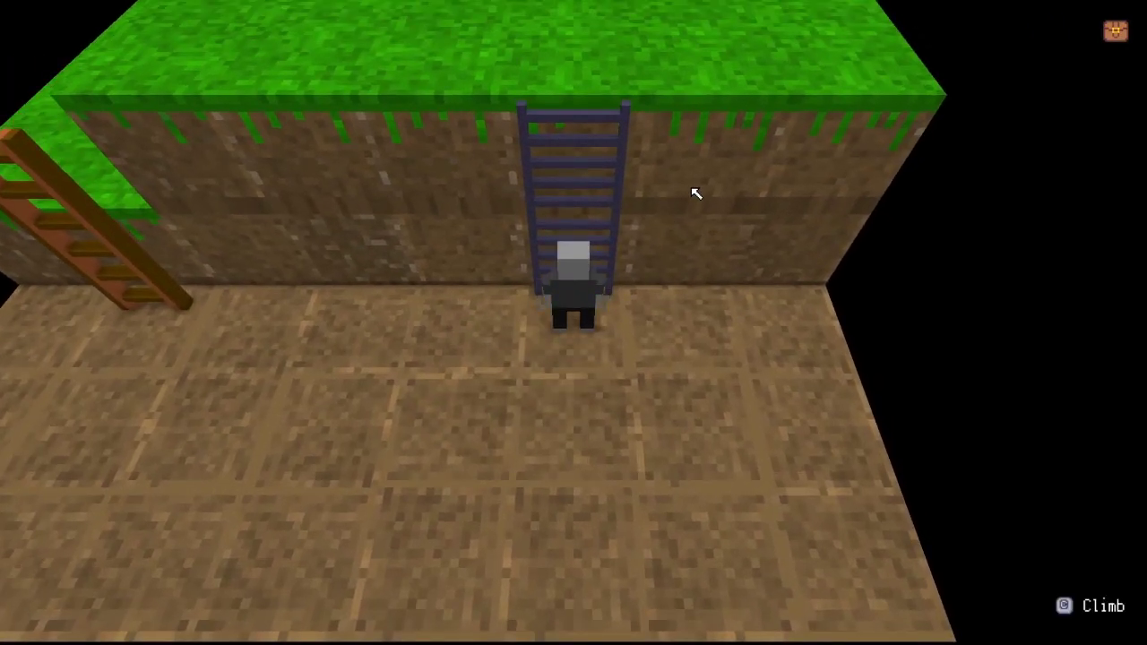
{"action": "key", "text": "c"}
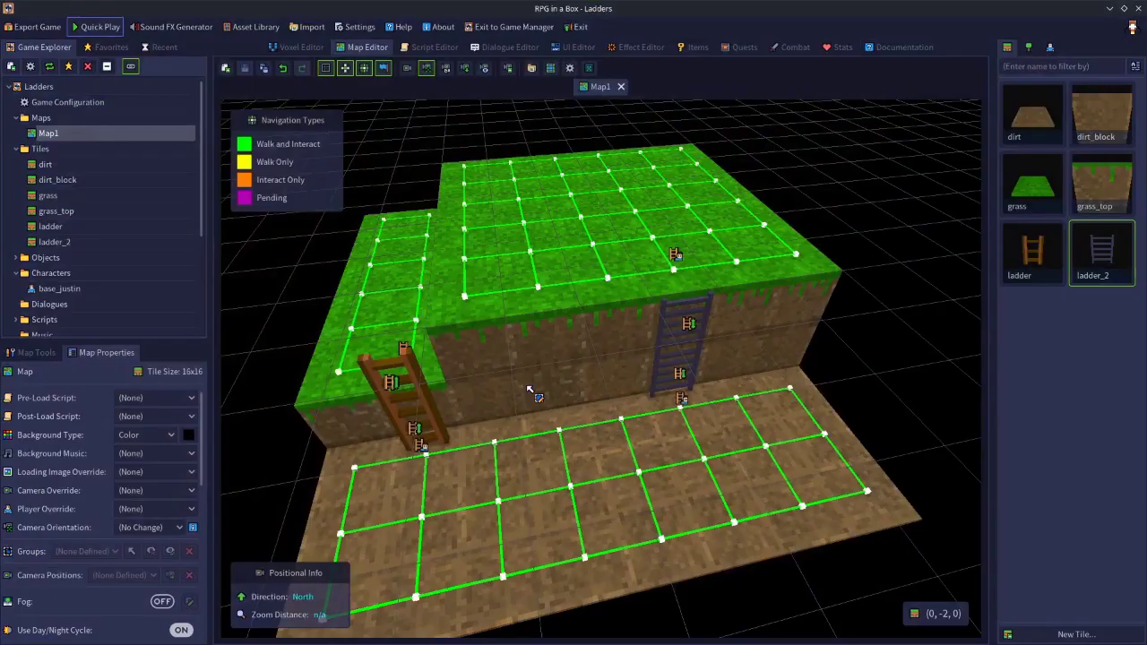
Step: Open the ladder tile's model and examine its climb attach point and rungs from the front
{"action": "double_click", "coordinate": [1040, 256]}
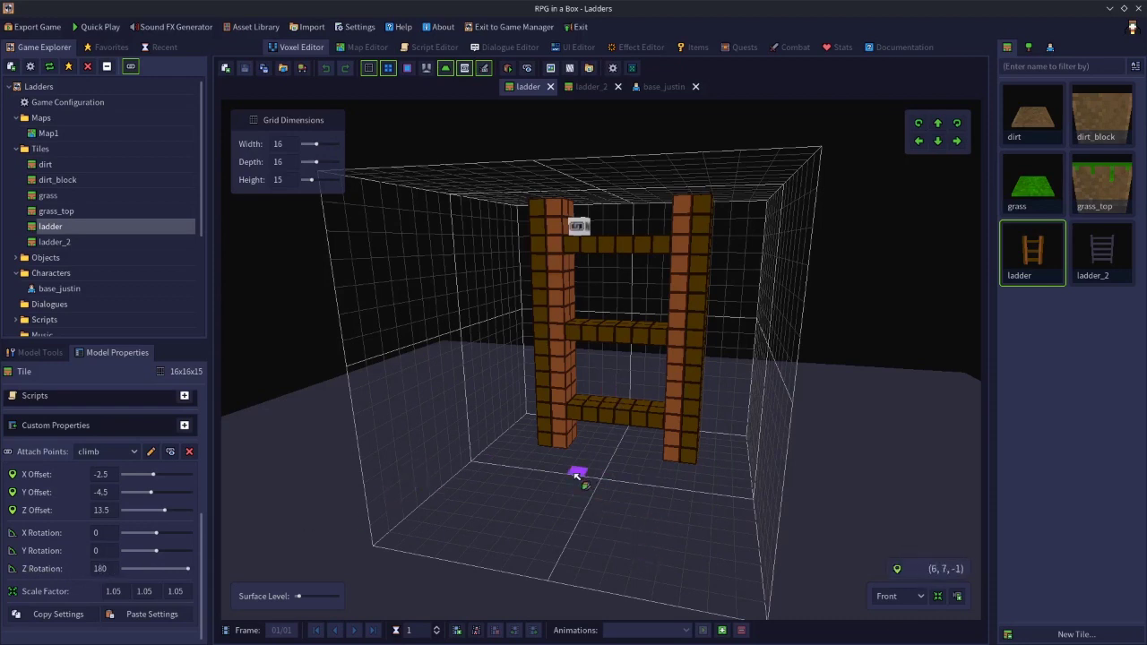
{"action": "middle_click_drag", "start_coordinate": [576, 478], "coordinate": [605, 480]}
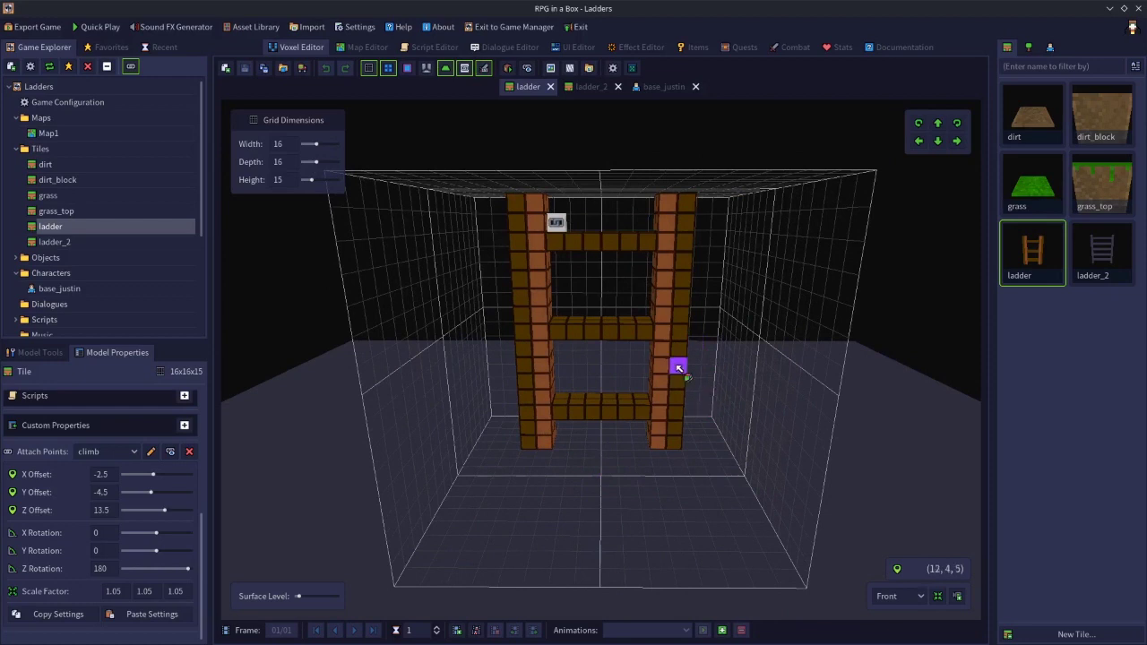
{"action": "middle_click_drag", "start_coordinate": [707, 453], "coordinate": [697, 404]}
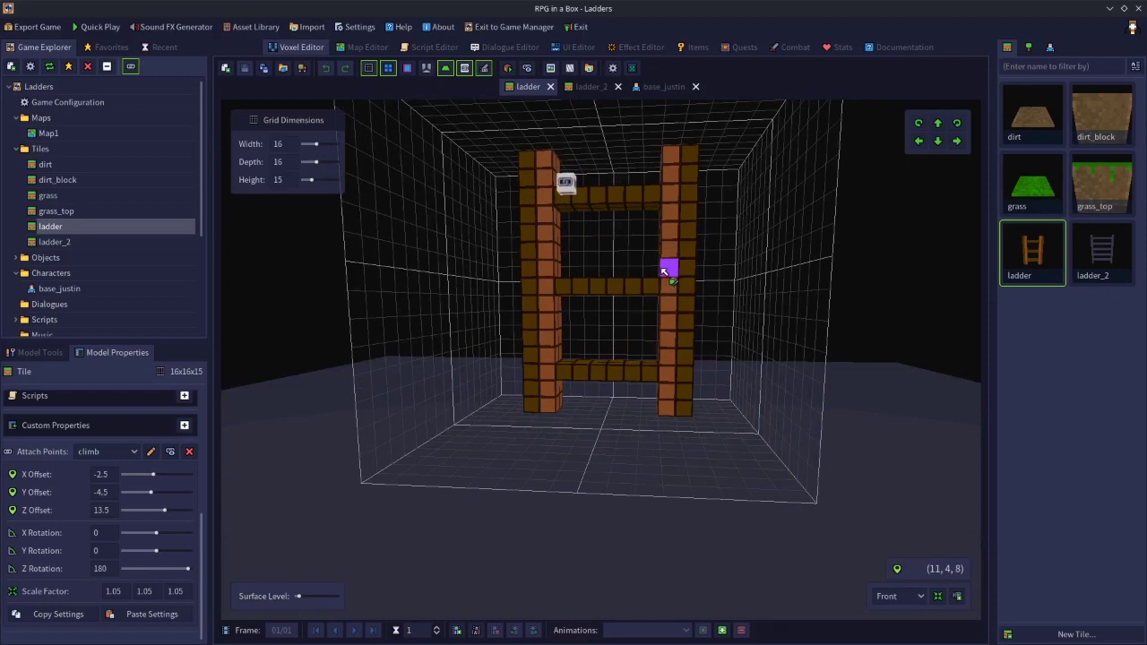
Step: Set the Z rotation of the ladder_2 tile's climb attach point to 180 and save the model
{"action": "middle_click_drag", "start_coordinate": [718, 248], "coordinate": [724, 308]}
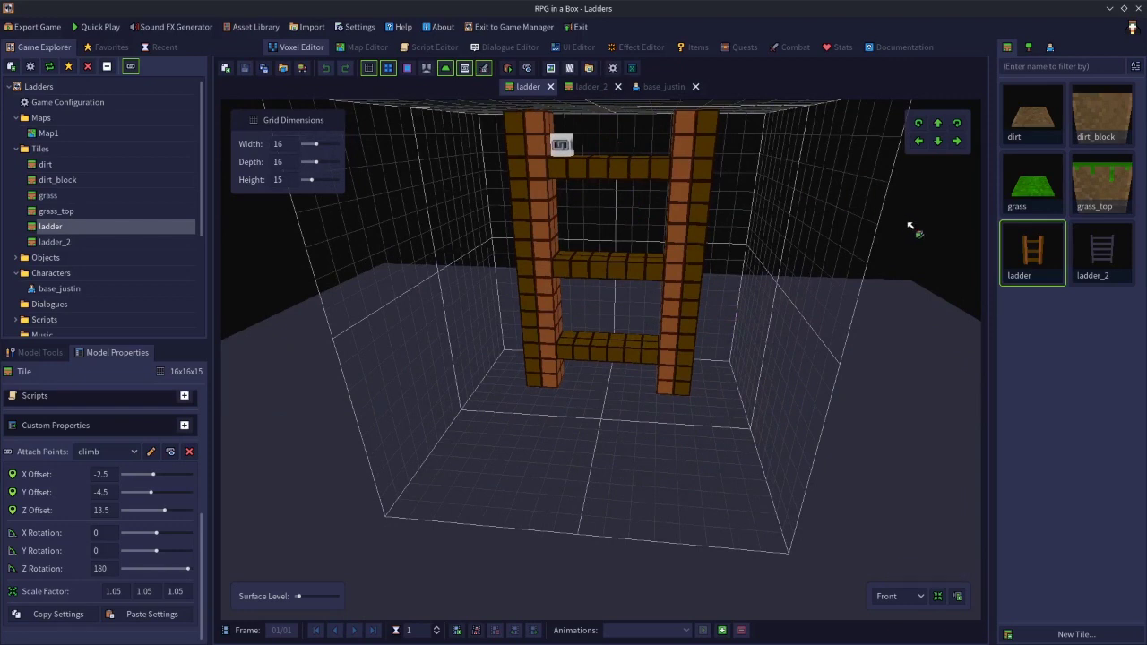
{"action": "double_click", "coordinate": [1091, 260]}
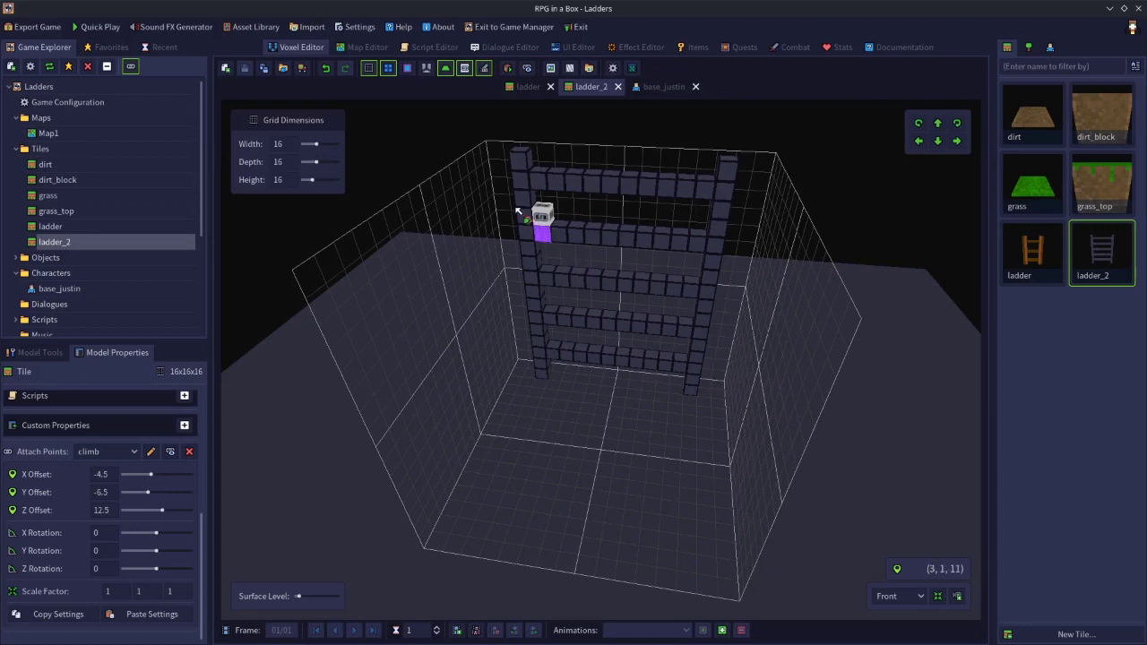
{"action": "left_click", "coordinate": [543, 215]}
{"action": "mouse_move", "coordinate": [640, 310]}
{"action": "right_mouse_down"}
{"action": "mouse_move", "coordinate": [502, 309]}
{"action": "mouse_move", "coordinate": [660, 303]}
{"action": "right_mouse_up"}
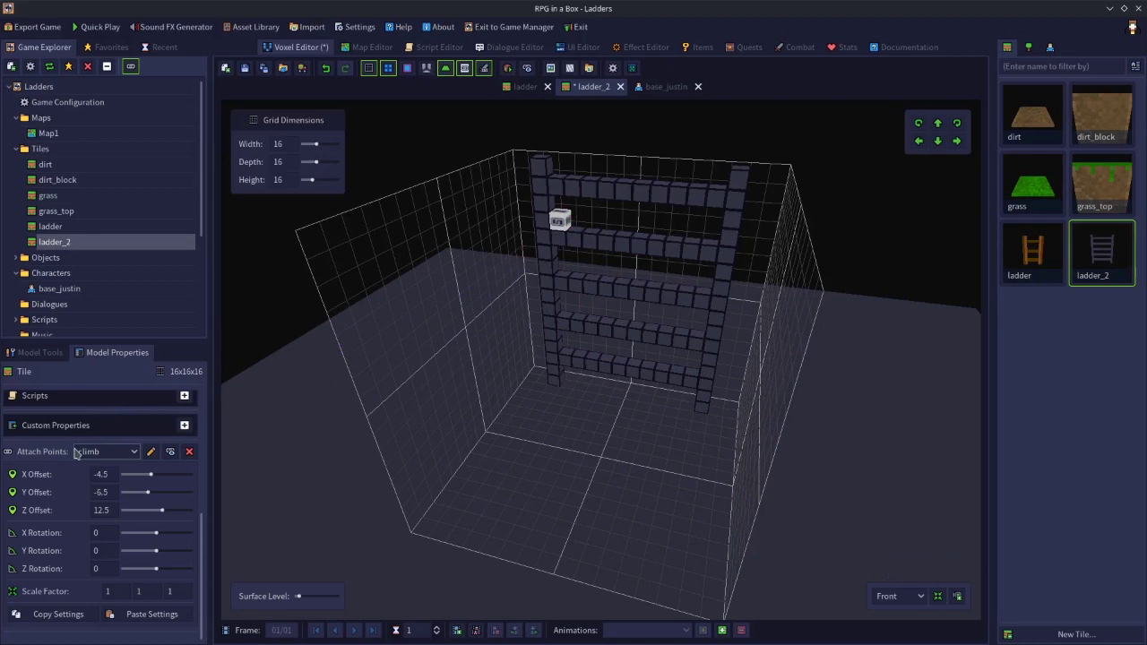
{"action": "left_click", "coordinate": [100, 567]}
{"action": "type", "text": "180"}
{"action": "key", "text": "Return"}
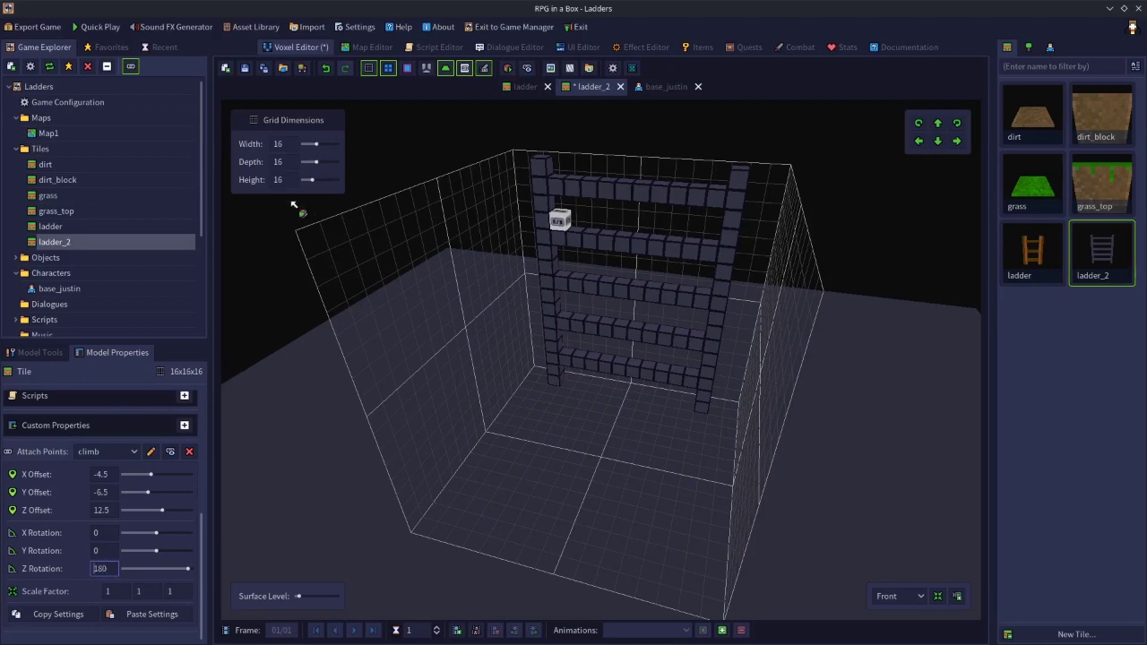
{"action": "left_click", "coordinate": [244, 67]}
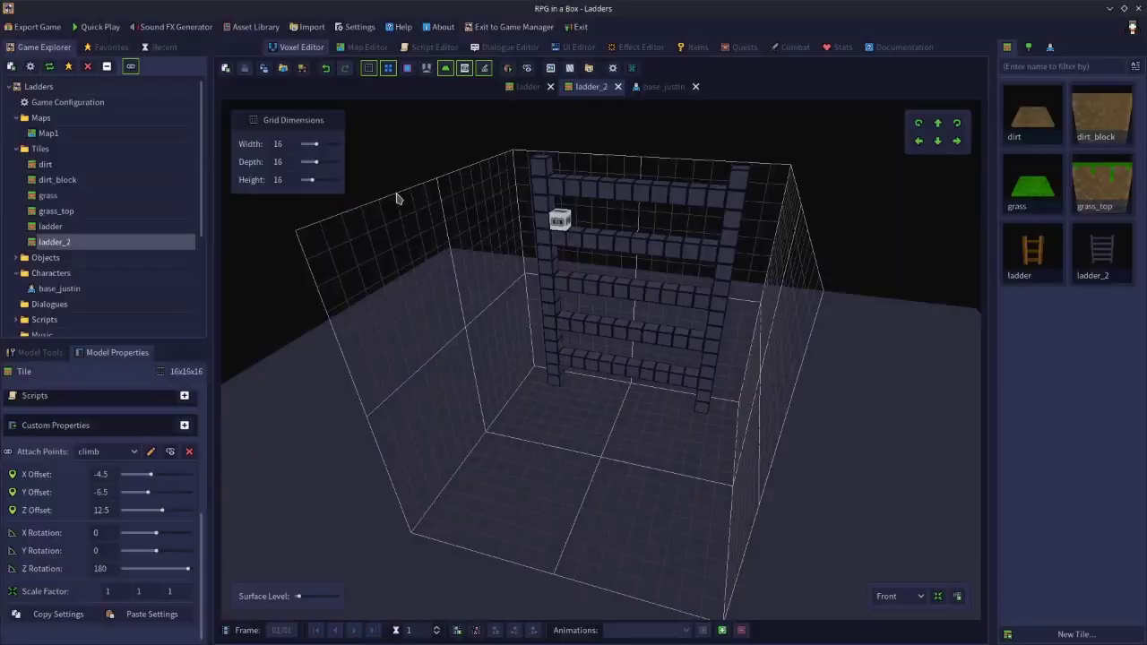
Step: Test-play the game, climbing the character up the ladder_2 ladder onto the grass and sending it back to the dirt ground
{"action": "left_click", "coordinate": [96, 29]}
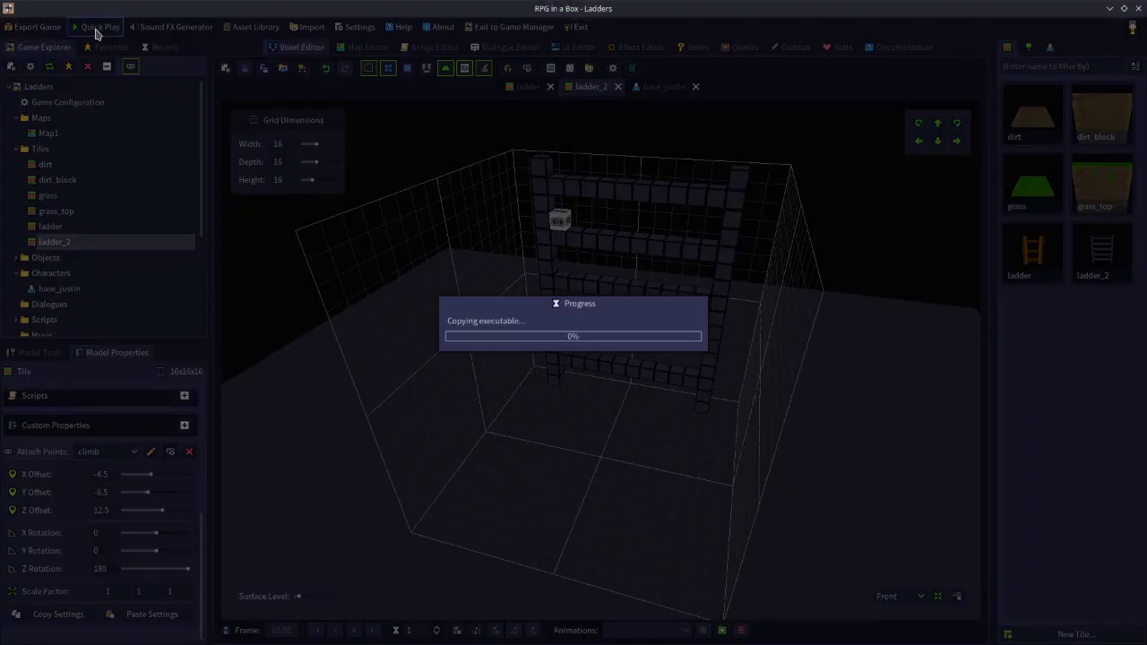
{"action": "key", "text": "Up"}
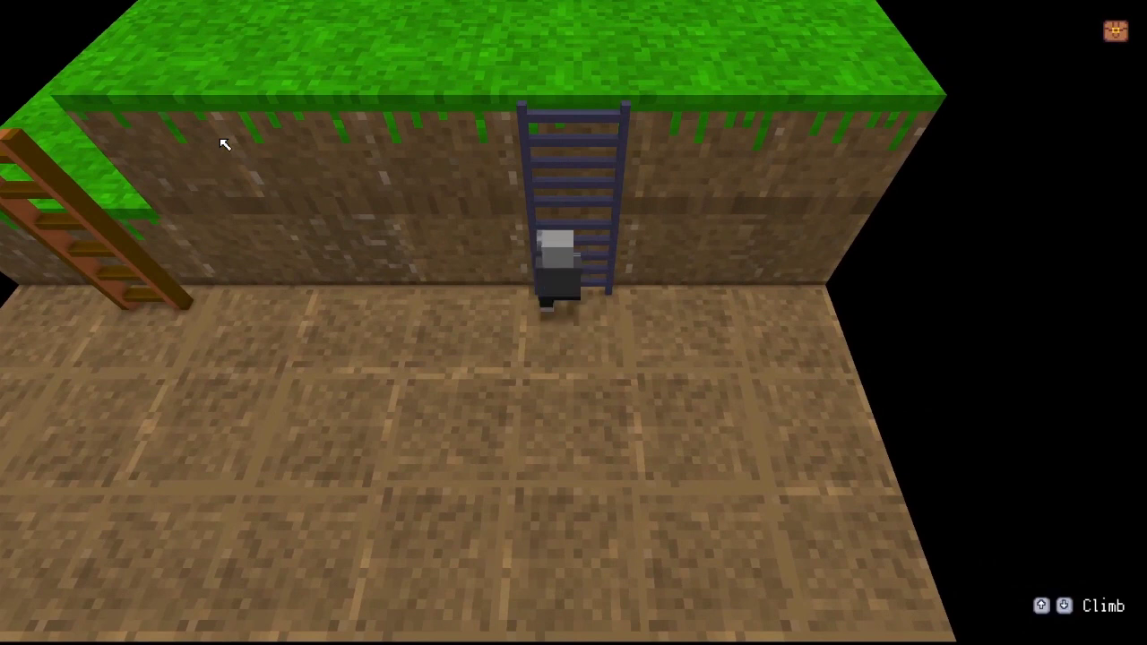
{"action": "key", "text": "Up"}
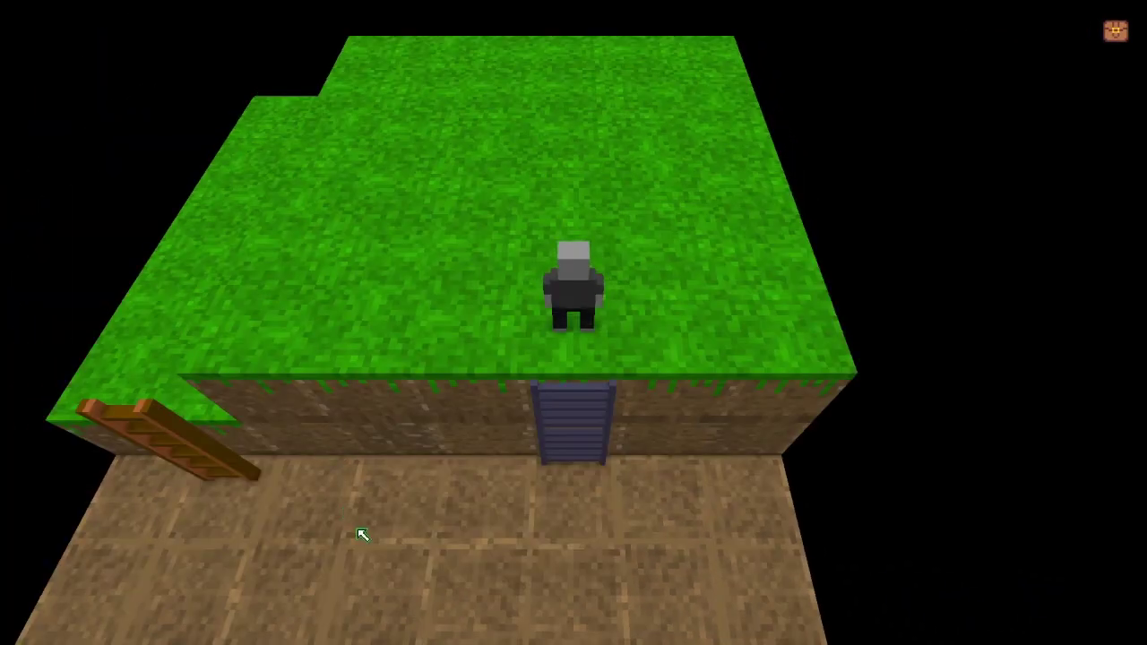
{"action": "left_click", "coordinate": [418, 591]}
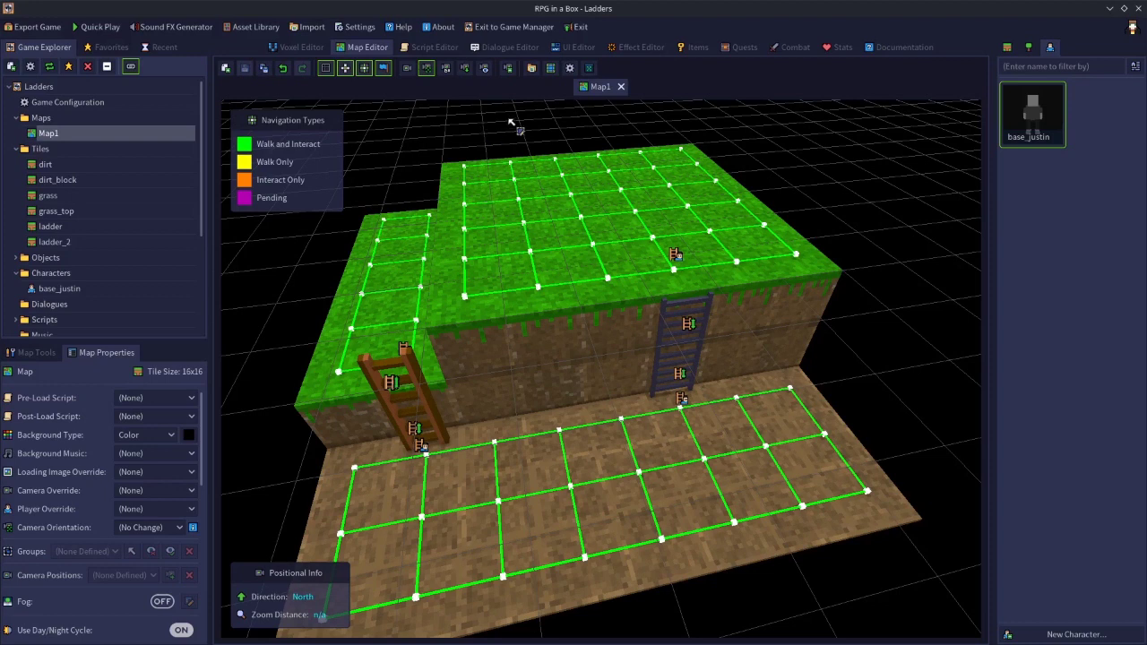
Step: Inspect the entity properties of the grass tile above the ladder_2 ladder and of the upper ladder_2 tile in Map1
{"action": "left_click", "coordinate": [663, 280]}
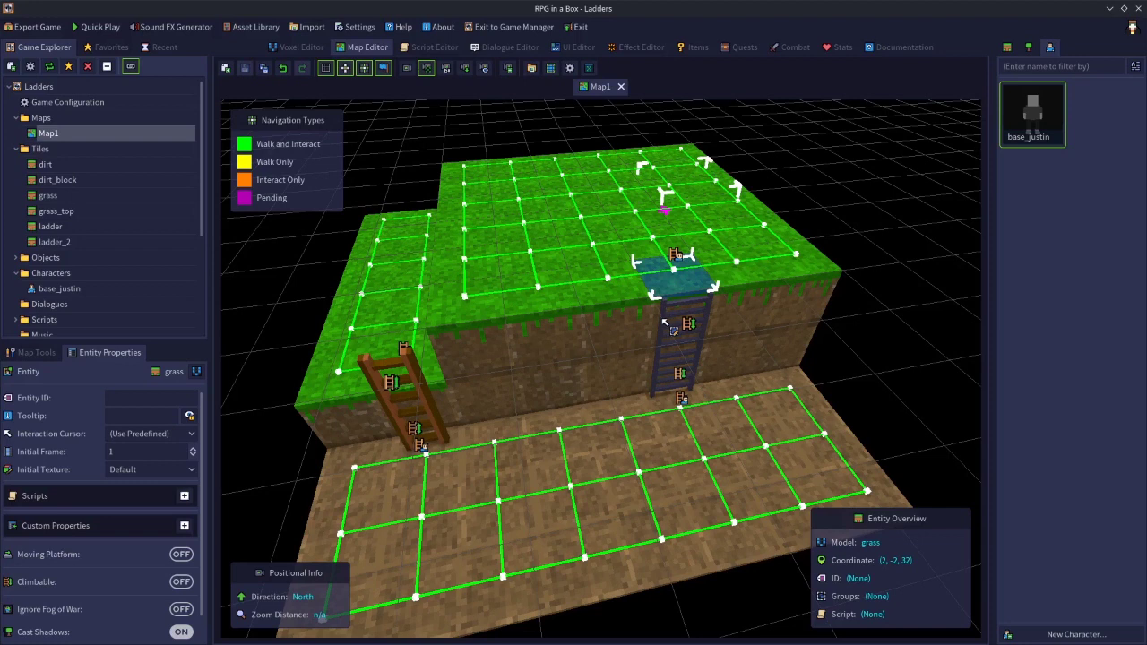
{"action": "left_click", "coordinate": [676, 357]}
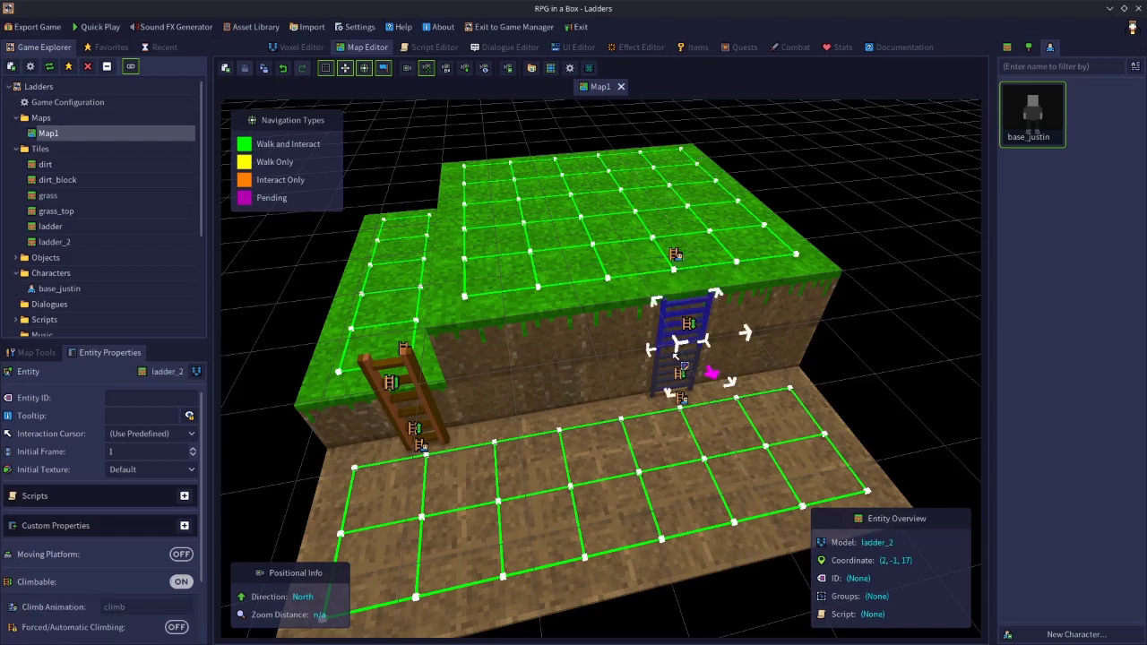
{"action": "left_click", "coordinate": [904, 329]}
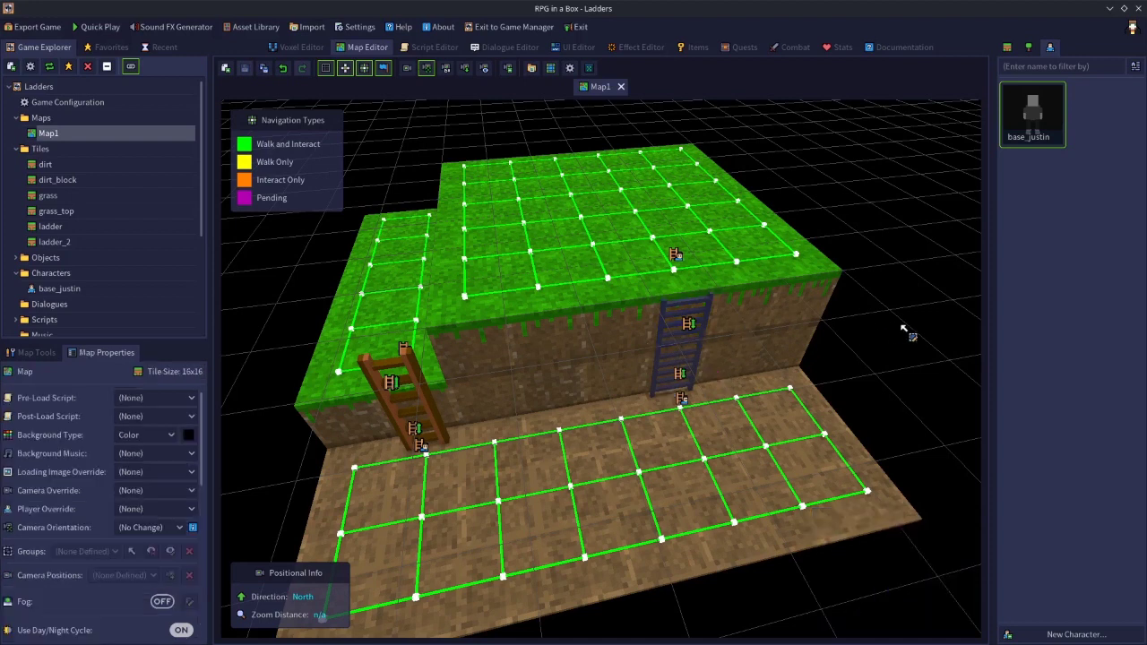